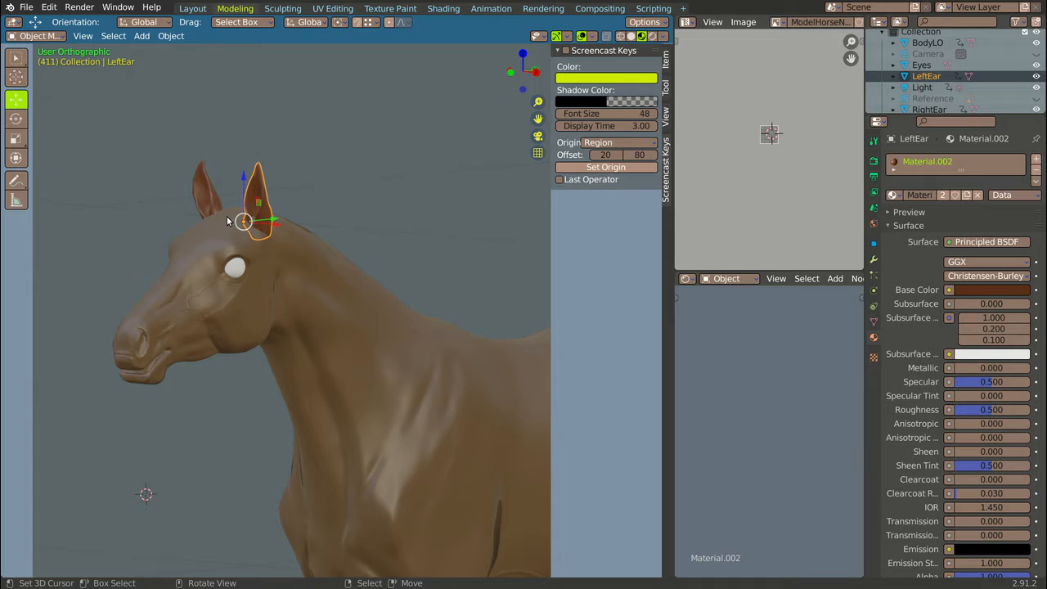
Select the horse body mesh BodyLO and switch it to Edit Mode
left_click(375, 365)
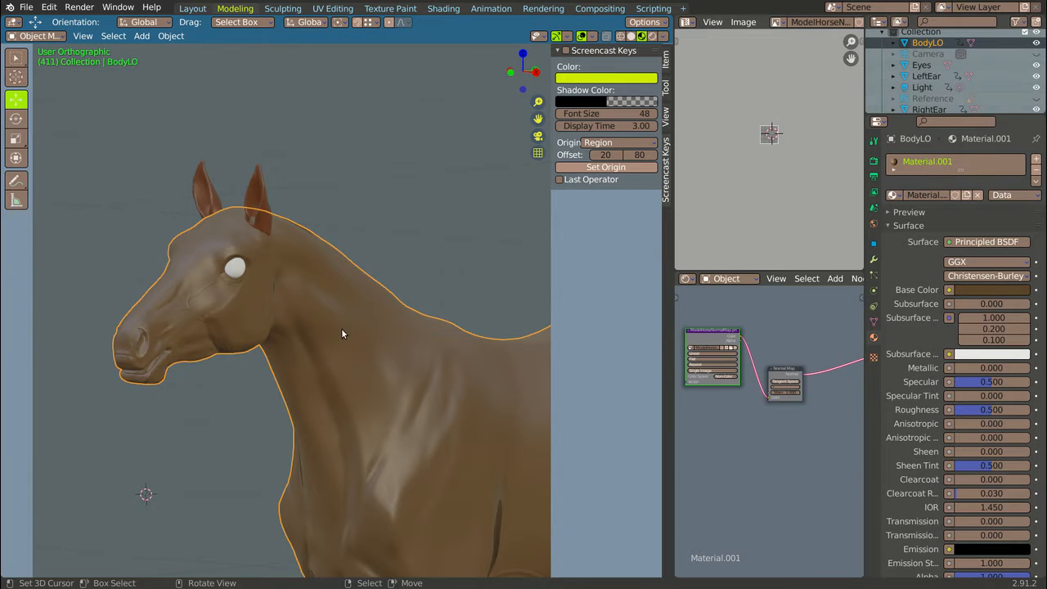
left_click(45, 36)
left_click(42, 61)
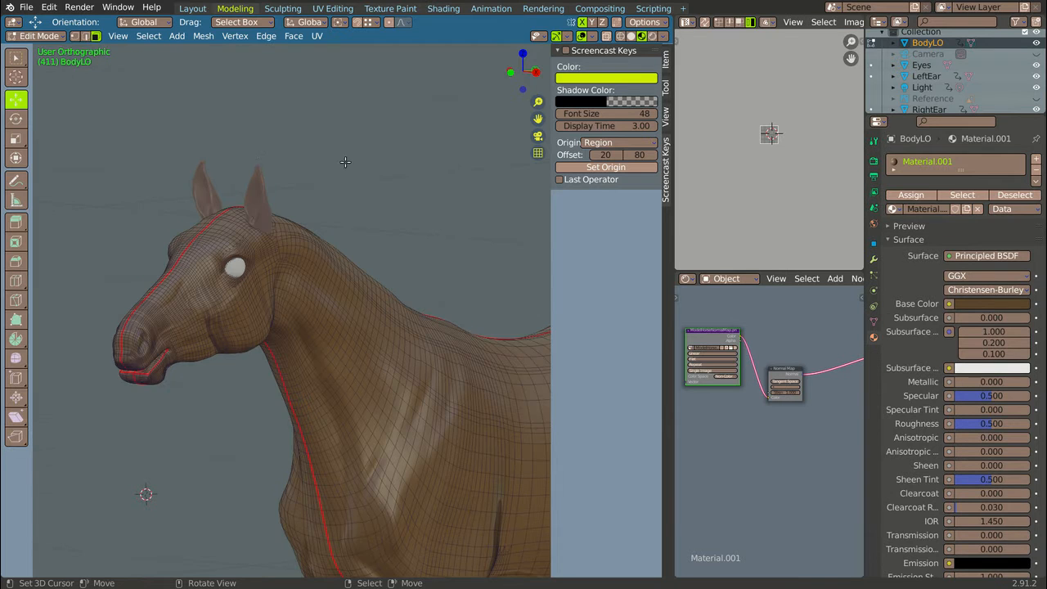
Select the shortest path of faces beside the centre seam, from the top of the head between the ears to the base of the neck
scroll(343, 163, "down", 5)
scroll(327, 178, "down", 2)
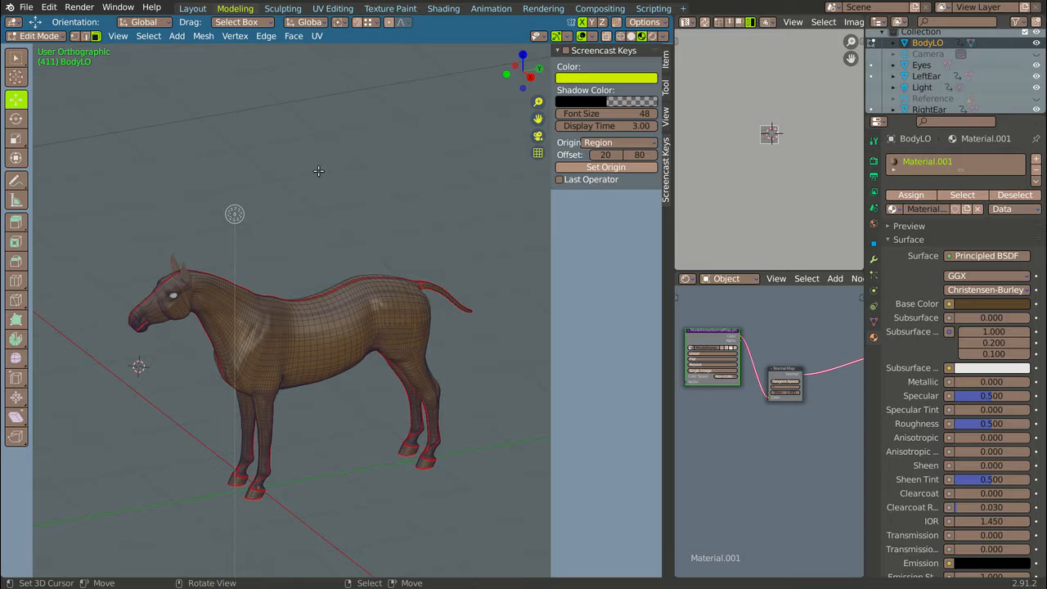
middle_click_drag(319, 171, 103, 355)
scroll(46, 249, "up", 3)
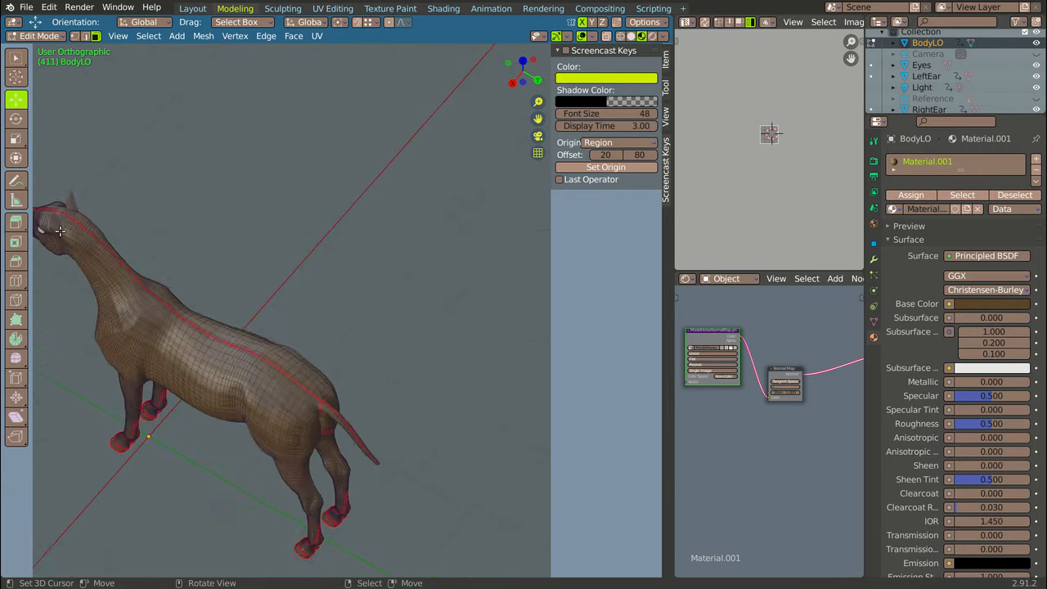
scroll(60, 231, "up", 5)
middle_click_drag(60, 232, 236, 240)
scroll(229, 268, "up", 2)
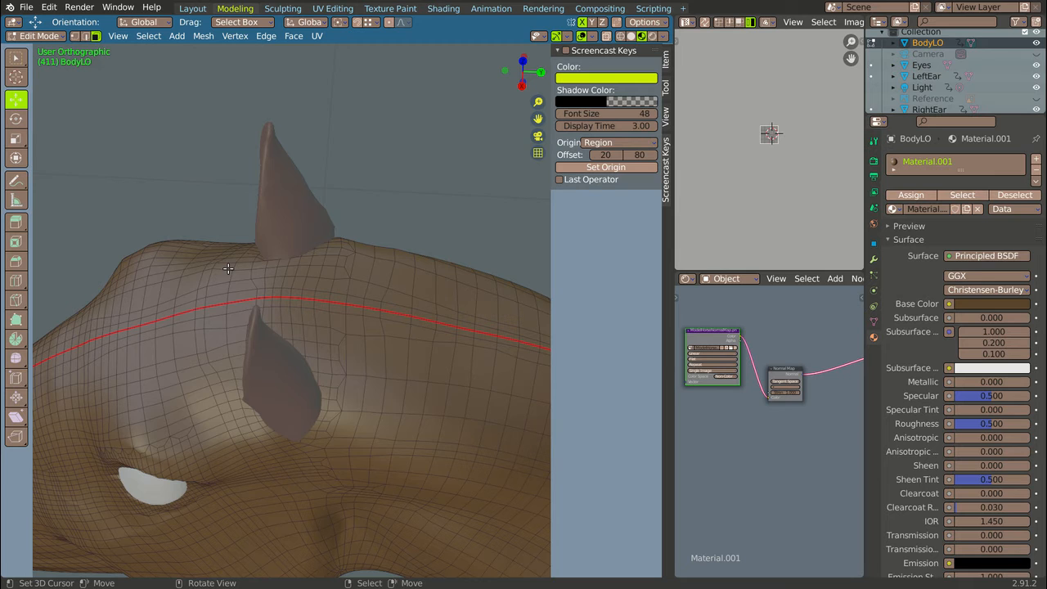
left_click(214, 310)
middle_click_drag(215, 310, 169, 362)
scroll(374, 397, "up", 5)
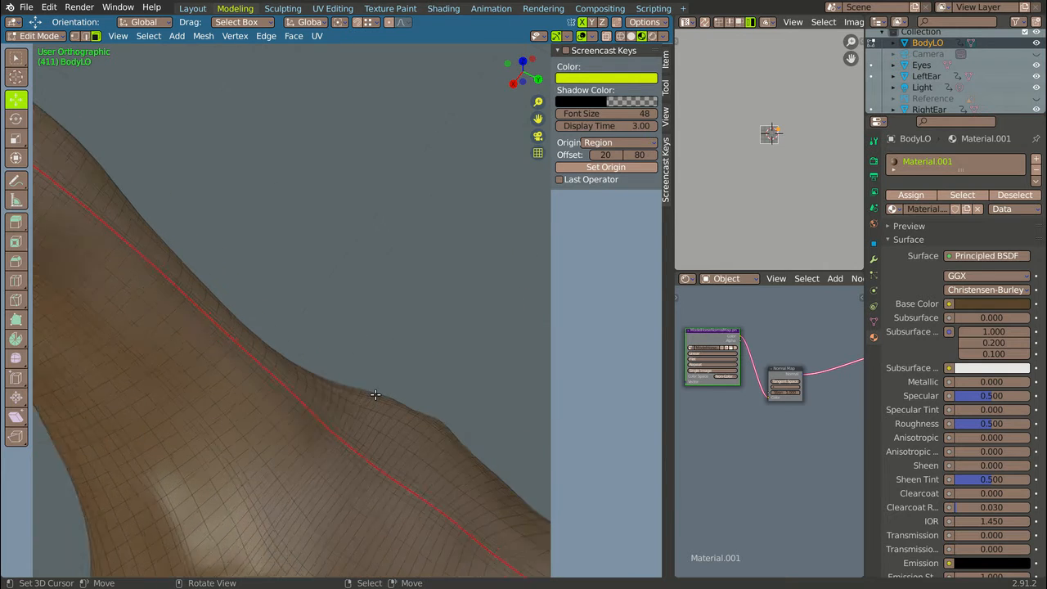
middle_click_drag(375, 395, 376, 460)
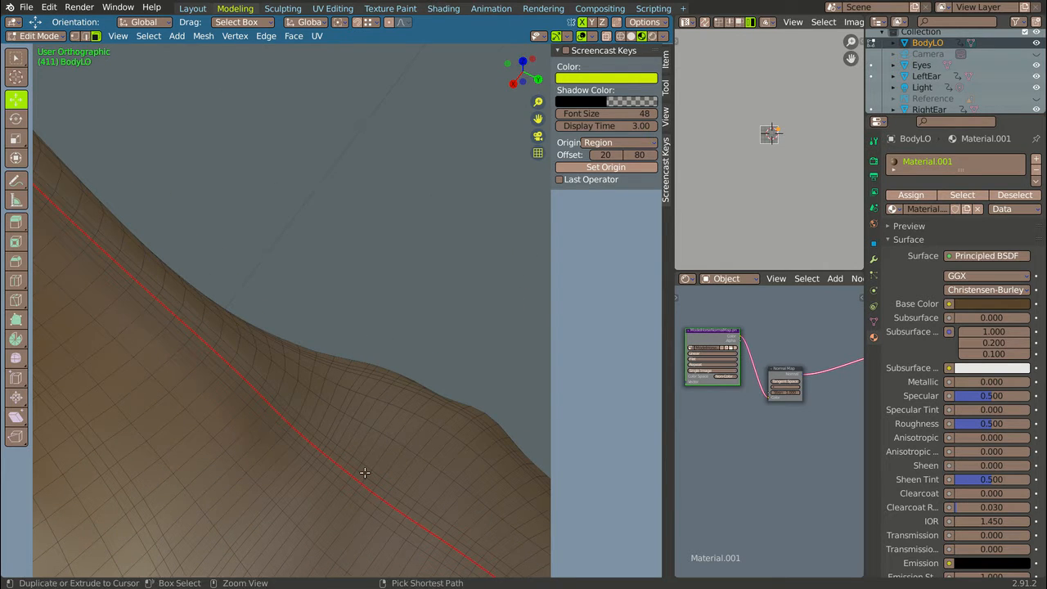
left_click(352, 483, "ctrl")
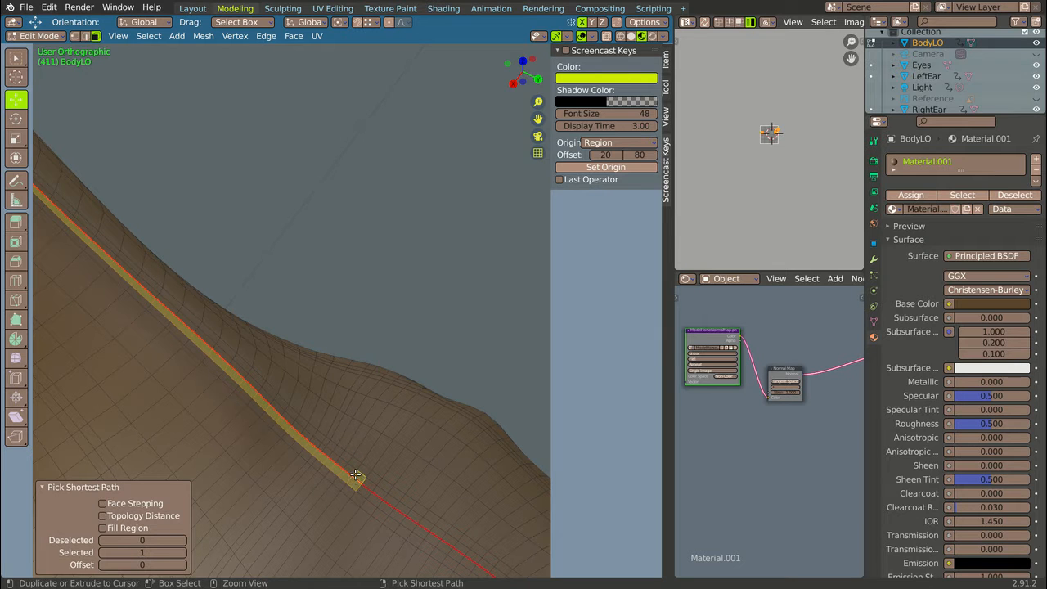
Examine the selected strip of neck faces from the side, front and above to check where it starts and ends
middle_click_drag(355, 474, 361, 468)
scroll(56, 237, "down", 6)
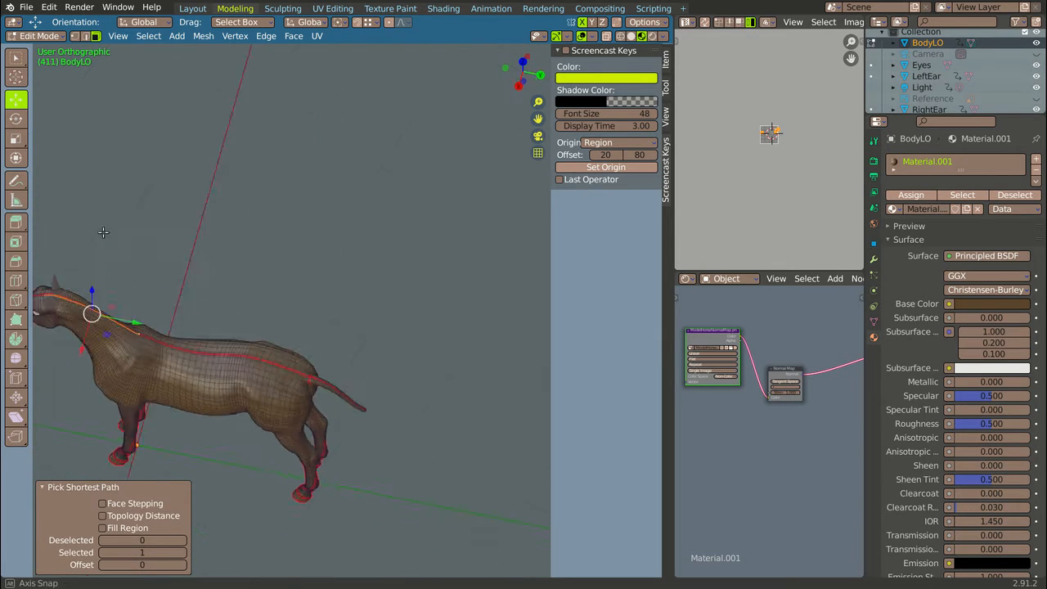
middle_click_drag(246, 270, 315, 271)
scroll(382, 367, "up", 5)
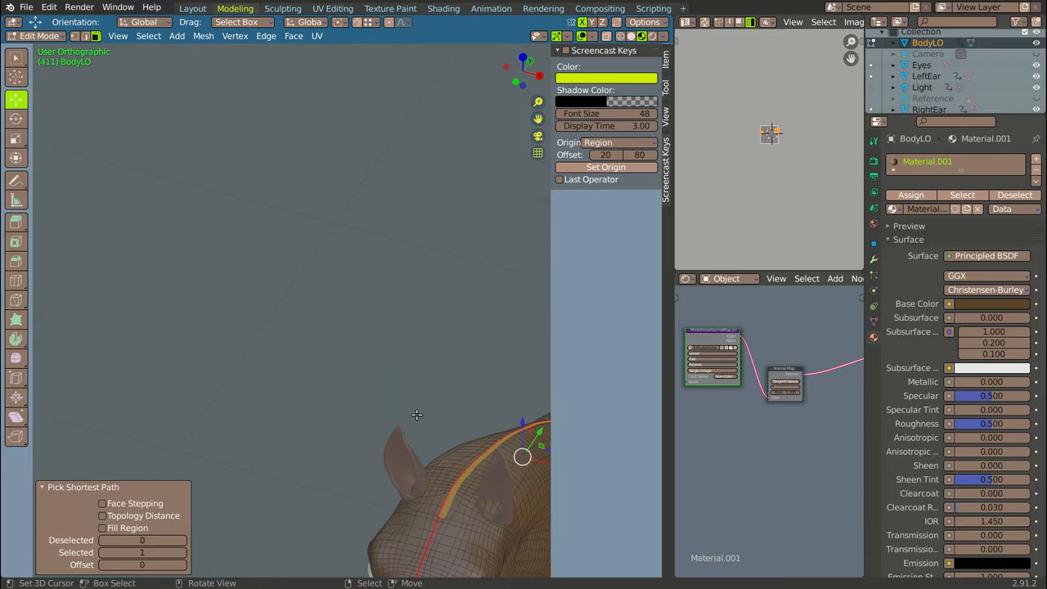
scroll(436, 510, "down", 5)
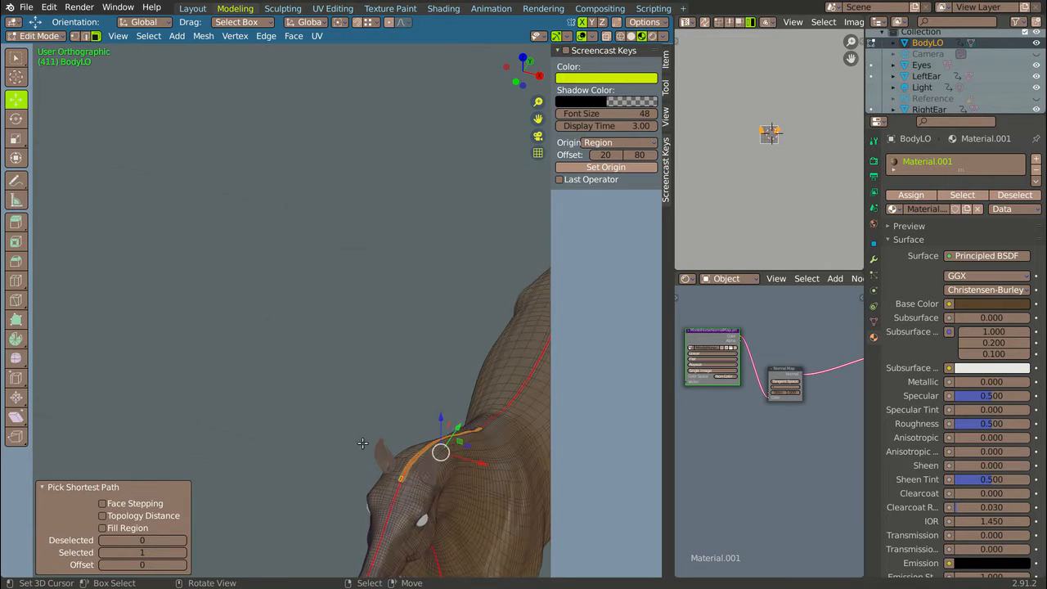
middle_click_drag(362, 442, 327, 426)
scroll(297, 314, "up", 5)
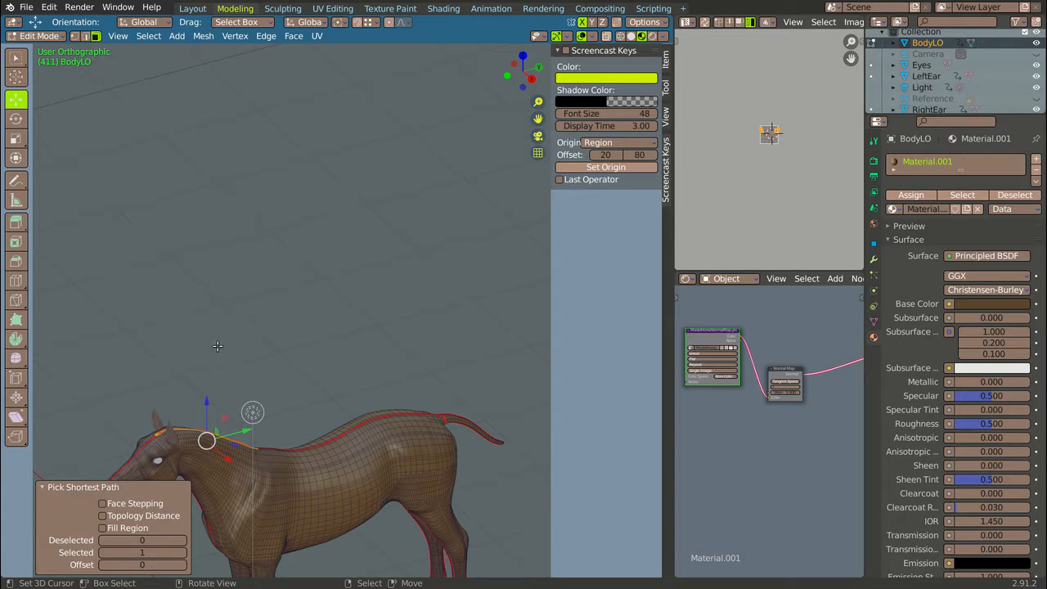
middle_click_drag(251, 292, 475, 464)
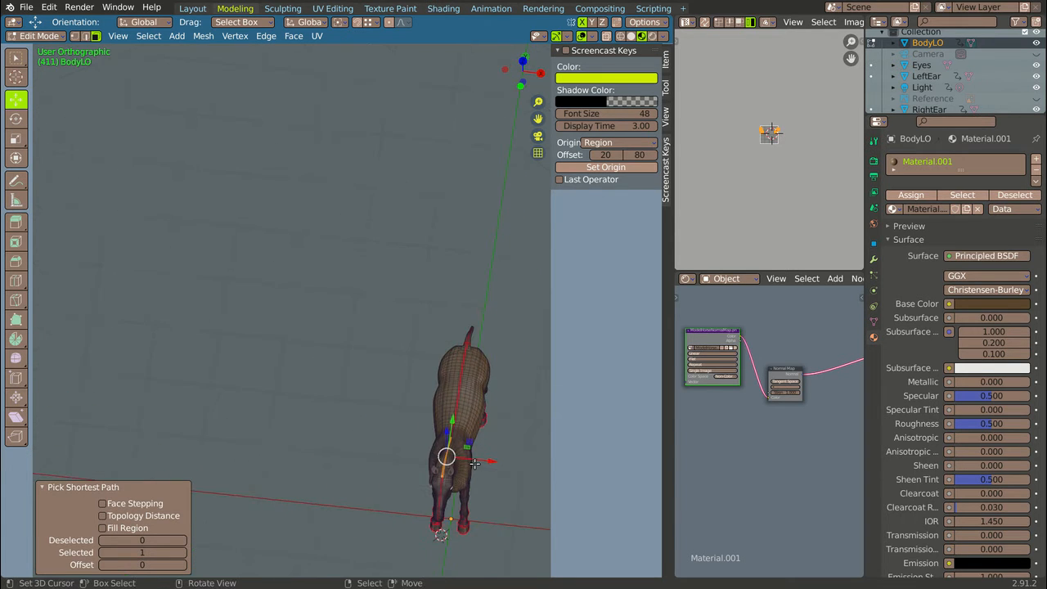
scroll(474, 464, "up", 8)
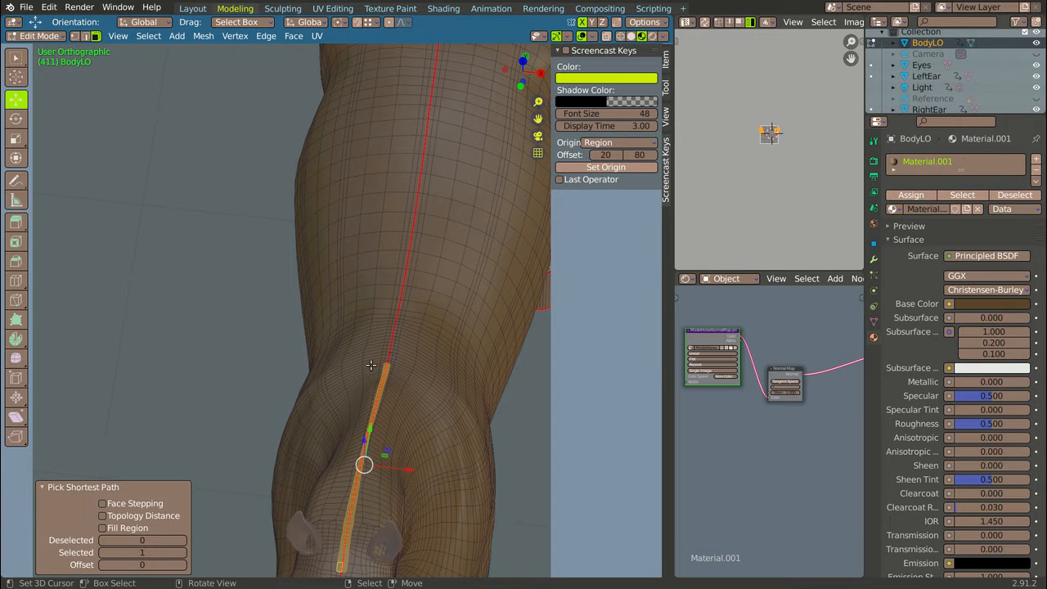
scroll(355, 490, "down", 8)
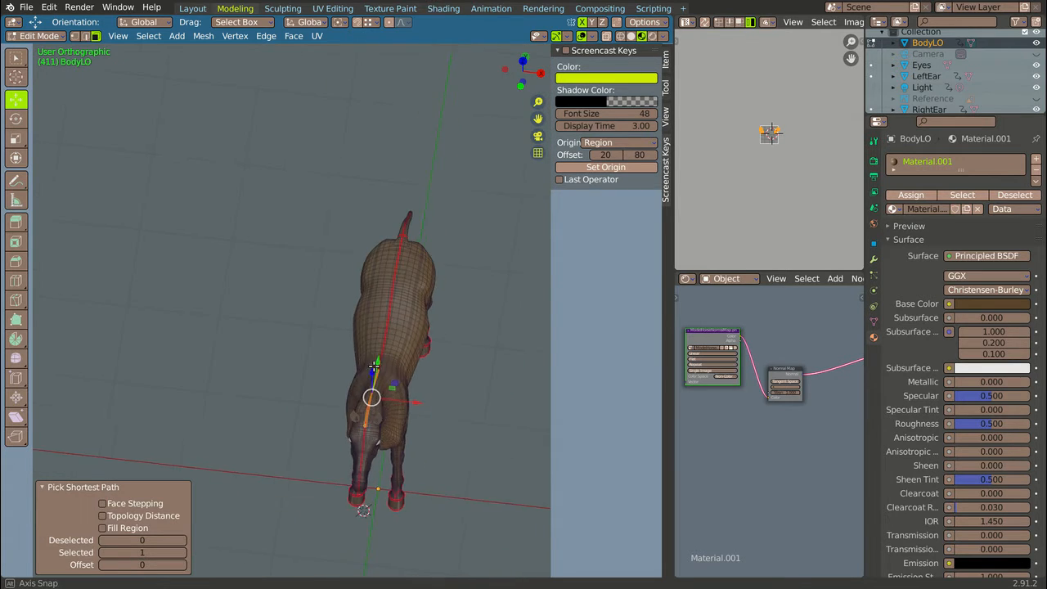
middle_click_drag(376, 368, 344, 348)
scroll(327, 344, "up", 4)
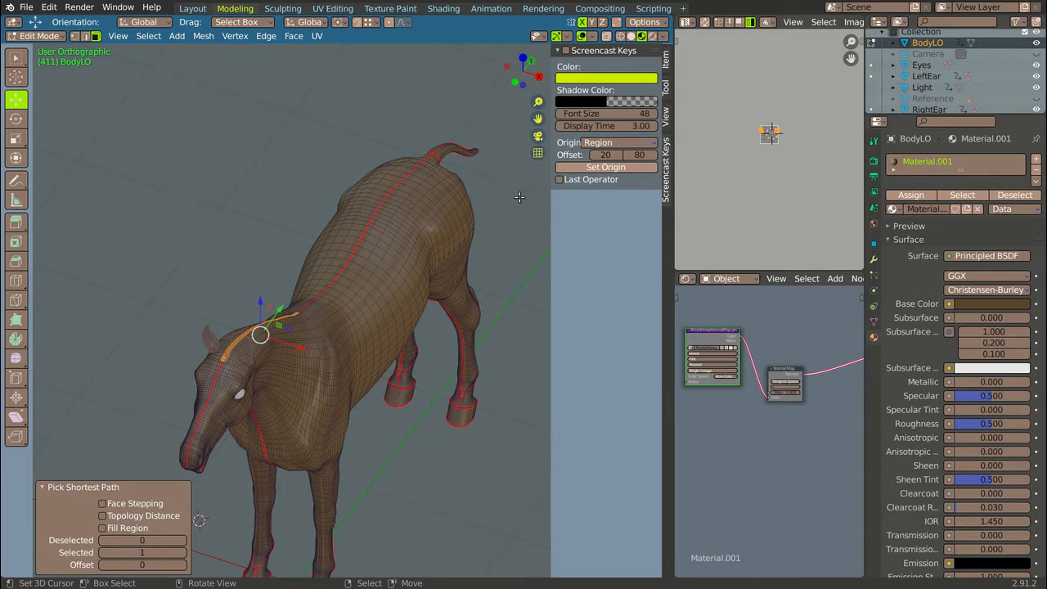
Turn on Screencast Keys and collapse the Pick Shortest Path options
left_click(565, 52)
left_click(45, 488)
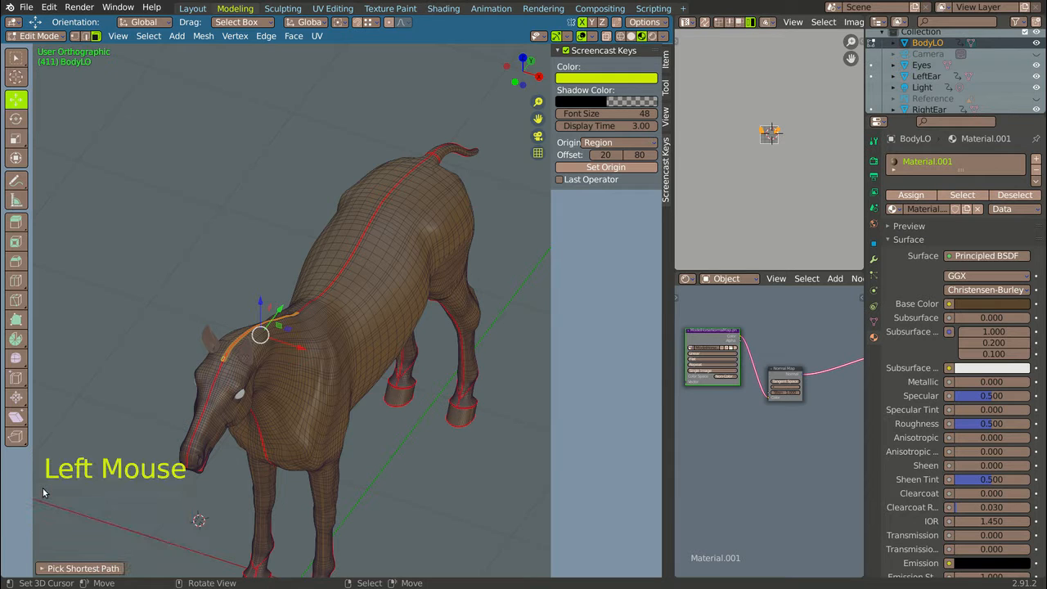
Extrude the selected neck faces along their normals by about 0.2 to raise a mane
key("alt")
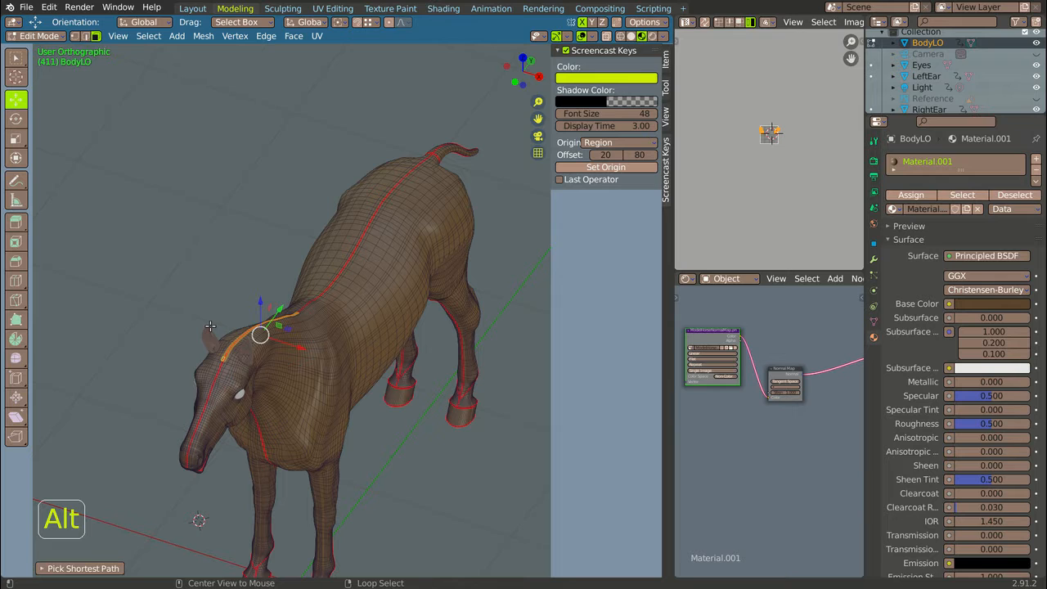
key("alt+e")
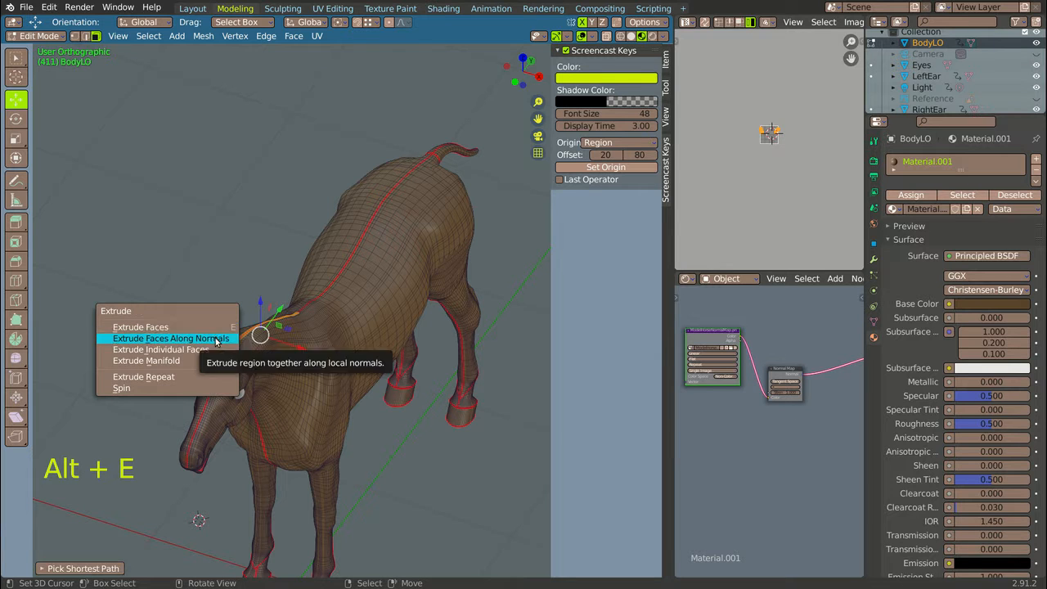
left_click(216, 338)
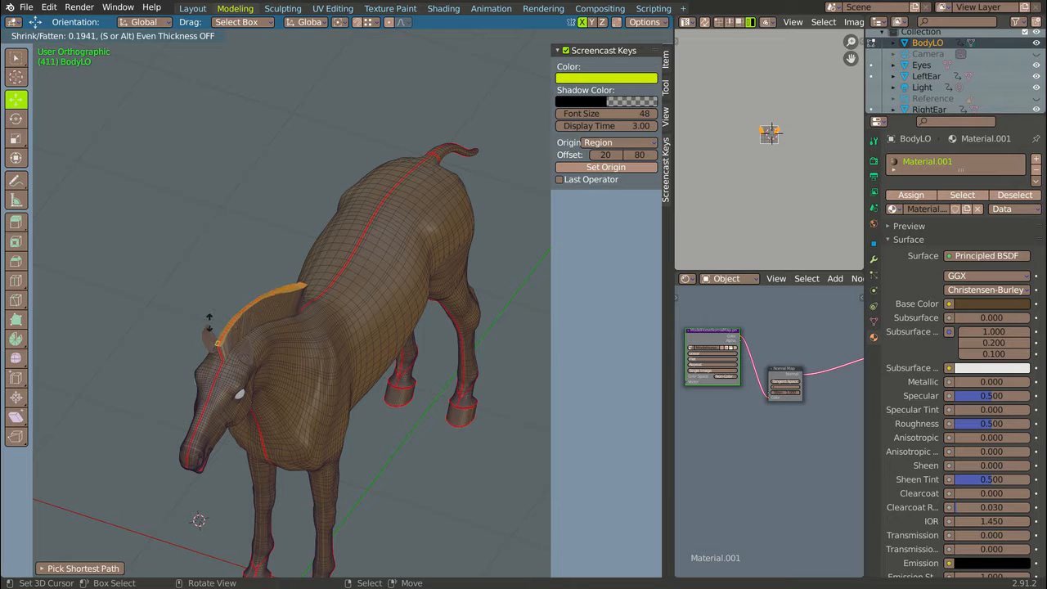
left_click(207, 322)
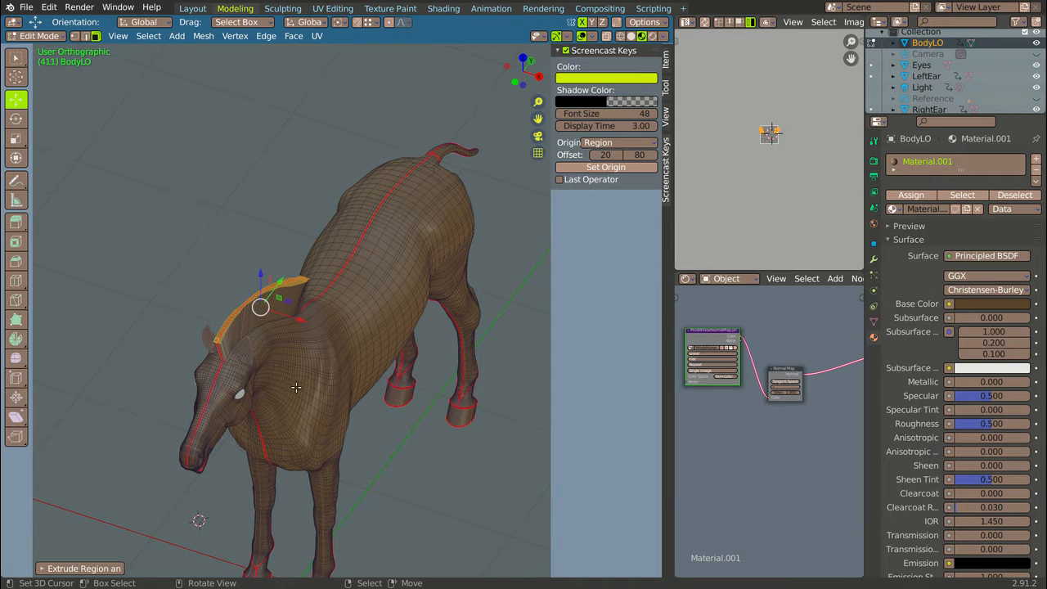
Inspect the shape of the extruded mane and its upper edges from around the horse's head
scroll(207, 322, "down", 2)
middle_click_drag(207, 322, 442, 376)
scroll(185, 276, "up", 3)
right_click(195, 307)
scroll(195, 306, "up", 4)
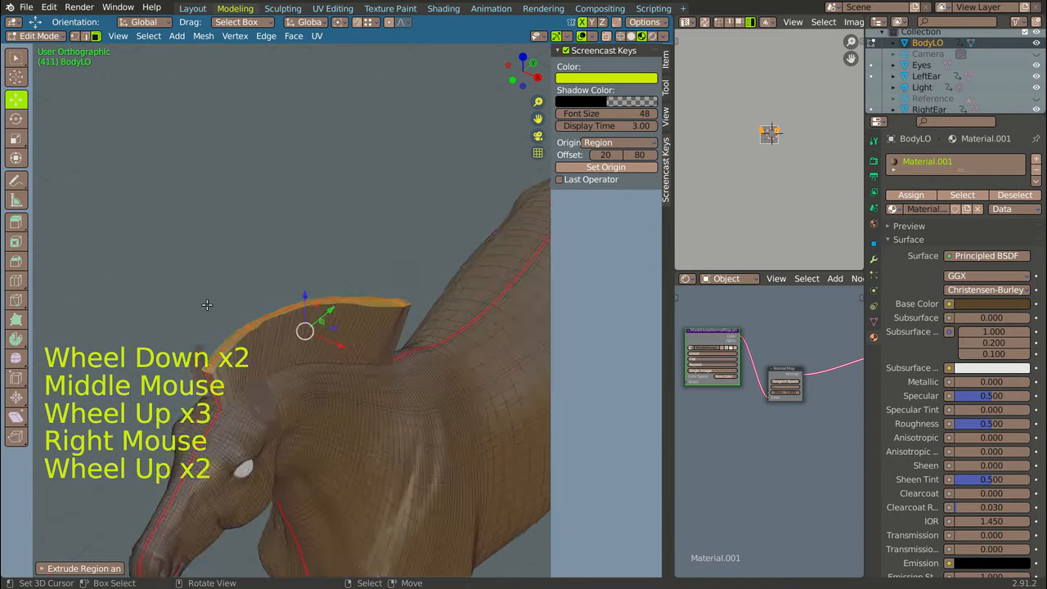
middle_click_drag(210, 304, 216, 296)
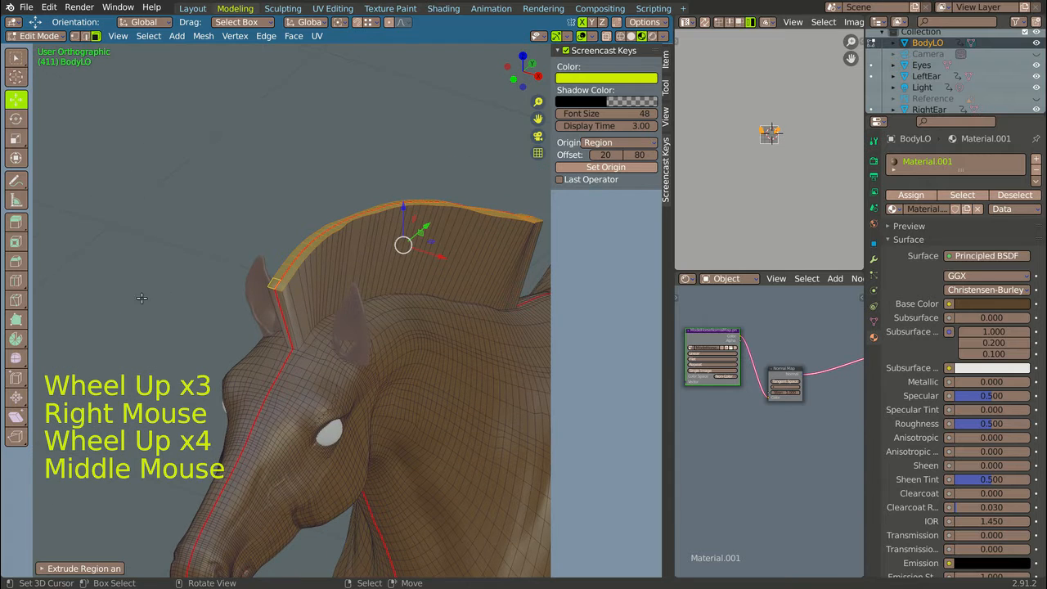
scroll(141, 298, "down", 2)
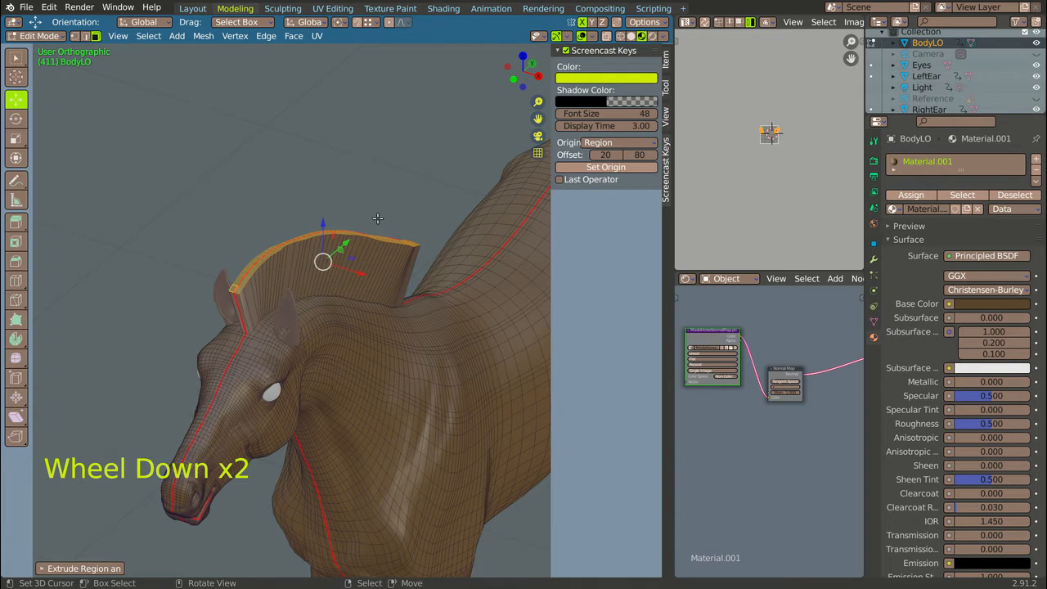
scroll(377, 218, "down", 3)
scroll(374, 221, "up", 1)
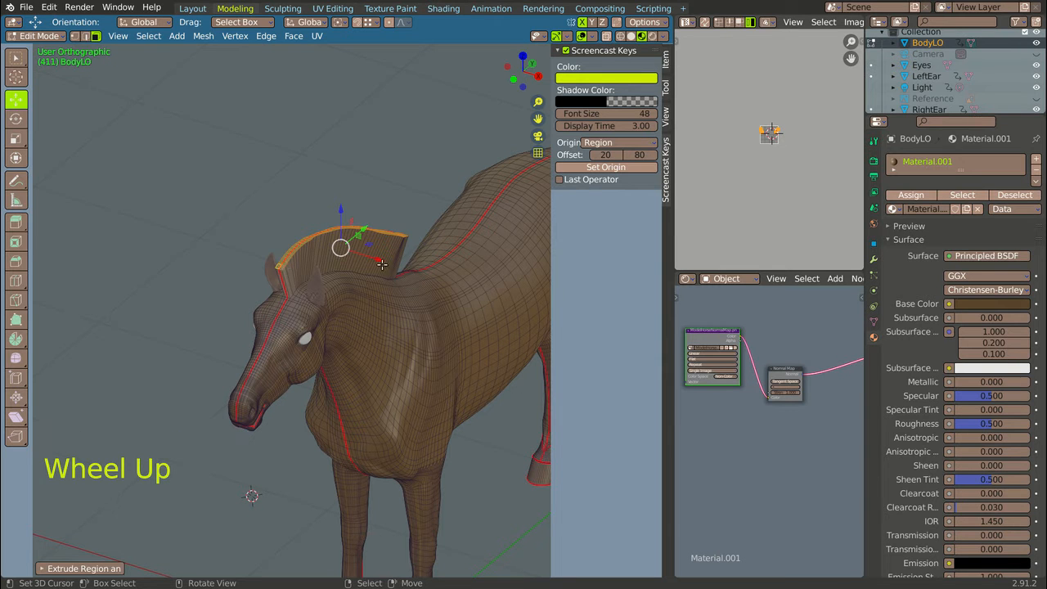
scroll(302, 252, "up", 1)
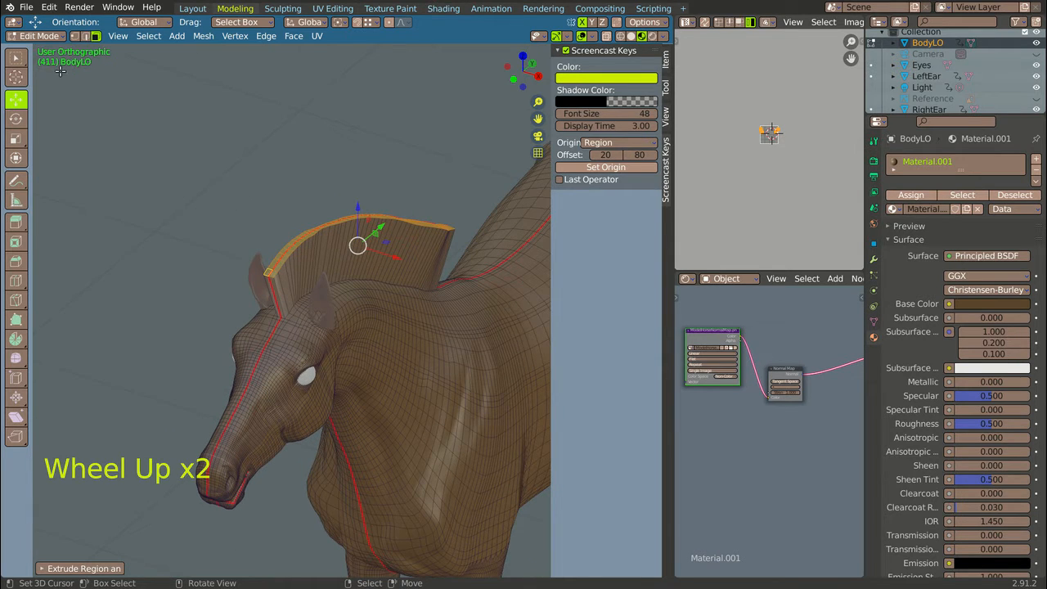
In edge select mode, select the edge path along the mane's upper border on the left-ear side, from its front end to its rear end
left_click(232, 254)
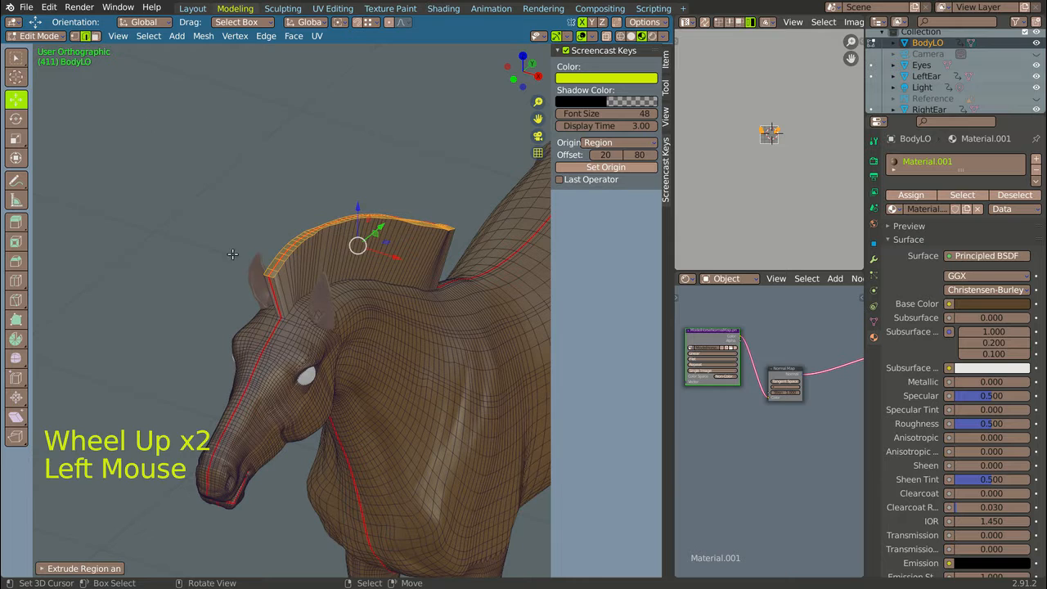
right_click(275, 273)
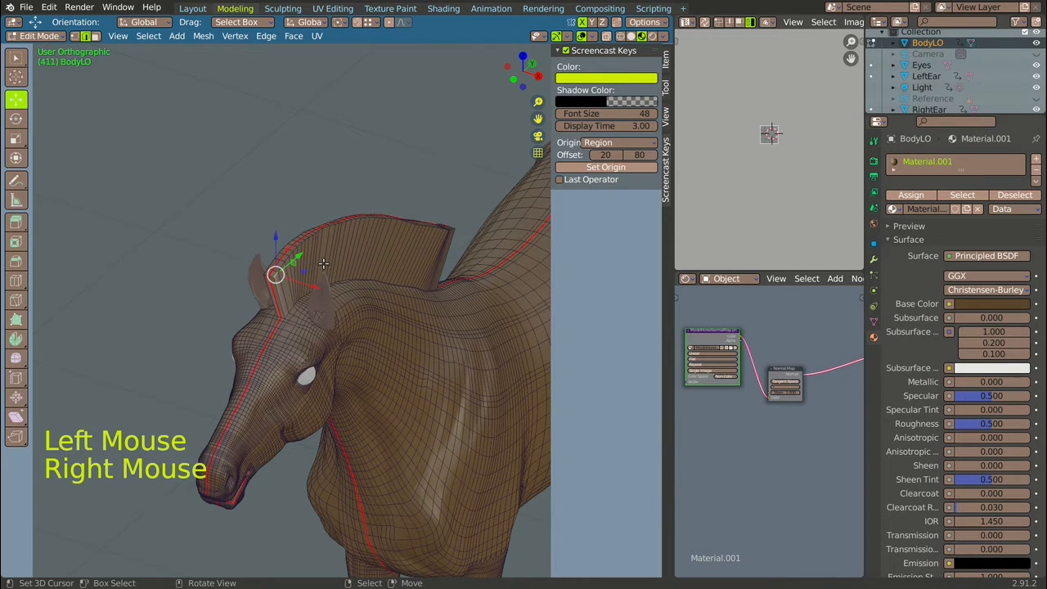
scroll(437, 254, "up", 3)
scroll(437, 254, "down", 4)
middle_click_drag(396, 253, 337, 265)
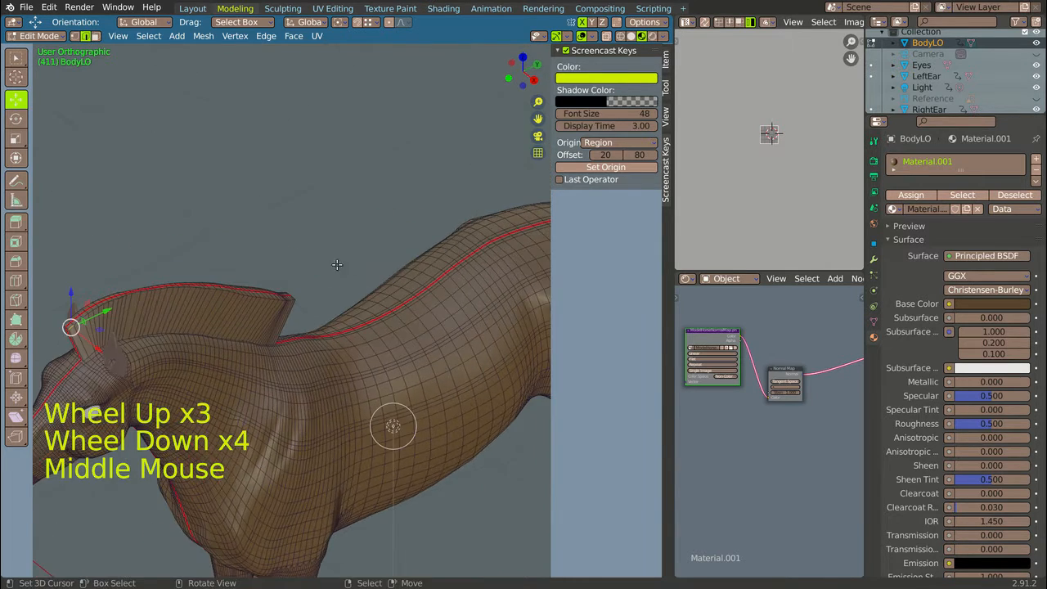
scroll(337, 265, "up", 9)
key("ctrl")
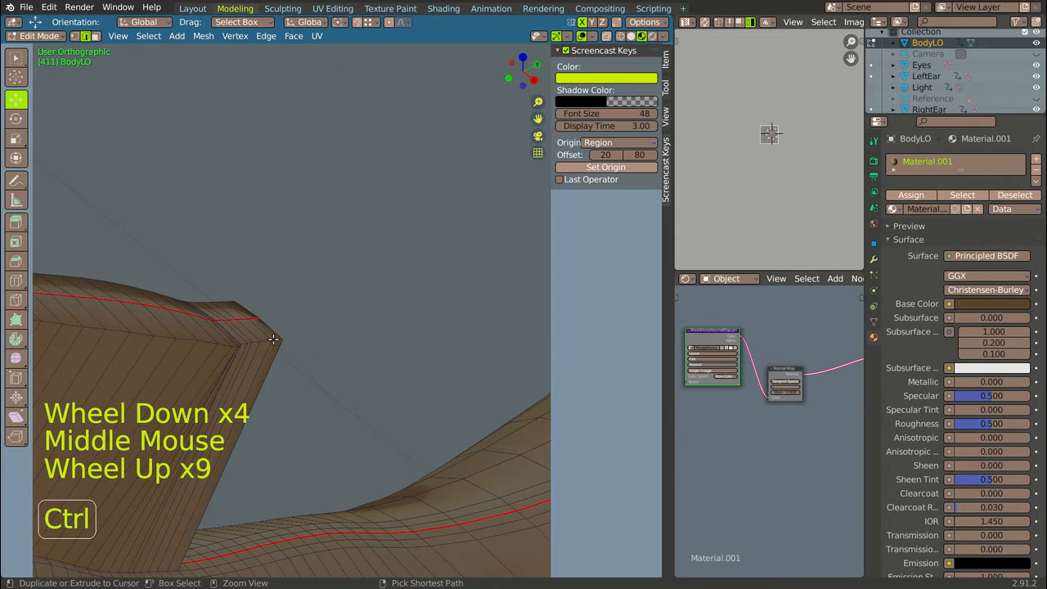
right_click(273, 339, "ctrl")
Flatten the selected mane edge path along global X by scaling it to 0
scroll(273, 338, "down", 15)
middle_click_drag(273, 339, 340, 347)
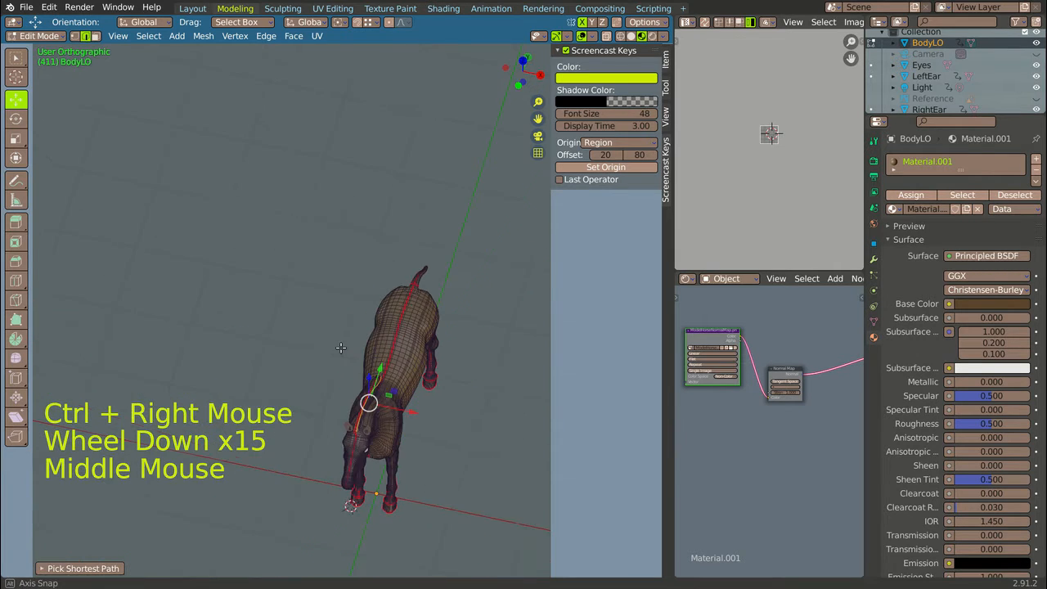
scroll(340, 348, "up", 5)
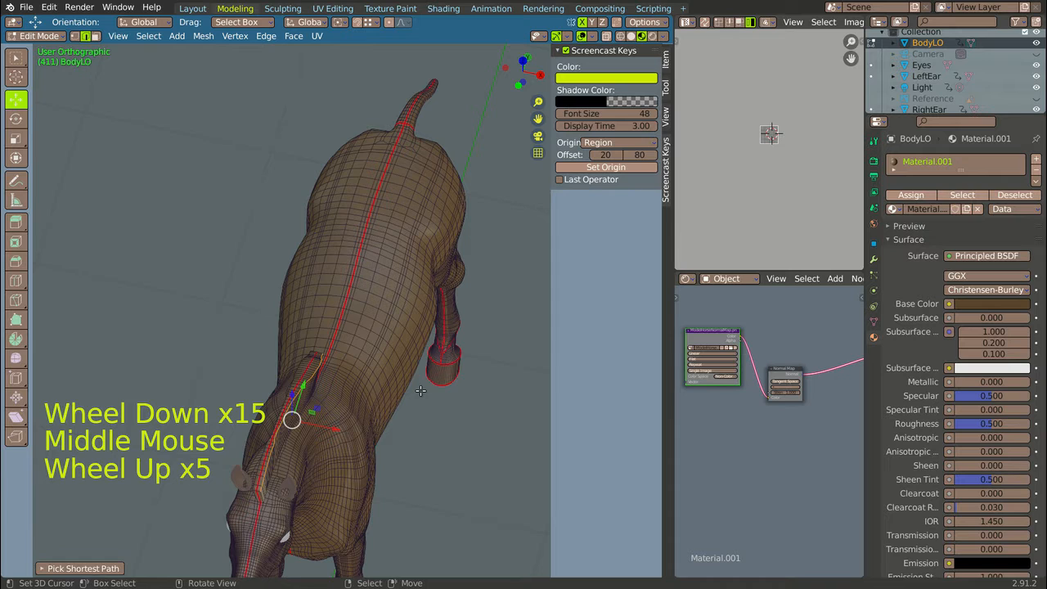
key("s")
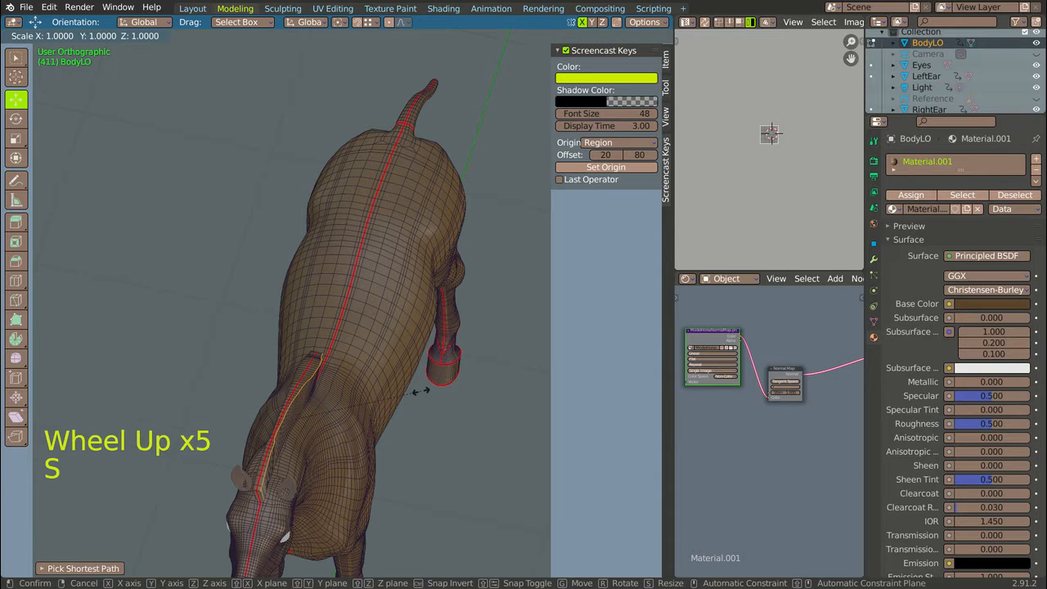
key("x")
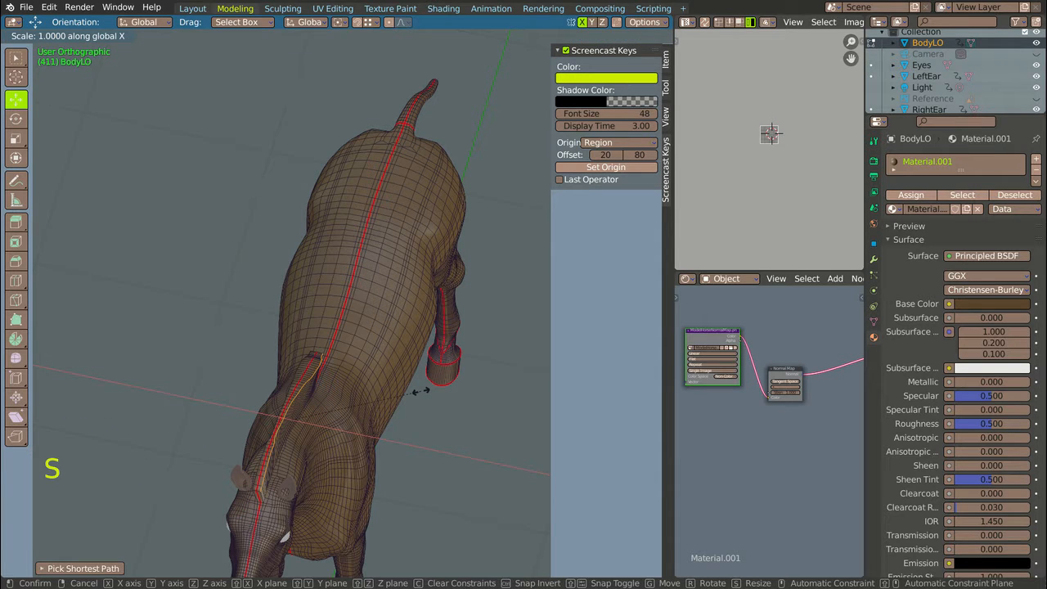
type("0")
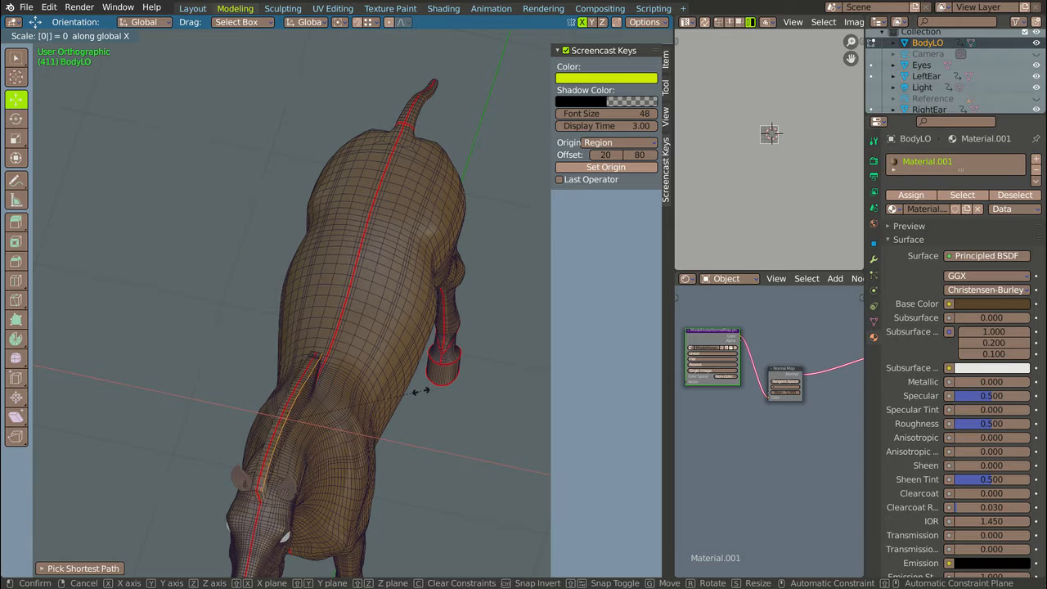
left_click(419, 391)
Move the straightened mane edge path slightly along X toward the centre of the mane
scroll(419, 391, "down", 3)
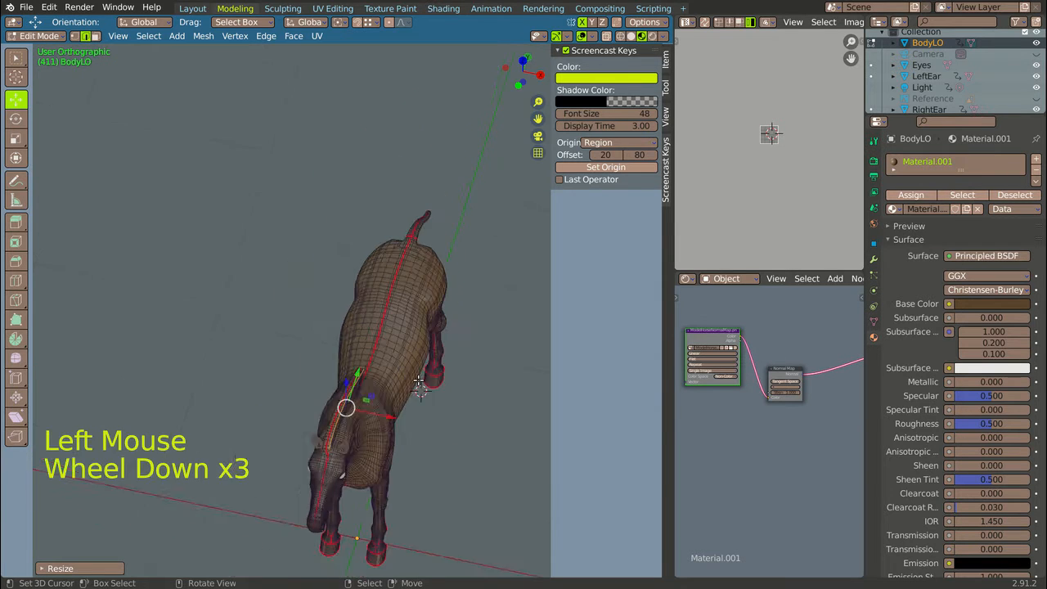
middle_click_drag(418, 391, 232, 327)
scroll(355, 338, "up", 3)
scroll(414, 315, "up", 3)
middle_click_drag(414, 316, 472, 360)
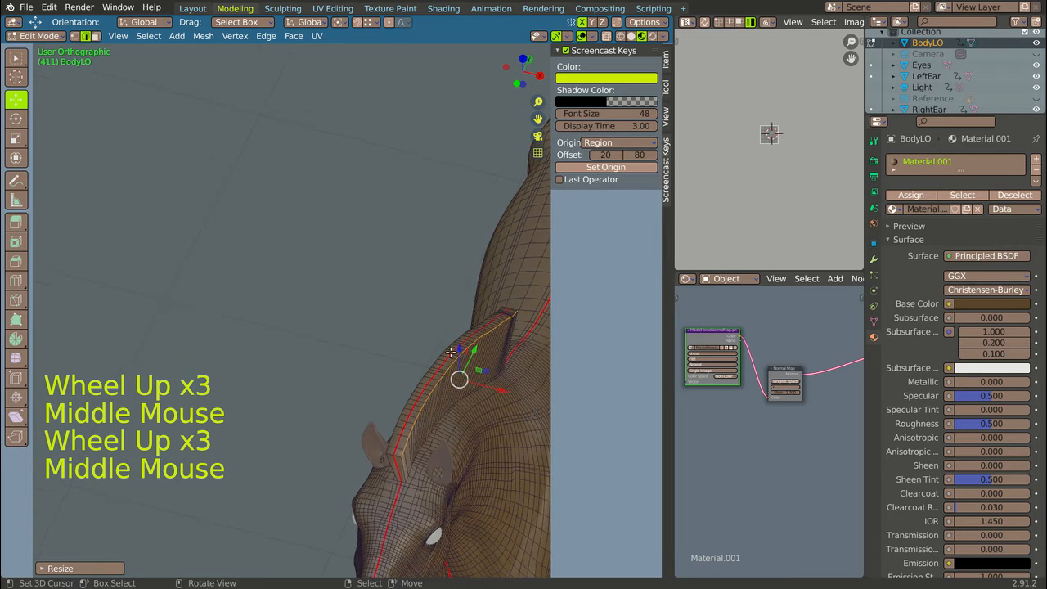
scroll(475, 359, "up", 2)
left_click_drag(502, 399, 486, 396)
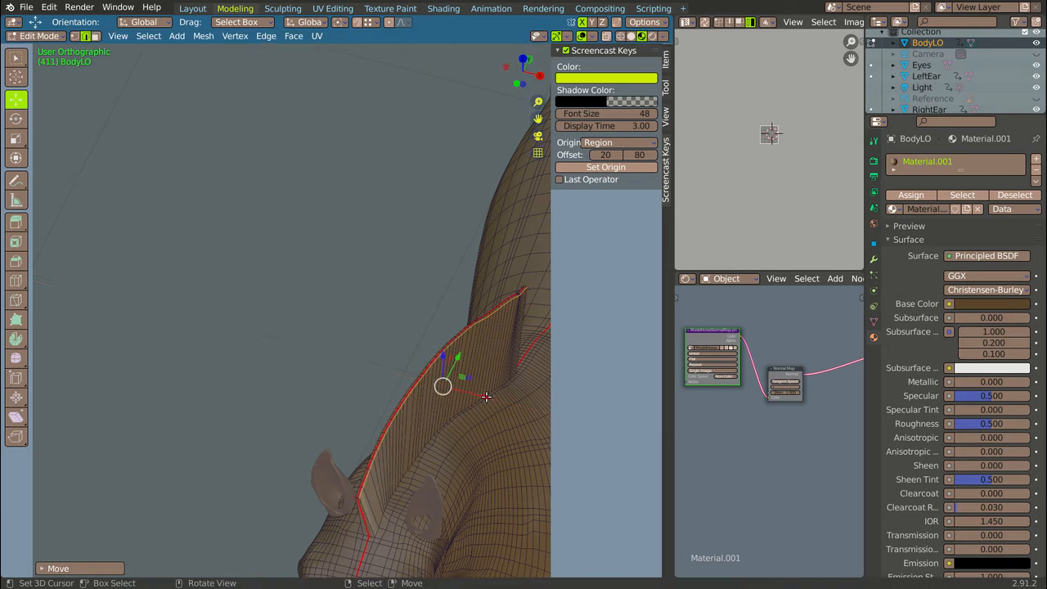
Select the seam edge at the front end of the mane between the ears and move it slightly along X
scroll(349, 488, "up", 3)
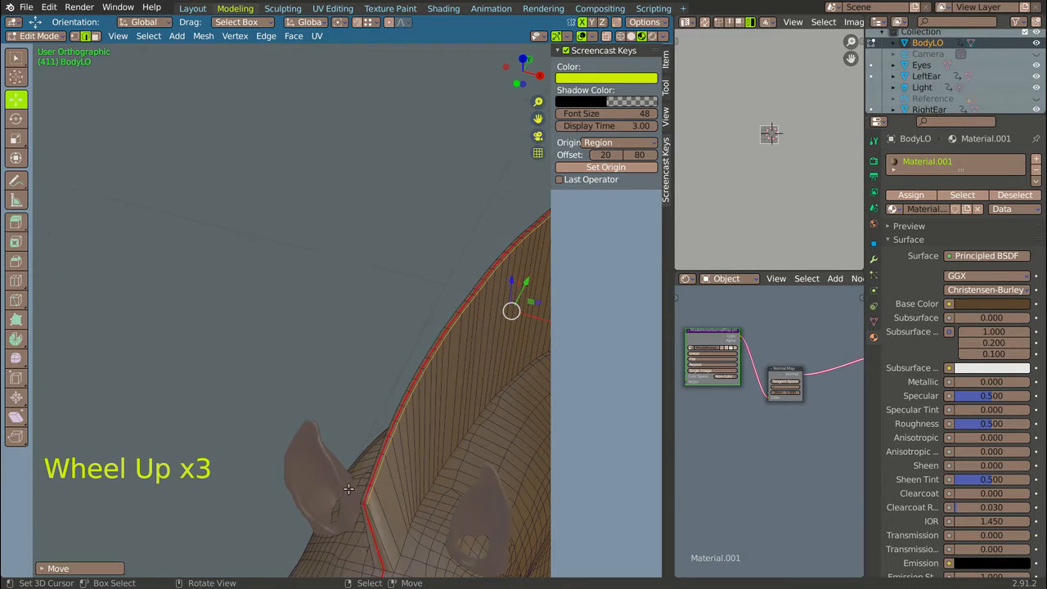
right_click(375, 548)
left_click_drag(388, 516, 383, 513)
Select the centre ridge edge path on top of the mane from its front to its rear end and nudge it slightly along Z
scroll(372, 515, "down", 1)
scroll(368, 517, "down", 1)
scroll(360, 518, "up", 4)
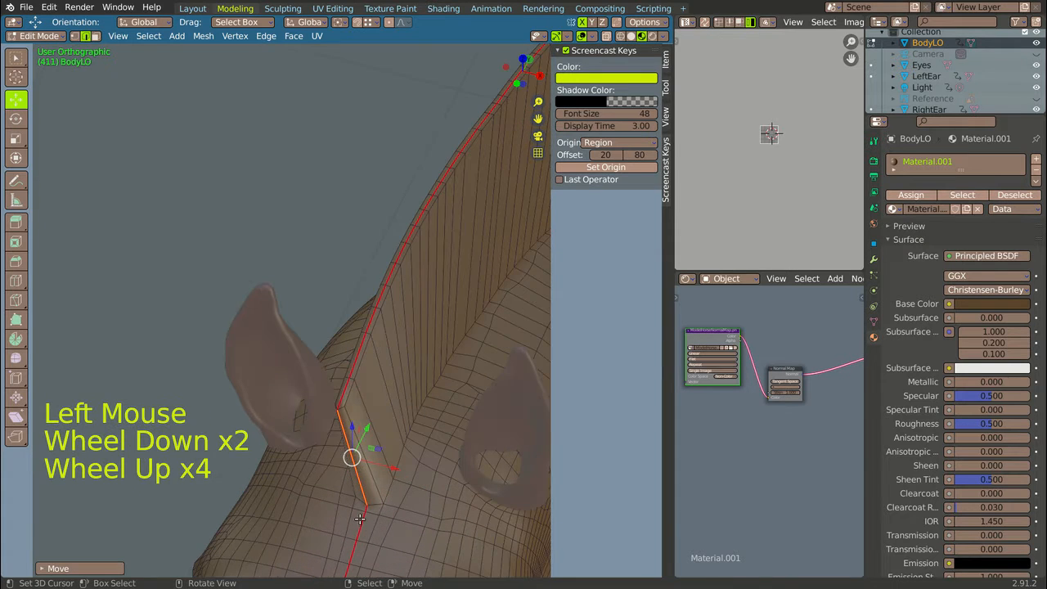
scroll(360, 499, "up", 2)
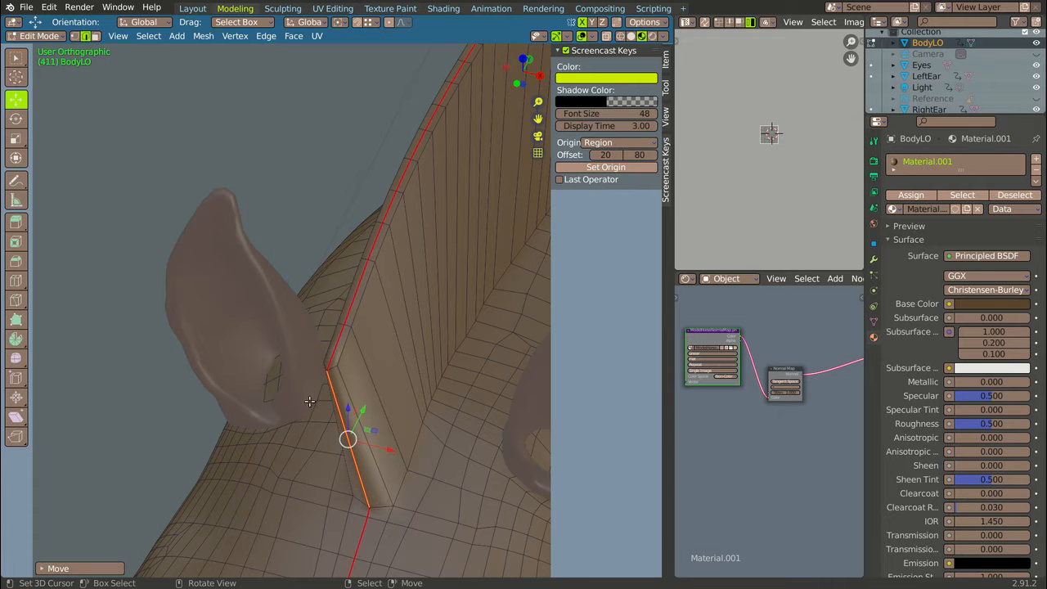
right_click(333, 350)
scroll(333, 350, "down", 10)
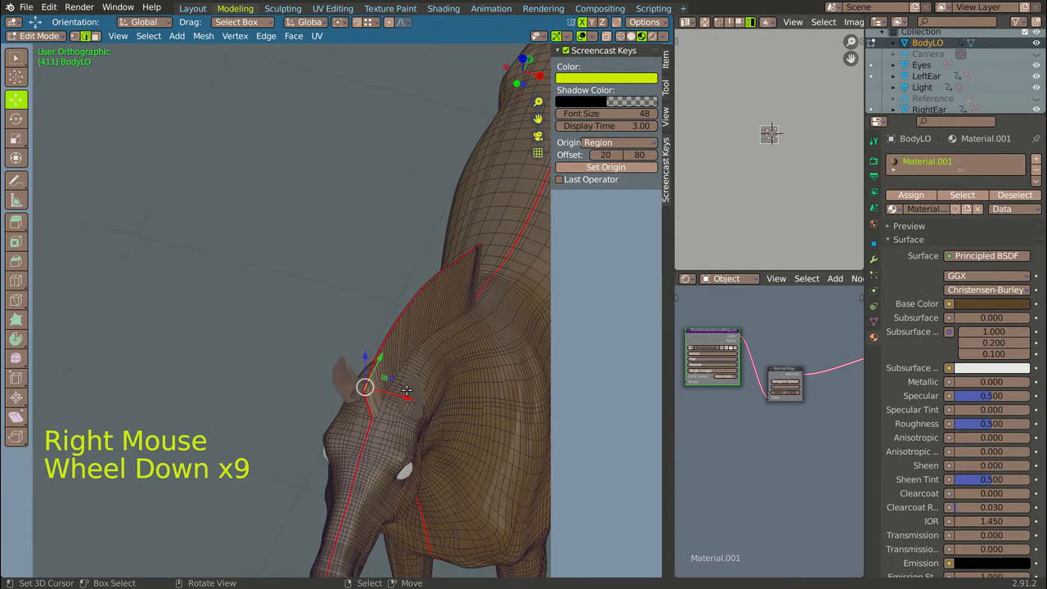
middle_click_drag(334, 350, 323, 365)
scroll(323, 364, "up", 17)
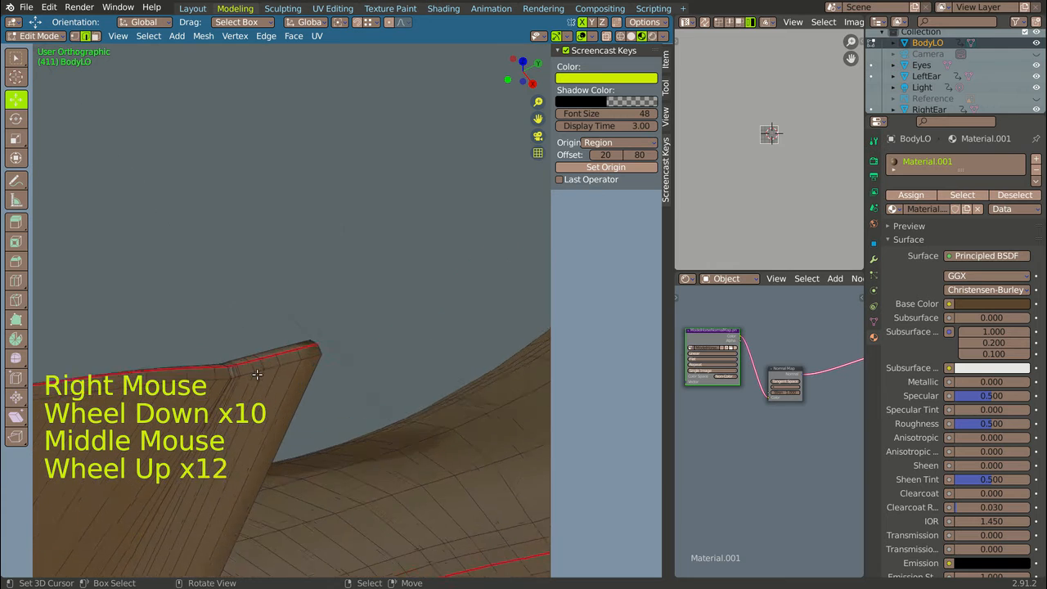
key("ctrl")
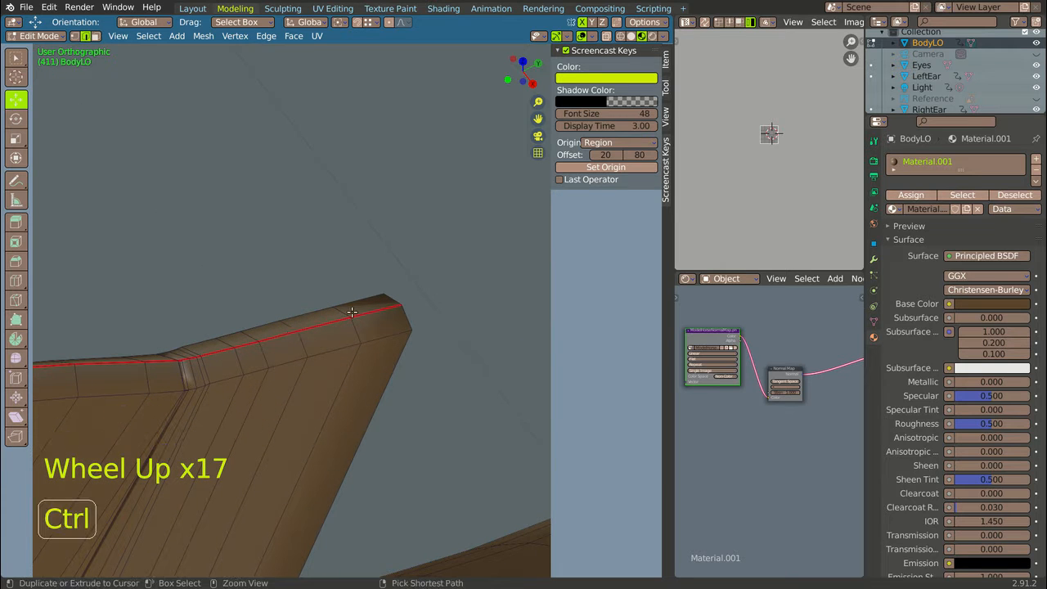
right_click(363, 313, "ctrl")
scroll(380, 340, "down", 17)
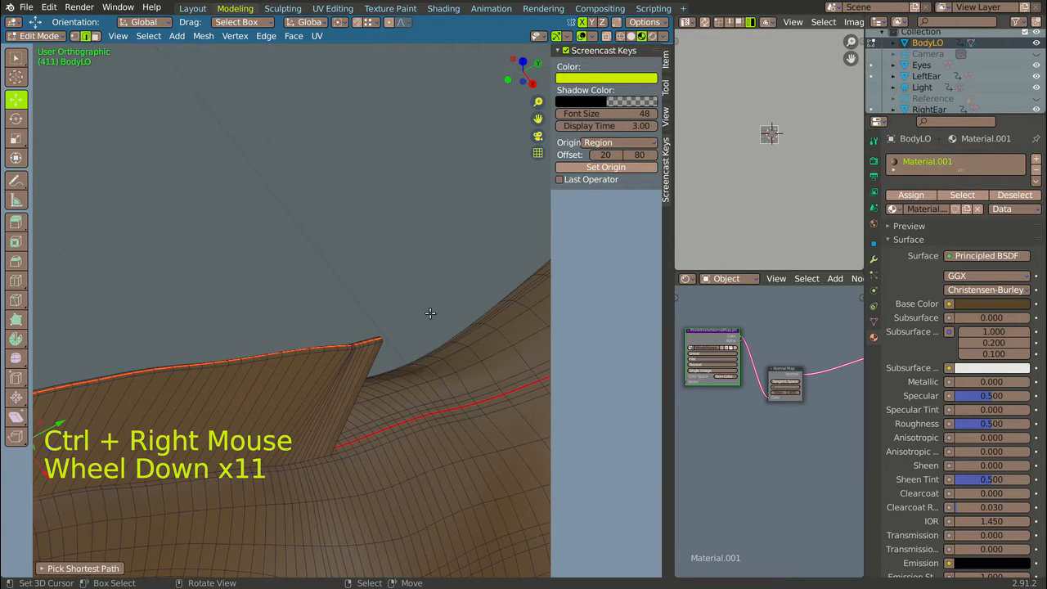
scroll(462, 288, "down", 1)
middle_click_drag(462, 288, 344, 299)
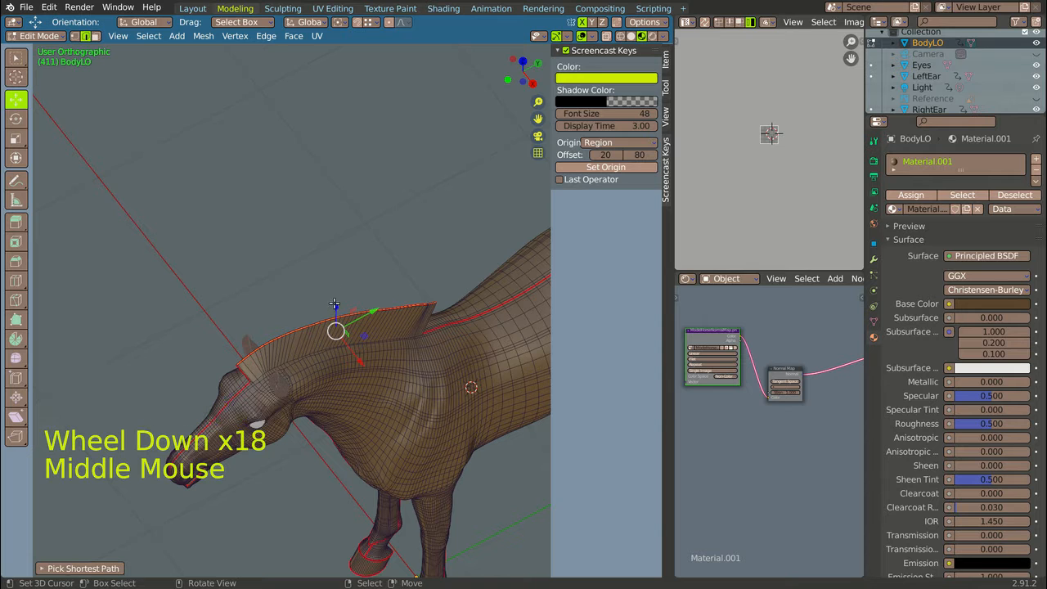
left_click_drag(335, 303, 331, 310)
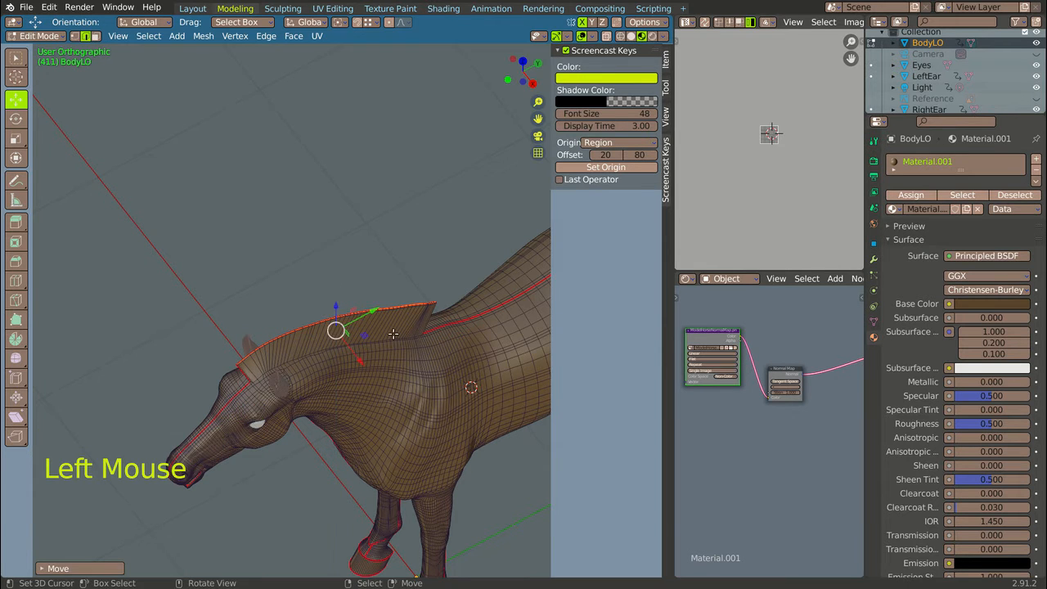
Select the centre edge running down the rear end of the mane and shift it slightly along Y
scroll(327, 315, "down", 5)
middle_click_drag(327, 314, 306, 306)
scroll(306, 306, "up", 15)
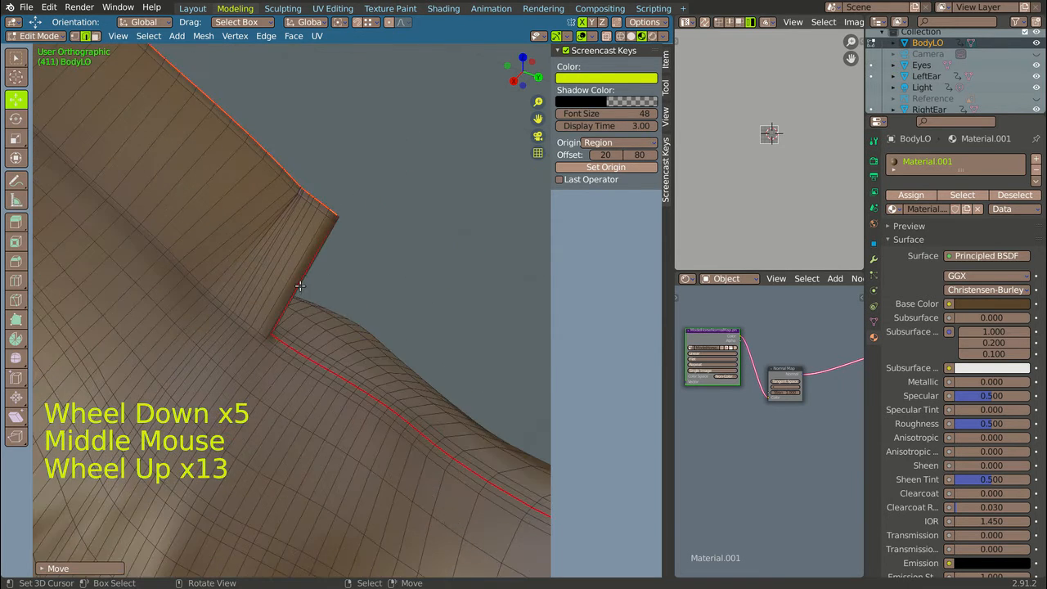
right_click(299, 284)
right_click(289, 301)
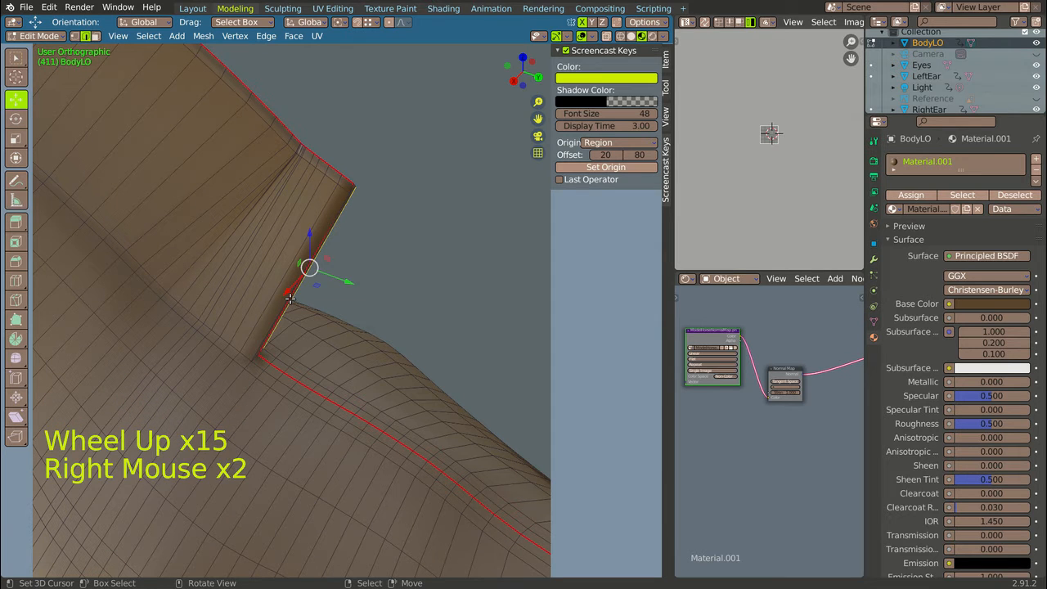
right_click(290, 307)
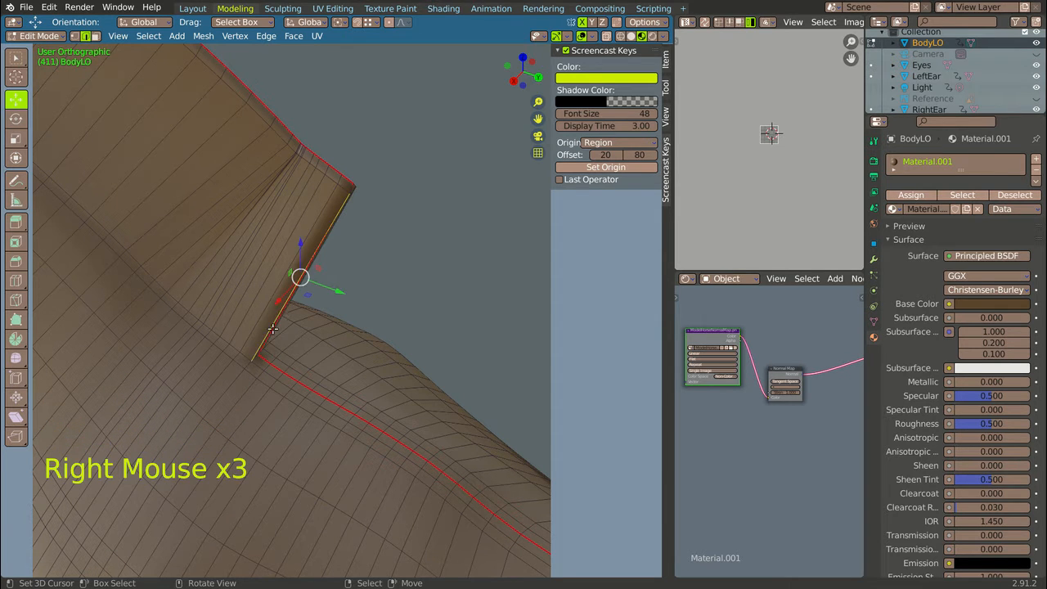
right_click(272, 329)
left_click_drag(343, 280, 340, 264)
Select the pair of cross edges on both sides of the mane ridge ahead of the crowded rear edges and vertex-slide them forward by about 0.1
scroll(340, 264, "up", 4)
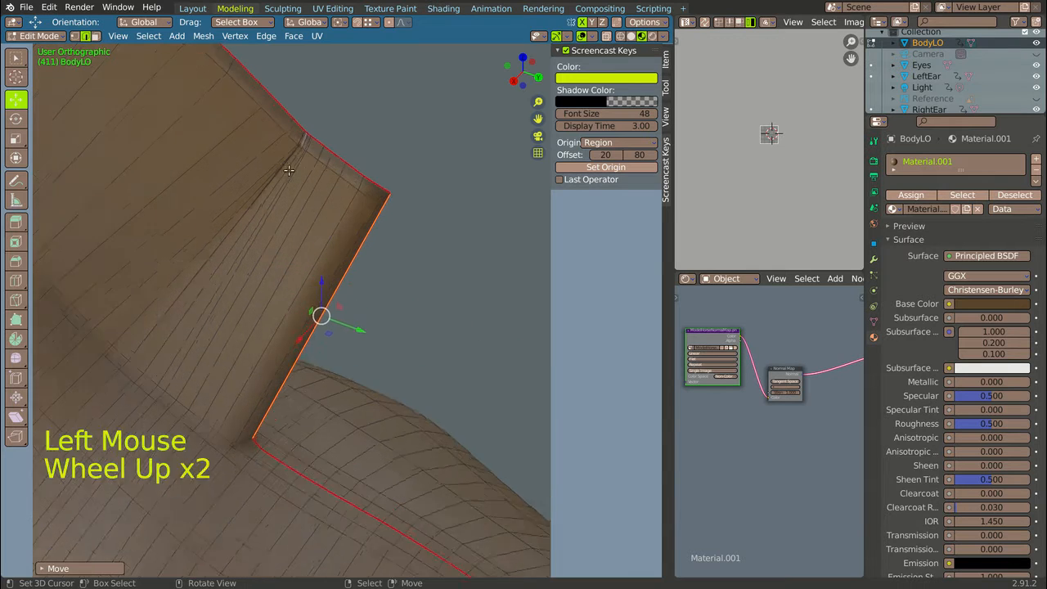
scroll(319, 229, "down", 7)
middle_click_drag(286, 192, 296, 185)
scroll(300, 296, "up", 8)
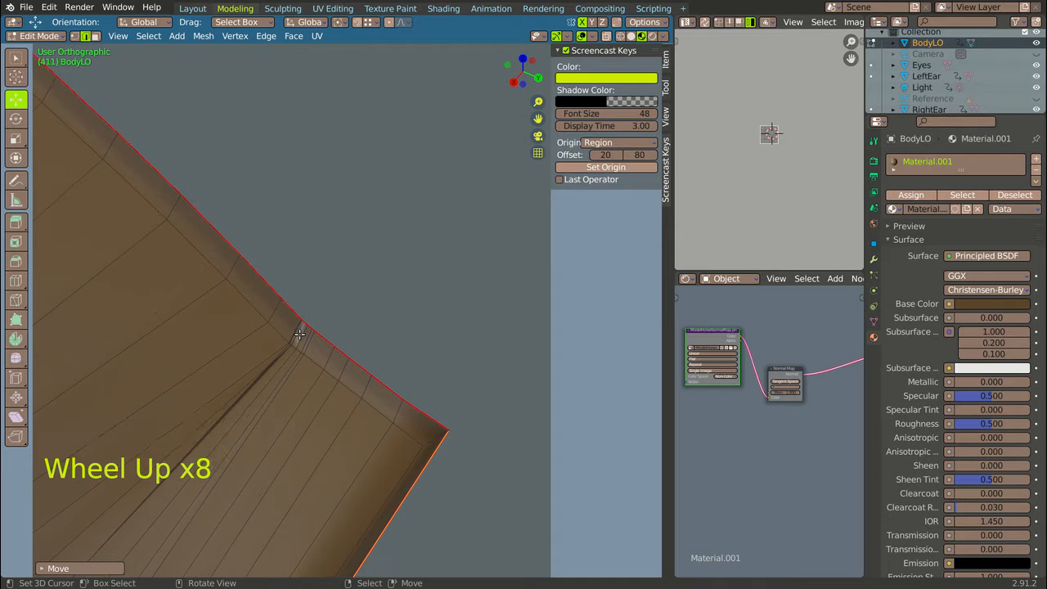
key("c")
scroll(257, 302, "up", 2)
right_click(256, 302)
scroll(257, 302, "down", 4)
middle_click_drag(256, 302, 295, 177)
scroll(281, 180, "down", 3)
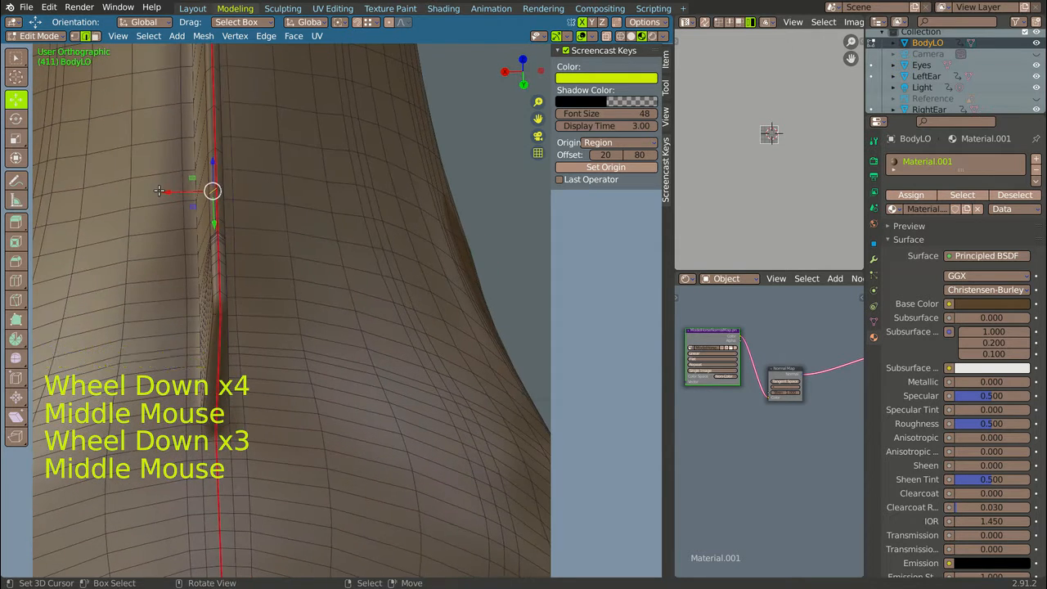
scroll(295, 176, "up", 6)
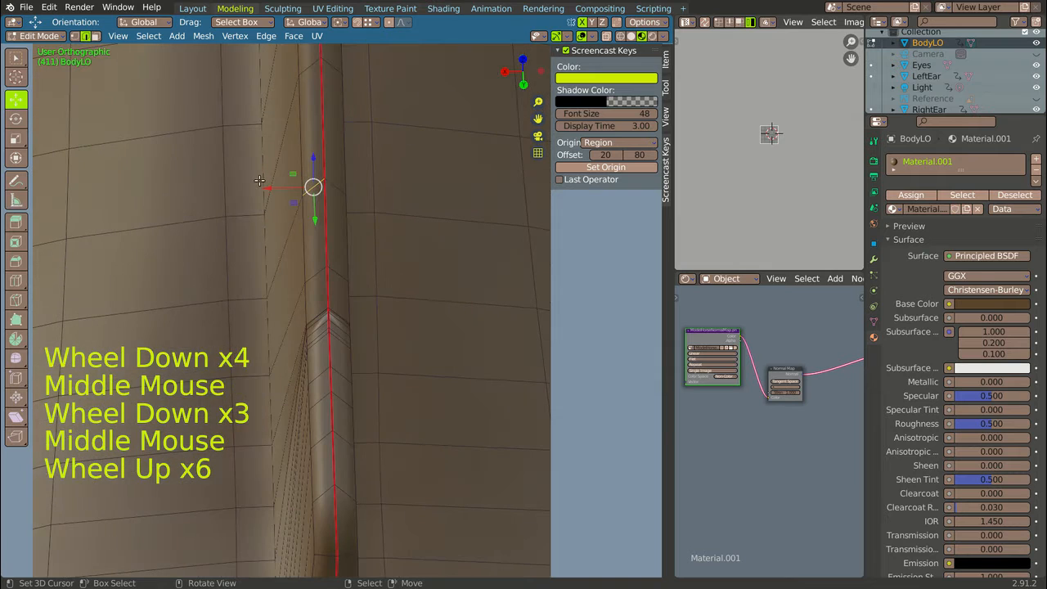
right_click(324, 187, "shift")
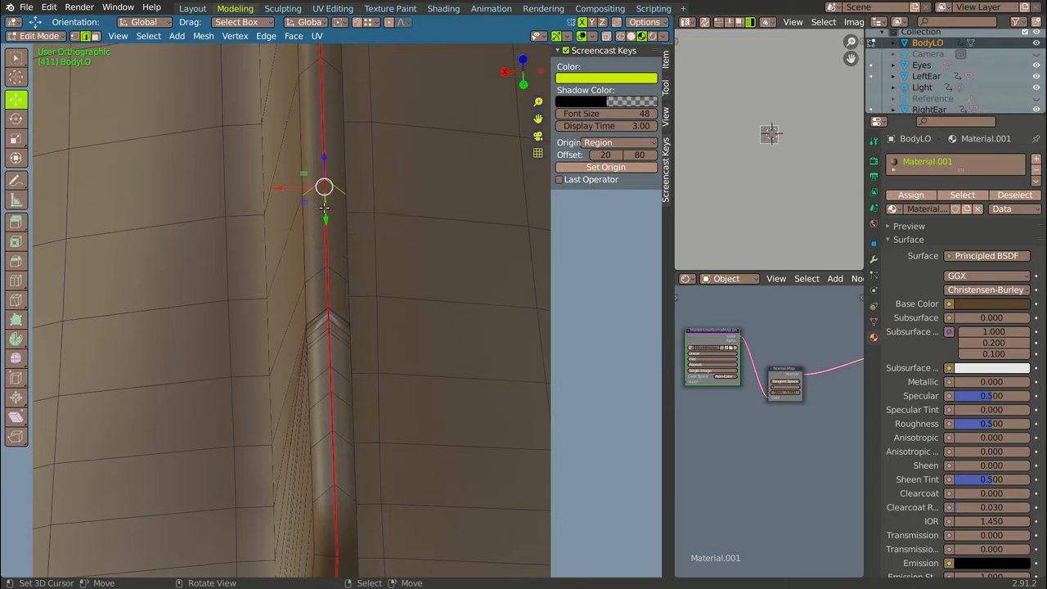
key("shift")
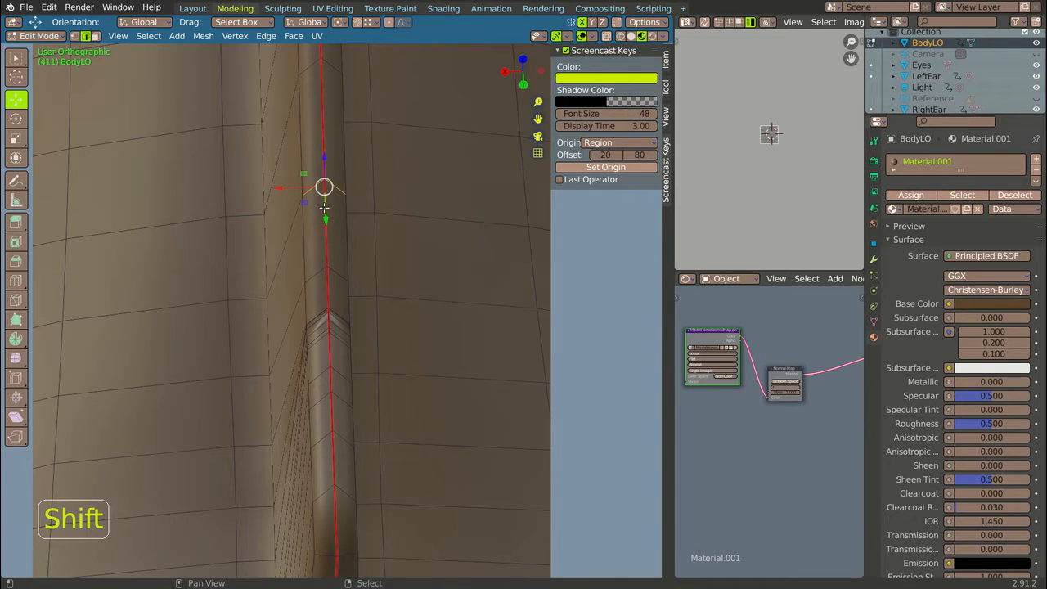
key("shift+v")
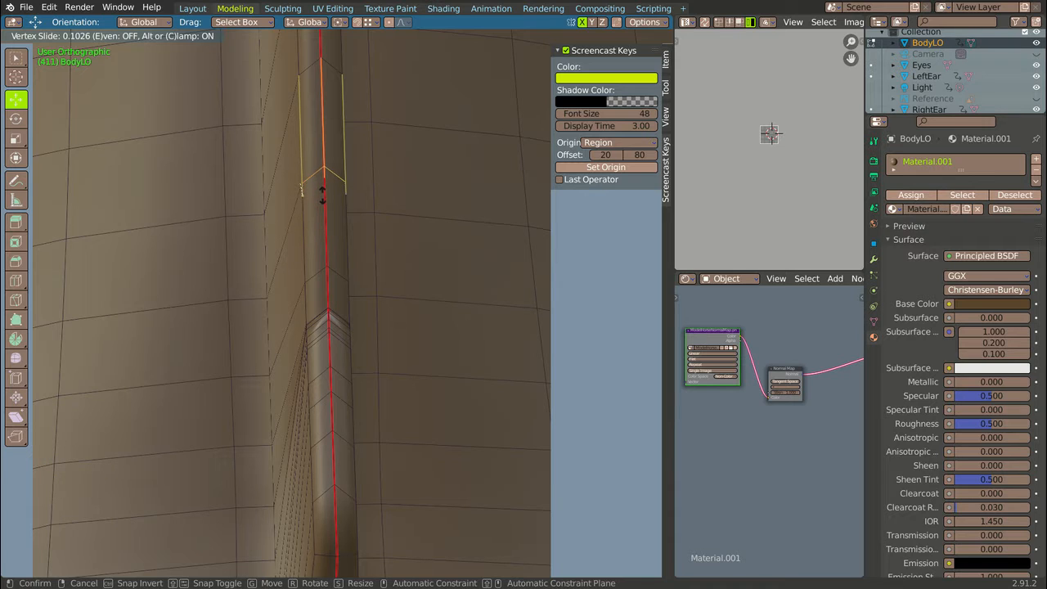
left_click(322, 191)
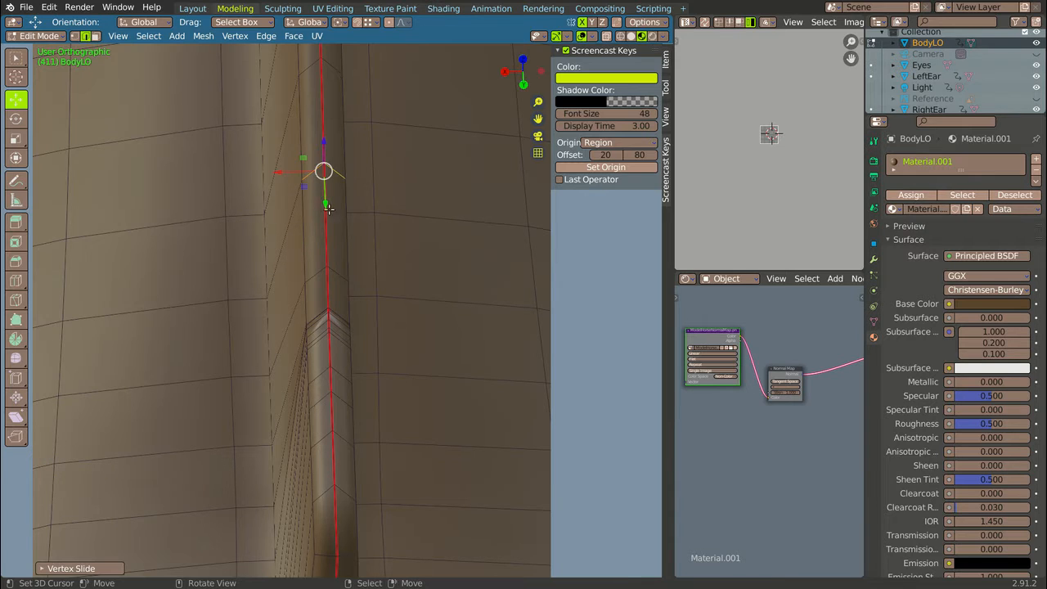
Select the cross-edge pair just ahead of the crowded edges on the mane ridge and vertex-slide it forward by about 0.09
right_click(318, 278)
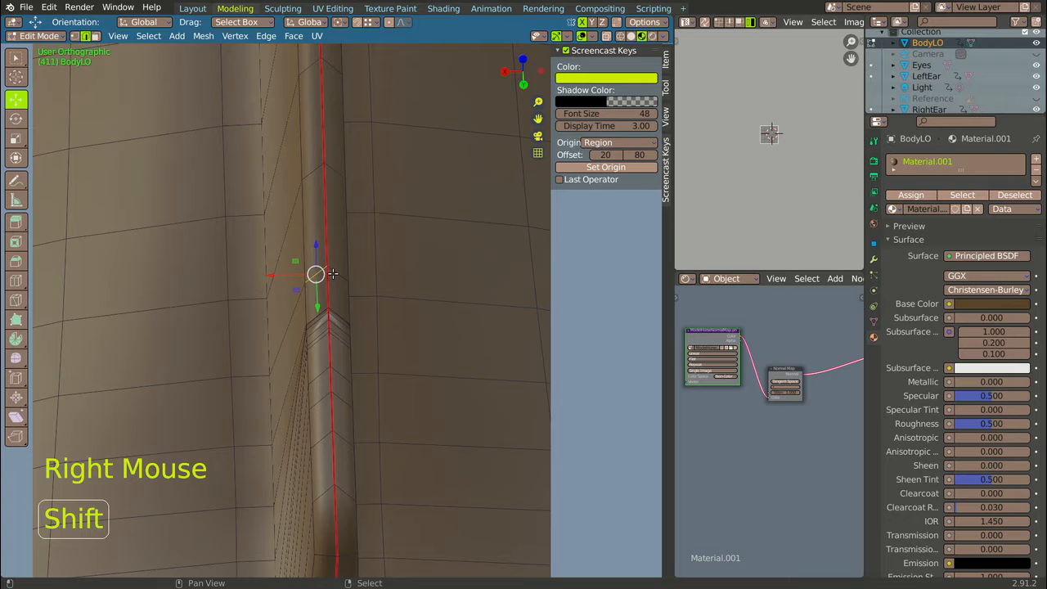
right_click(335, 271, "shift")
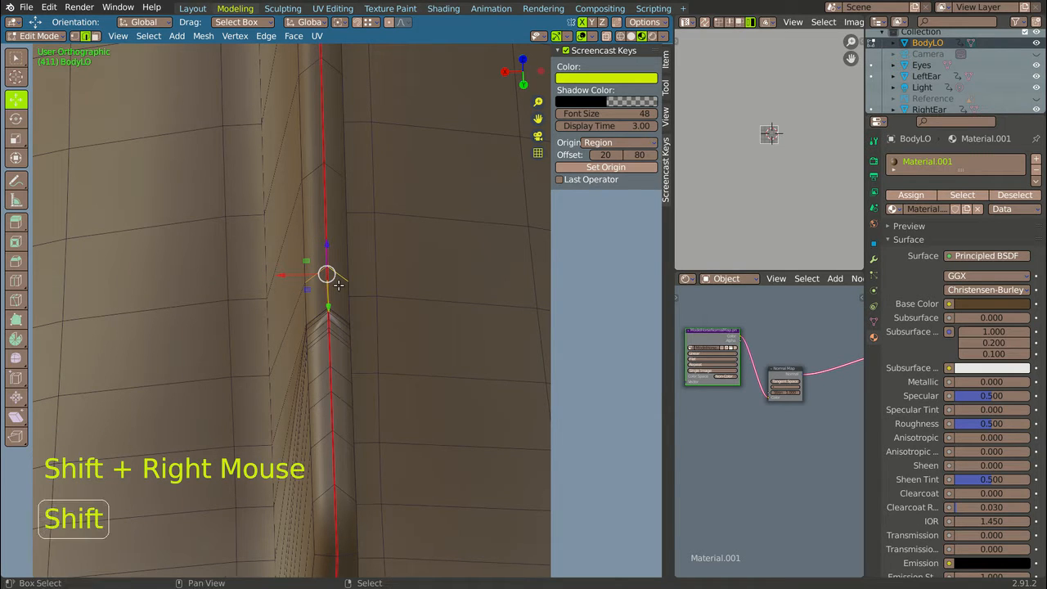
key("shift+v")
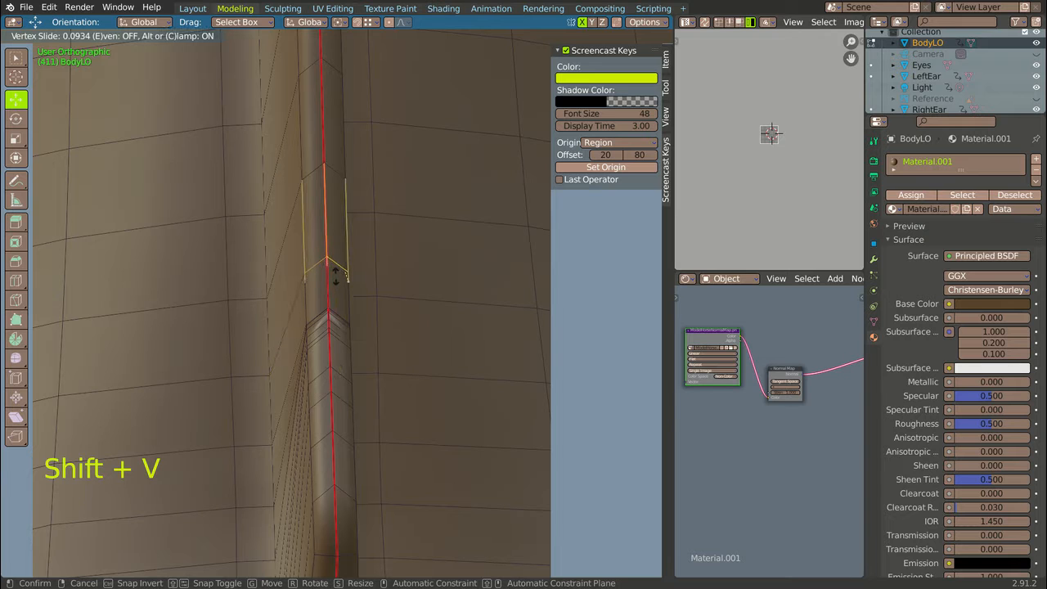
left_click(330, 283)
Try to vertex-slide the foremost pair of crowded cross edges near the rear of the mane ridge
scroll(331, 309, "down", 2)
middle_click(330, 309)
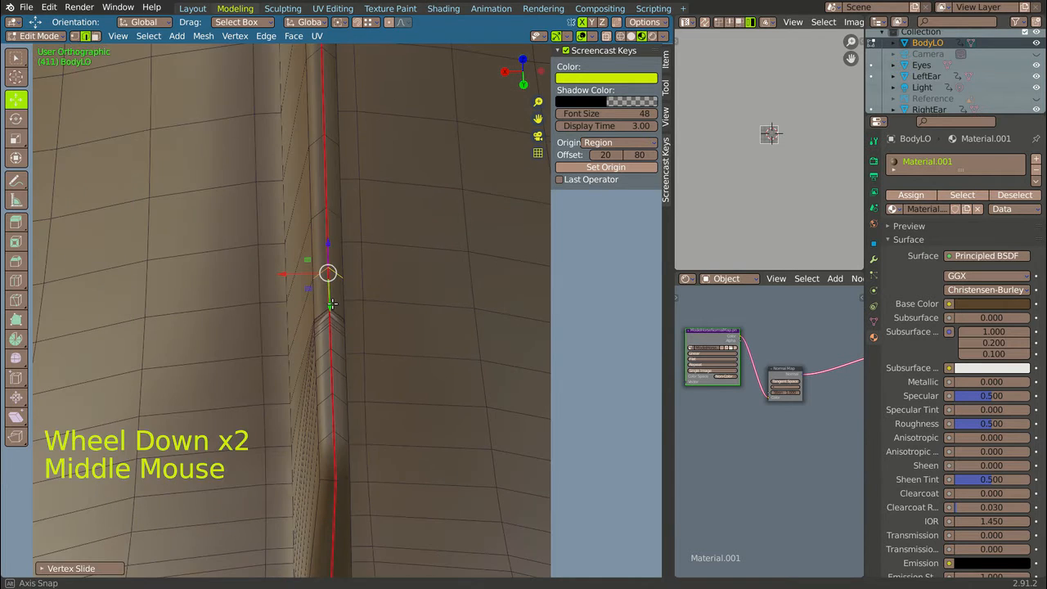
scroll(327, 311, "up", 6)
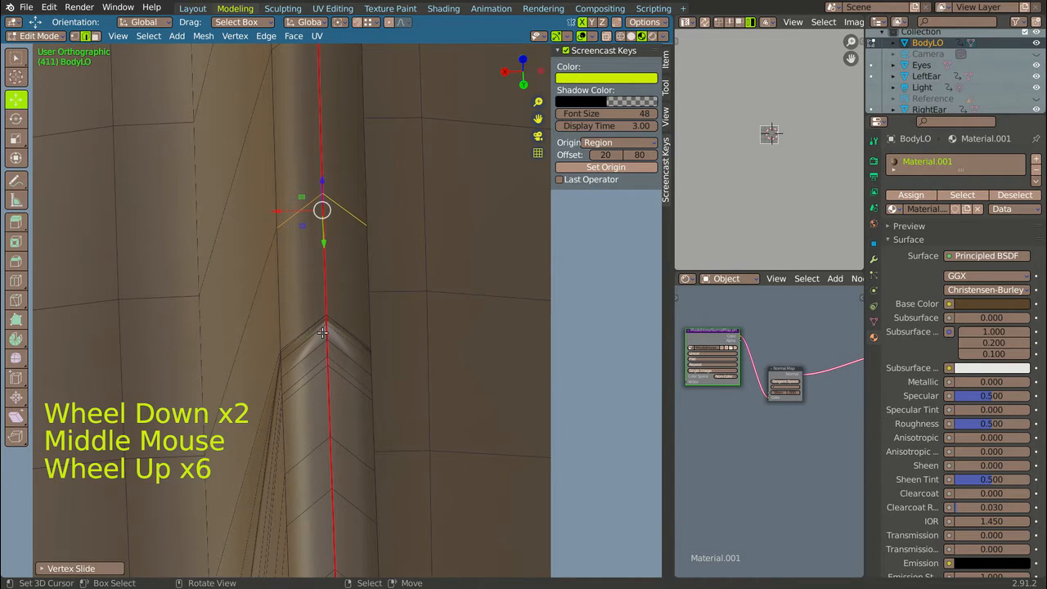
scroll(322, 332, "up", 3)
right_click(281, 359)
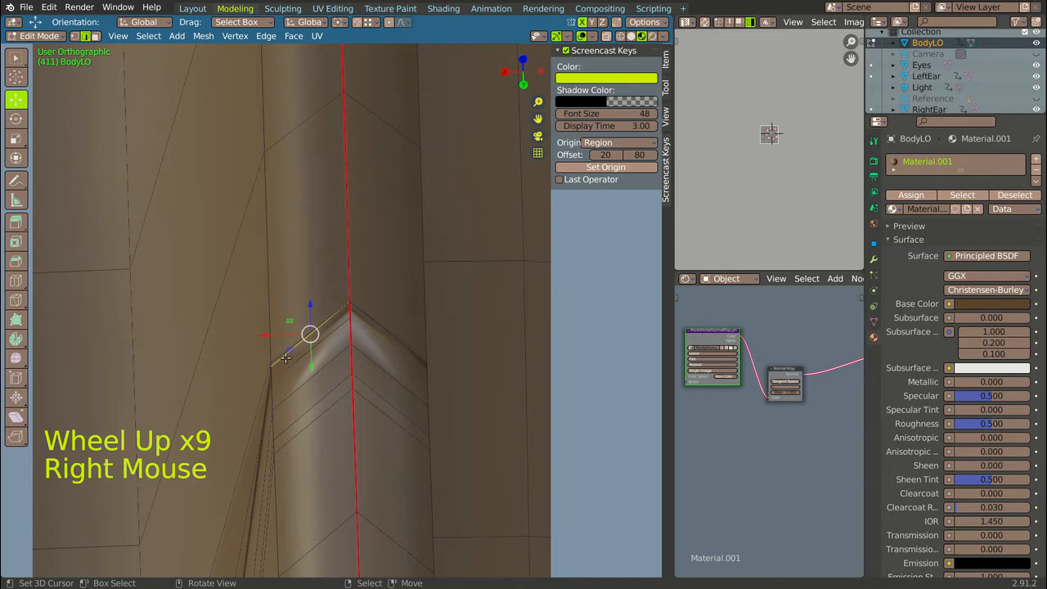
key("shift")
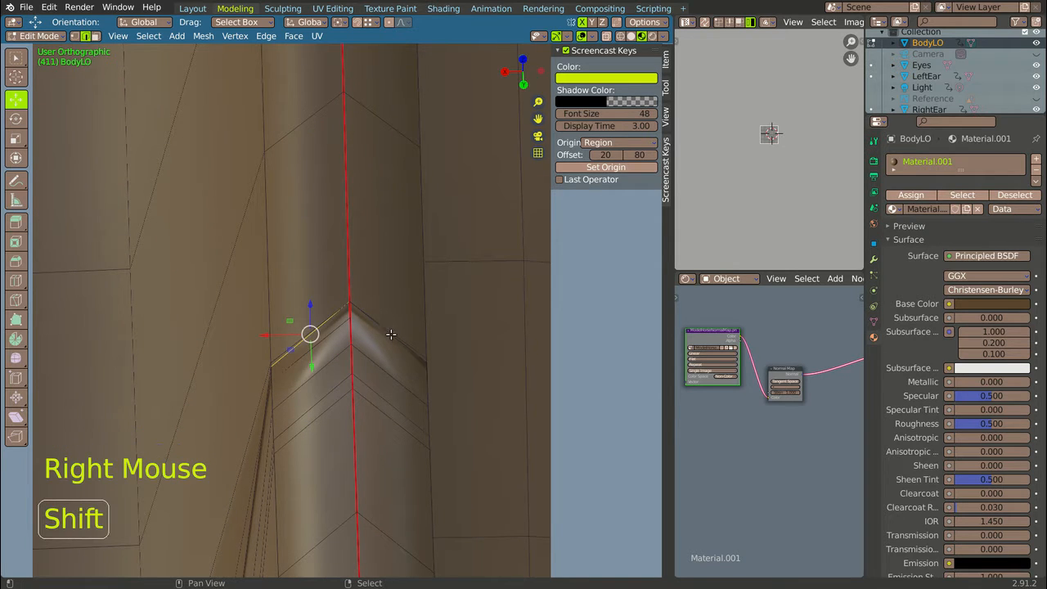
right_click(391, 334, "shift")
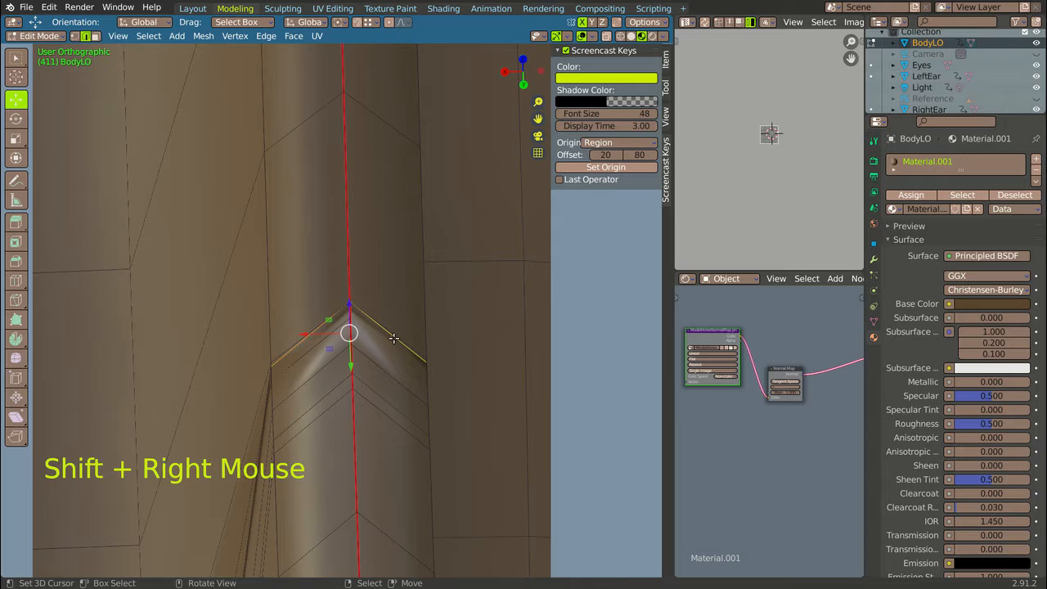
key("shift+v")
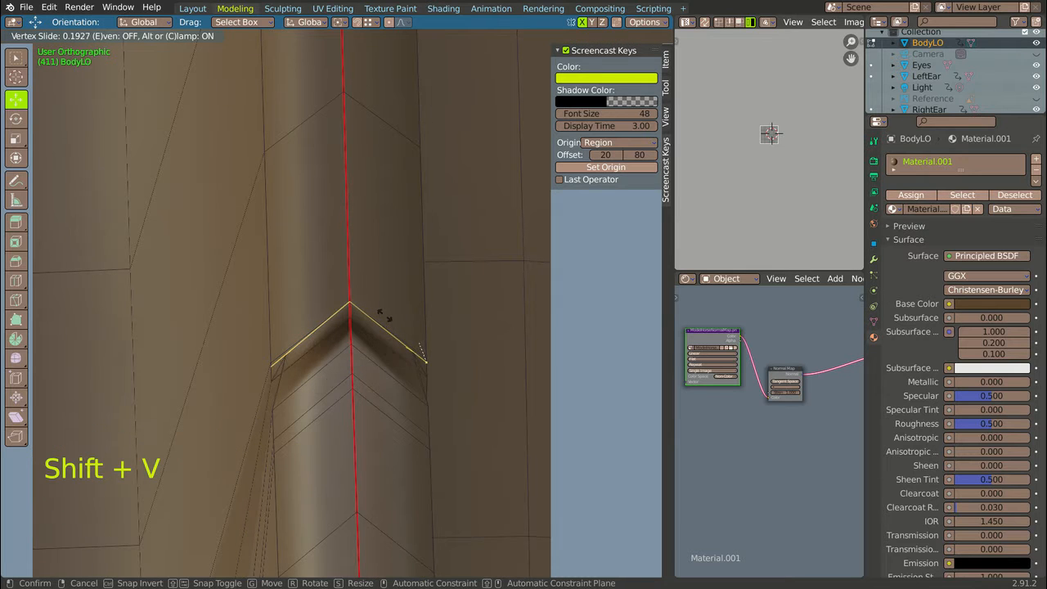
left_click(376, 367)
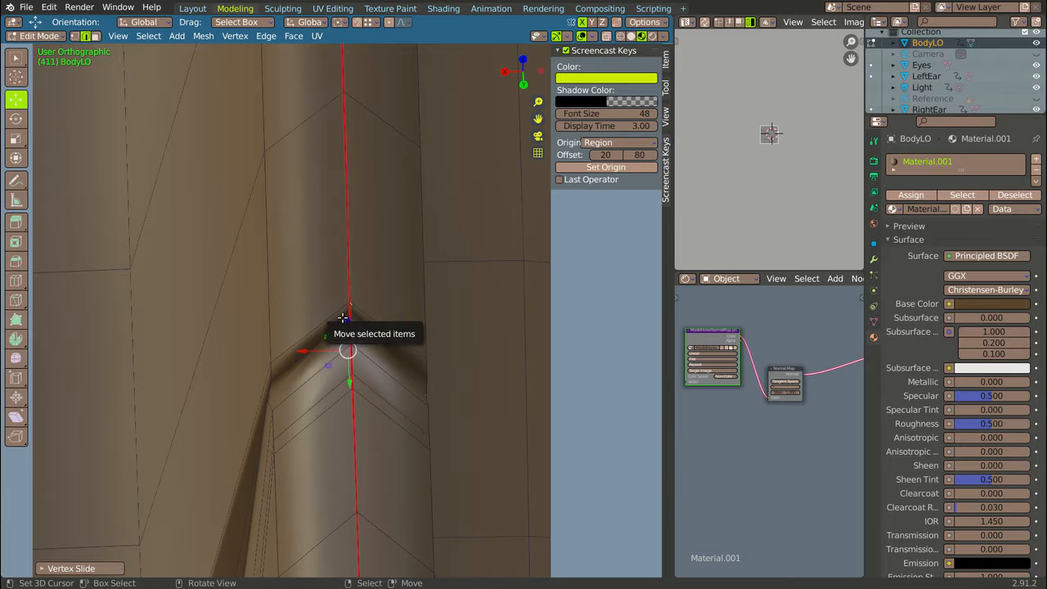
key("ctrl+z")
Select the foremost crowded cross-edge pair on both sides of the mane ridge and vertex-slide it forward into the wider gap ahead
scroll(350, 331, "down", 5)
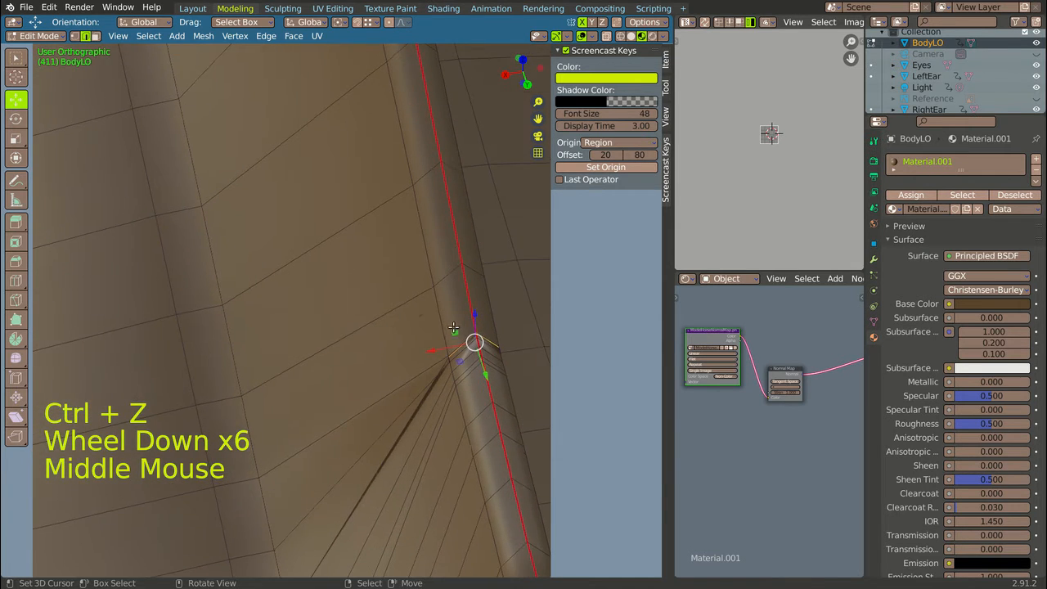
scroll(450, 325, "up", 5)
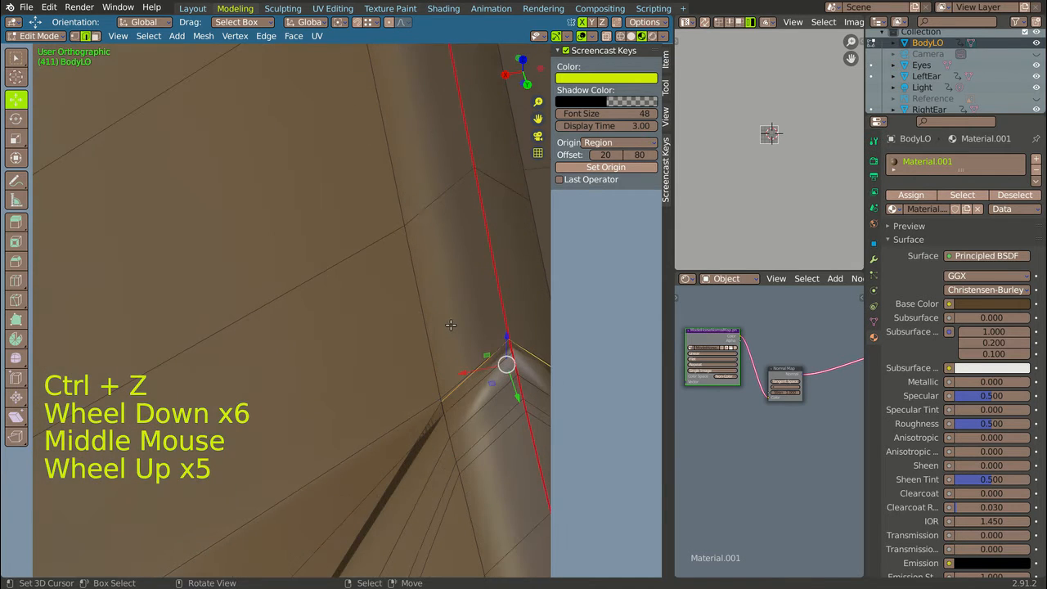
right_click(446, 384)
scroll(446, 385, "down", 6)
middle_click_drag(445, 384, 63, 306)
scroll(63, 306, "down", 3)
scroll(71, 311, "up", 9)
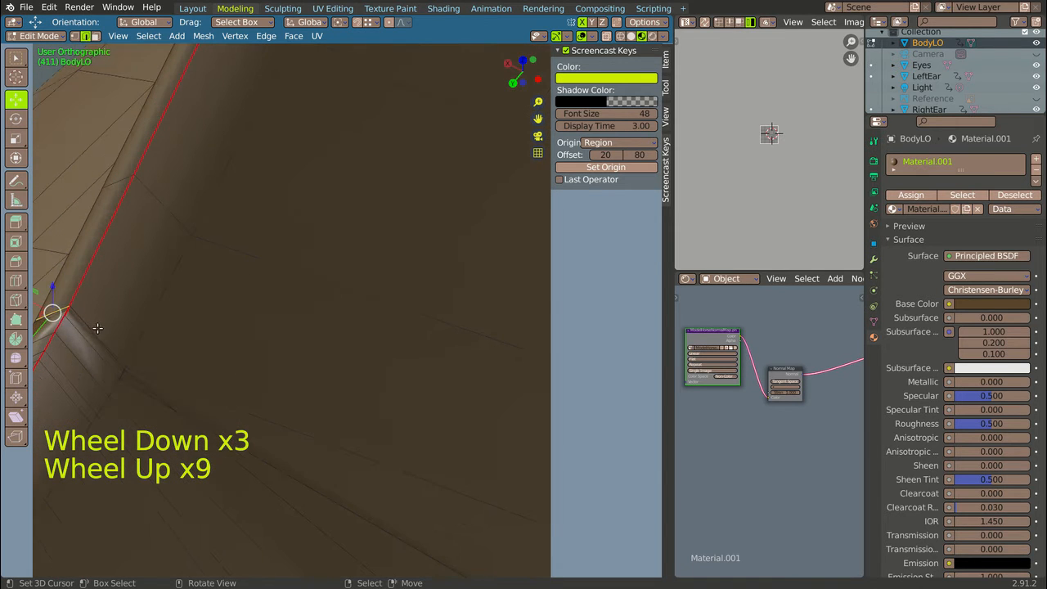
right_click(98, 327, "shift")
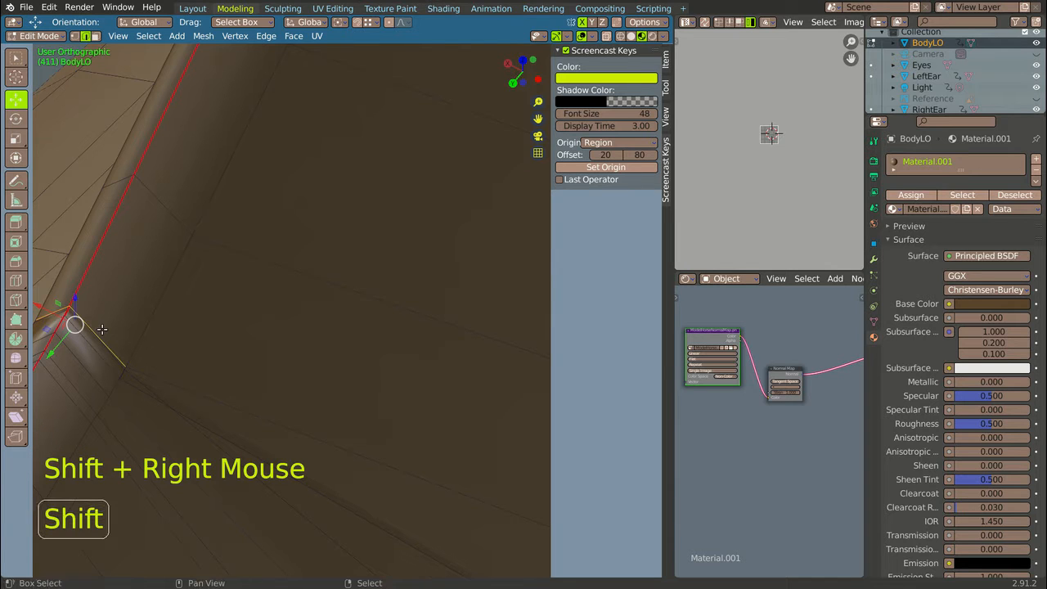
key("shift+v")
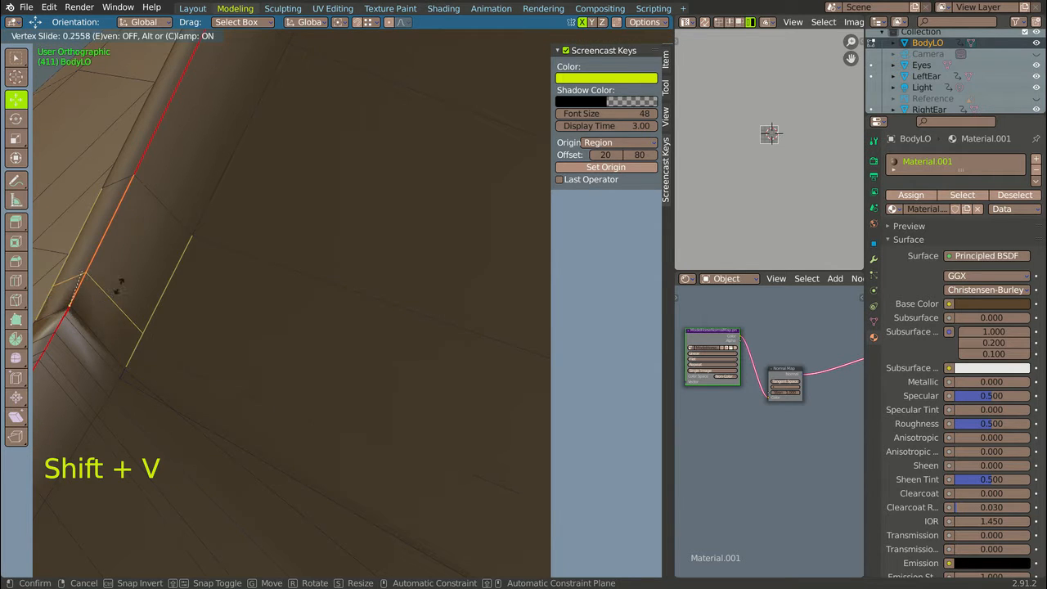
left_click(135, 242)
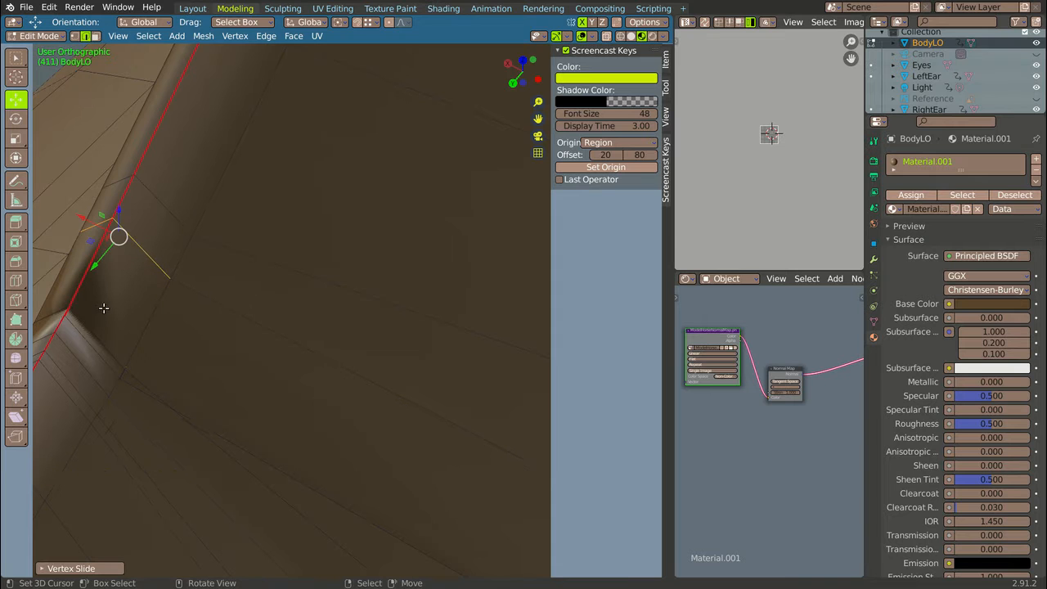
right_click(102, 355)
scroll(101, 343, "down", 4)
middle_click_drag(101, 343, 391, 329)
scroll(364, 284, "up", 5)
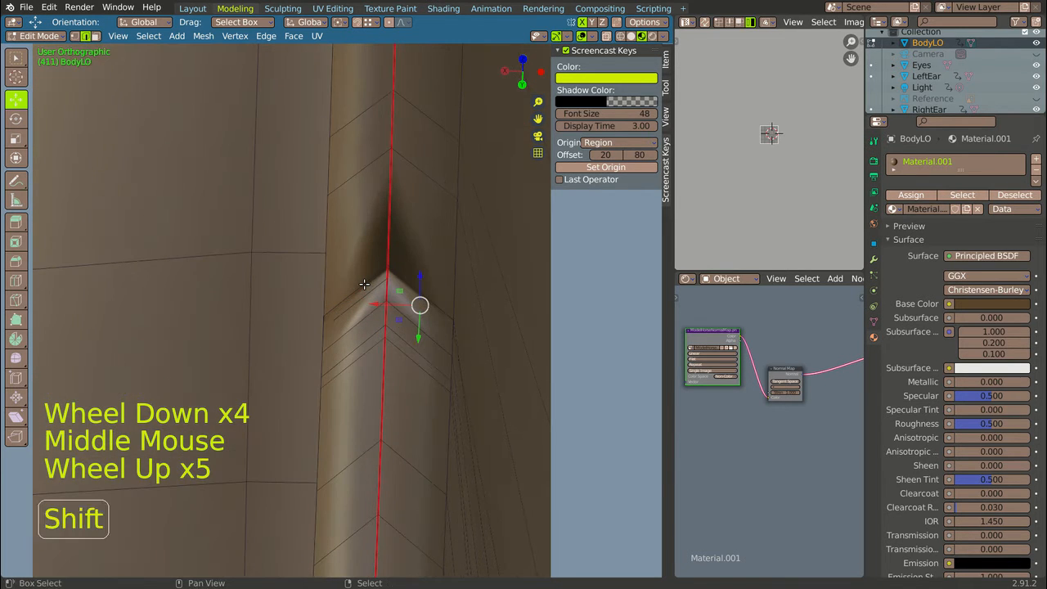
right_click(366, 286, "shift")
right_click(366, 292)
scroll(359, 291, "down", 3)
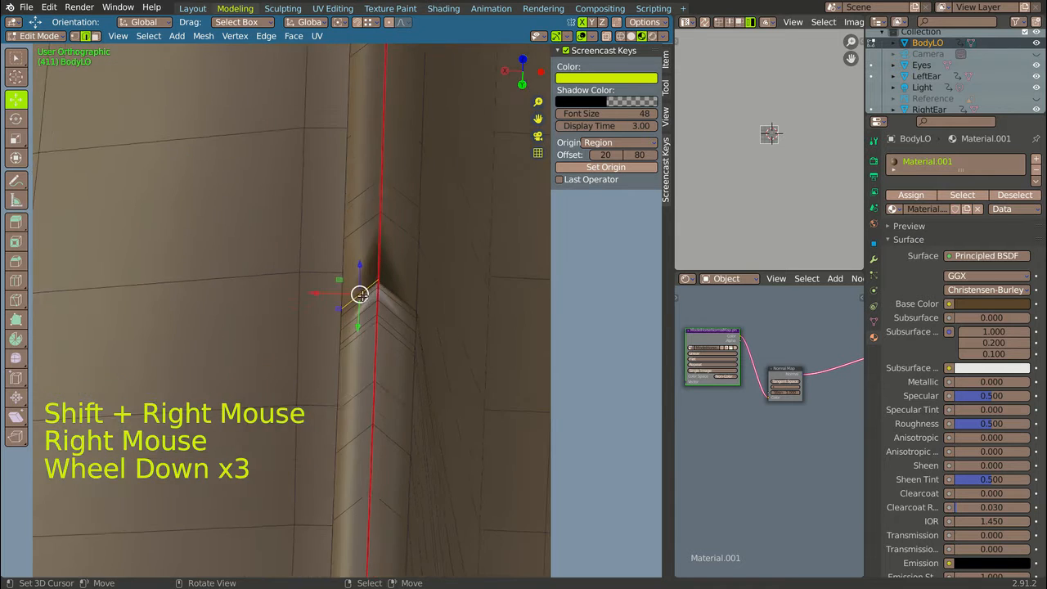
middle_click_drag(360, 292, 341, 302)
scroll(176, 331, "down", 9)
scroll(187, 334, "down", 1)
middle_click_drag(187, 335, 156, 246)
scroll(156, 243, "up", 8)
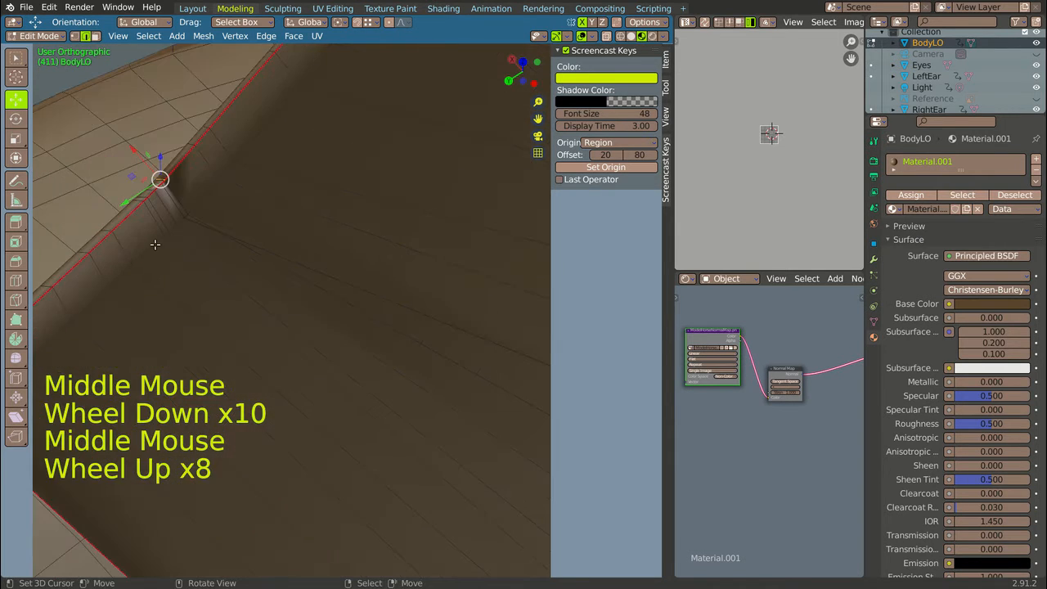
Select the next crowded cross-edge pair on both sides of the mane ridge and vertex-slide it slightly forward
right_click(172, 204)
scroll(193, 202, "up", 4)
right_click(159, 165, "shift")
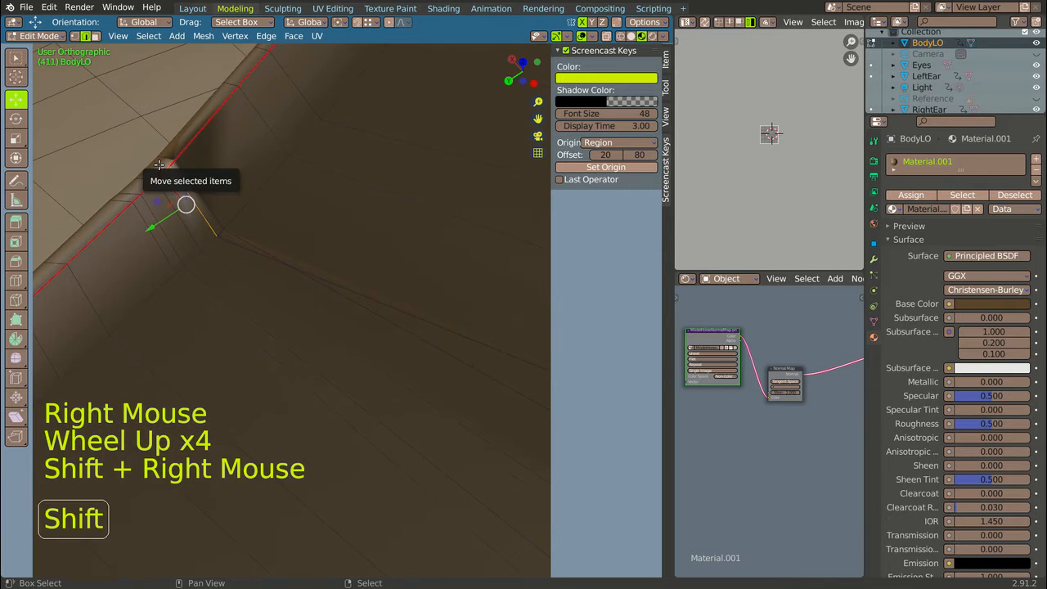
scroll(159, 164, "down", 11)
middle_click_drag(158, 164, 245, 186)
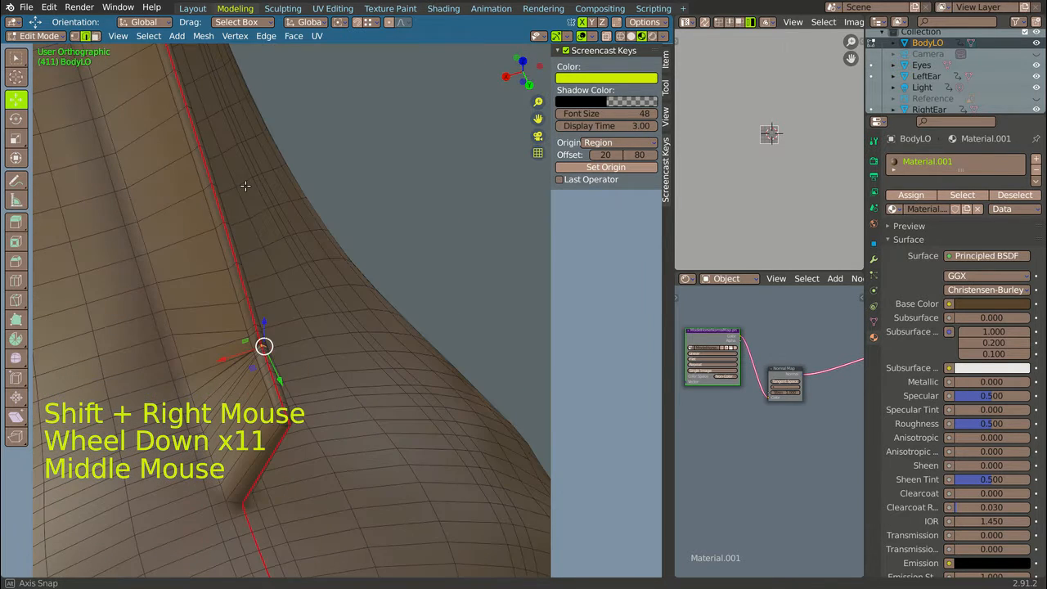
scroll(258, 319, "up", 2)
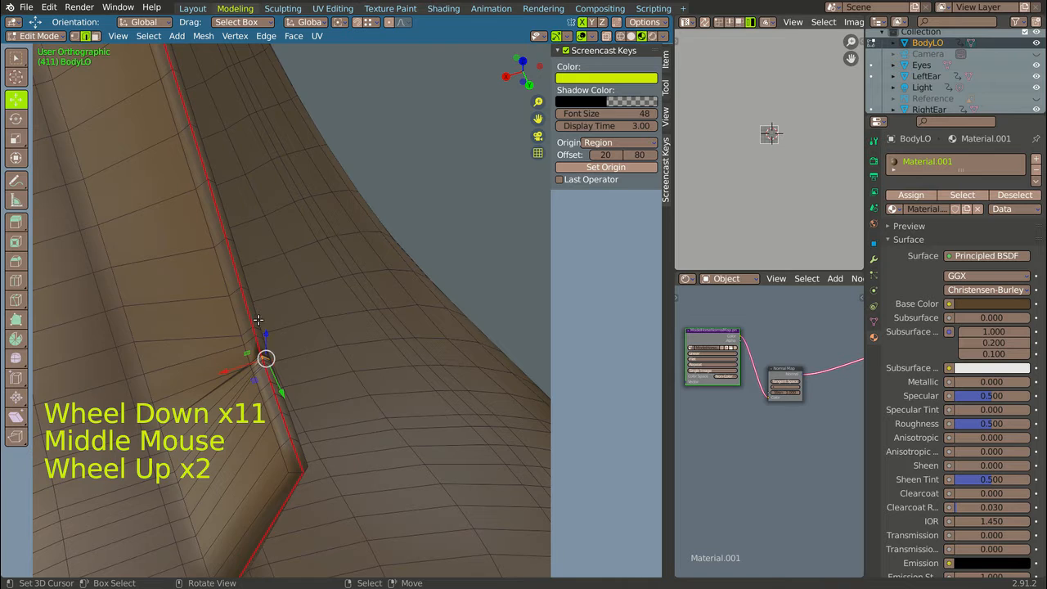
right_click(249, 372, "shift")
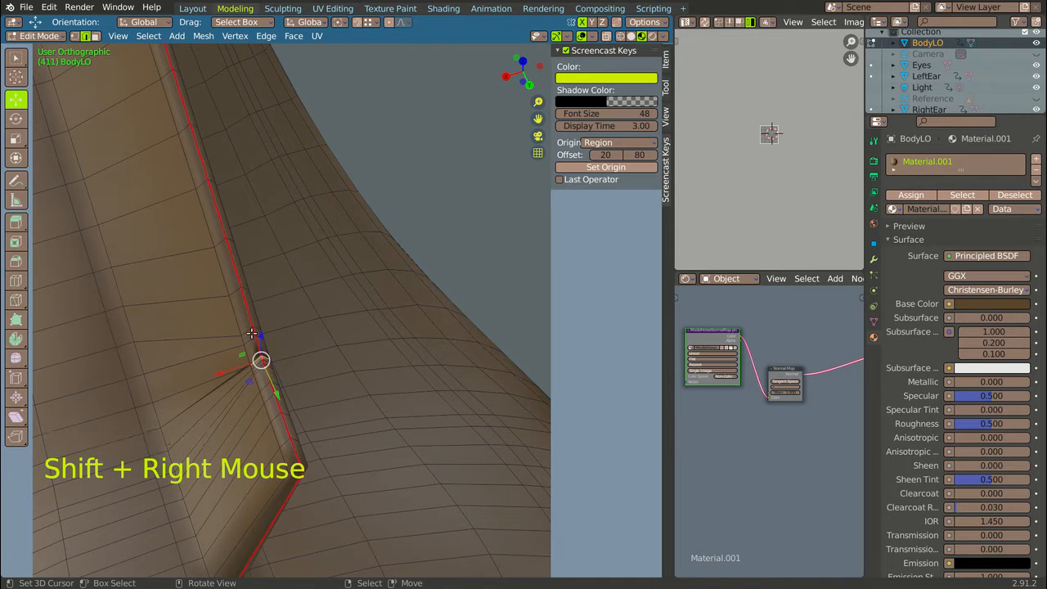
key("shift+v")
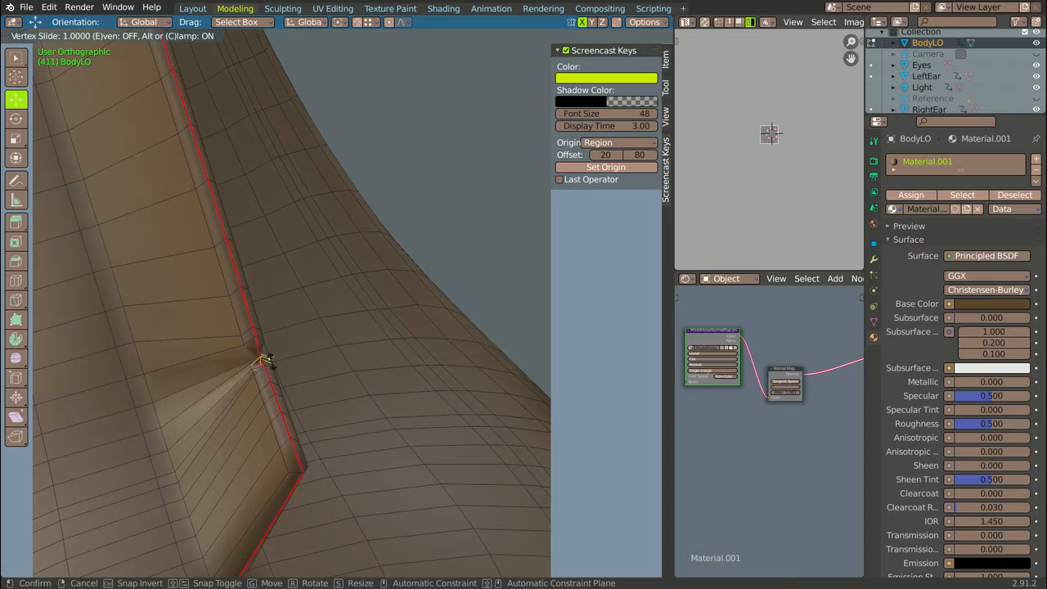
left_click(258, 350)
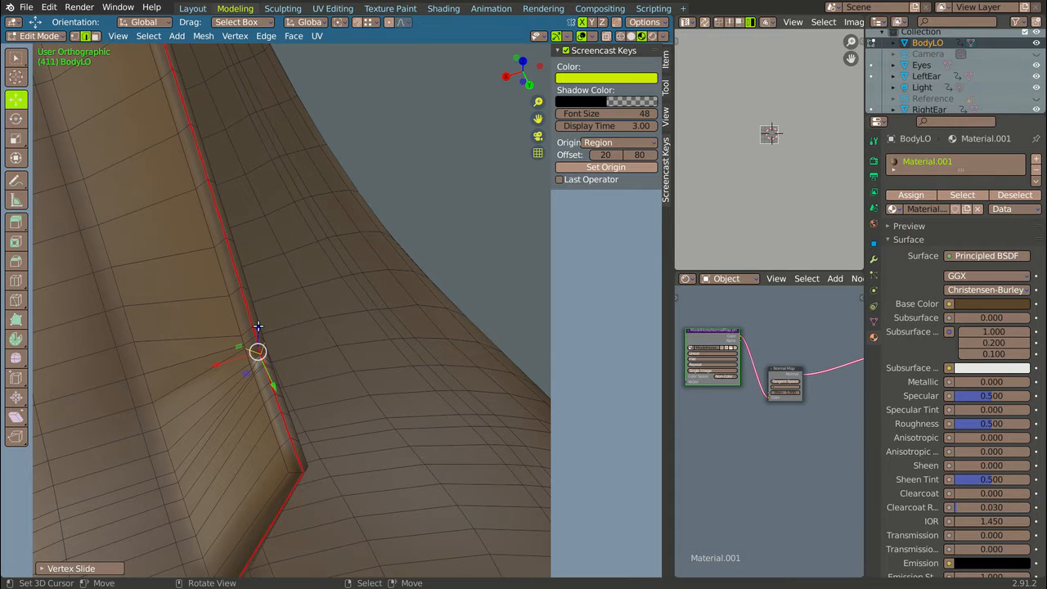
Switch to vertex selection, vertex-slide the front crowded centre-ridge vertex forward and move the vertex behind it slightly rearward along Y
scroll(257, 326, "up", 3)
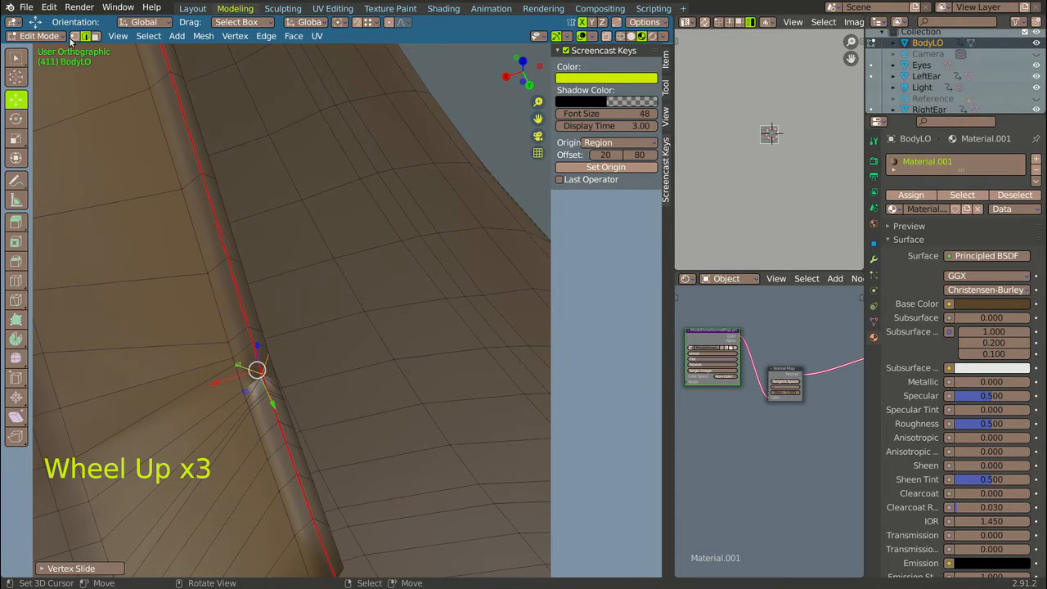
left_click(260, 374)
right_click(258, 360)
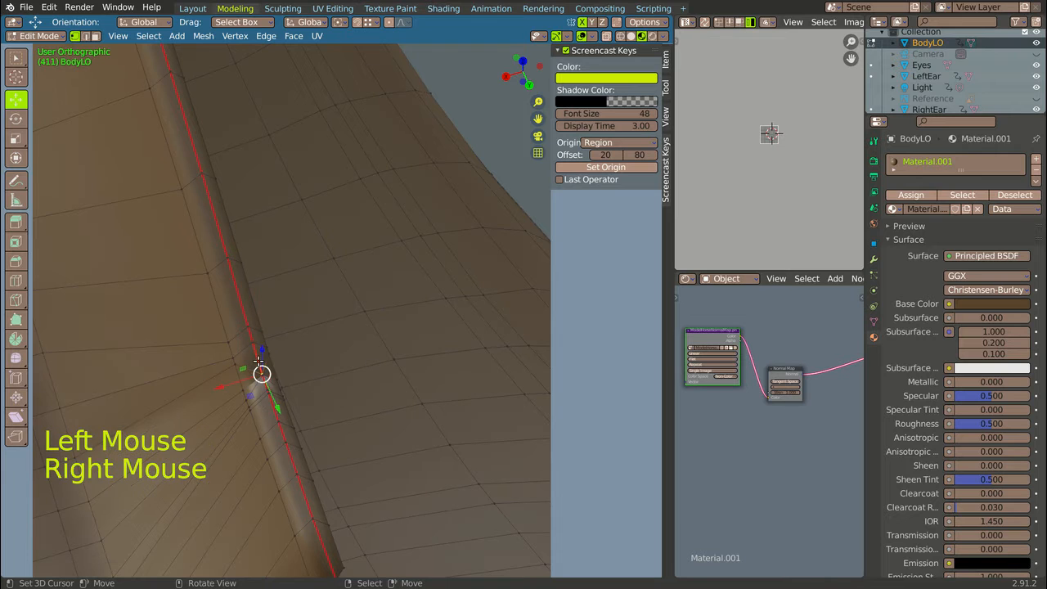
key("shift+v")
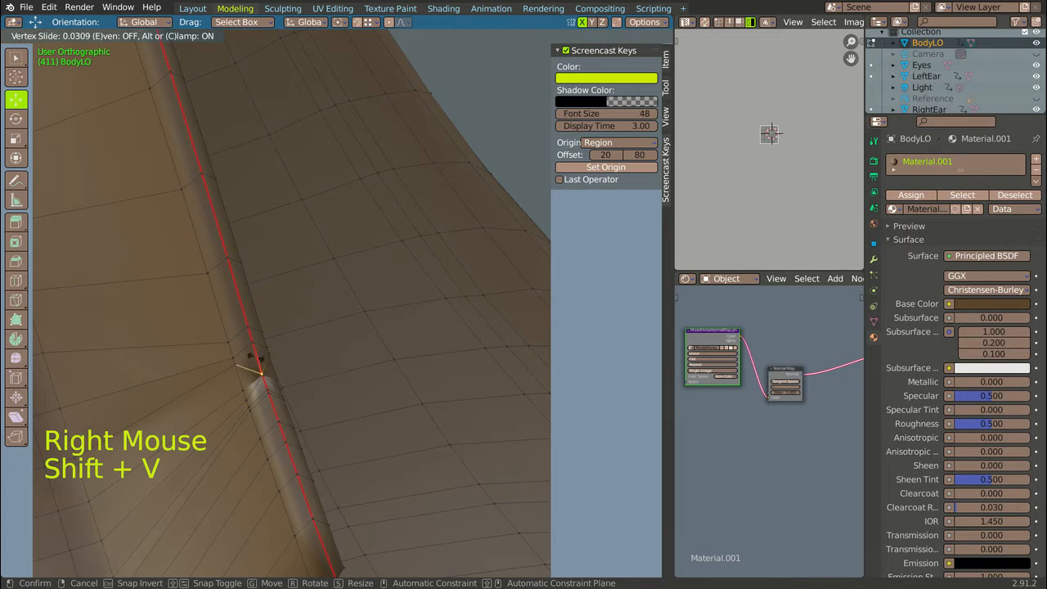
left_click(261, 368)
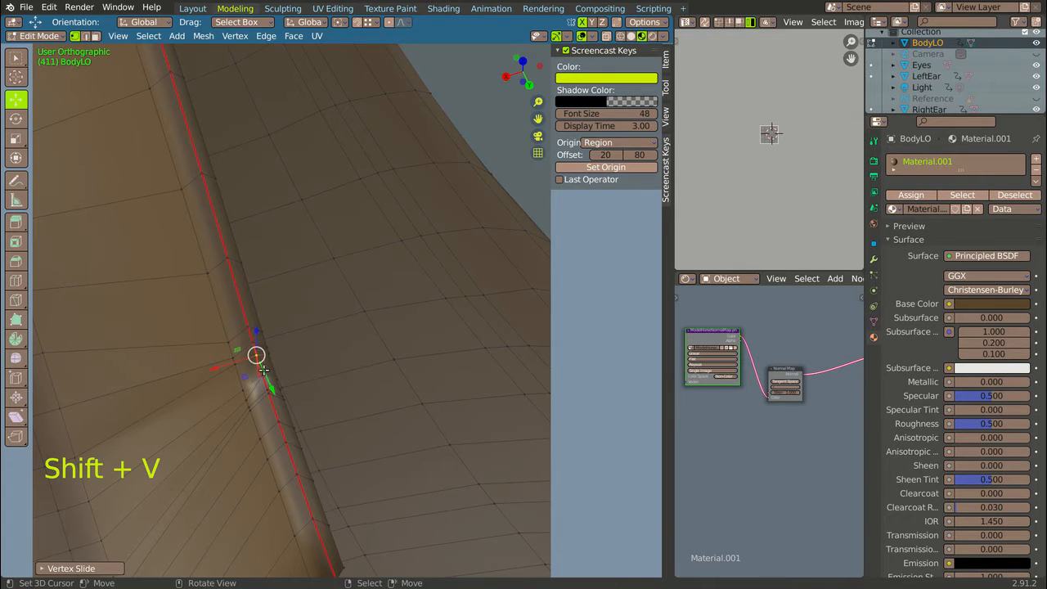
right_click(260, 353)
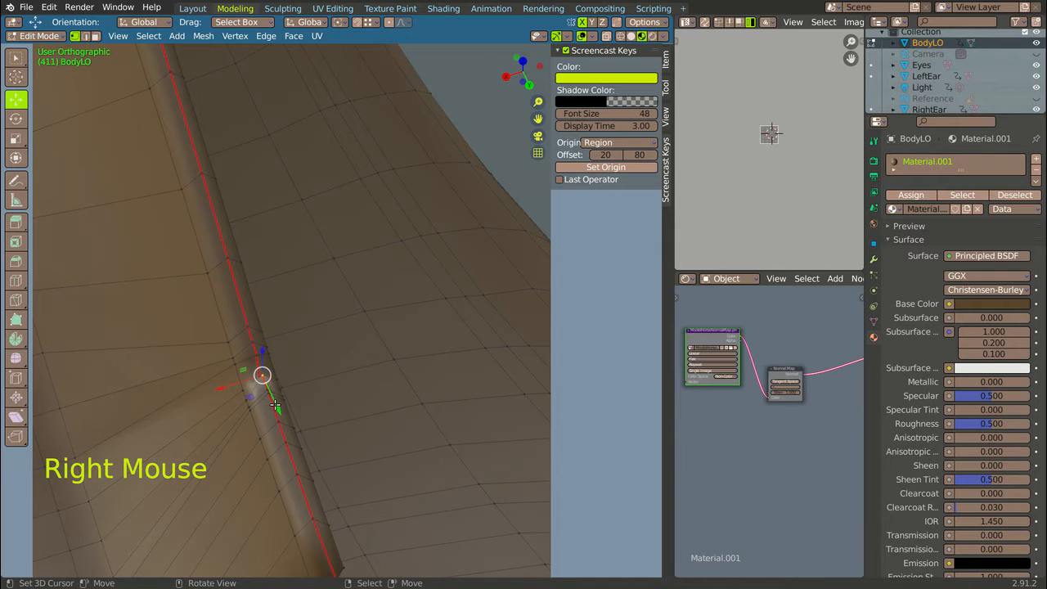
left_click_drag(262, 375, 266, 383)
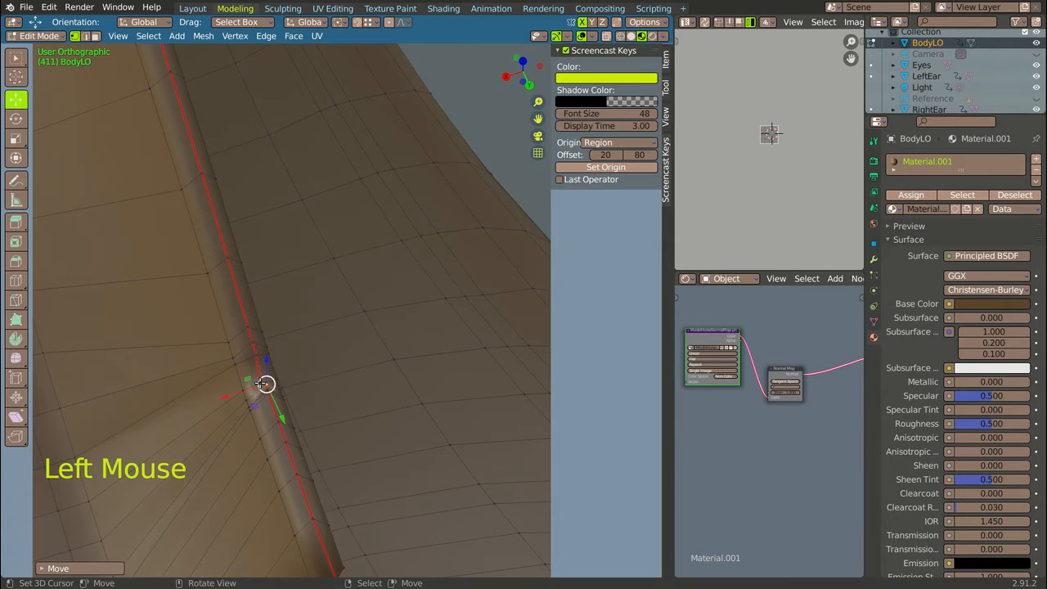
Select the out-of-line centre vertex at the crowded spot and shift it along Z and Y to smooth the mane's ridge line
right_click_drag(261, 377, 260, 368)
left_click_drag(263, 367, 265, 367)
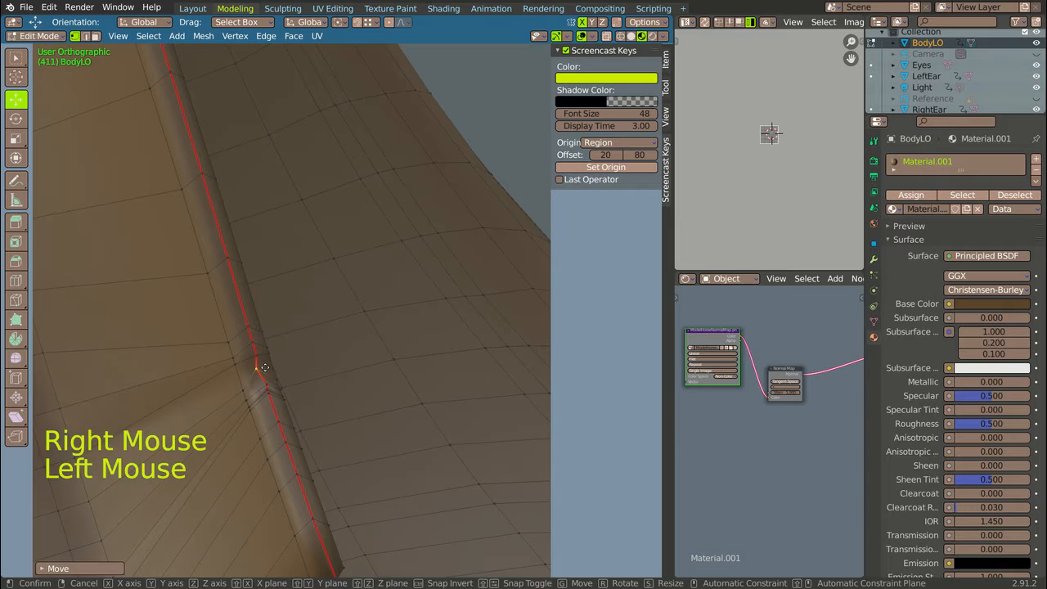
scroll(265, 367, "down", 6)
middle_click_drag(265, 367, 366, 328)
scroll(466, 306, "up", 1)
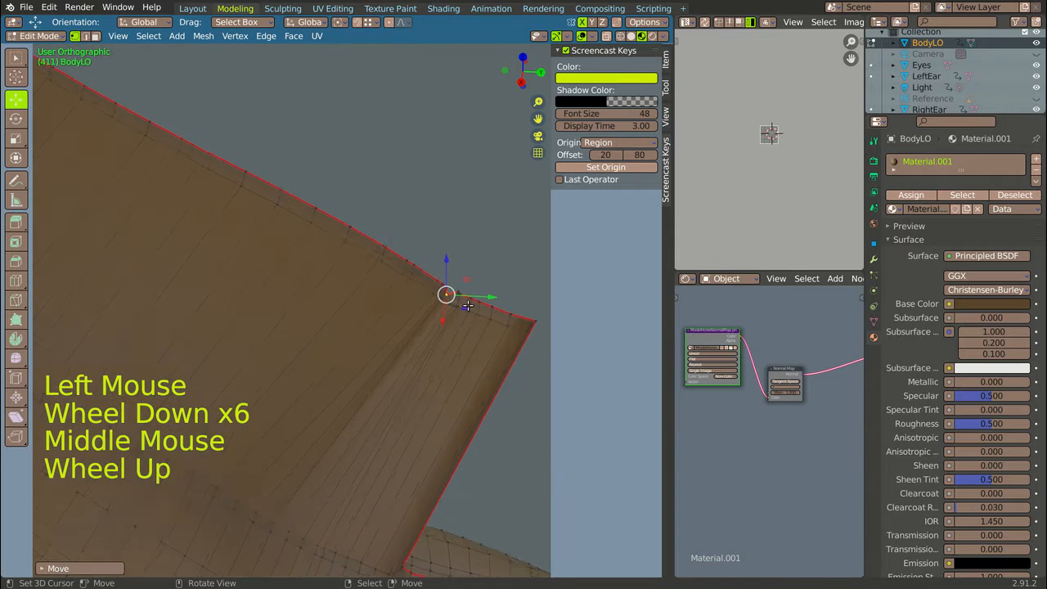
scroll(467, 305, "up", 4)
left_click_drag(424, 248, 426, 233)
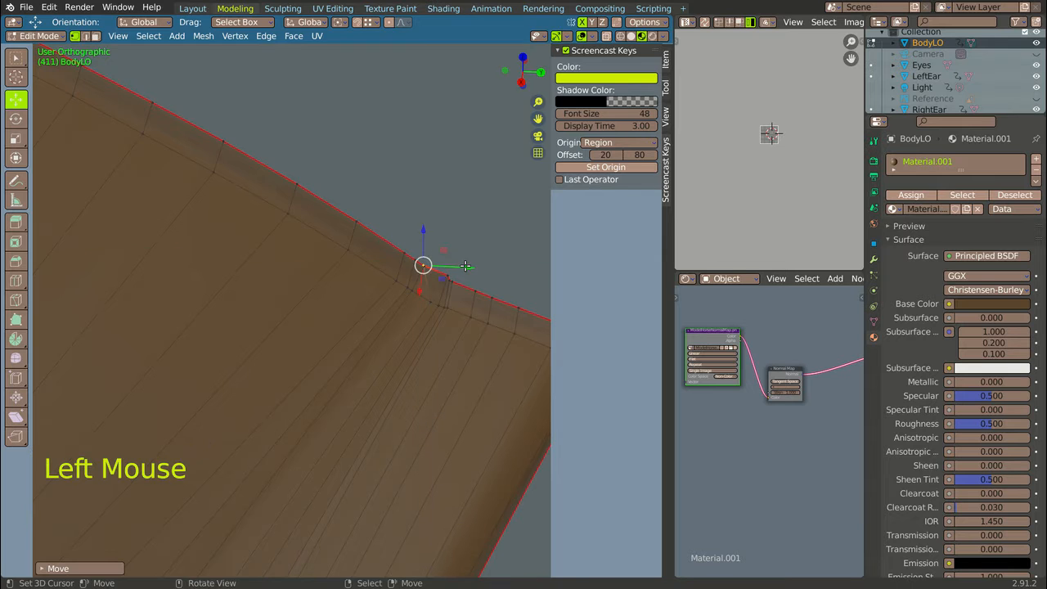
left_click_drag(465, 265, 435, 250)
scroll(352, 265, "down", 2)
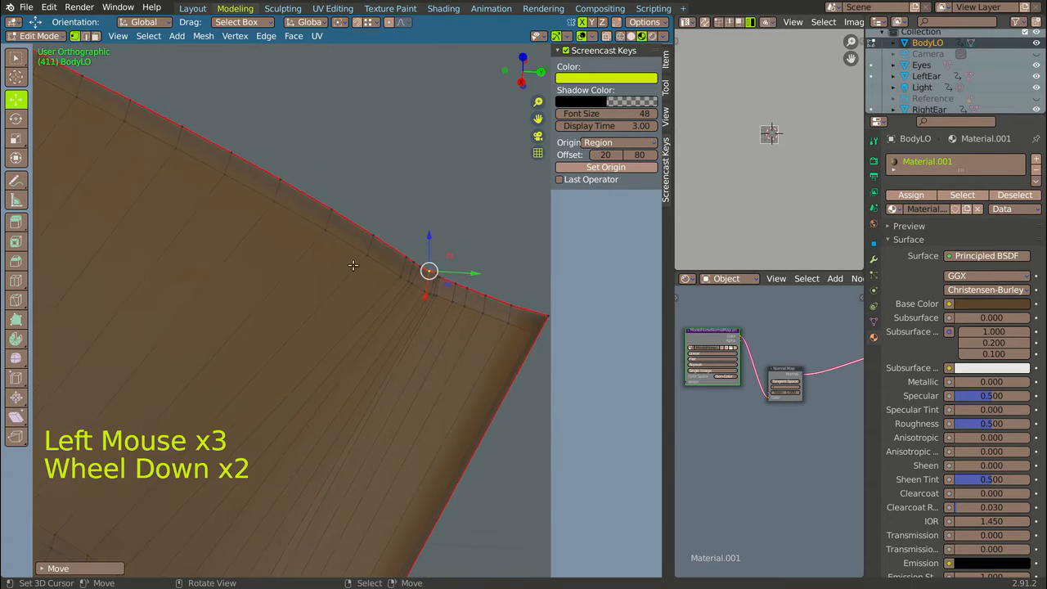
scroll(352, 265, "down", 12)
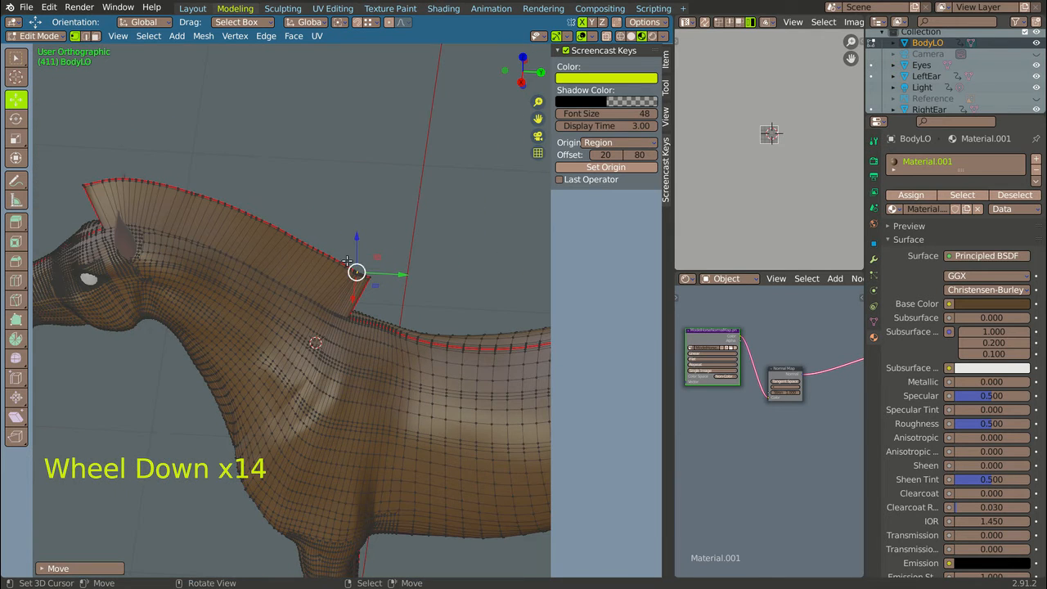
middle_click_drag(346, 260, 317, 206)
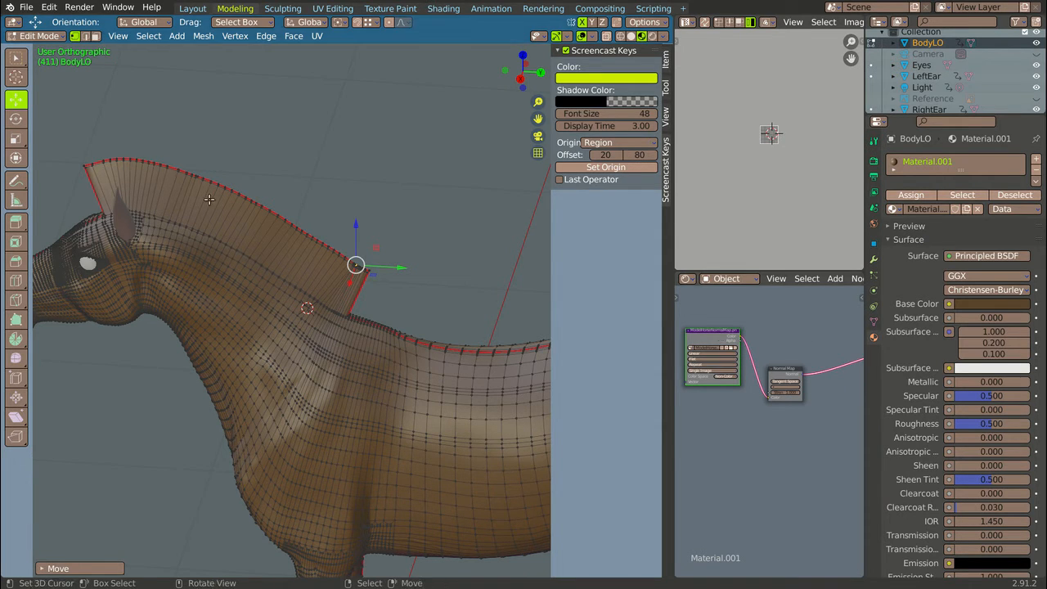
scroll(174, 127, "up", 6)
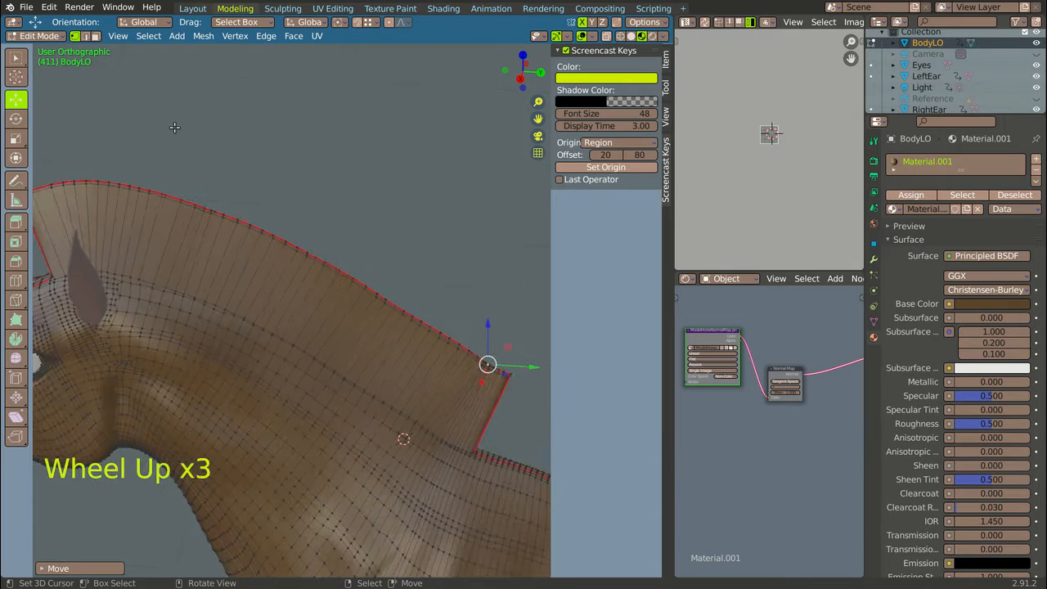
Open the body mesh's data properties and rename its existing UV map as Horse Body
scroll(174, 127, "down", 7)
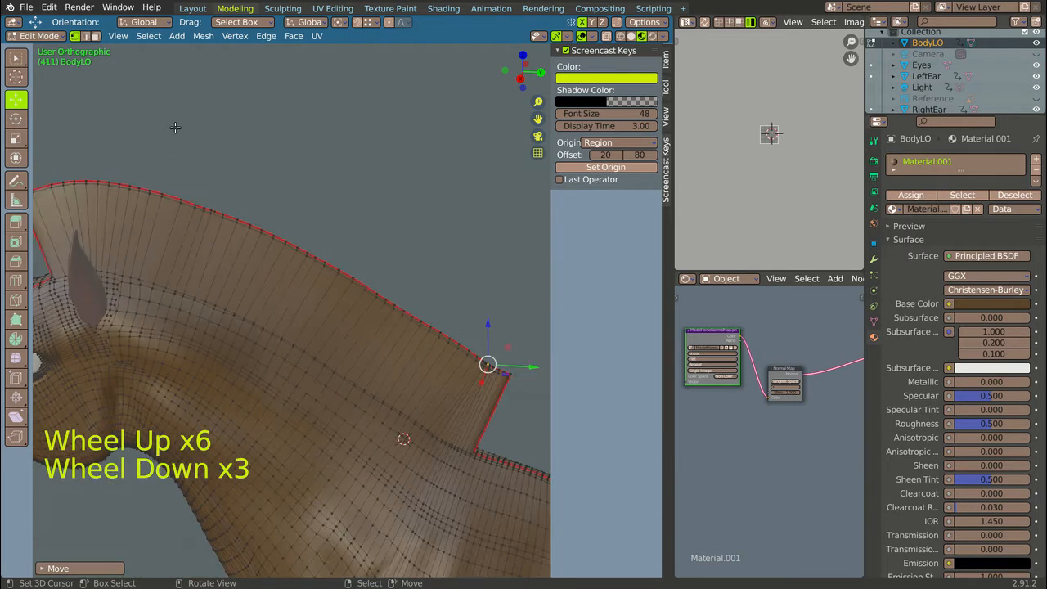
scroll(360, 232, "up", 5)
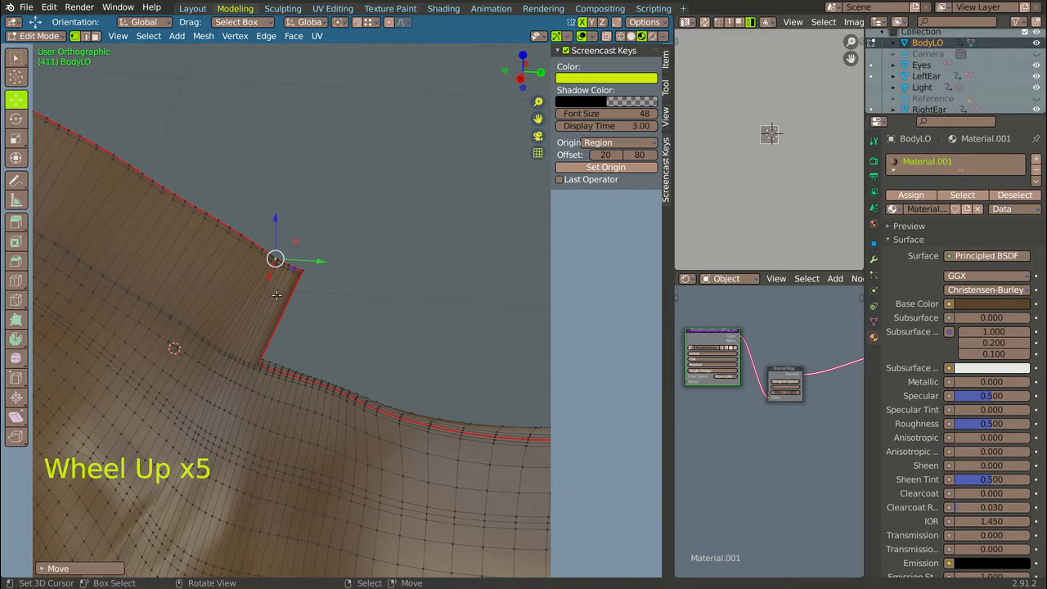
scroll(277, 296, "down", 7)
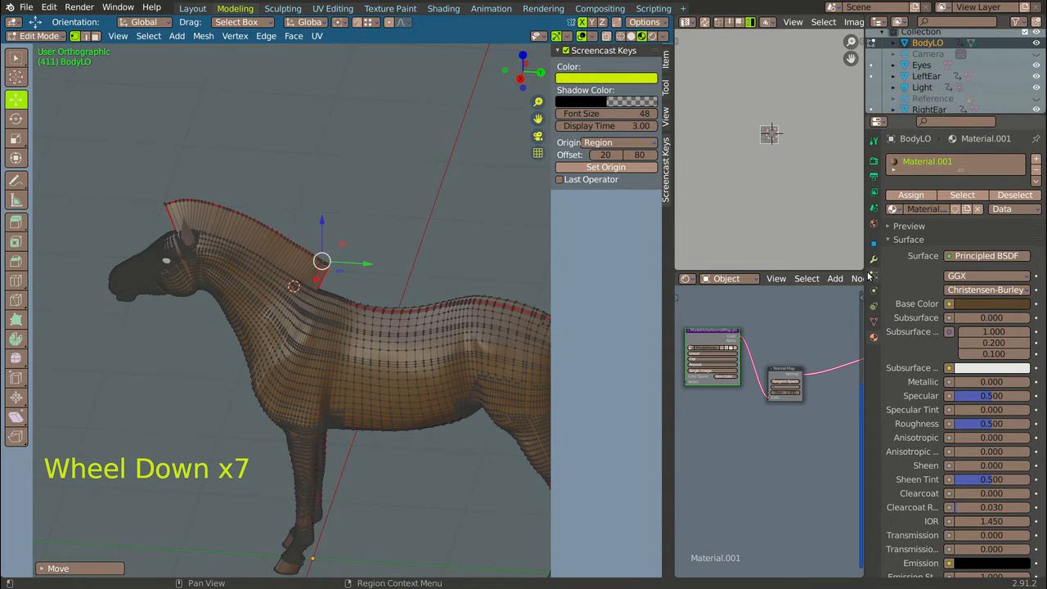
left_click(873, 321)
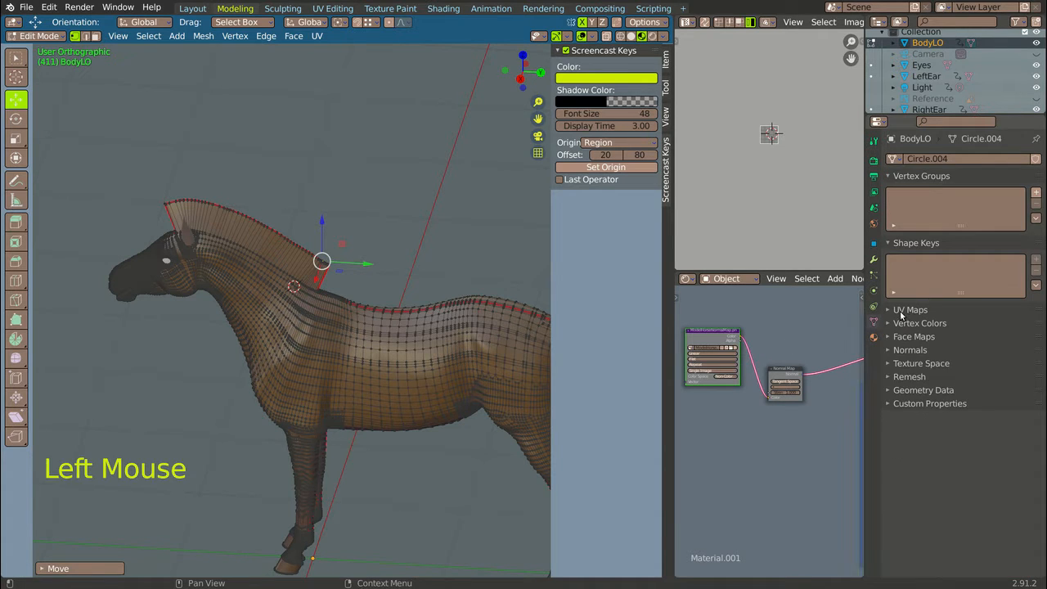
left_click(888, 312)
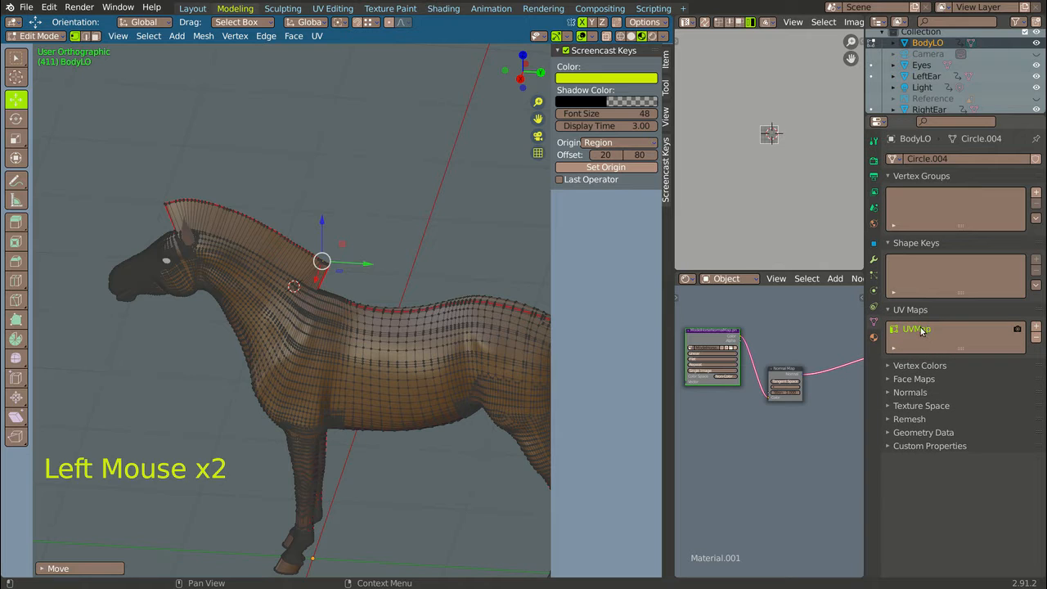
triple_click(919, 329)
type("Hor")
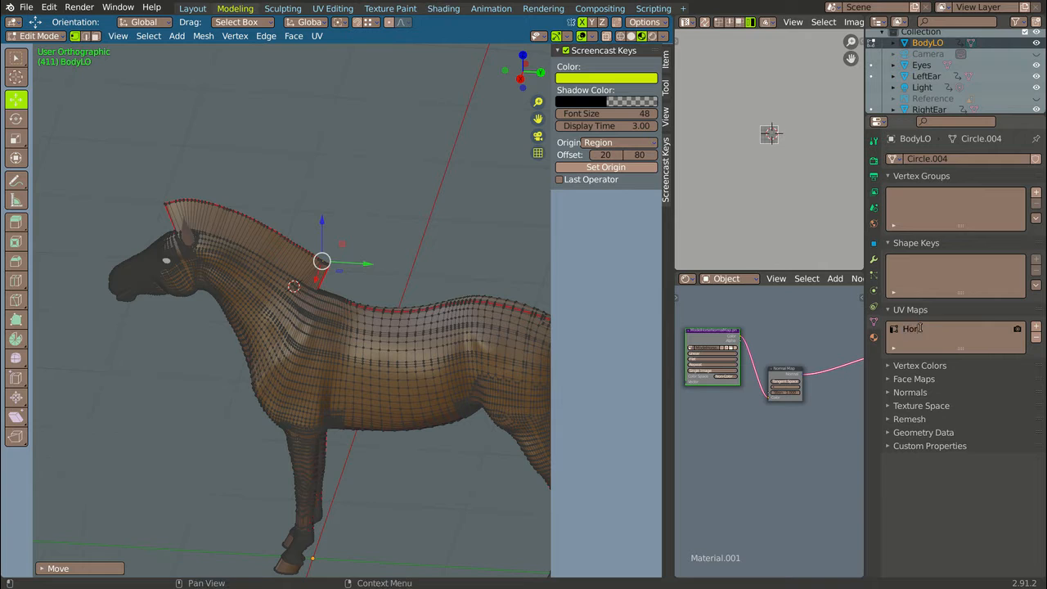
type("se Body")
key("Return")
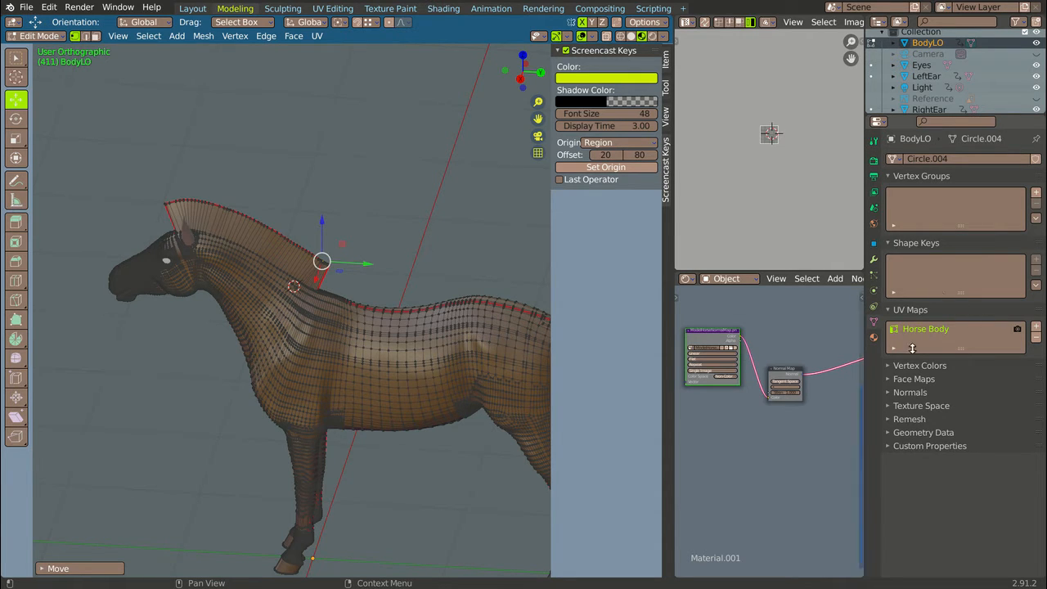
Add a second UV map to the body mesh and name it Mane
left_click(1036, 330)
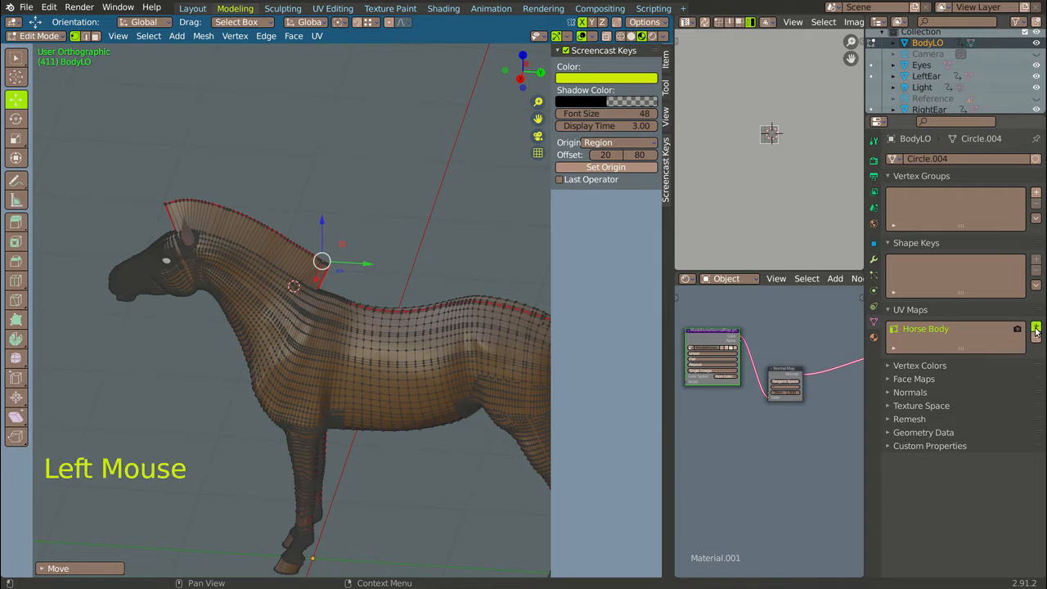
double_click(911, 342)
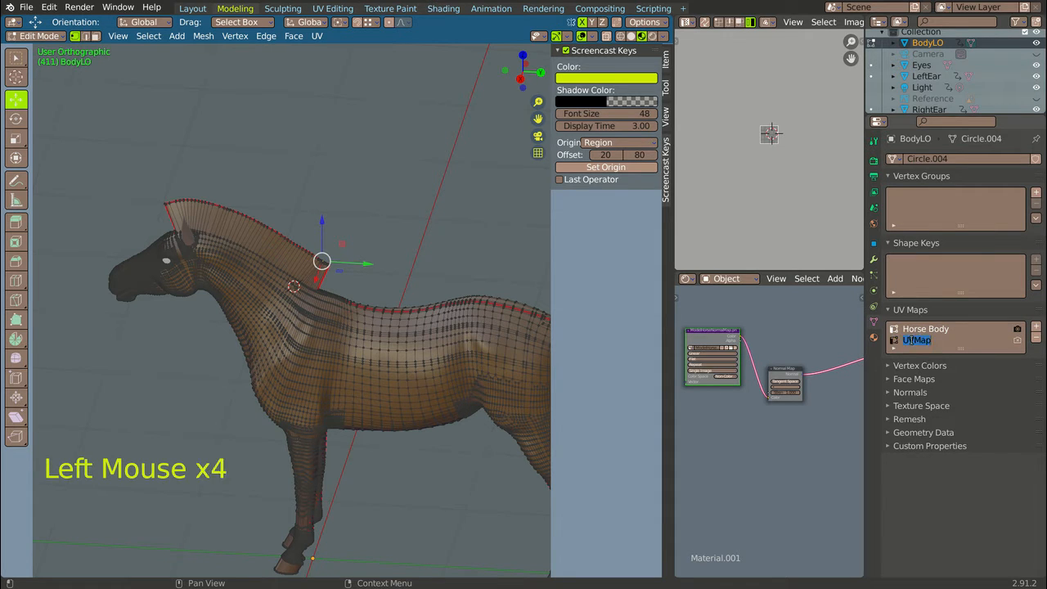
type("Mane")
key("Return")
Switch to face selection and select the face loop running around the mane's sides
scroll(351, 190, "up", 7)
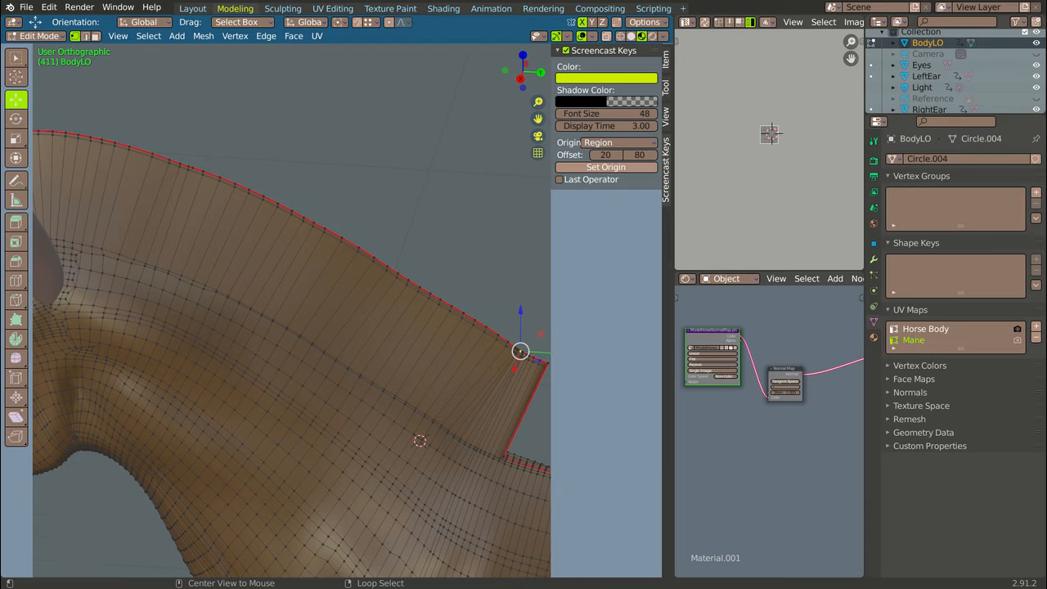
left_click(90, 36)
left_click(95, 35)
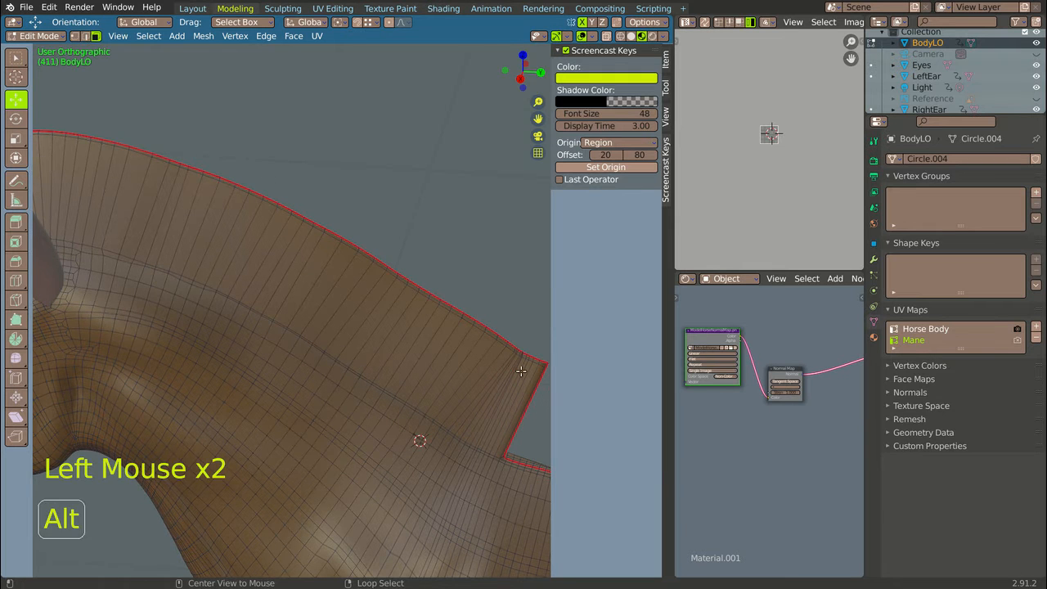
right_click(514, 423, "alt")
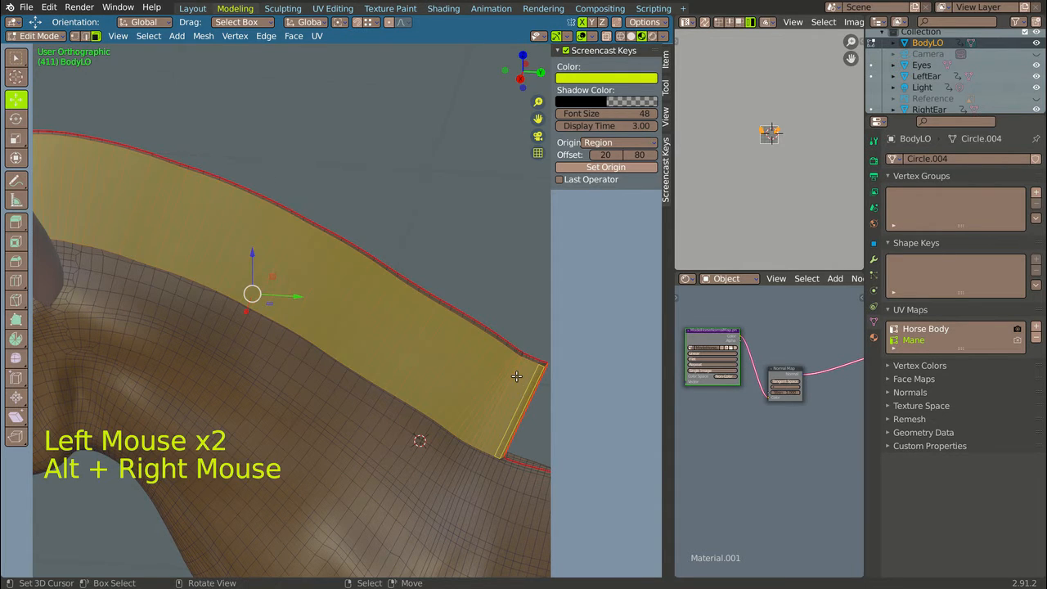
Add one side's strip of mane ridge faces to the selection, picking the path from the rear end face to the front tip
scroll(516, 376, "down", 12)
middle_click_drag(459, 311, 290, 471)
scroll(288, 463, "up", 11)
scroll(282, 450, "up", 13)
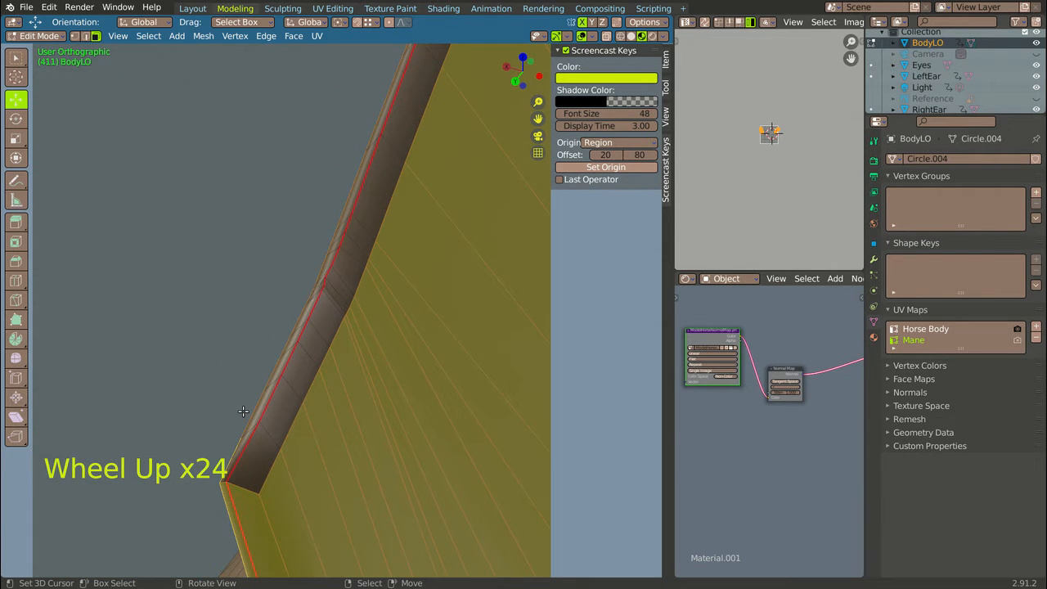
key("shift")
right_click(254, 465, "shift")
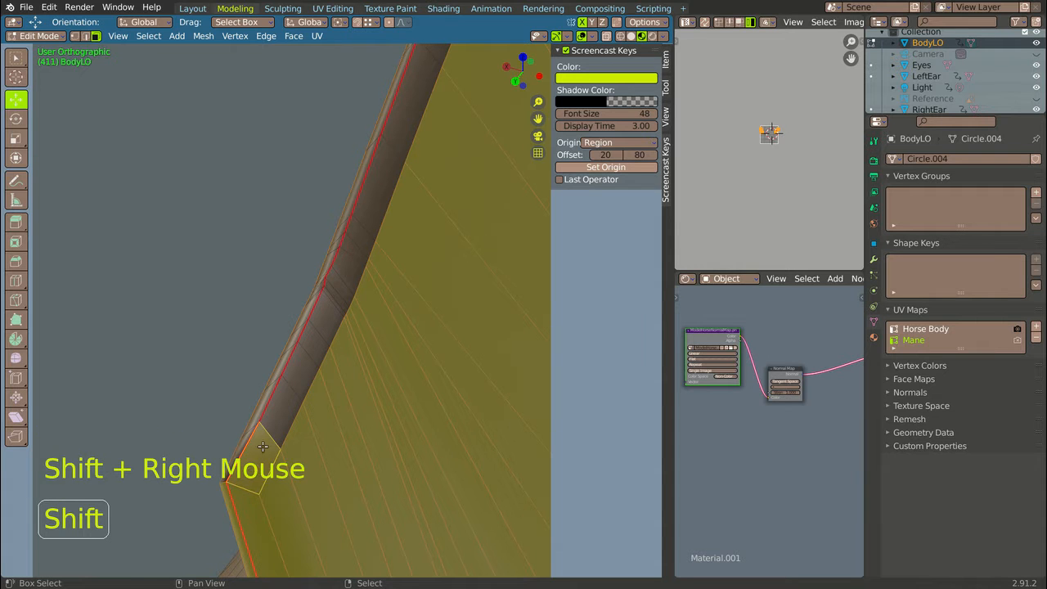
scroll(328, 256, "down", 14)
scroll(329, 256, "down", 3)
scroll(383, 95, "up", 18)
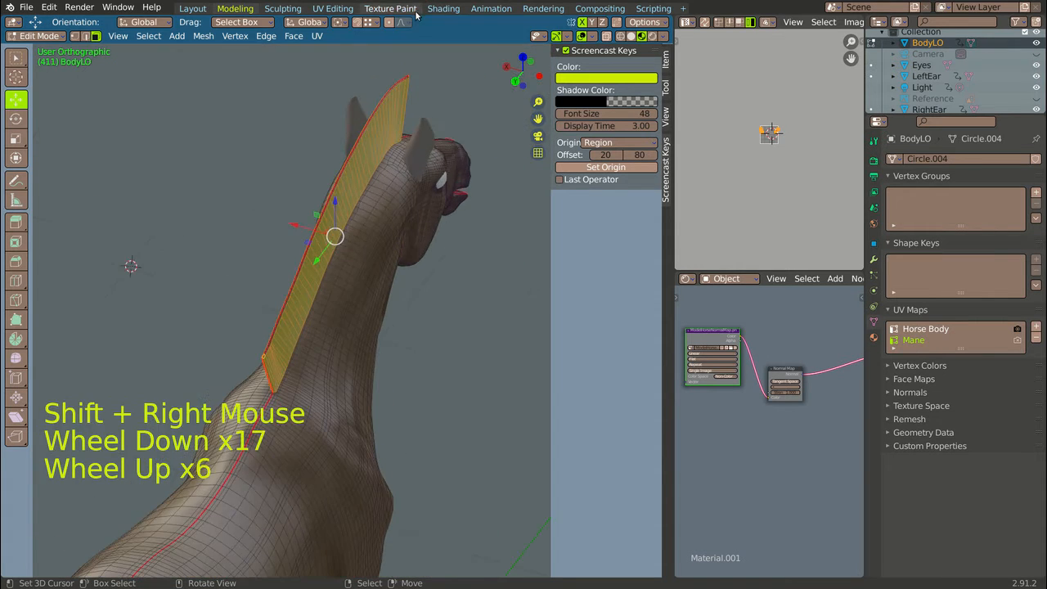
scroll(324, 154, "up", 4)
key("shift")
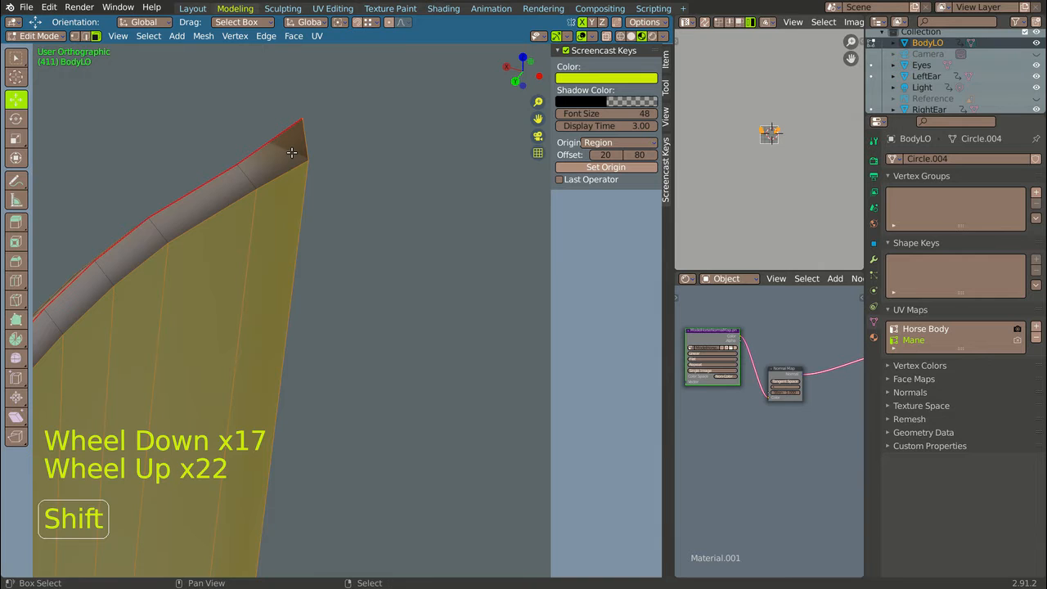
key("ctrl")
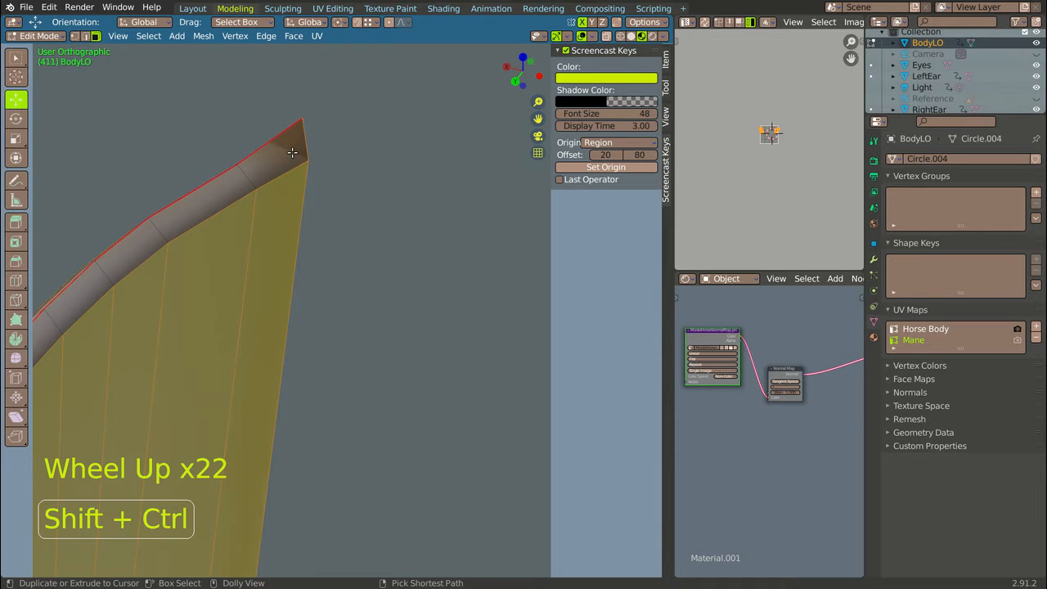
right_click(292, 152, "ctrl+shift")
Add the opposite strip of mane ridge faces to the selection, picking the path from the front tip to the rear end
scroll(299, 153, "down", 20)
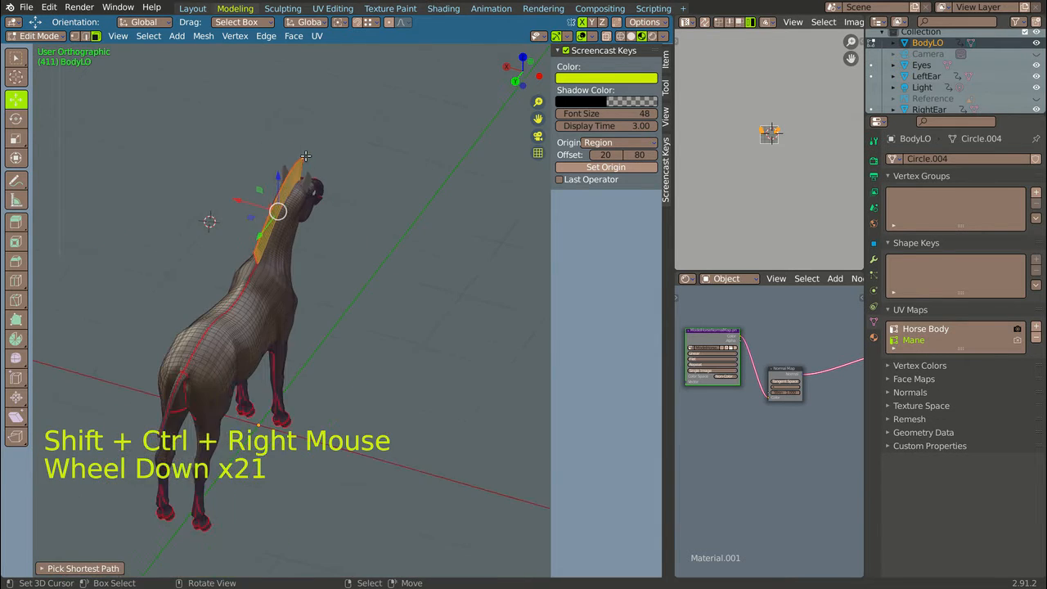
middle_click_drag(305, 155, 409, 155)
scroll(466, 183, "up", 13)
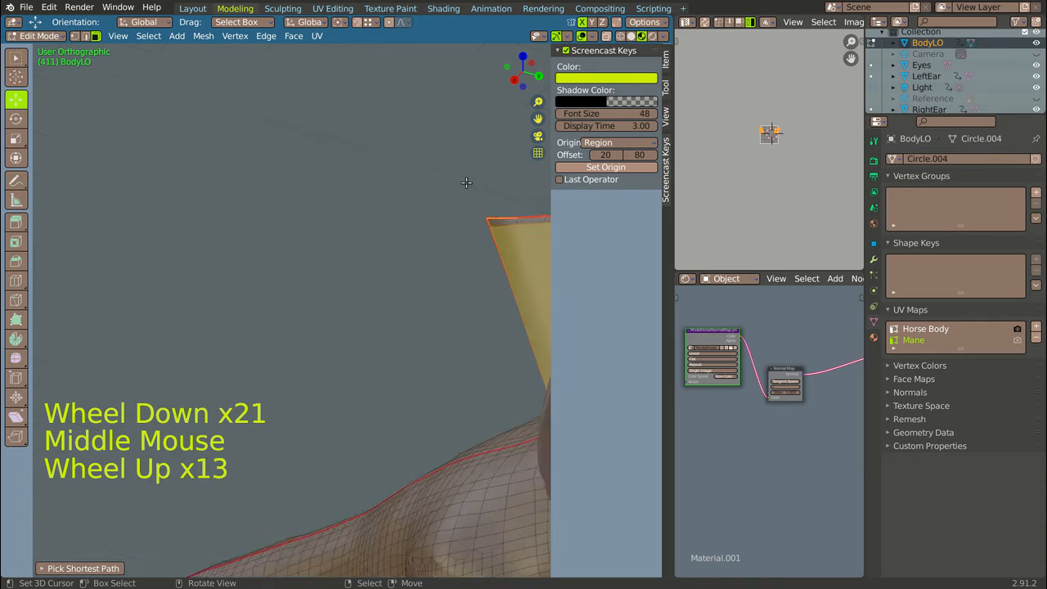
scroll(500, 219, "up", 1)
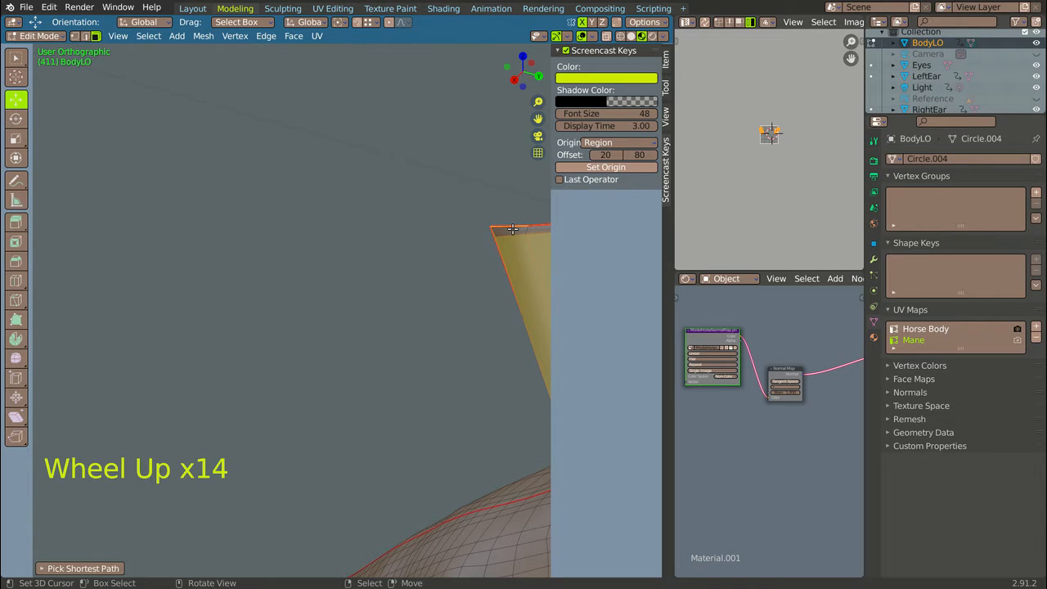
key("shift")
right_click(508, 232, "shift")
scroll(508, 231, "down", 3, "shift")
scroll(360, 404, "down", 13)
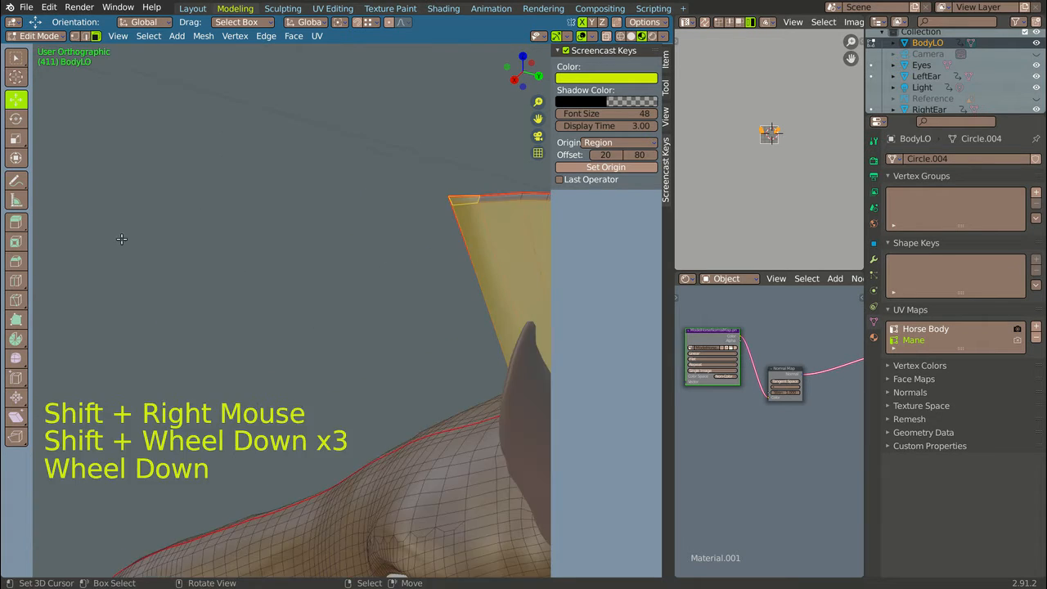
scroll(360, 404, "up", 15)
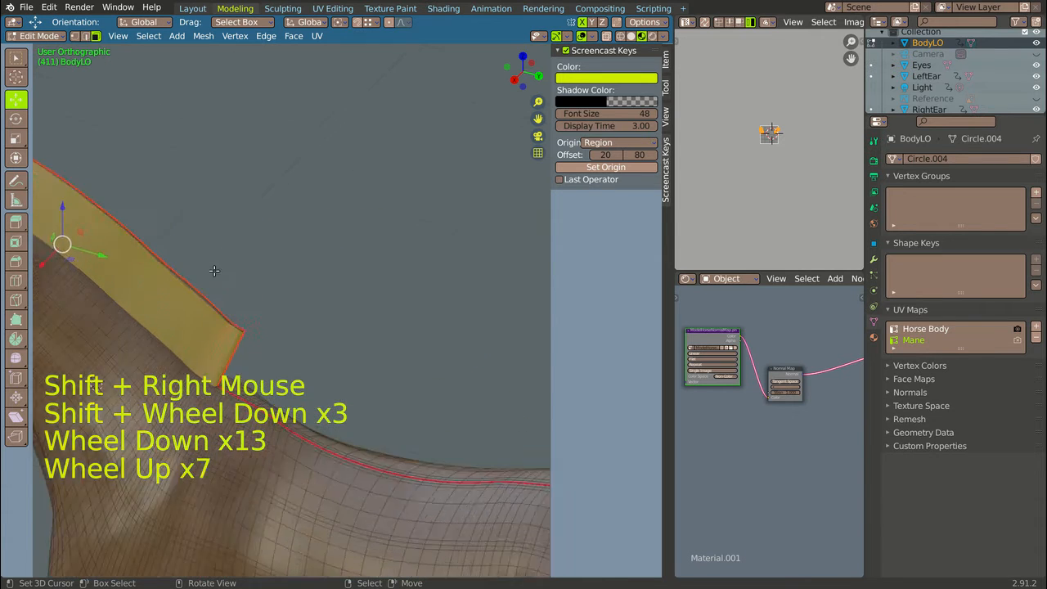
key("shift")
right_click(292, 425, "ctrl+shift")
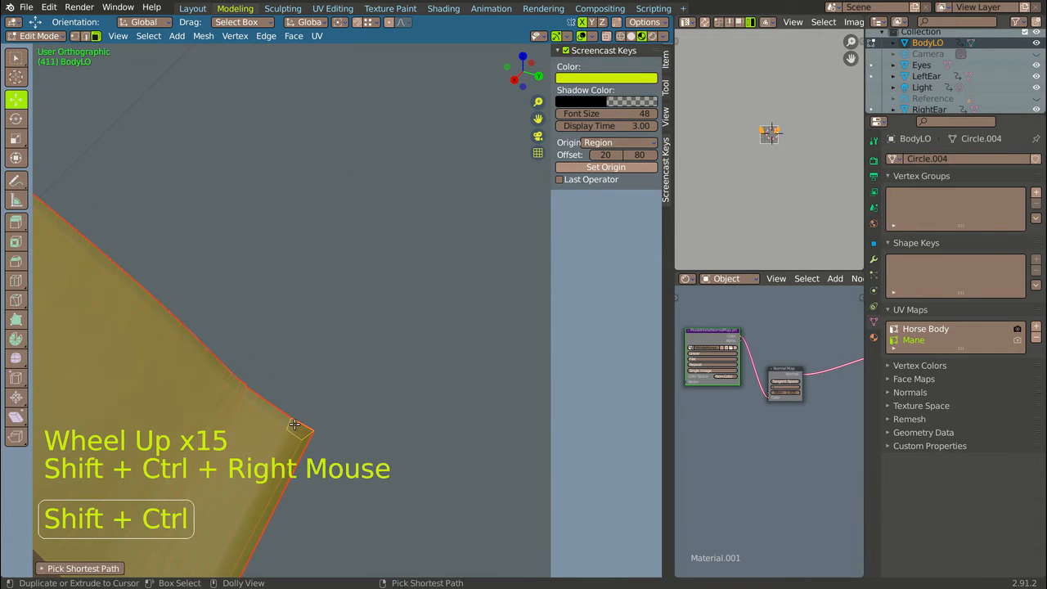
Unwrap the selected mane faces into the Mane UV map
scroll(432, 210, "down", 7)
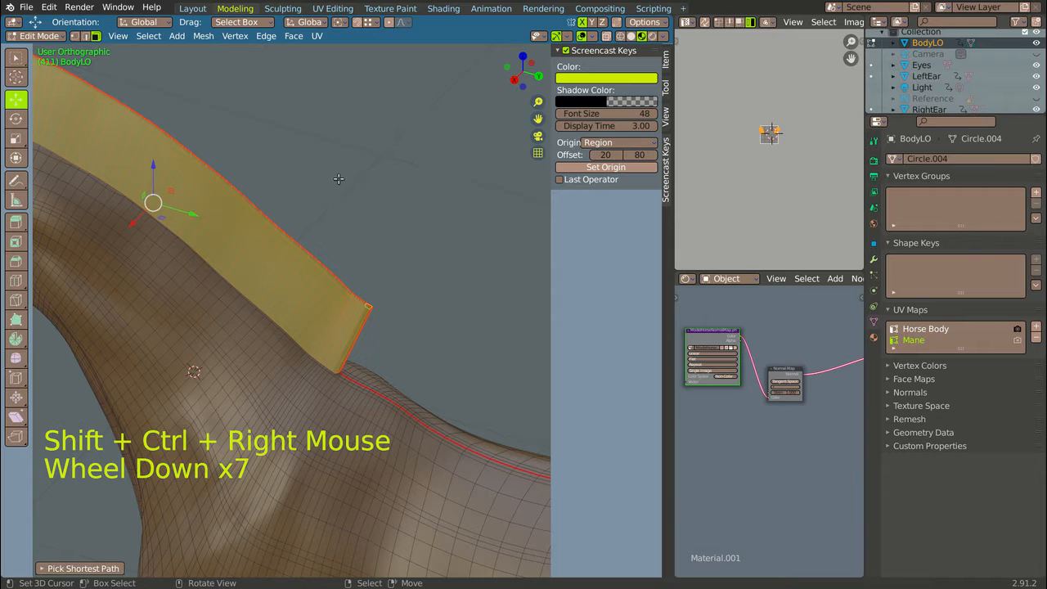
key("u")
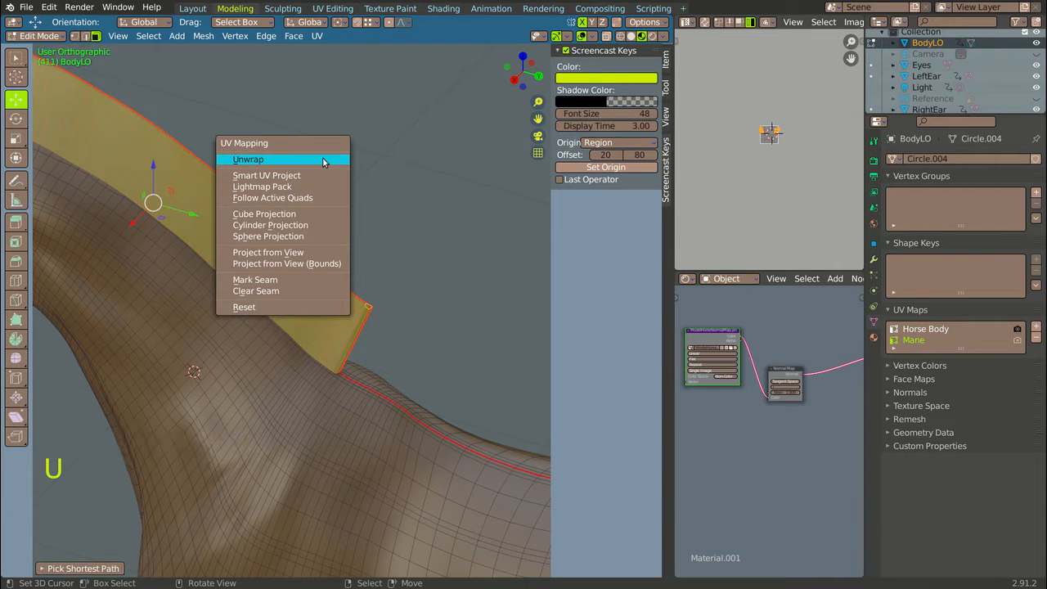
left_click(323, 160)
scroll(772, 111, "up", 2)
scroll(776, 125, "up", 5)
middle_click_drag(773, 107, 785, 127)
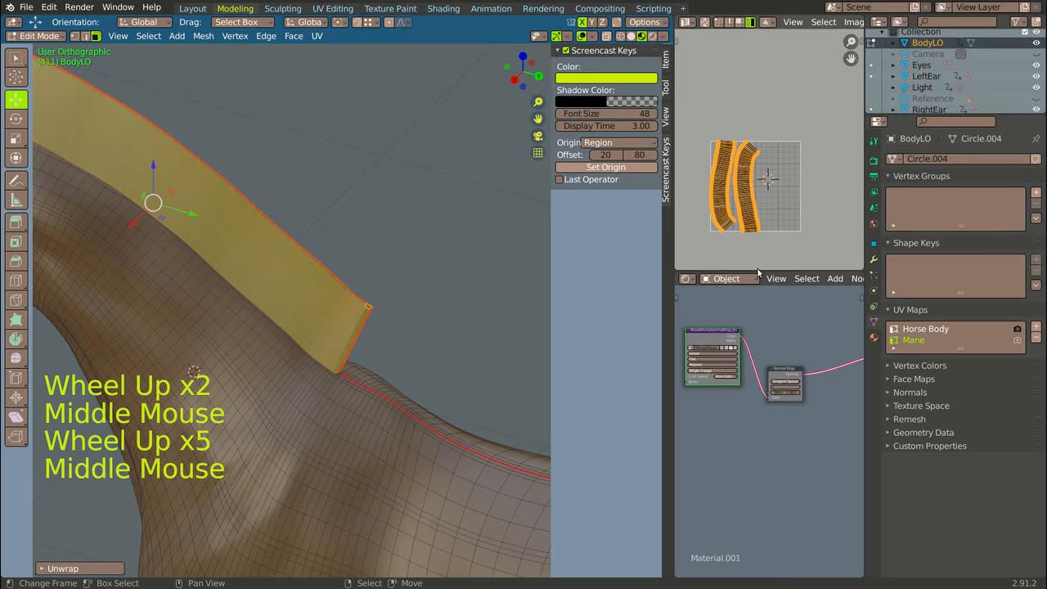
Enlarge the UV editor in height and width, collapsing the 3D viewport's sidebar to free space
left_click_drag(757, 274, 736, 561)
scroll(734, 486, "up", 5)
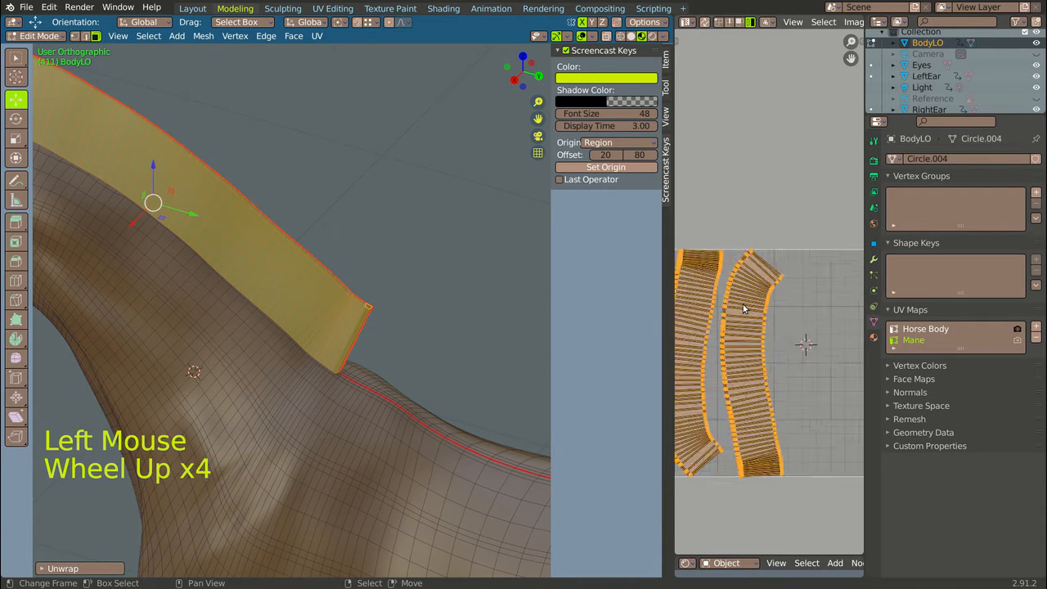
scroll(734, 487, "down", 2)
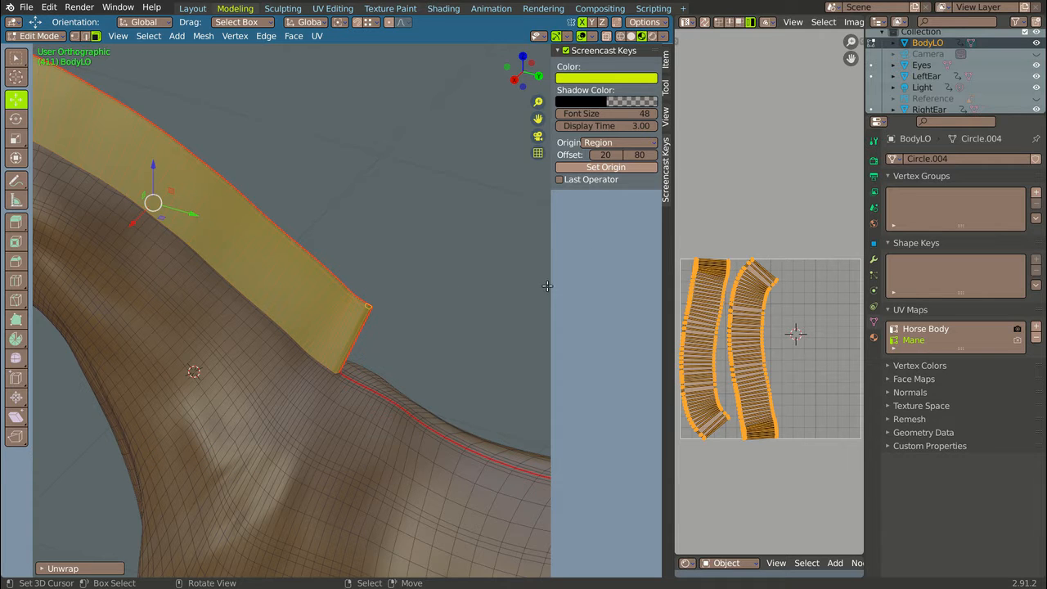
left_click(525, 180)
left_click_drag(553, 176, 731, 169)
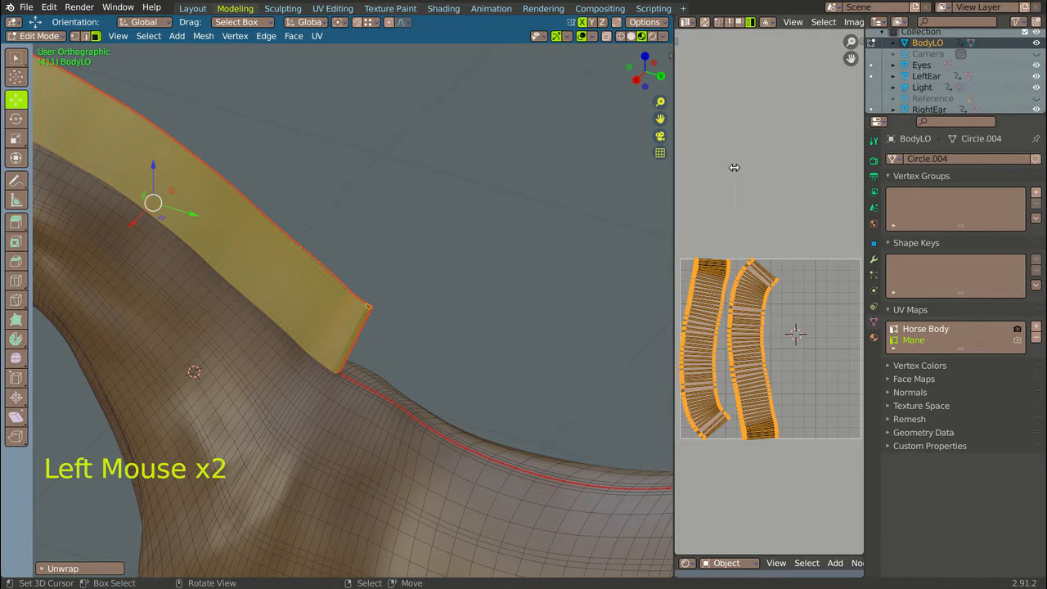
left_click(672, 229)
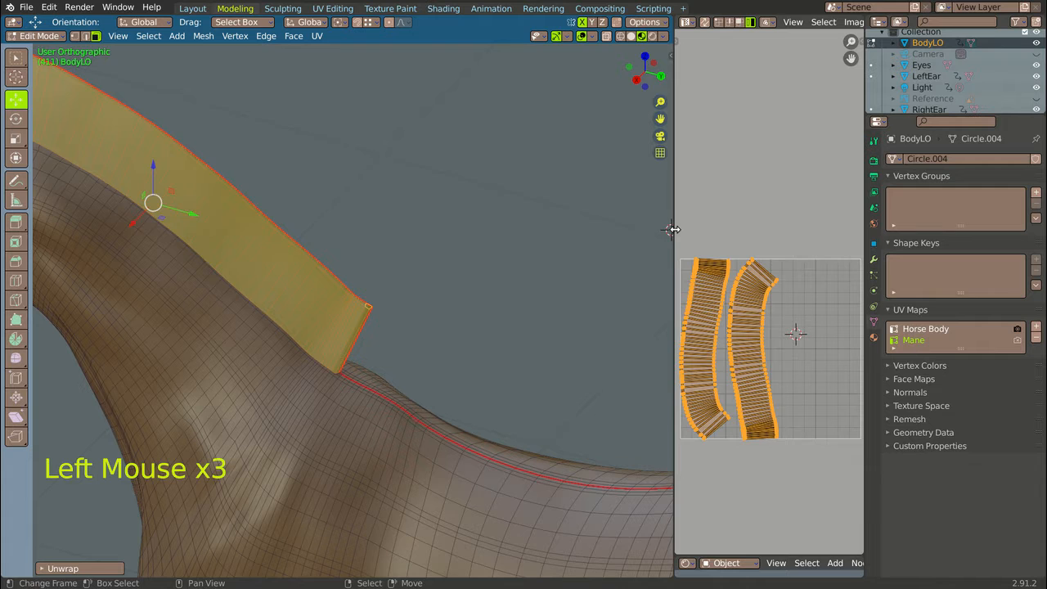
left_click_drag(671, 229, 614, 234)
scroll(759, 240, "up", 4)
scroll(758, 241, "down", 3)
middle_click_drag(759, 237, 758, 219)
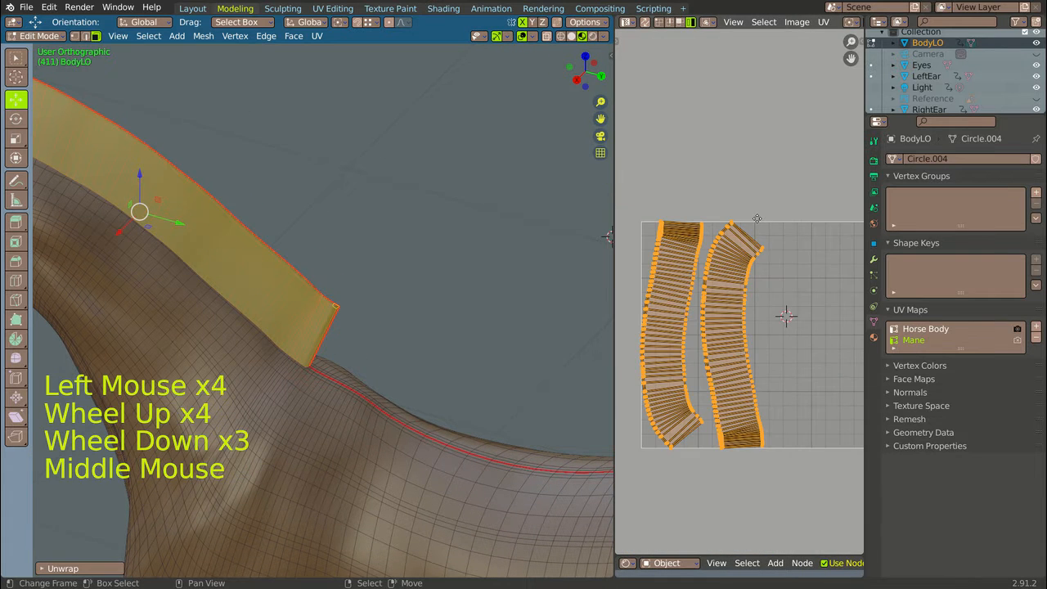
middle_click_drag(723, 275, 682, 267)
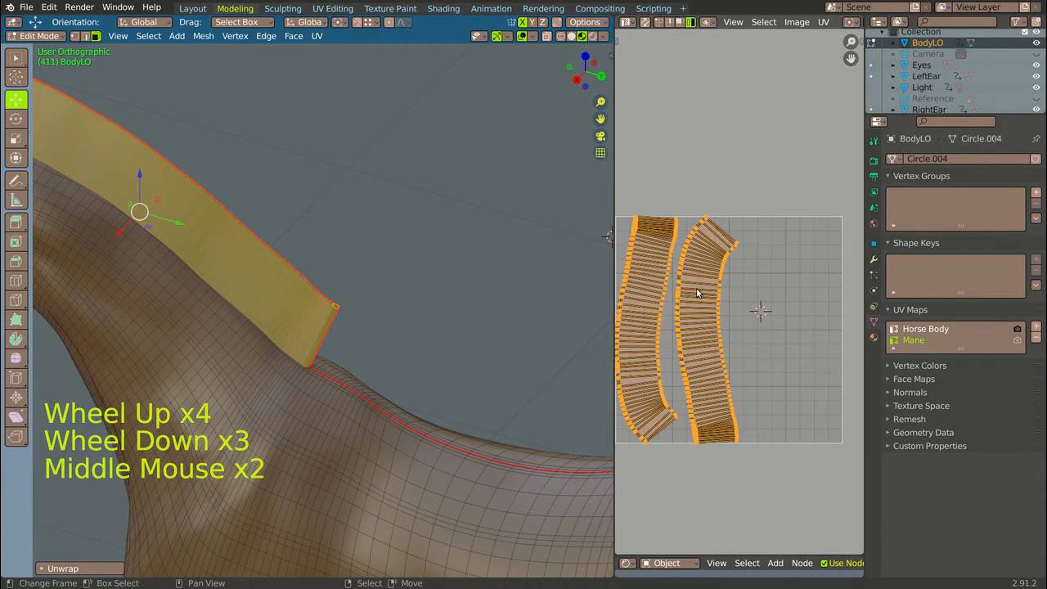
Rotate the right-hand mane UV island clockwise to a diagonal and move it toward the centre of the UV tile
right_click(696, 292)
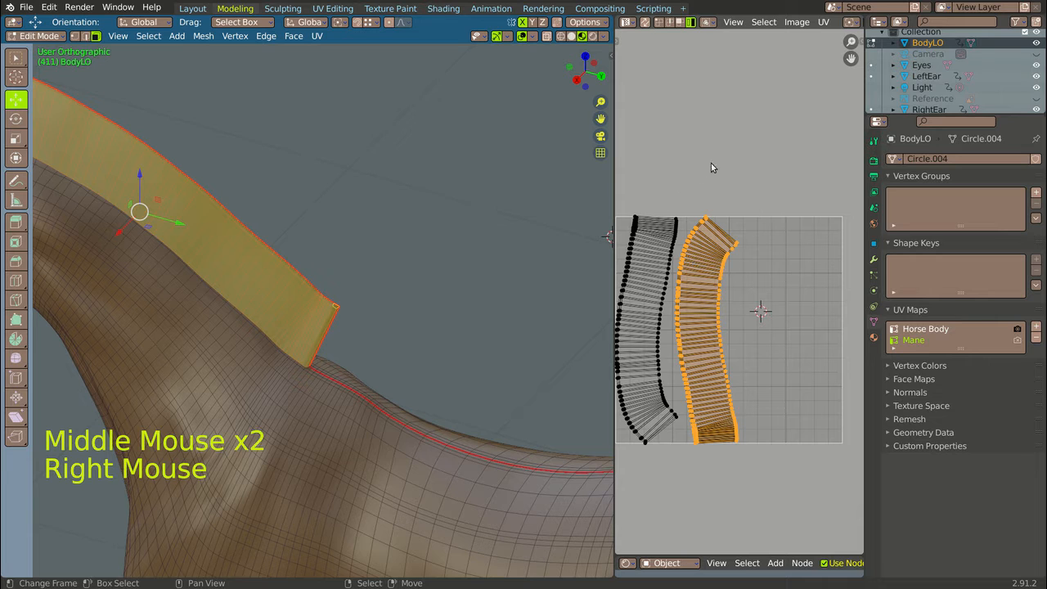
key("r")
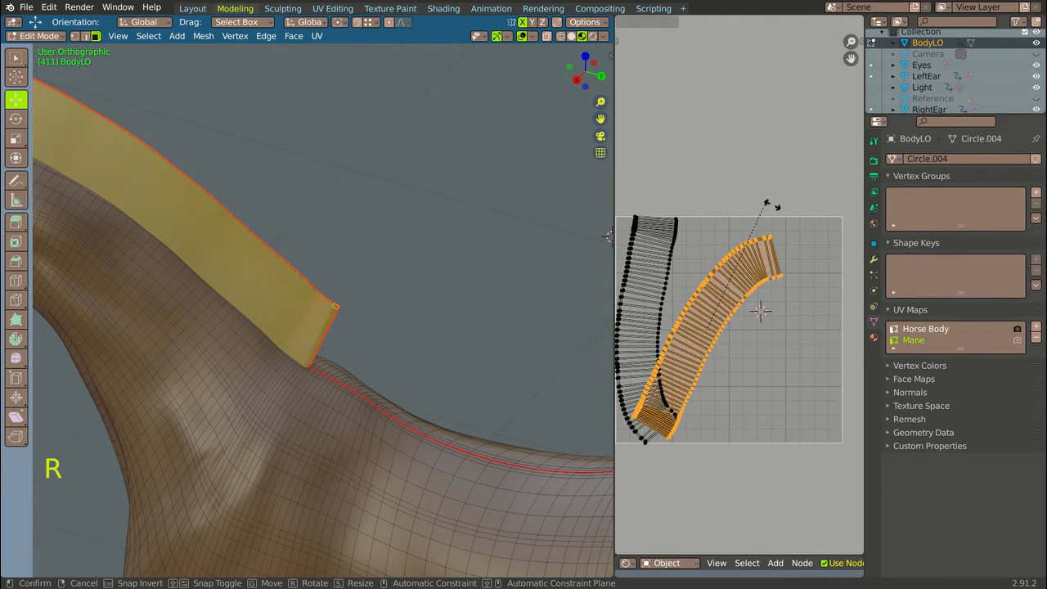
left_click(795, 230)
right_click_drag(715, 319, 750, 328)
left_click(745, 327)
key("s")
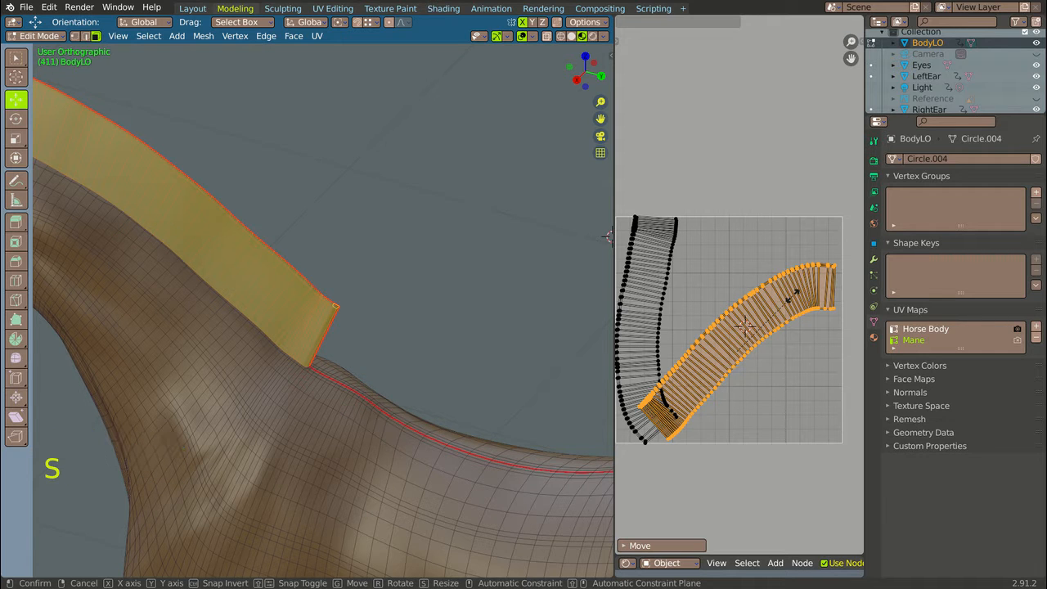
left_click(793, 299)
key("ctrl+z")
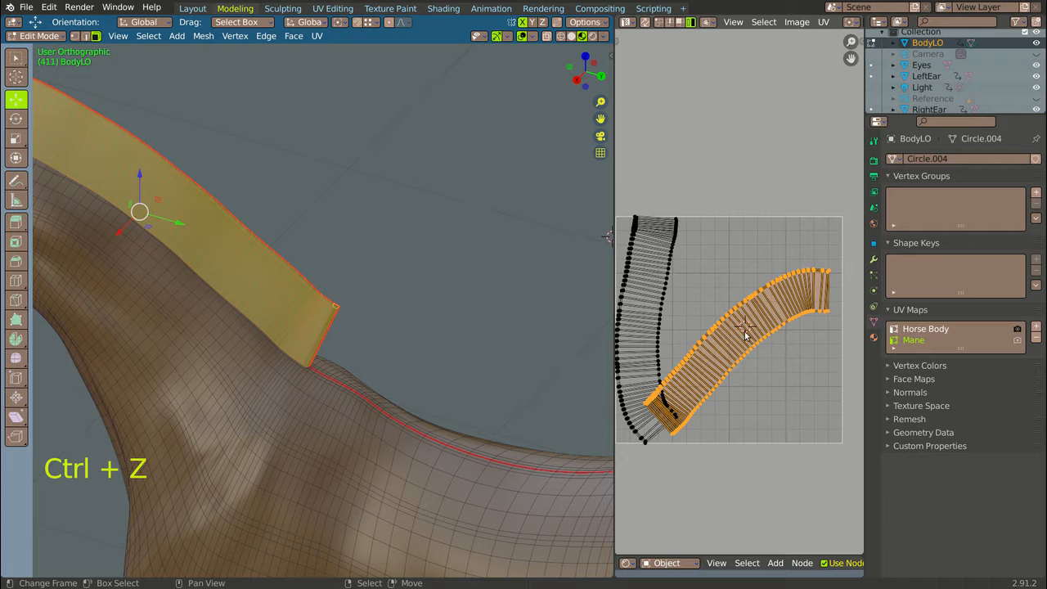
Shift the rotated mane island slightly up and left within the UV tile
right_click_drag(741, 330, 733, 313)
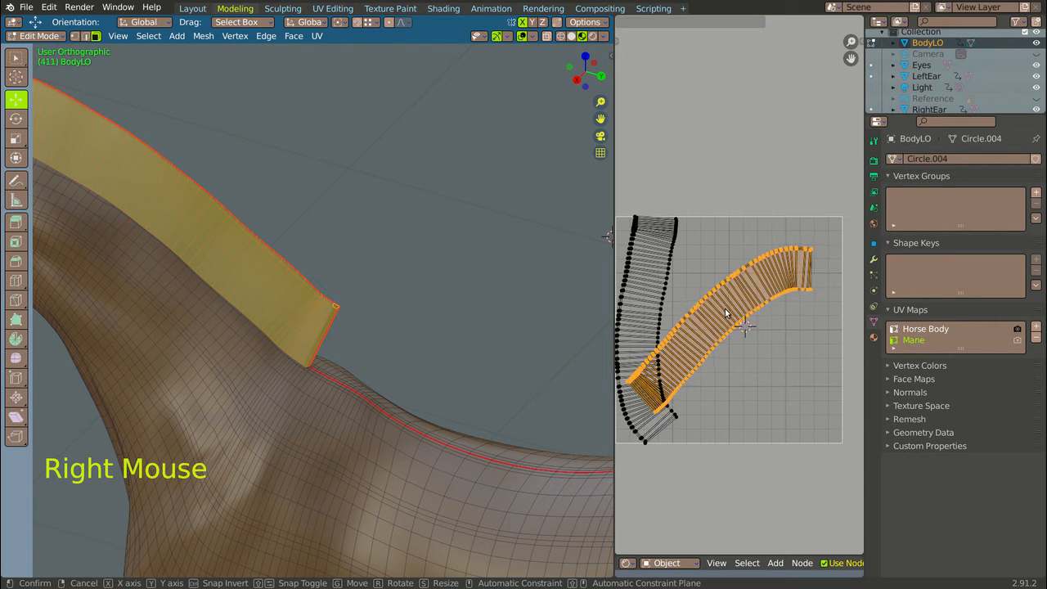
left_click(725, 310)
Mirror the other mane UV island horizontally by scaling it by -1 along X
right_click(637, 281)
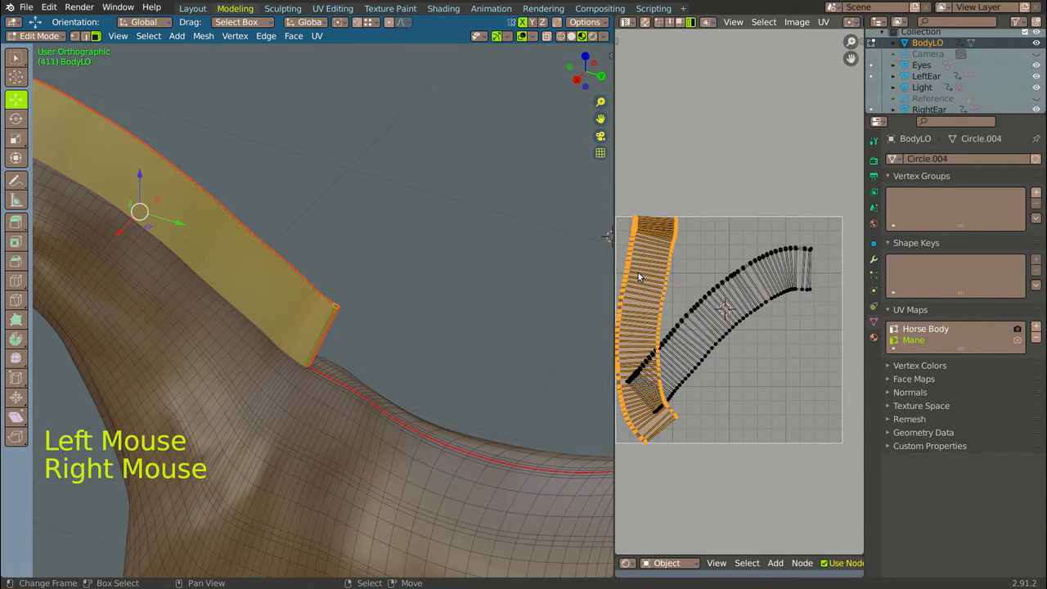
key("s")
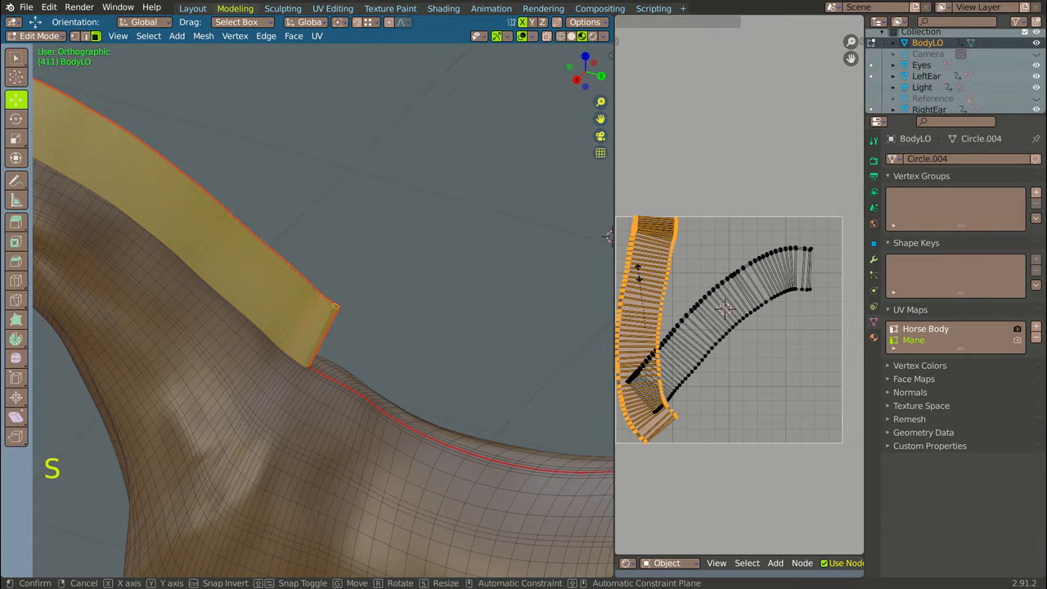
key("x")
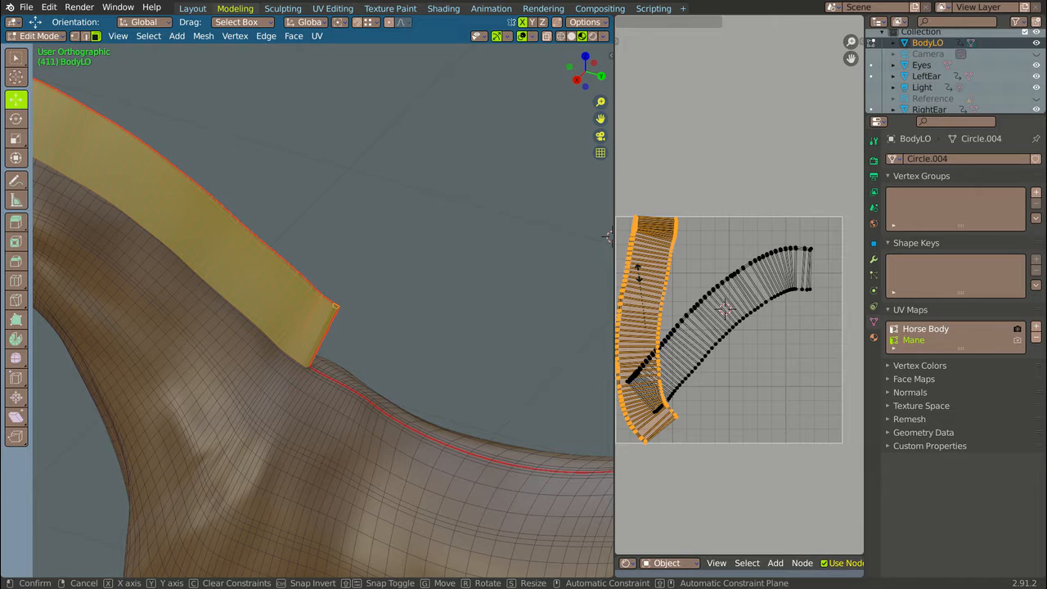
type("-1")
key("Return")
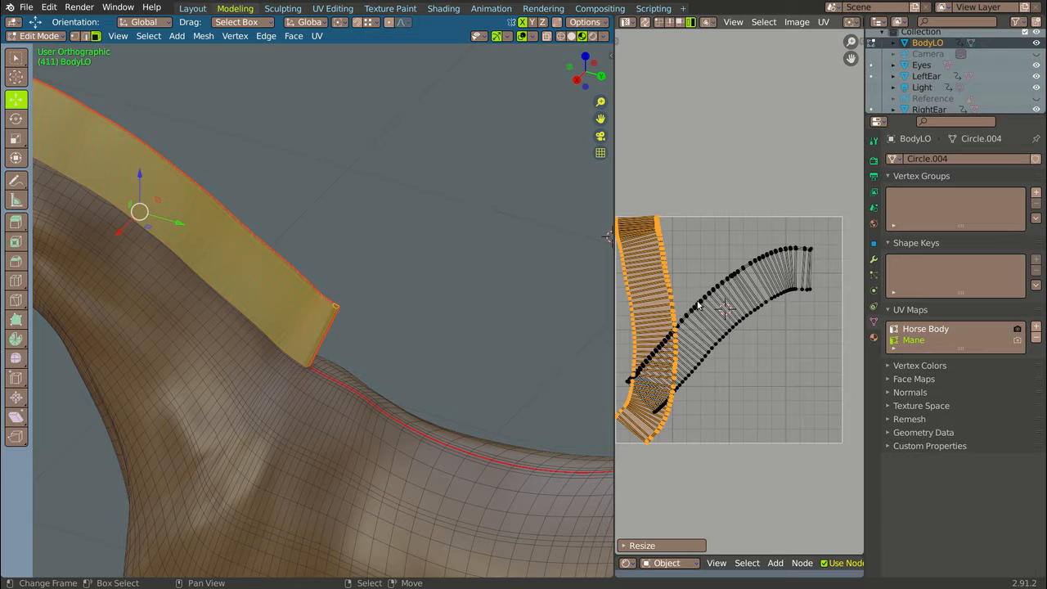
Rotate the mirrored mane island to match the other island's diagonal and move it roughly on top of that island
key("r")
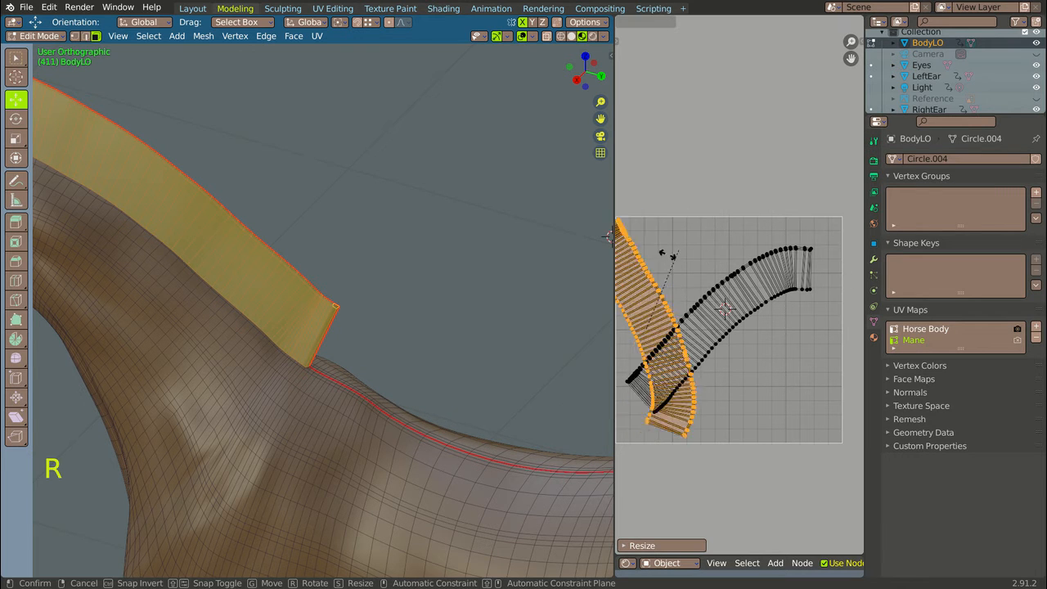
left_click(624, 331)
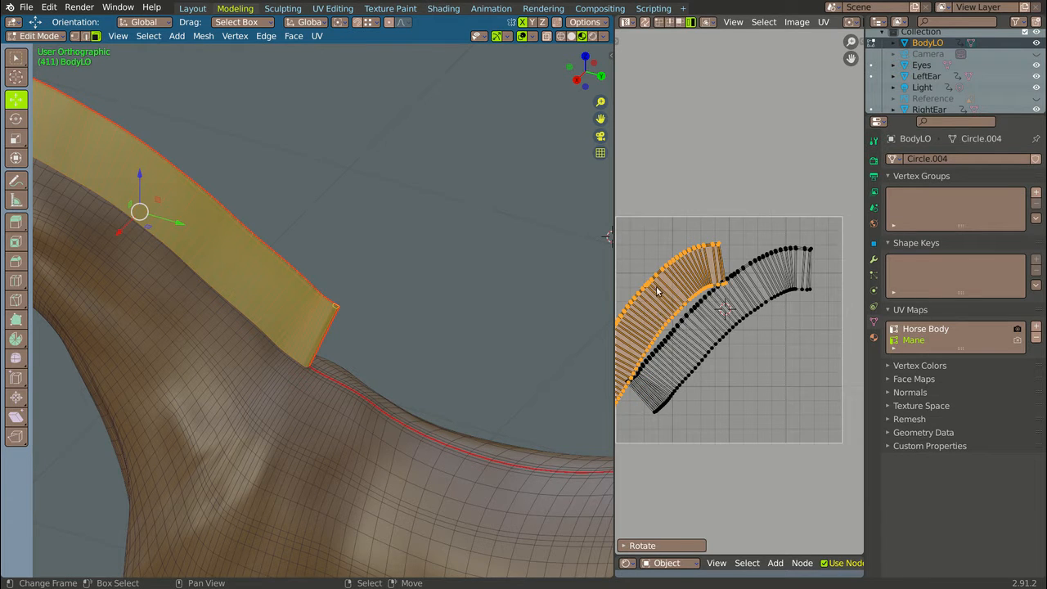
key("g")
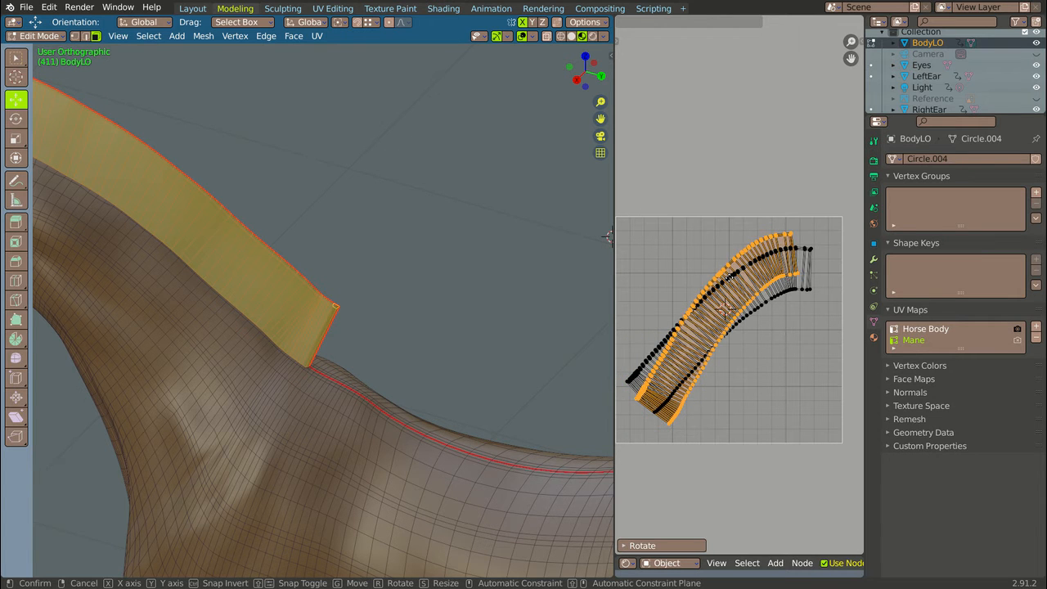
left_click(730, 280)
Fine-tune the mirrored island's rotation and position so its points coincide with the other mane island
key("r")
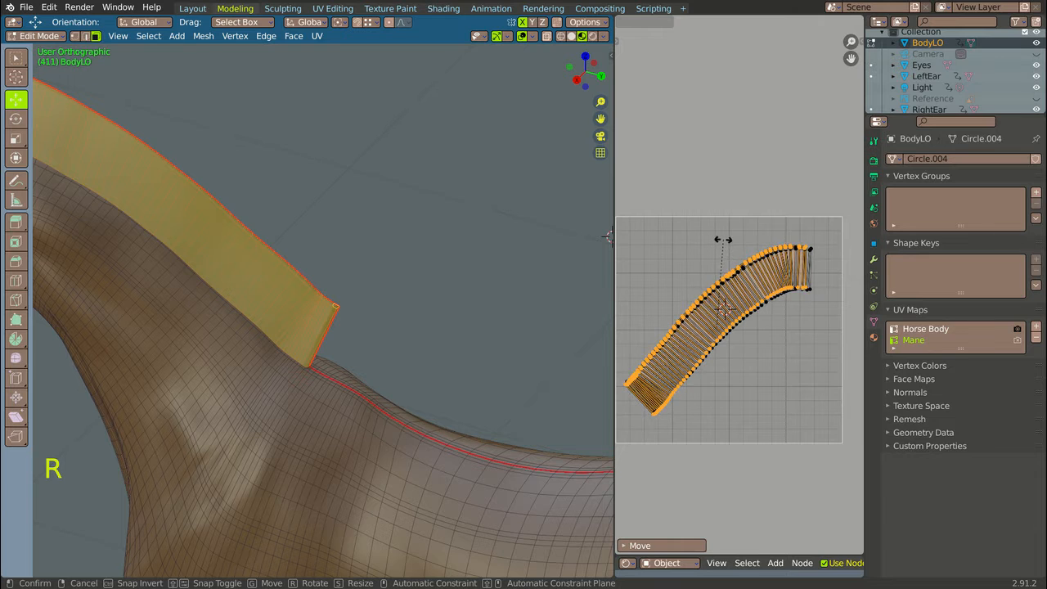
left_click(724, 238)
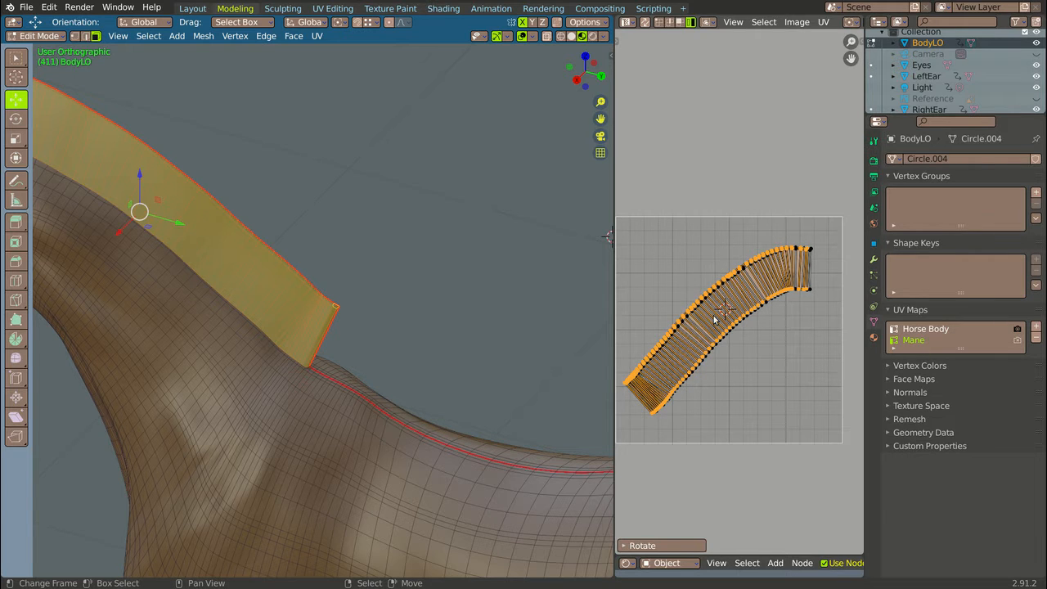
key("g")
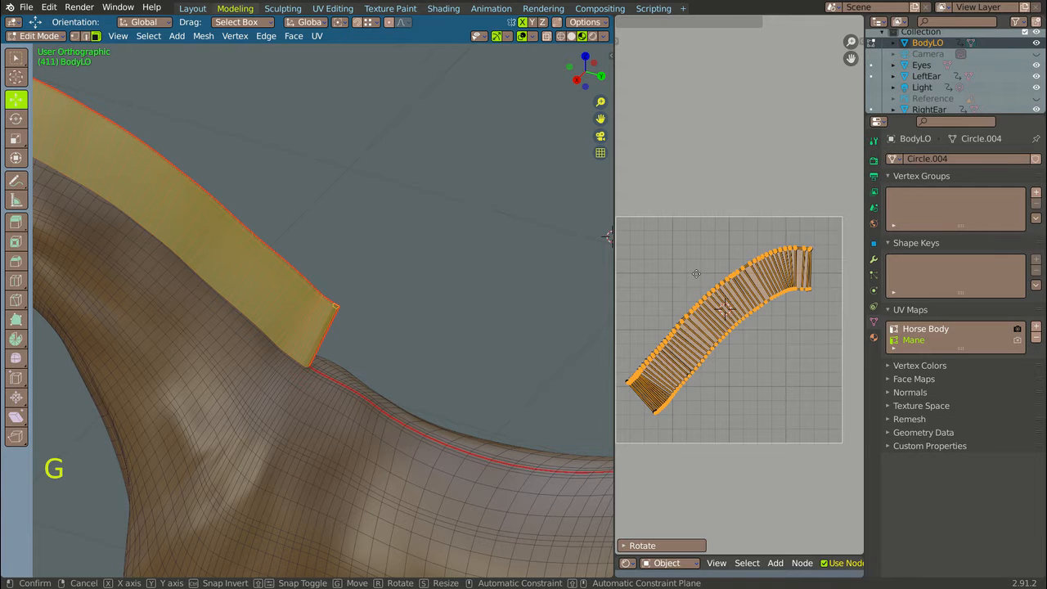
left_click(696, 274)
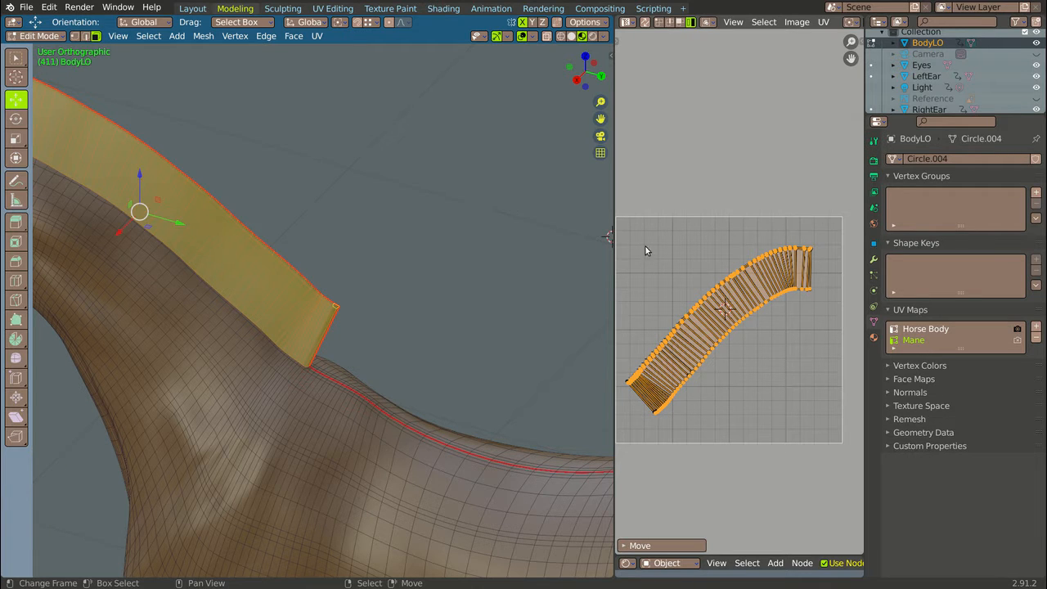
key("r")
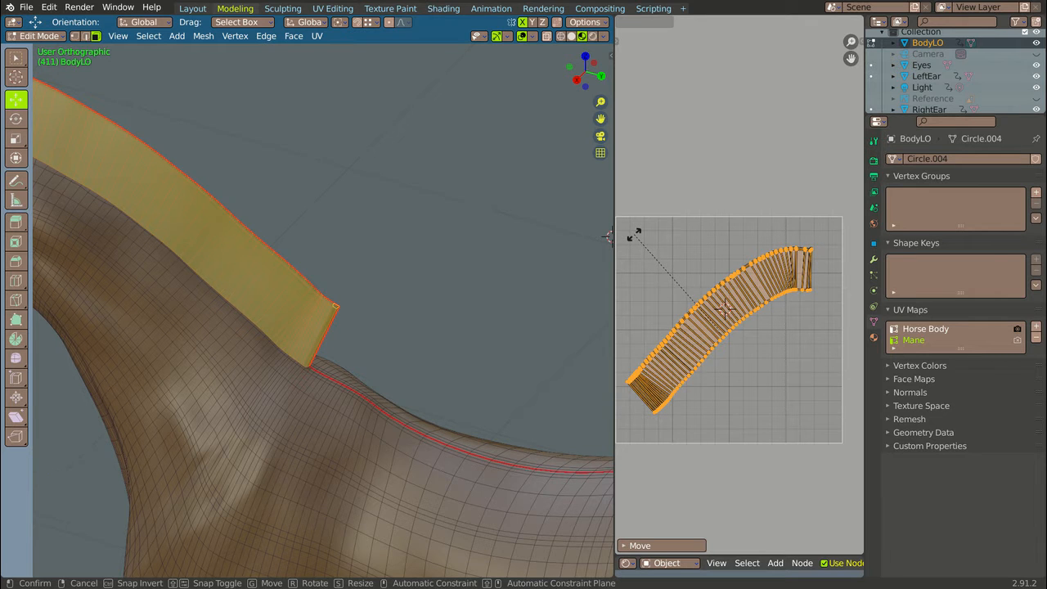
left_click(633, 234)
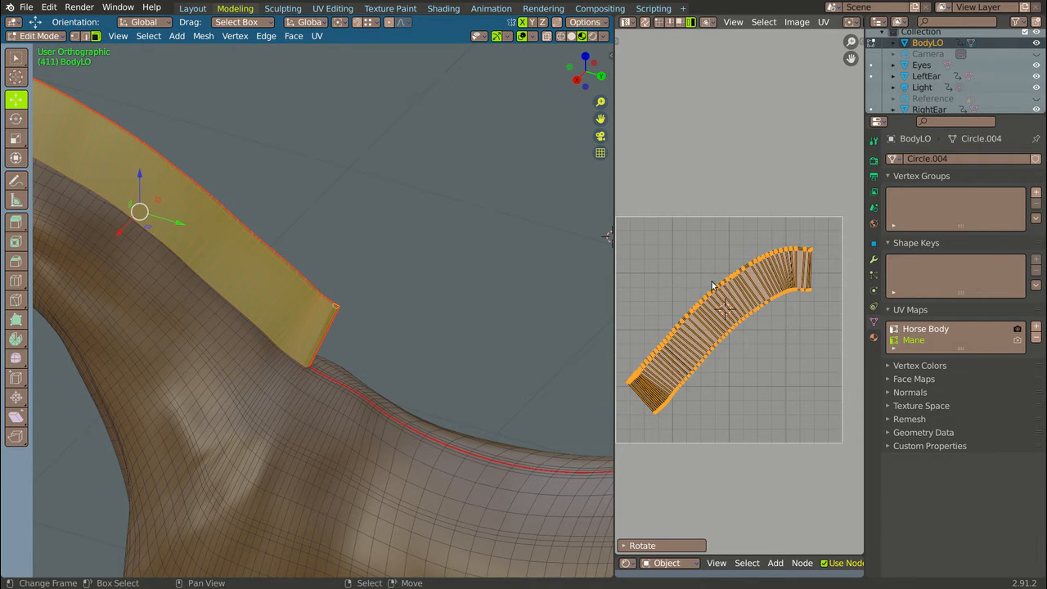
Select both overlapping mane islands and scale them up together to fill more of the UV tile
key("a")
key("a")
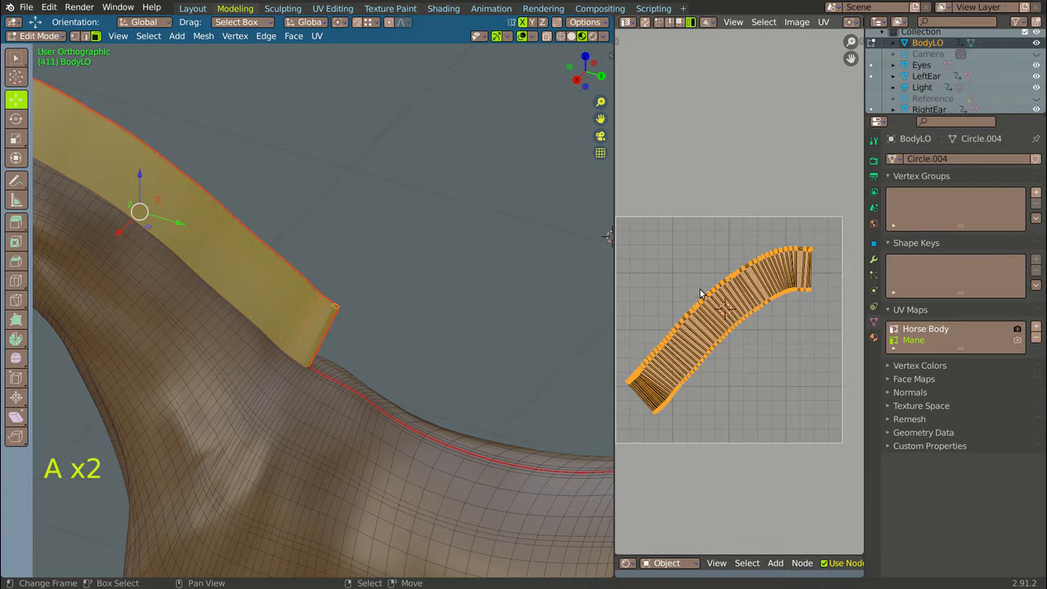
key("s")
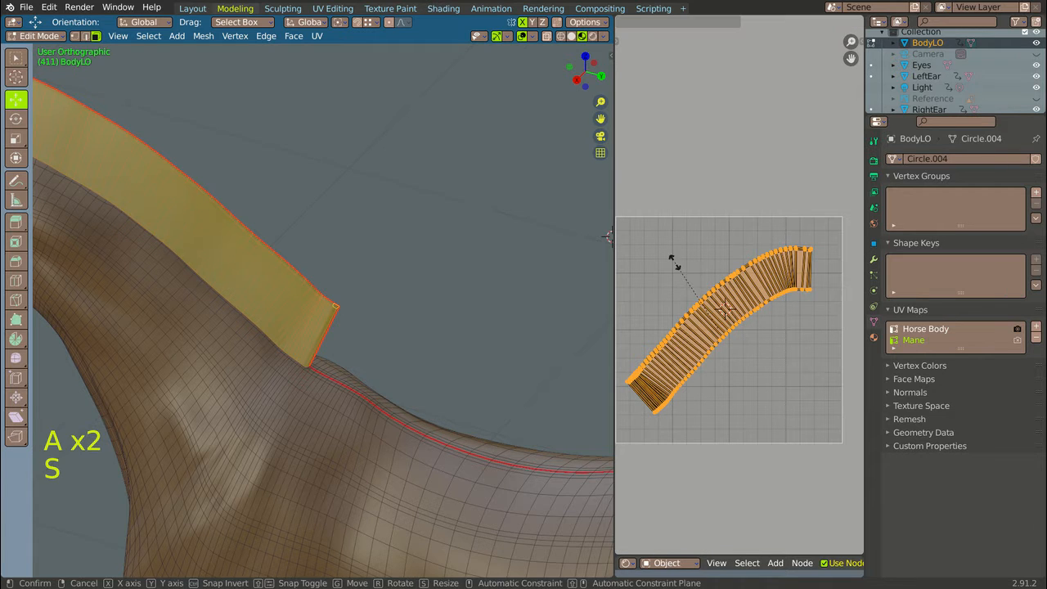
left_click(663, 260)
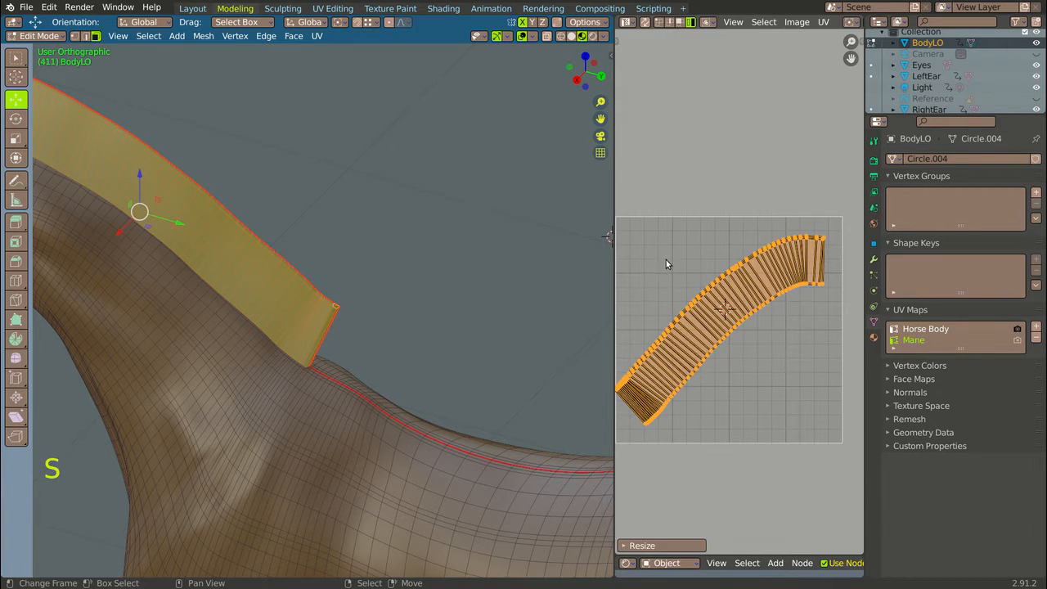
scroll(695, 244, "down", 3)
scroll(695, 244, "up", 3)
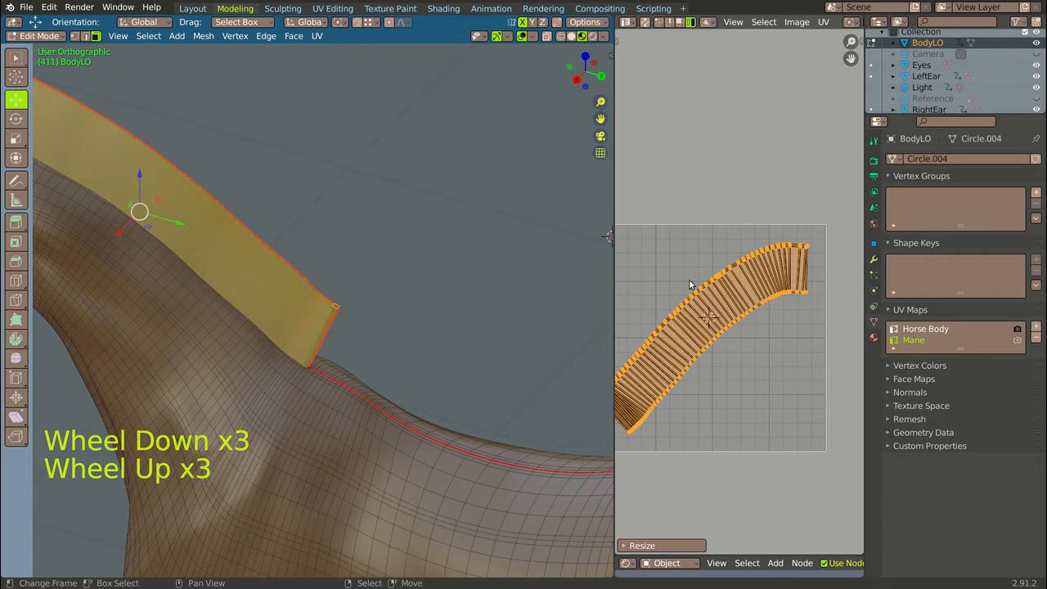
Move both enlarged mane islands slightly to the right so they fit within the UV tile's borders
key("f")
left_click(662, 262)
left_click(661, 263)
left_click(662, 263)
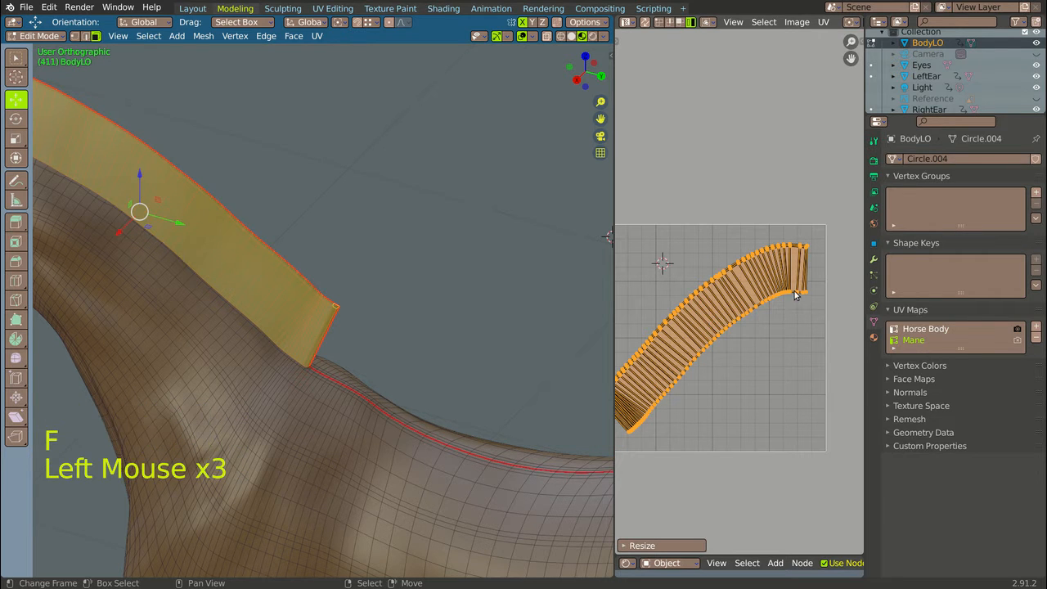
key("g")
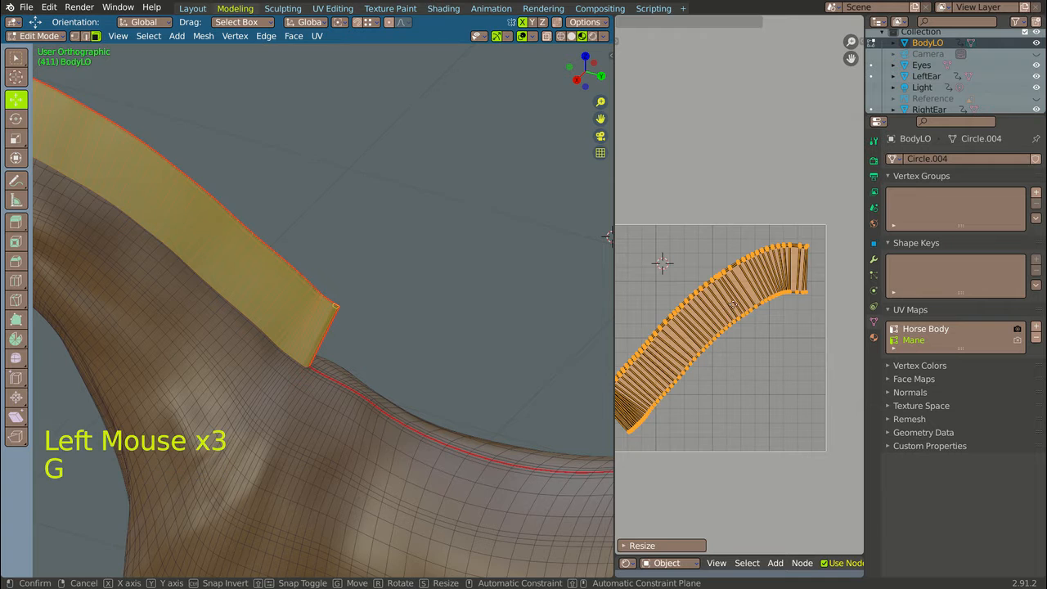
scroll(736, 304, "down", 3)
scroll(748, 299, "up", 1)
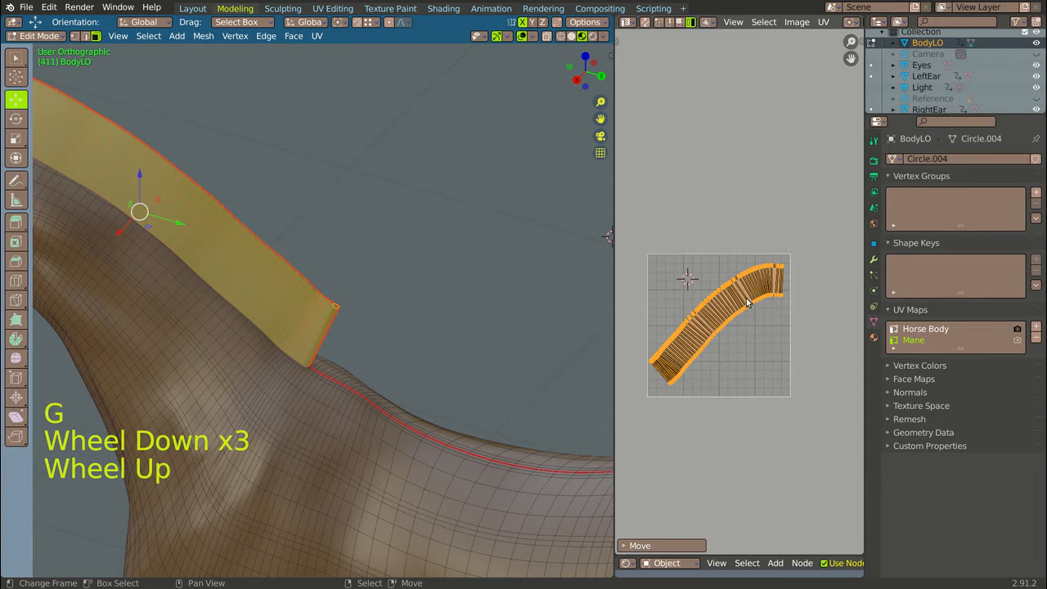
scroll(746, 302, "up", 3)
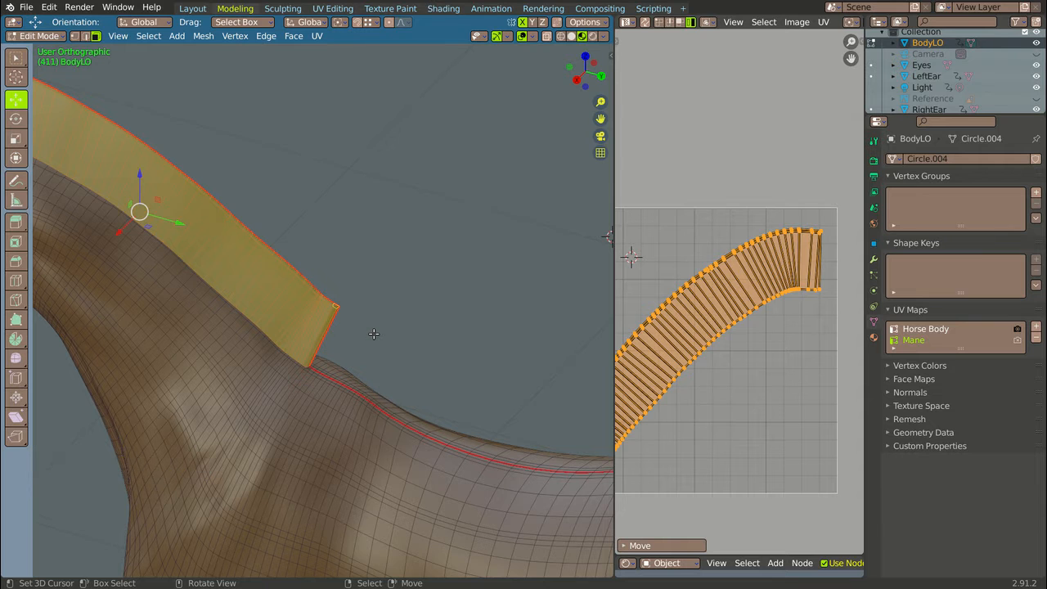
scroll(374, 334, "down", 2)
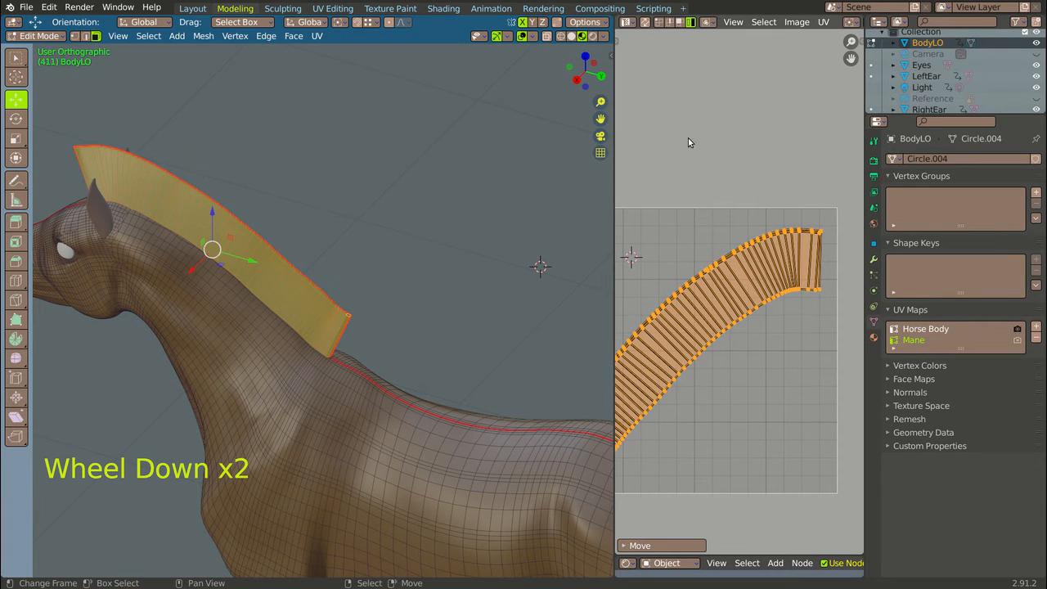
left_click(822, 22)
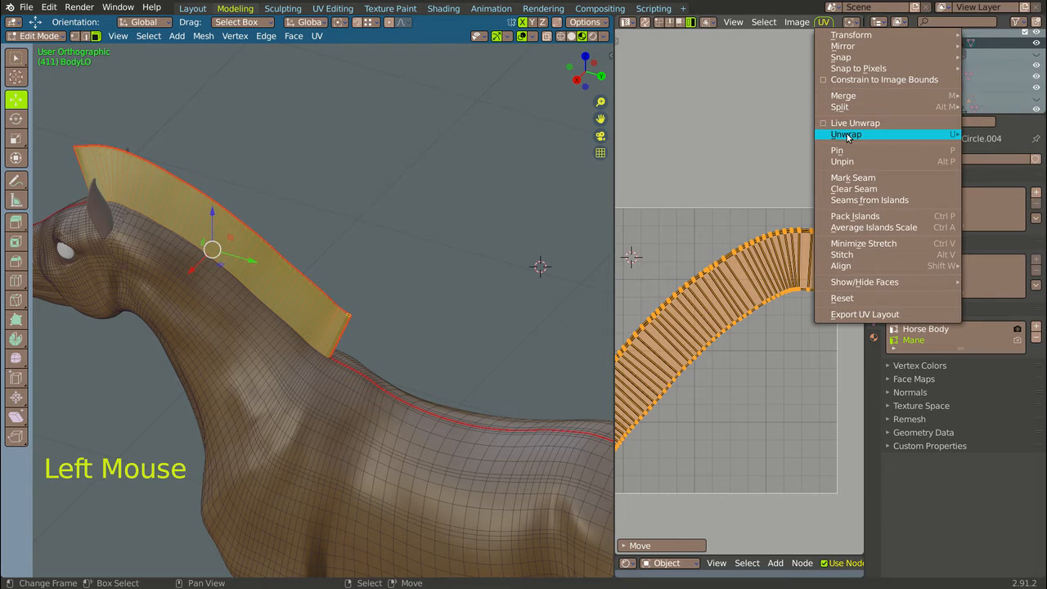
mouse_move(847, 136)
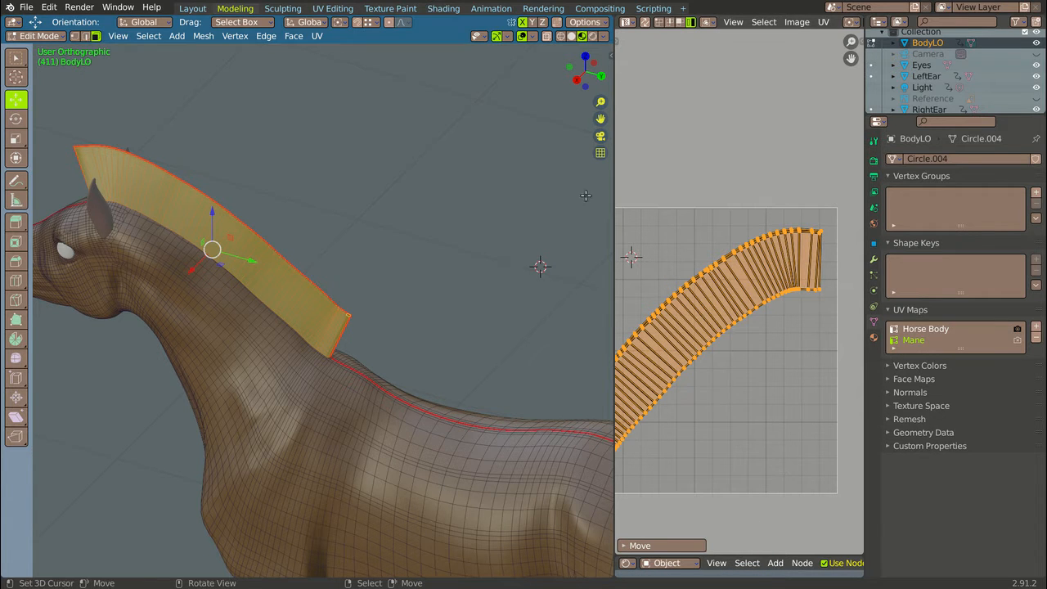
Add four lengthwise loop cuts to the mane's side: at mid-height, in the upper half, in the lower half and near the base
scroll(265, 203, "down", 4)
scroll(265, 203, "up", 6)
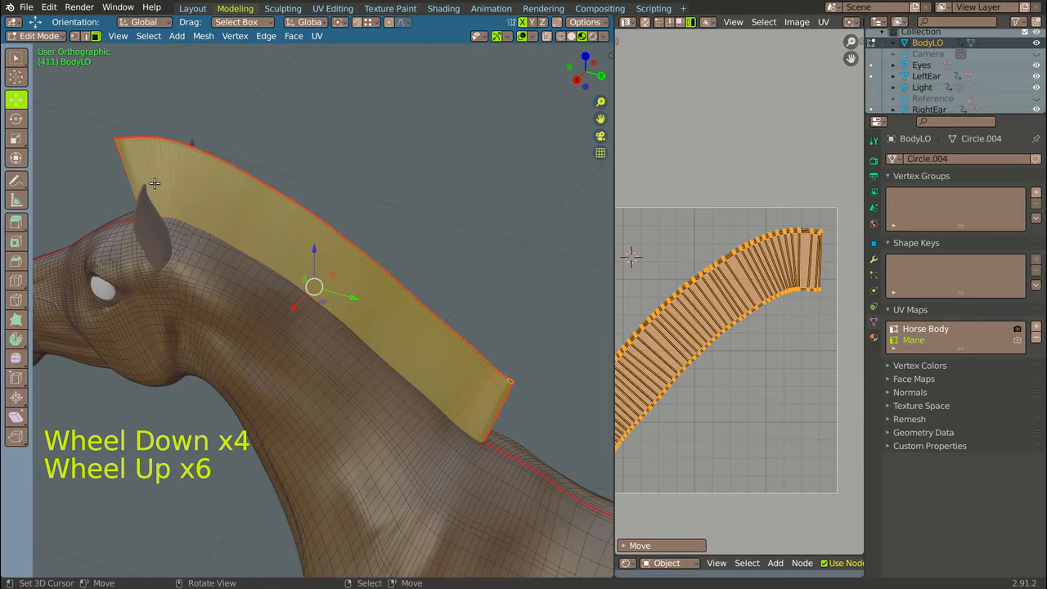
scroll(163, 170, "up", 3)
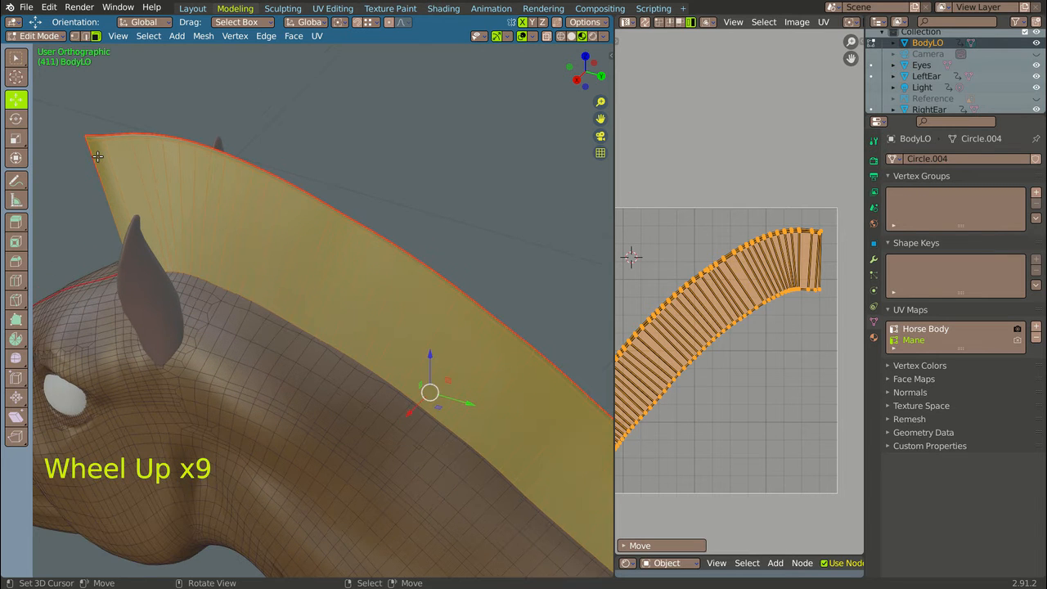
key("8")
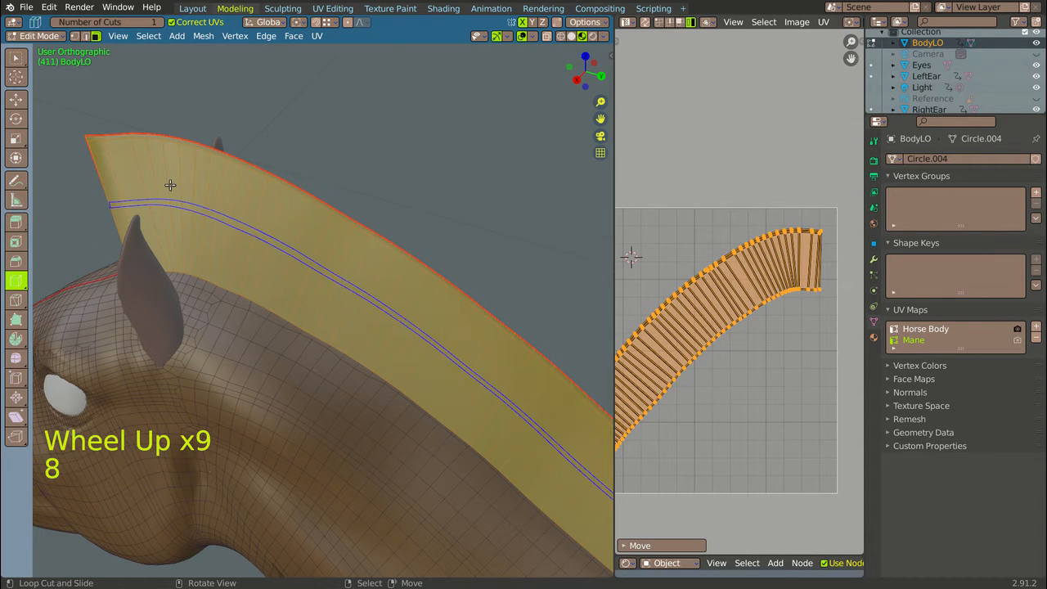
left_click(168, 201)
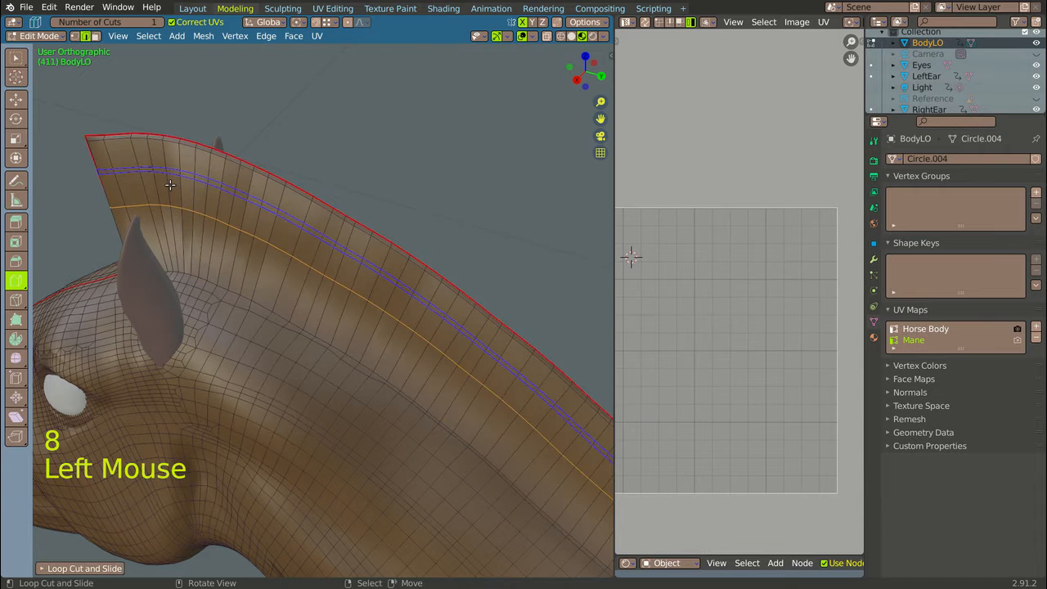
left_click(163, 172)
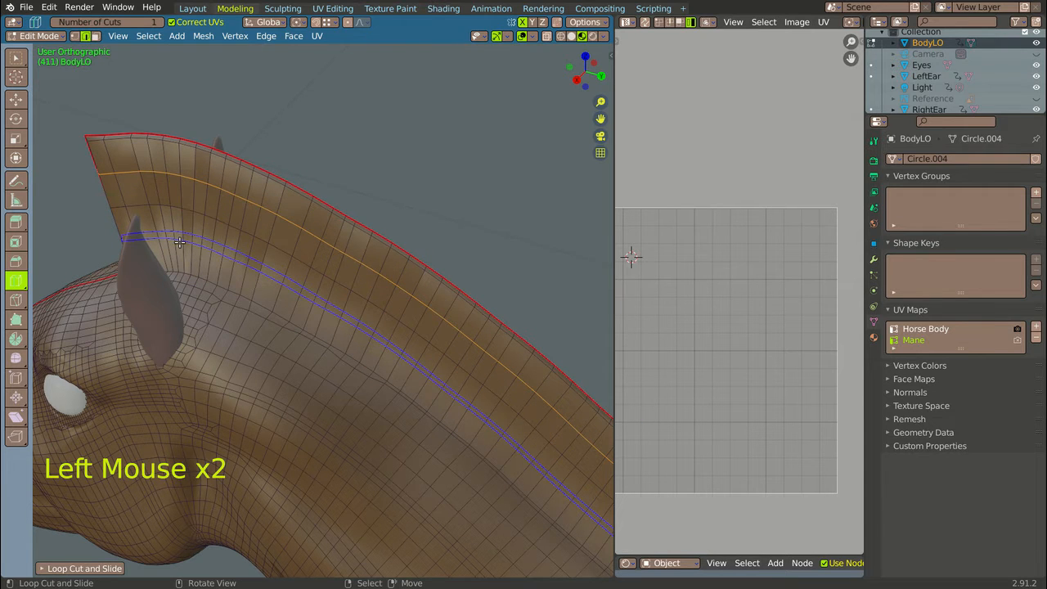
left_click(180, 243)
left_click(194, 268)
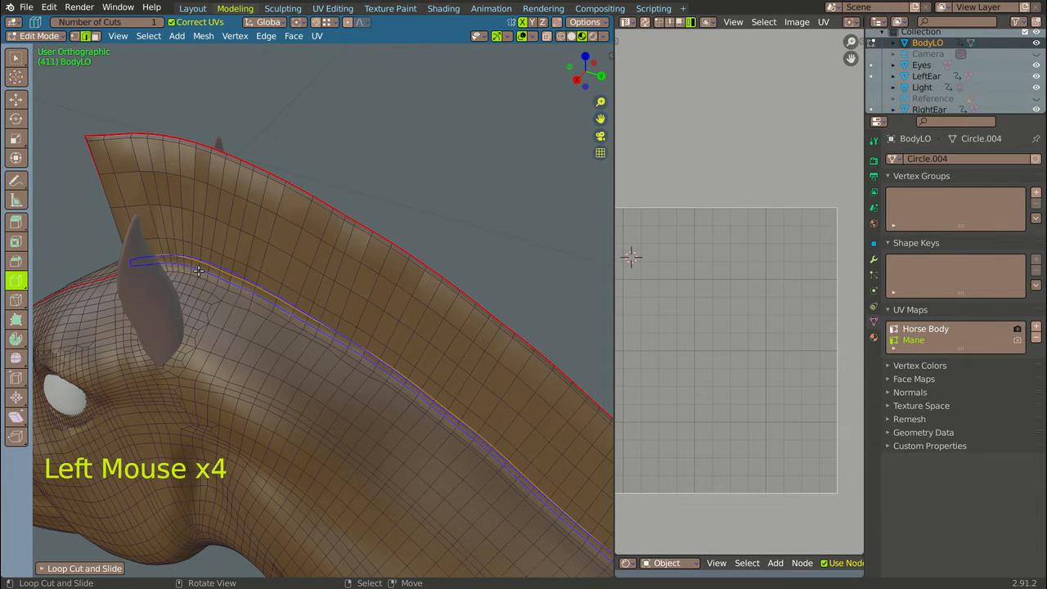
Add one more lengthwise loop cut along the mane's base, then switch to the Move tool
left_click(198, 270)
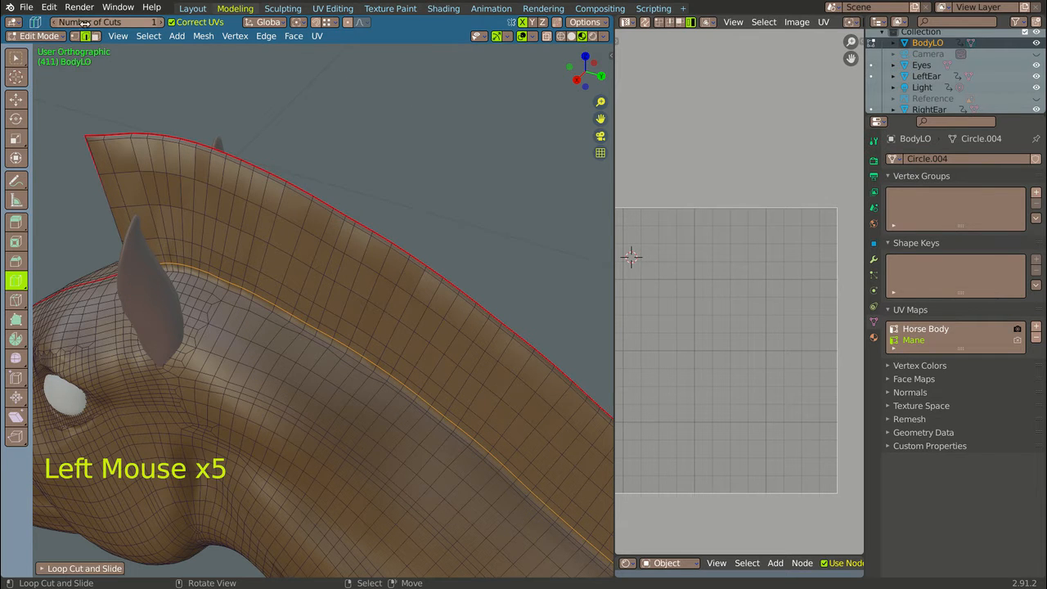
left_click(17, 76)
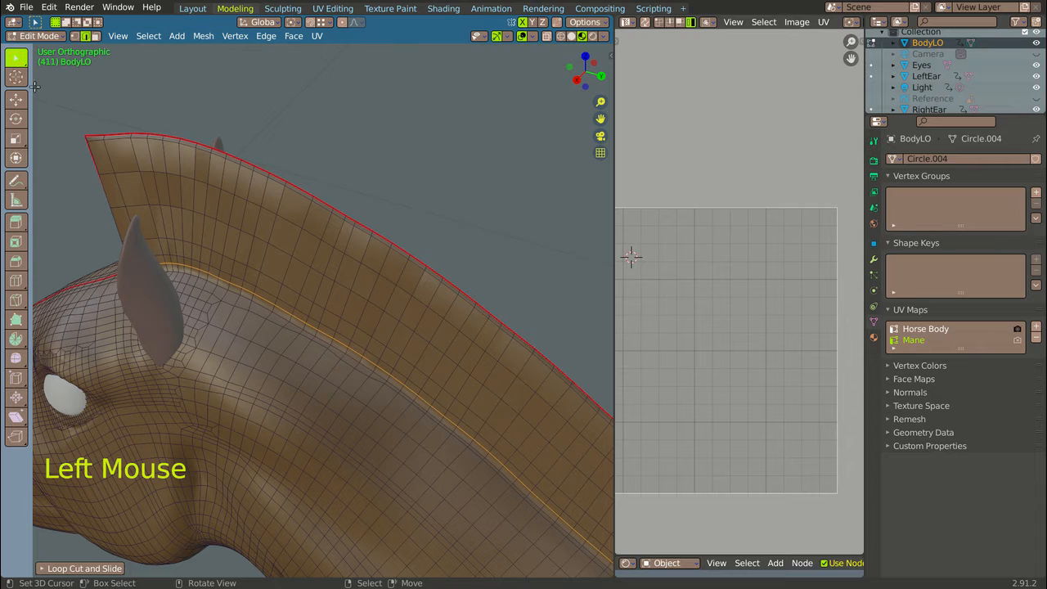
left_click(16, 99)
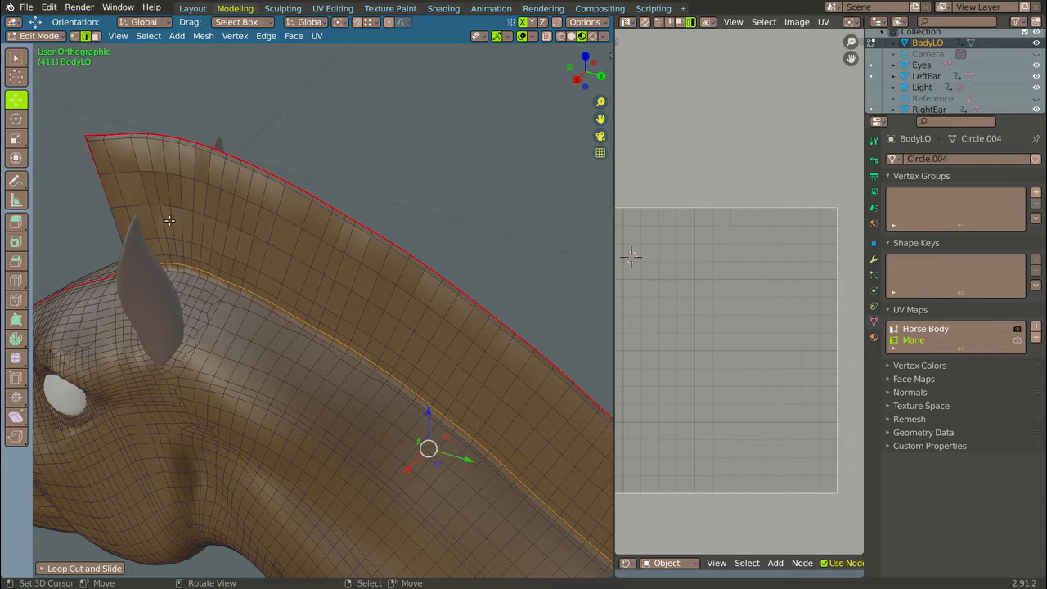
Make the Mane UV map active and circle-select the rear portion of the mane down to its lower end
scroll(406, 193, "down", 6)
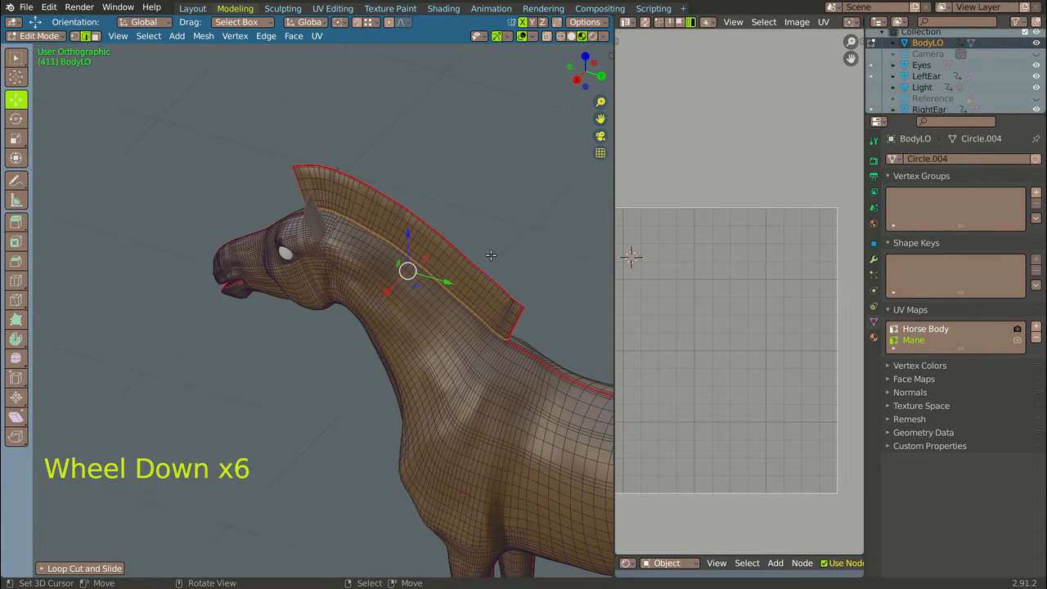
scroll(490, 255, "up", 12)
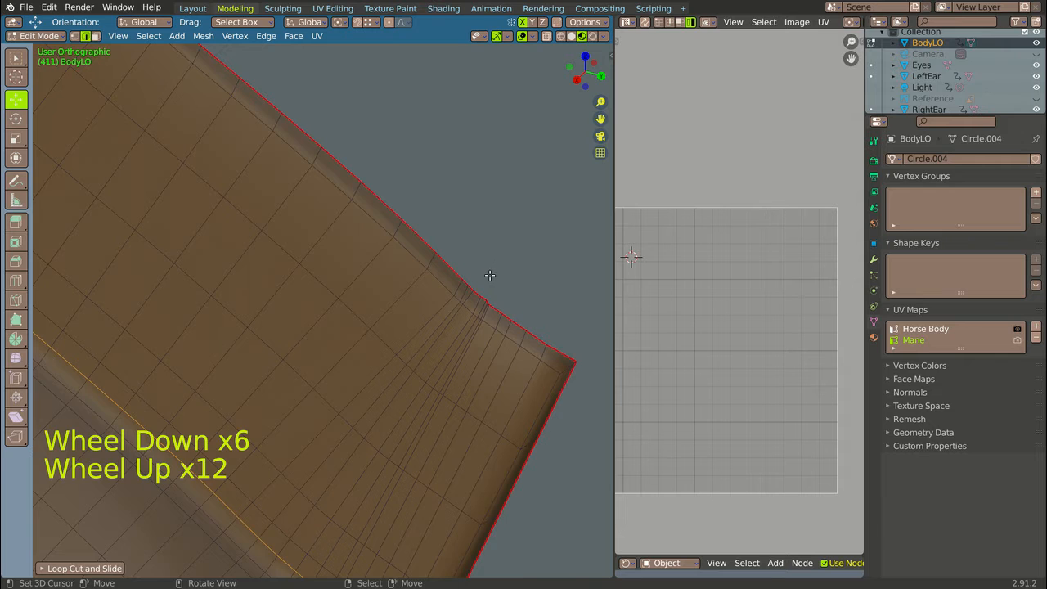
scroll(488, 274, "down", 5)
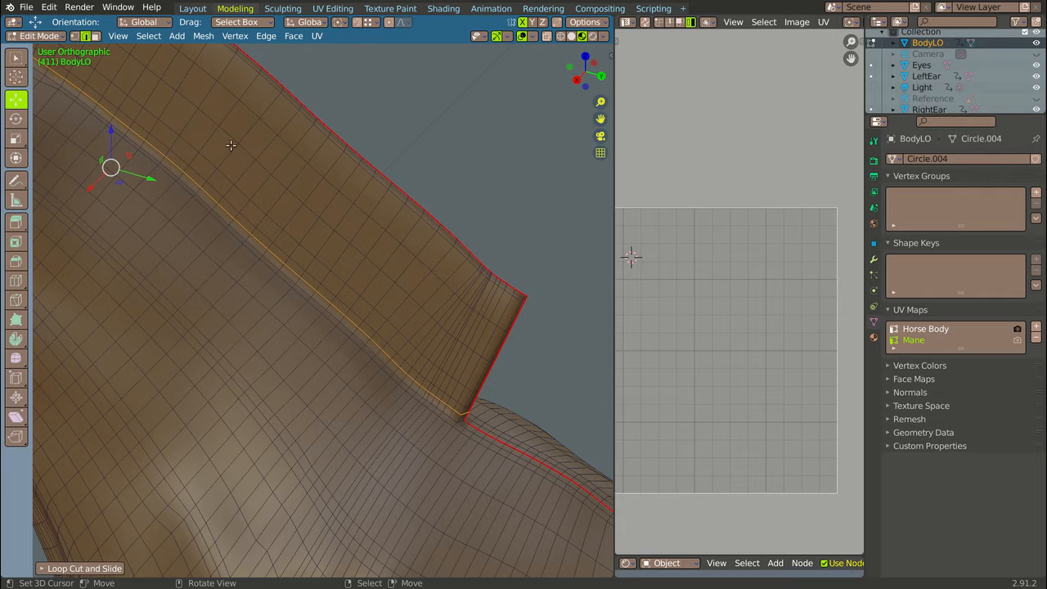
scroll(355, 250, "down", 6)
scroll(273, 123, "up", 1)
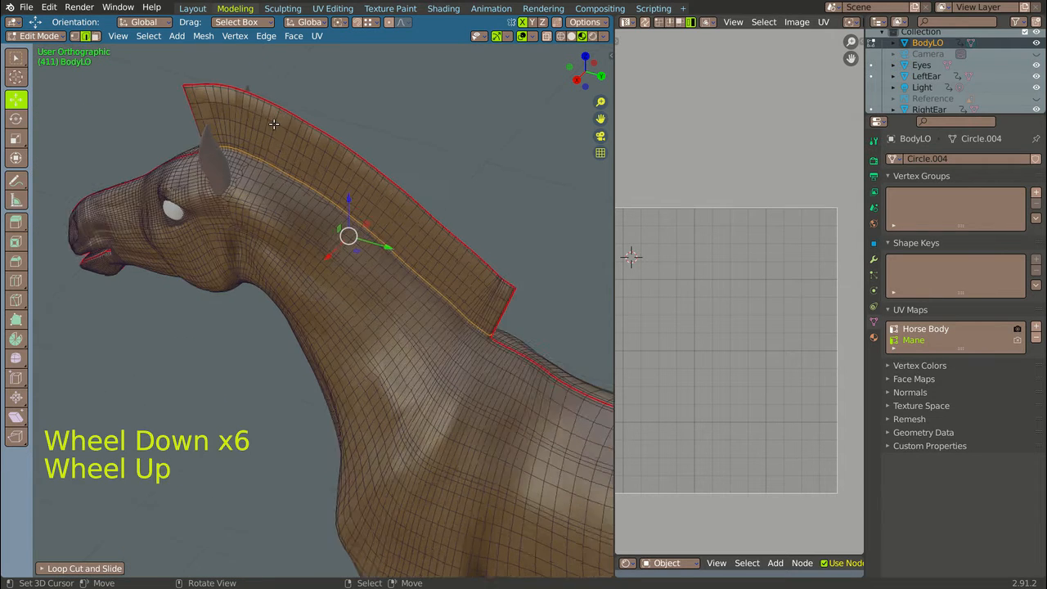
scroll(273, 124, "up", 1)
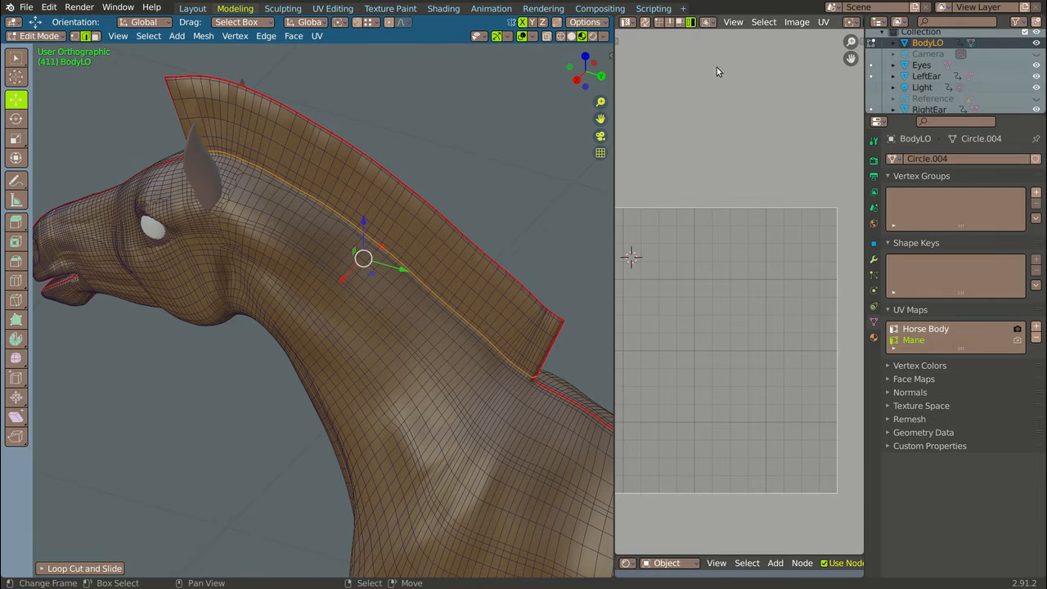
left_click(913, 343)
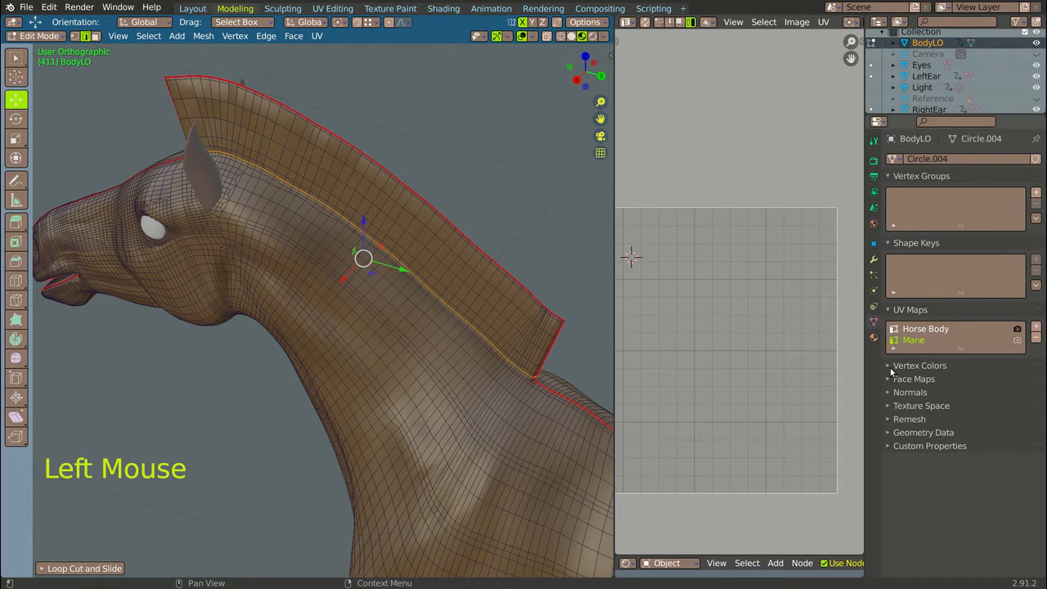
scroll(454, 138, "down", 2)
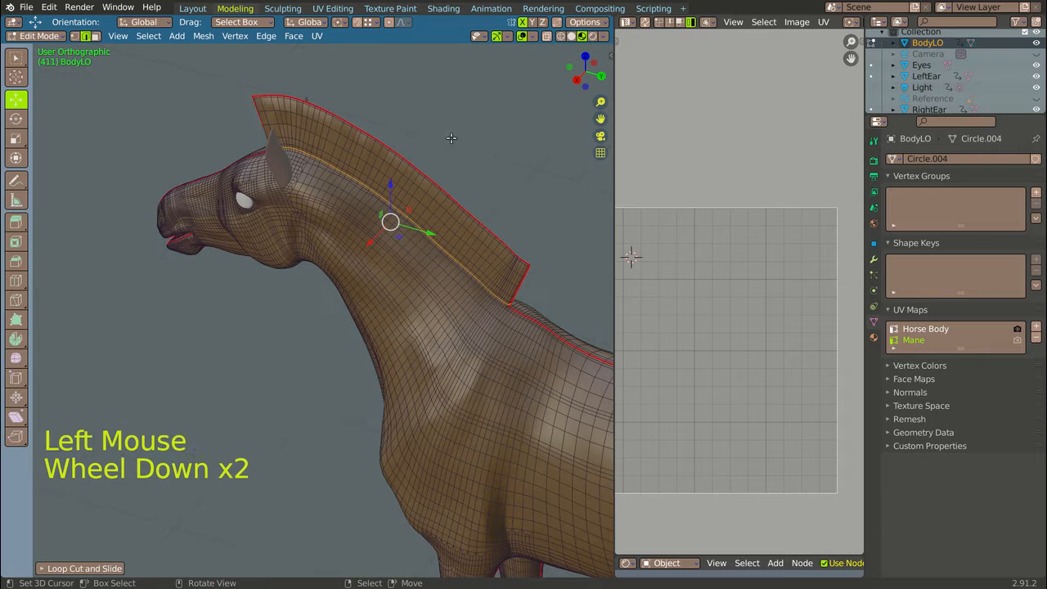
key("c")
mouse_move(360, 127)
left_mouse_down()
mouse_move(401, 168)
mouse_move(455, 196)
mouse_move(509, 266)
mouse_move(400, 181)
left_mouse_up()
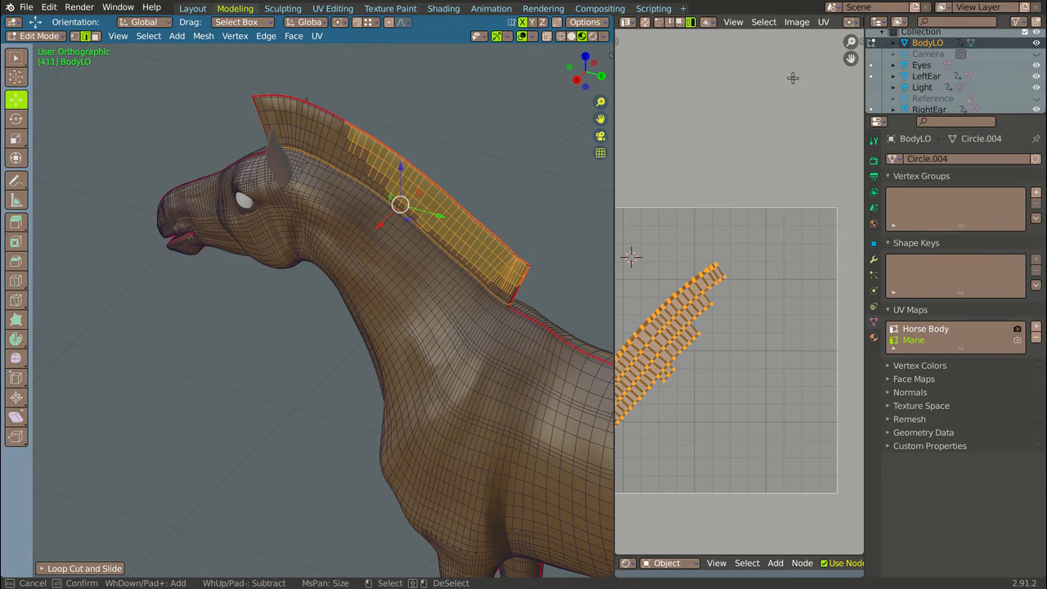
Bring up Export UV Layout for the selected mane UVs
right_click(824, 22)
right_click(823, 22)
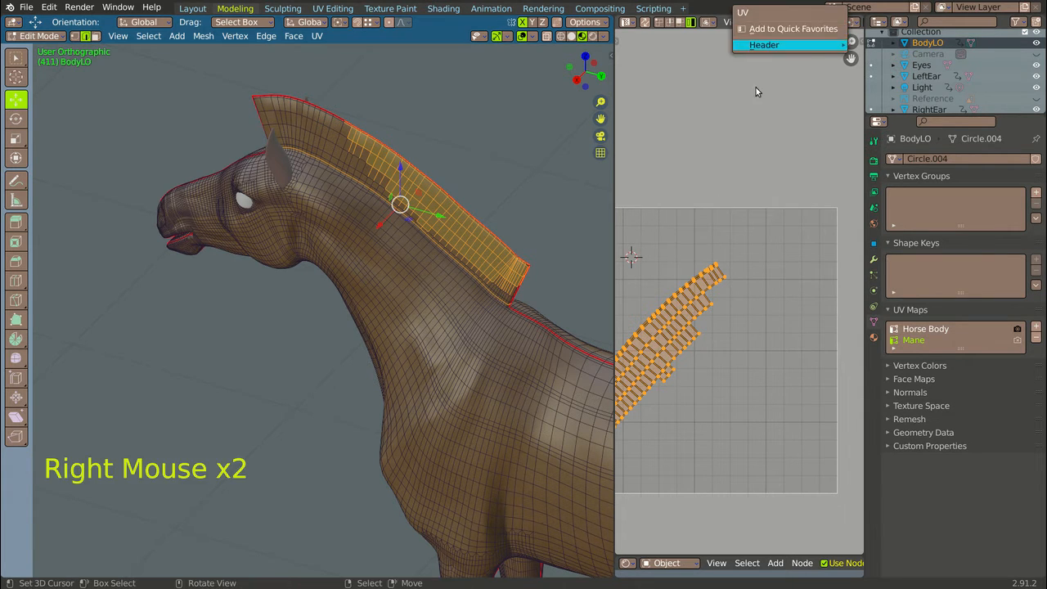
left_click(823, 23)
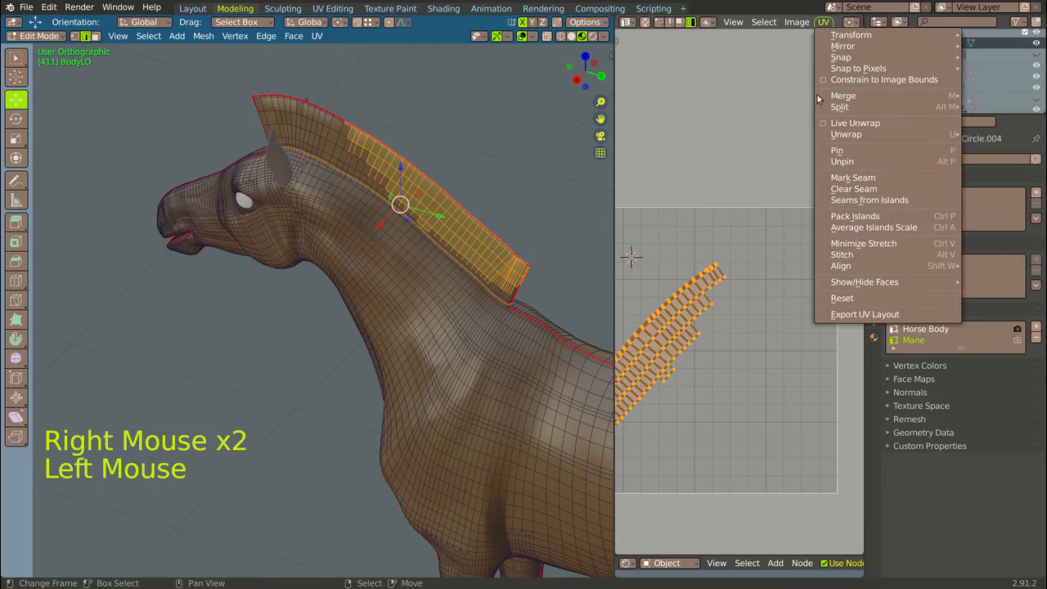
left_click(858, 313)
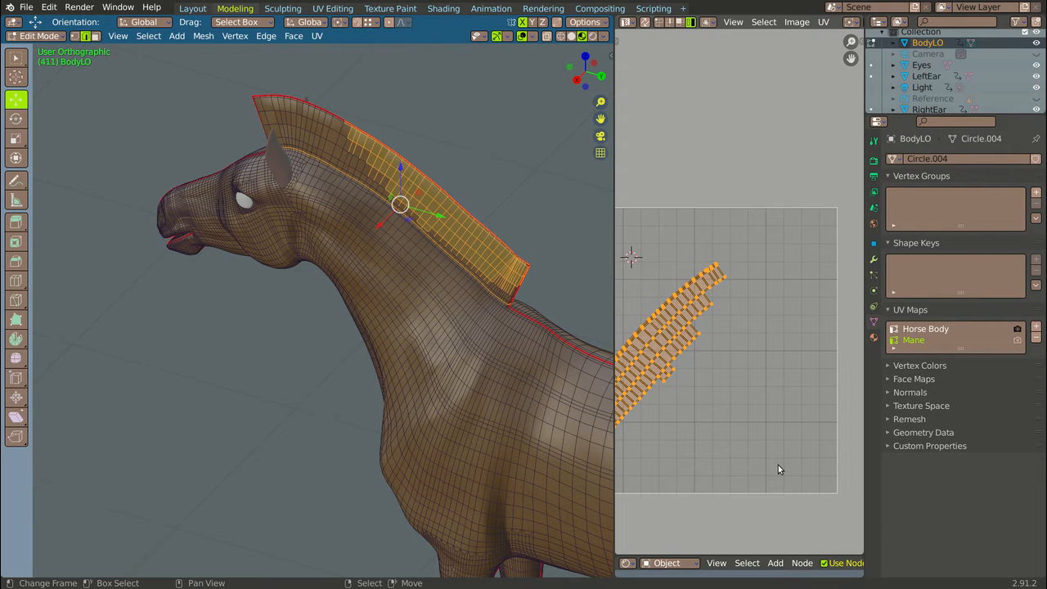
left_click(823, 22)
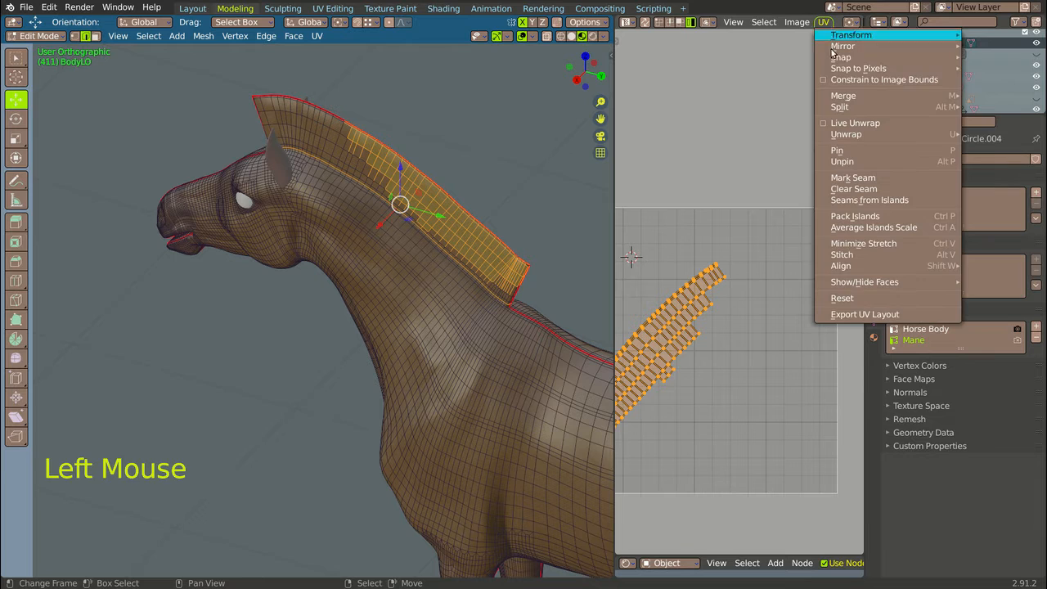
left_click(883, 316)
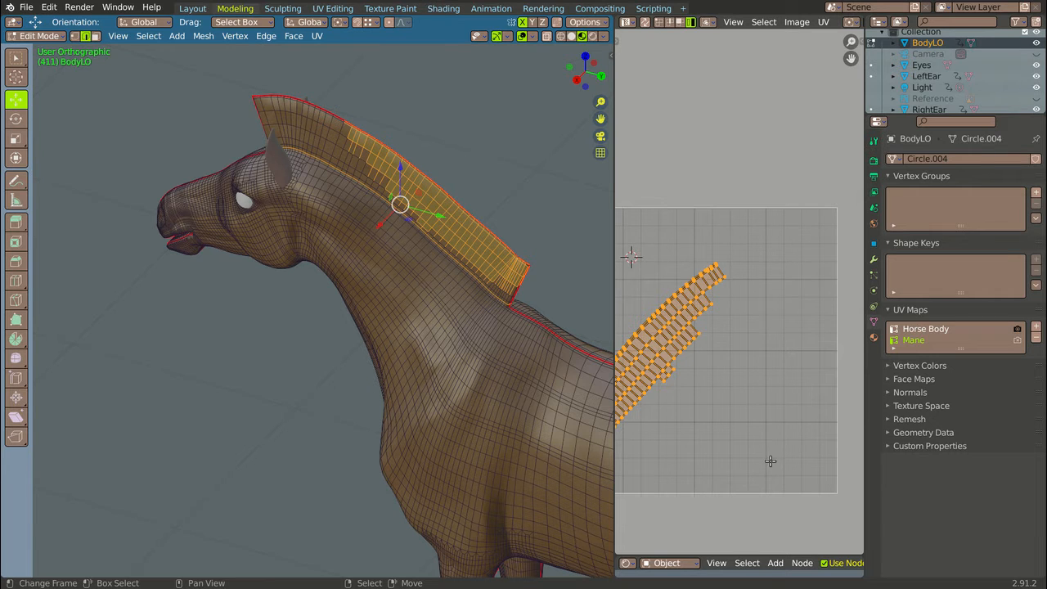
Show the horse's tail in the right orthographic view with see-through wireframe shading
scroll(716, 325, "down", 6)
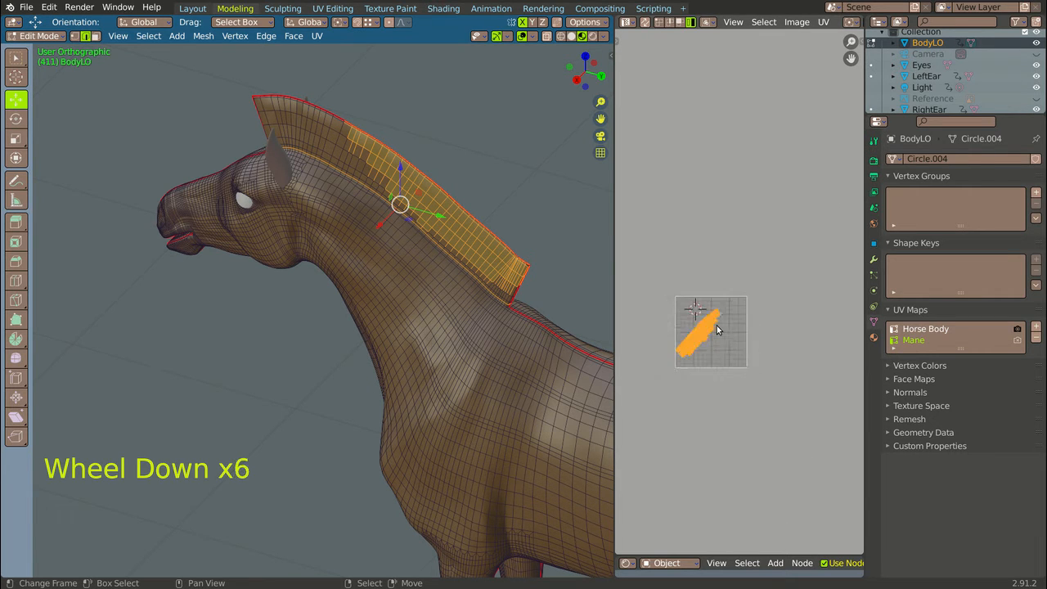
scroll(716, 326, "up", 2)
scroll(244, 100, "up", 2)
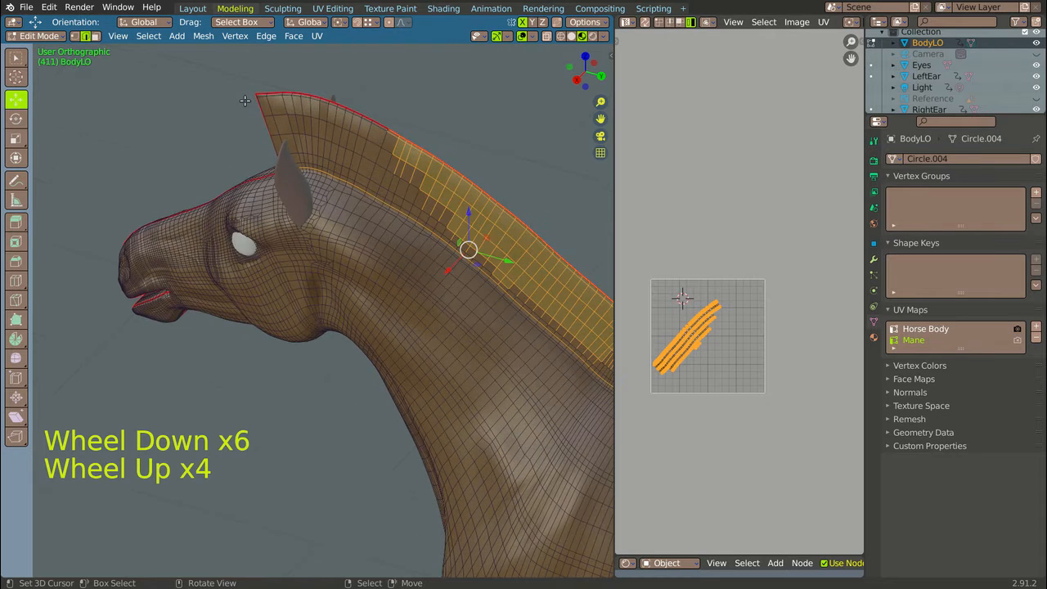
scroll(245, 101, "down", 10)
middle_click_drag(352, 103, 366, 238)
scroll(368, 103, "up", 4)
scroll(375, 203, "up", 2)
scroll(376, 204, "up", 3)
scroll(366, 239, "up", 4)
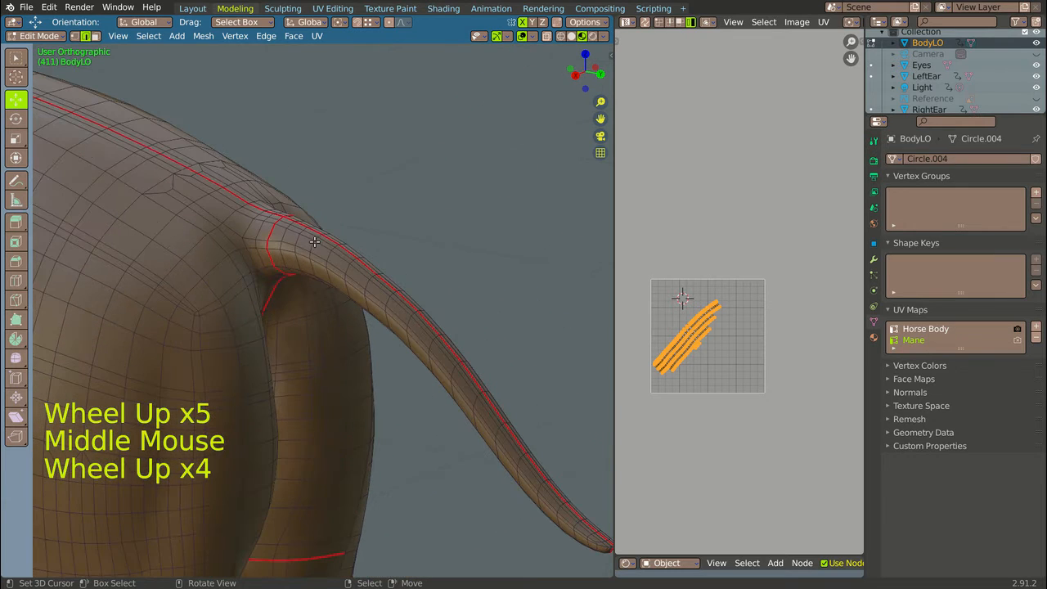
scroll(288, 225, "down", 1)
key("KP_3")
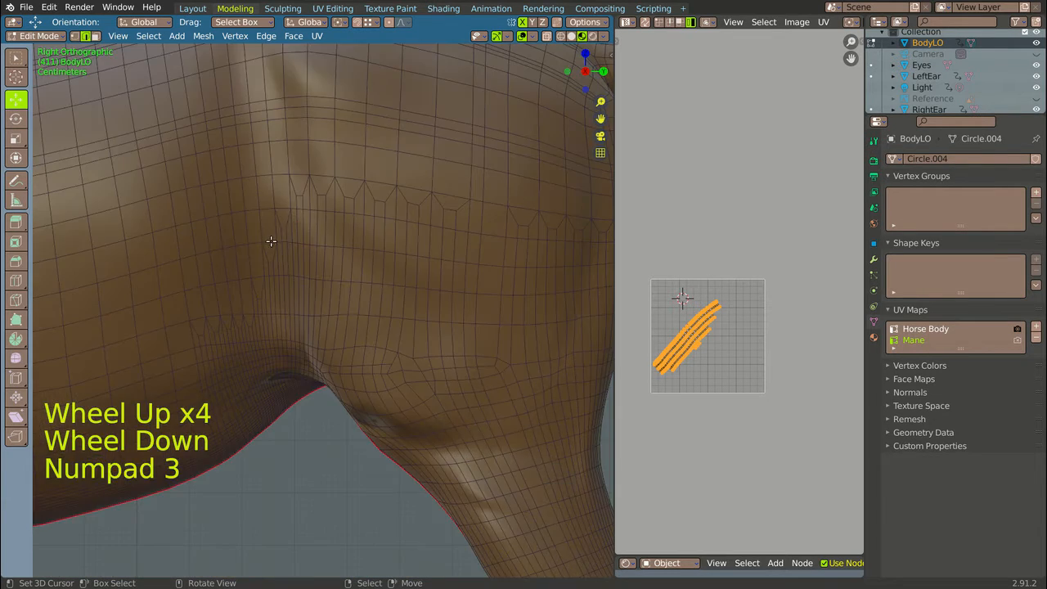
scroll(461, 191, "down", 4)
scroll(465, 170, "up", 2)
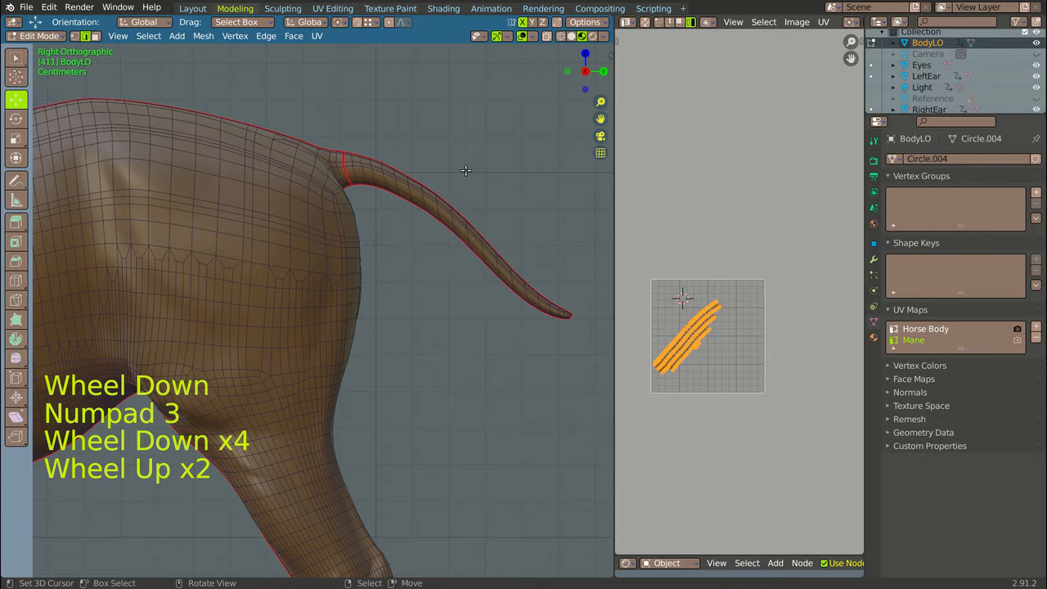
key("z")
key("z")
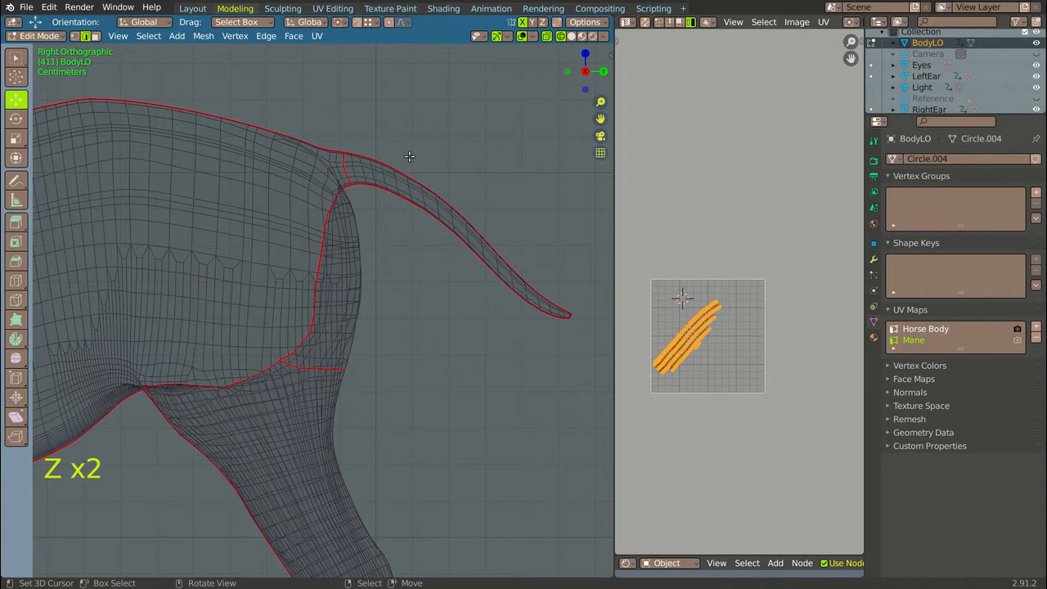
Switch to face selection and circle-select all the tail's faces from the base seam to the tip
left_click(94, 36)
key("c")
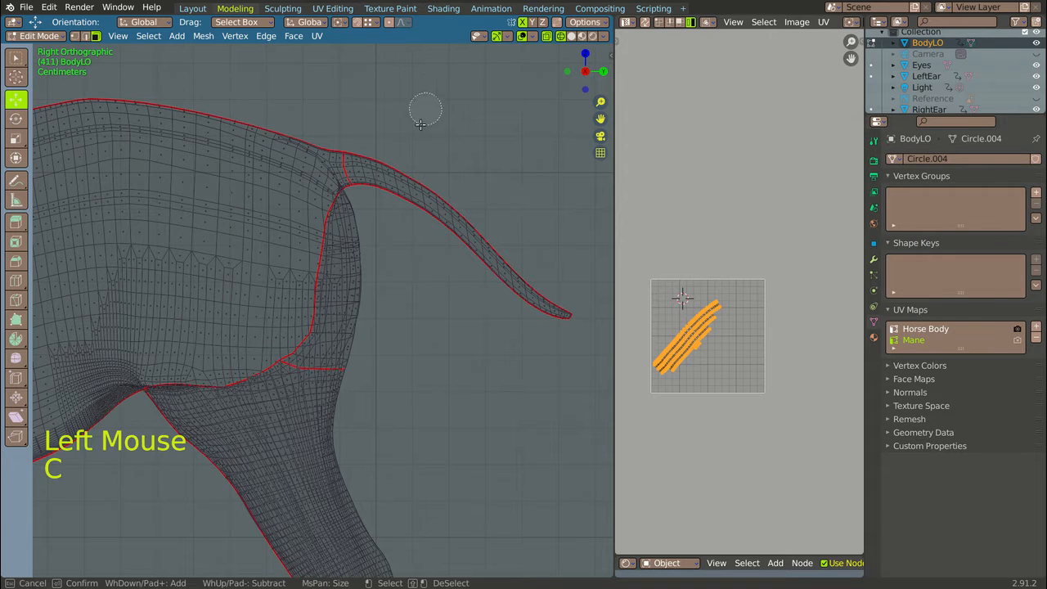
left_click(364, 166)
mouse_move(364, 166)
left_mouse_down()
mouse_move(353, 157)
mouse_move(368, 180)
mouse_move(393, 178)
mouse_move(567, 308)
mouse_move(463, 174)
left_mouse_up()
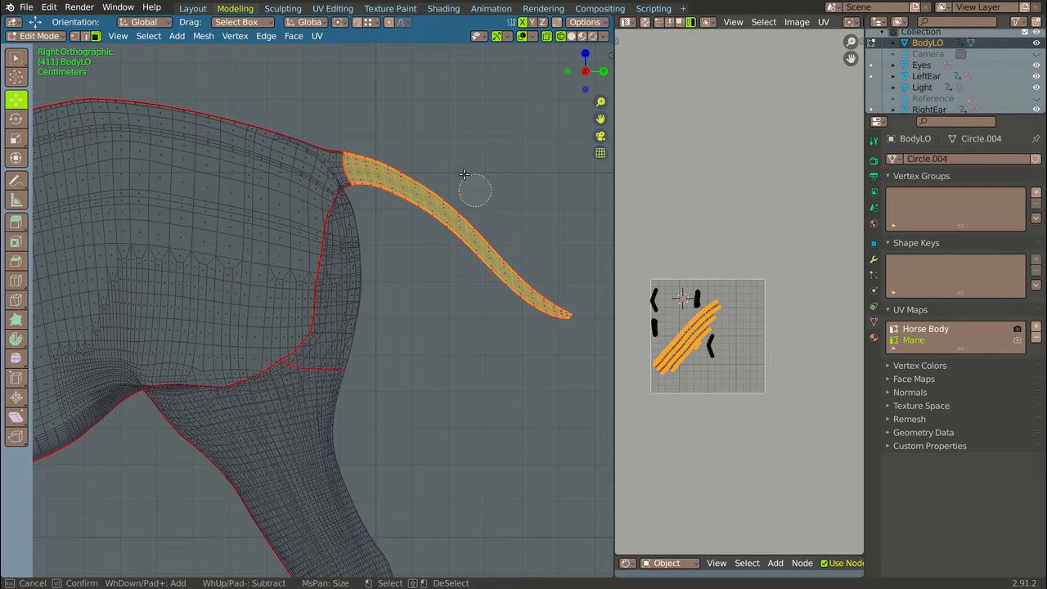
right_click(367, 140)
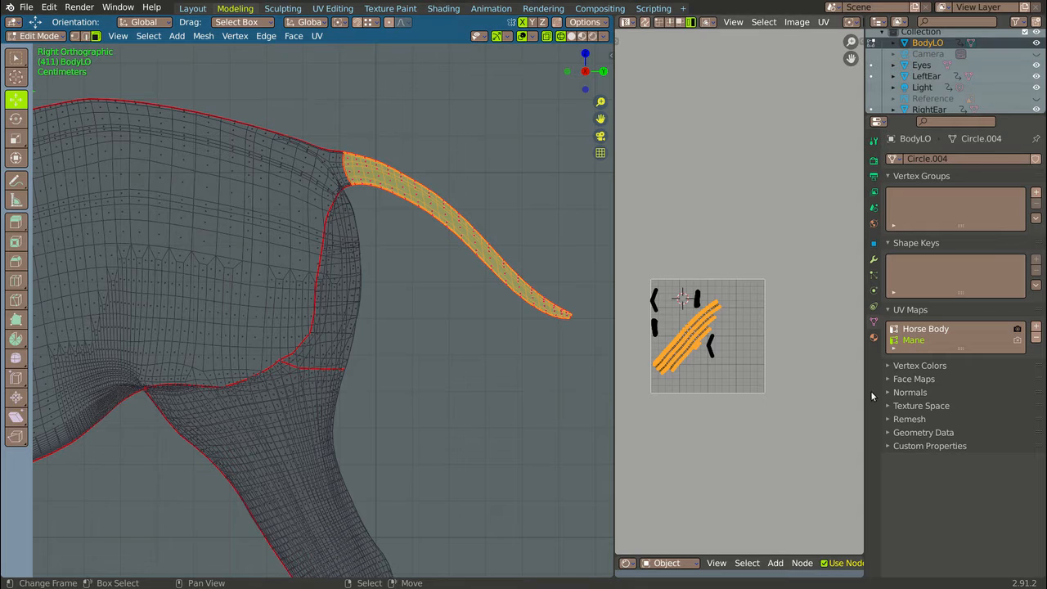
Add a third UV map to the horse body mesh and name it Tail
left_click(1035, 326)
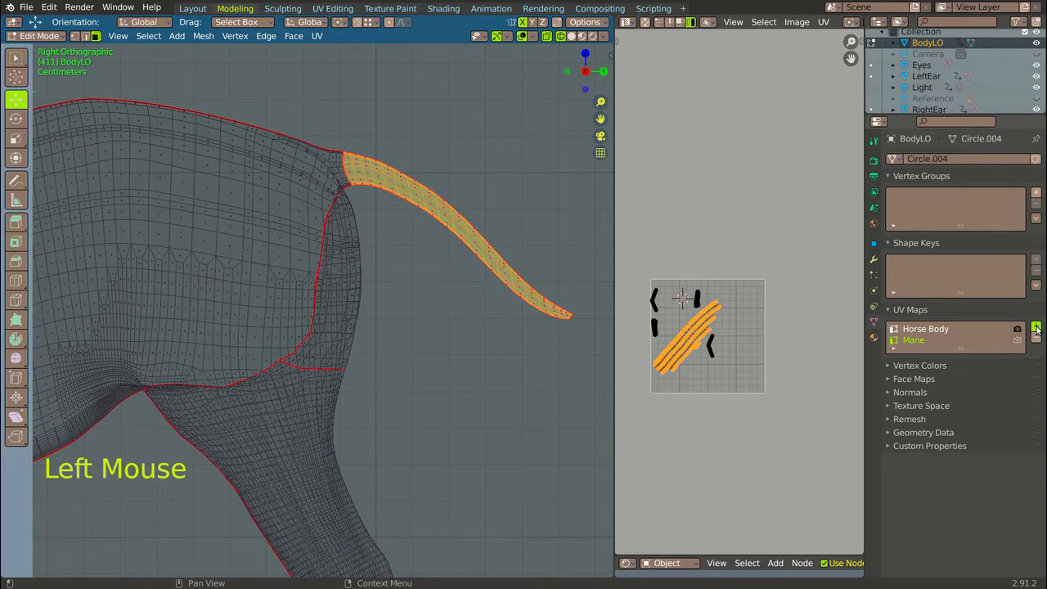
left_click(907, 351)
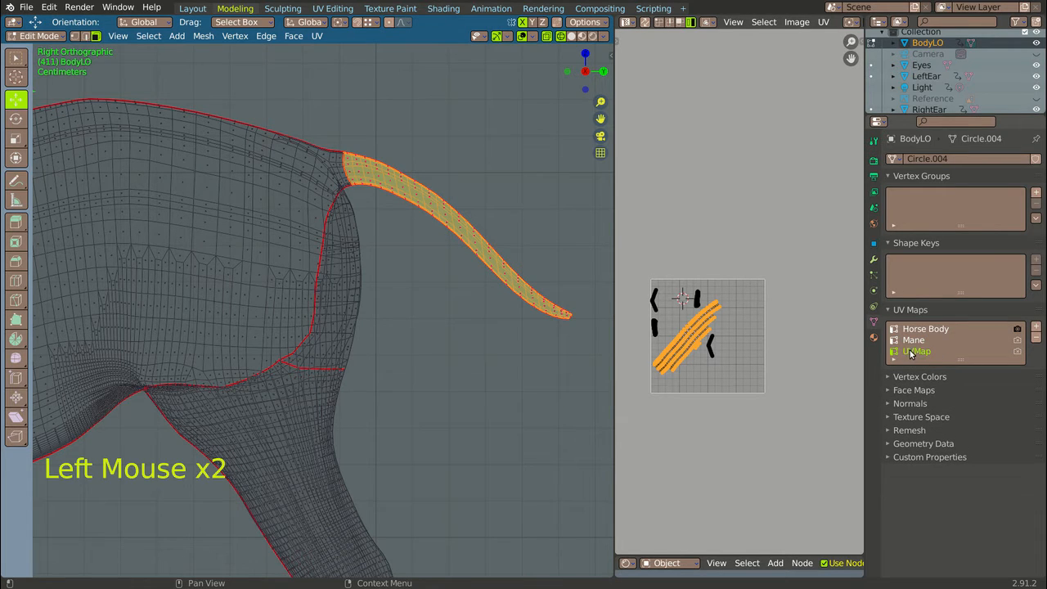
double_click(910, 351)
type("T")
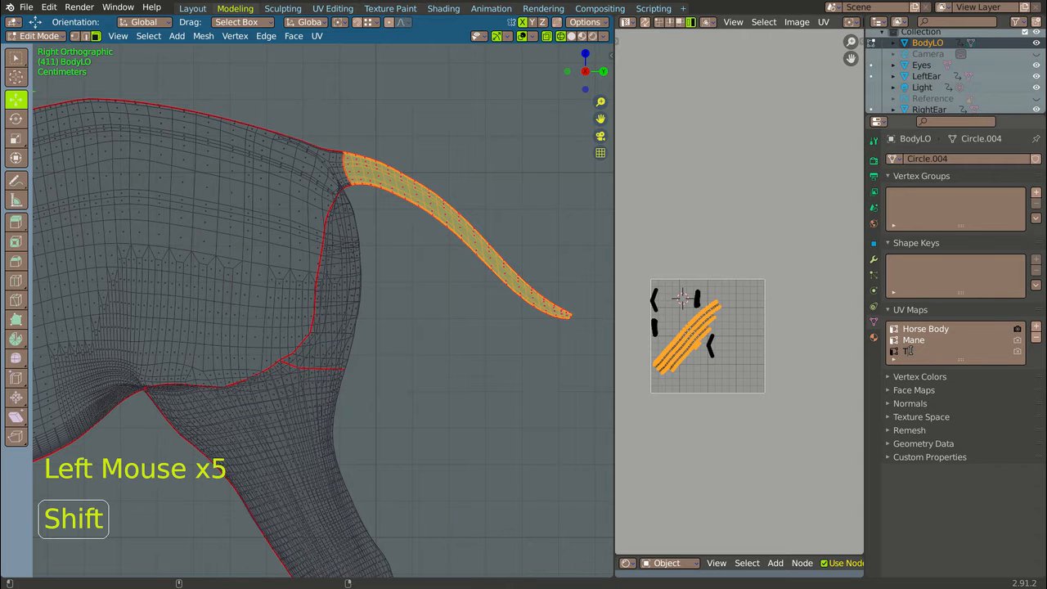
type("ail")
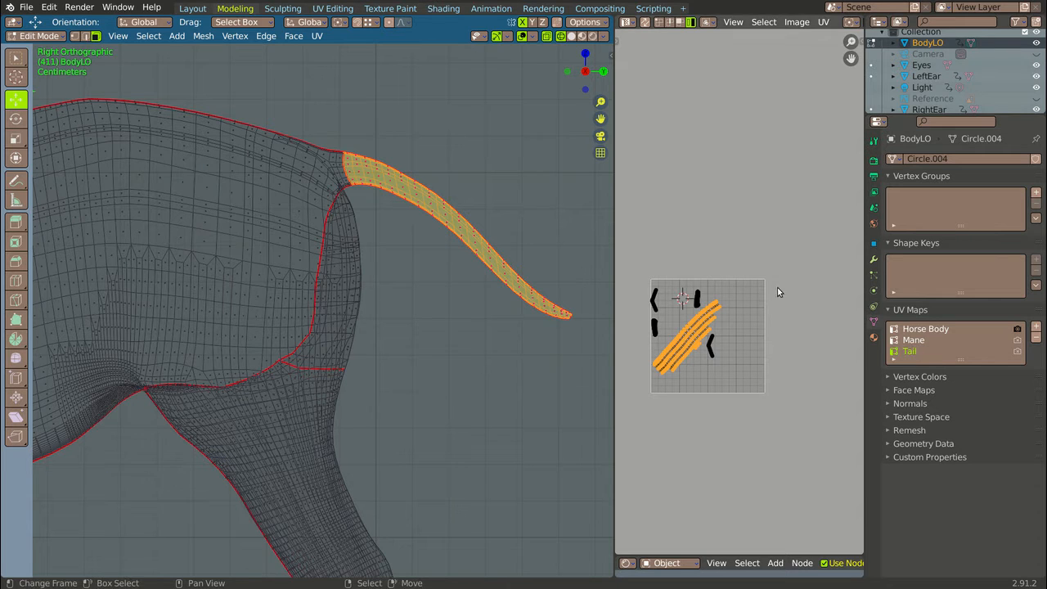
Clear the whole selection, including the mane, and circle-select only the tail's faces again
scroll(518, 203, "down", 6)
scroll(506, 157, "up", 1)
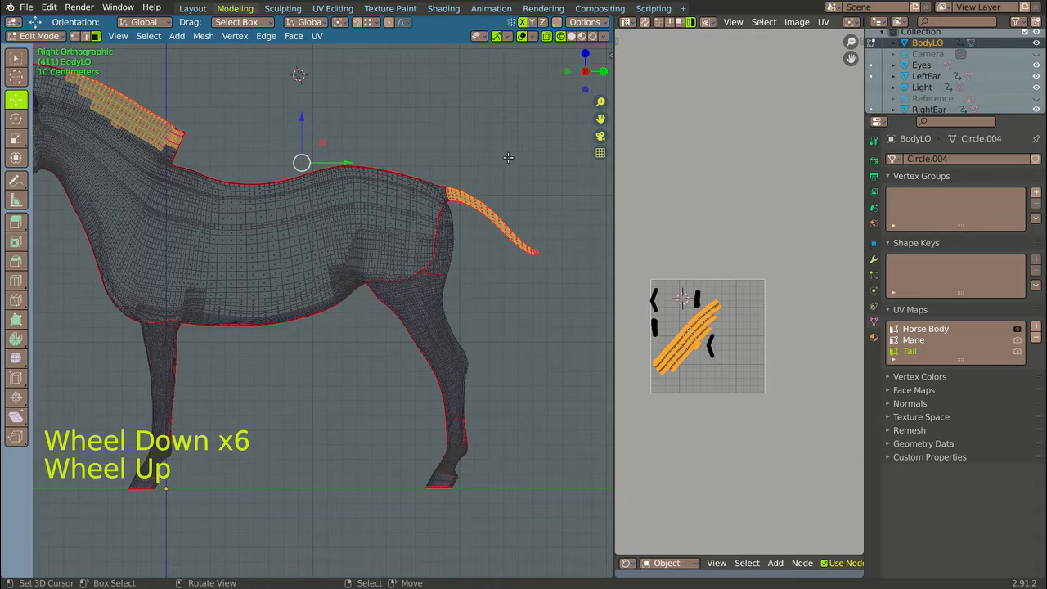
key("a")
scroll(499, 156, "up", 8)
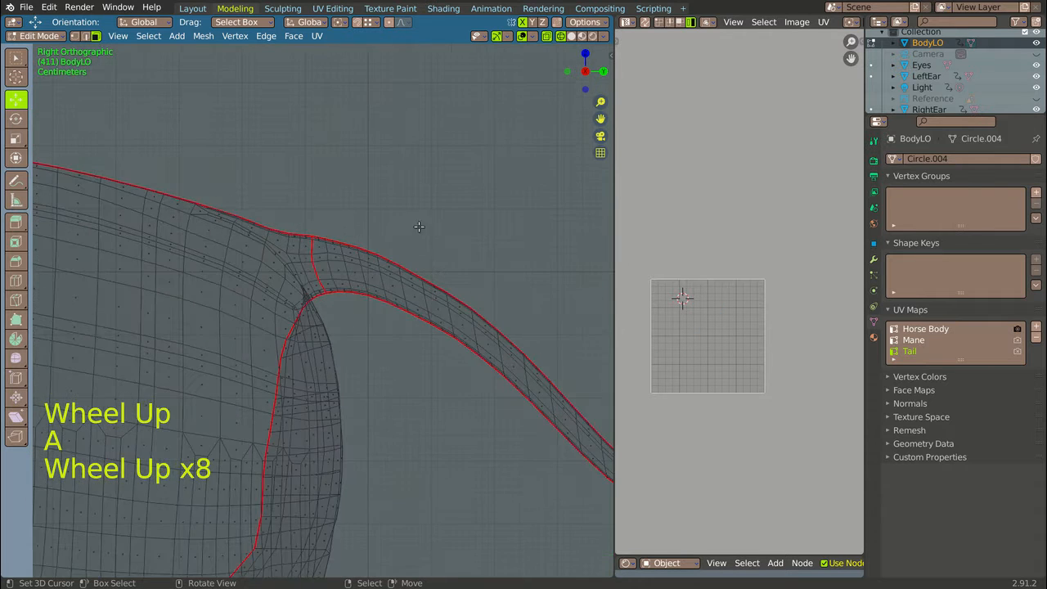
scroll(300, 246, "down", 3)
scroll(421, 254, "up", 1)
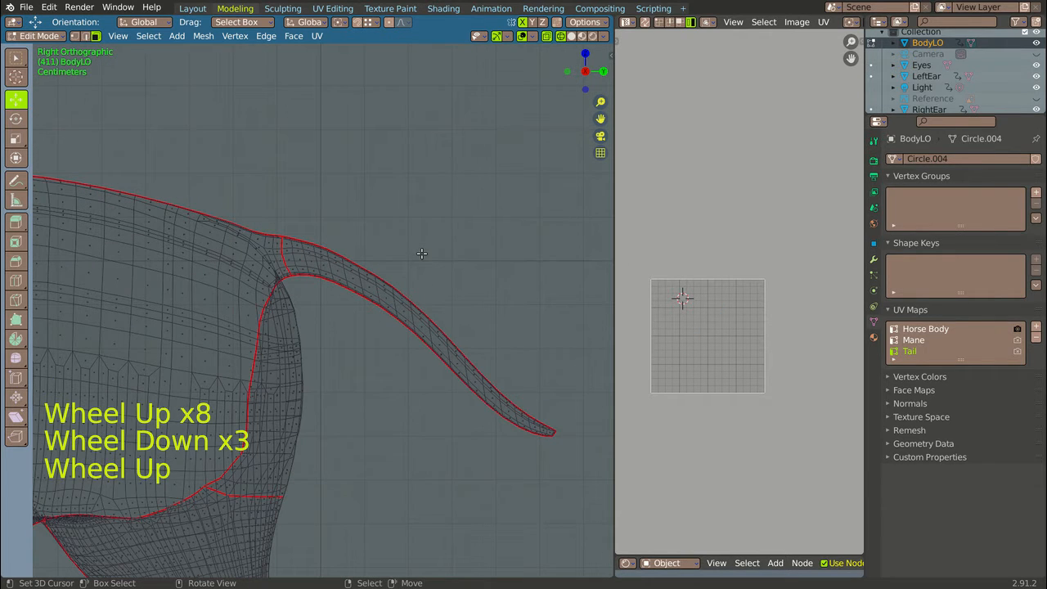
key("c")
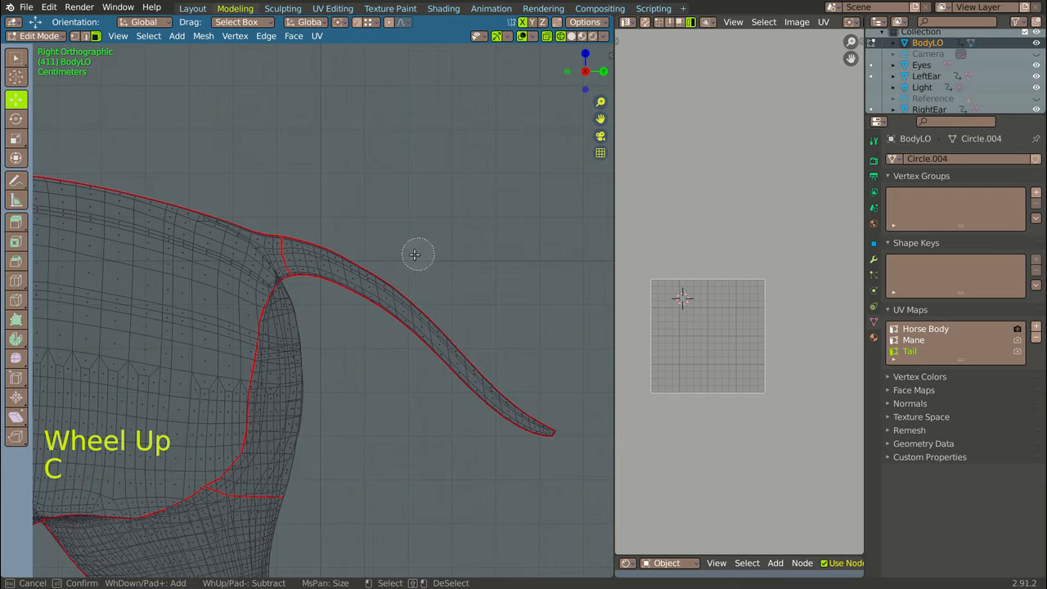
left_click(302, 251)
left_click_drag(302, 251, 305, 258)
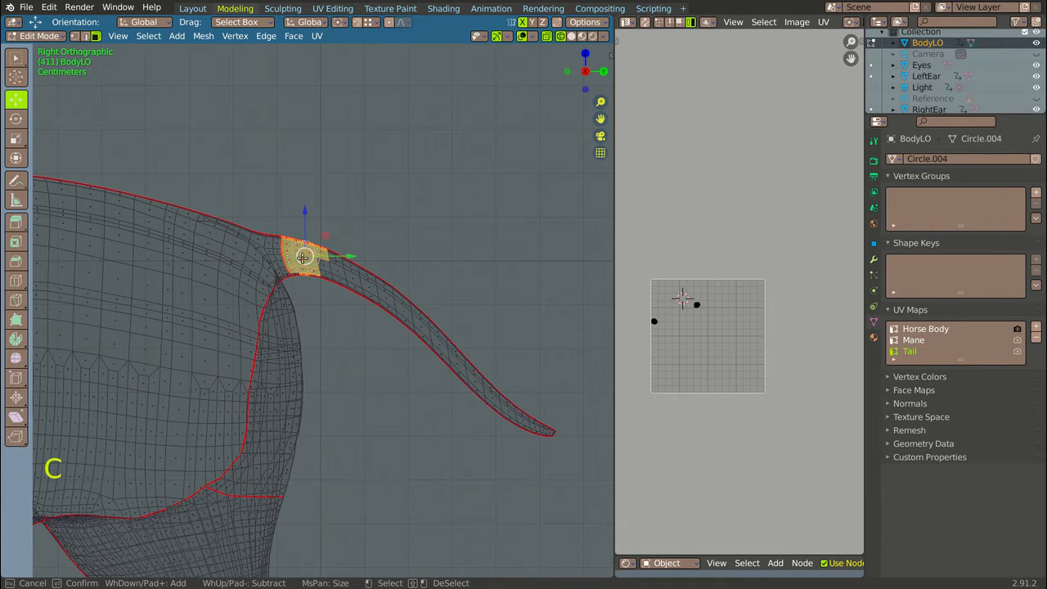
mouse_move(301, 251)
left_mouse_down()
mouse_move(348, 266)
mouse_move(466, 346)
mouse_move(561, 429)
mouse_move(426, 344)
left_mouse_up()
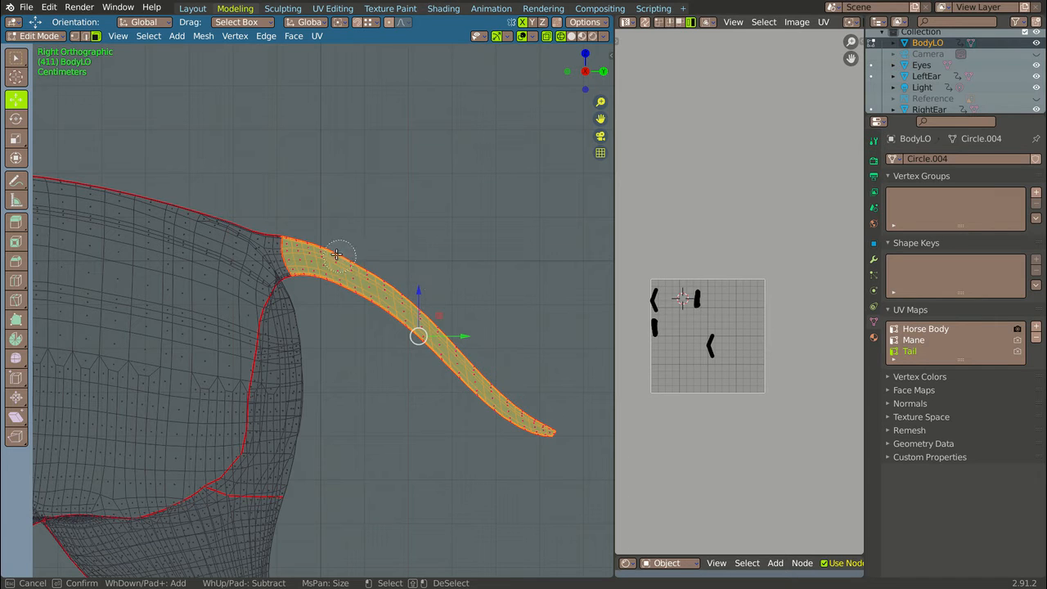
Finish the circle selection of the tail's faces and unwrap them into the Tail UV map
right_click(352, 209)
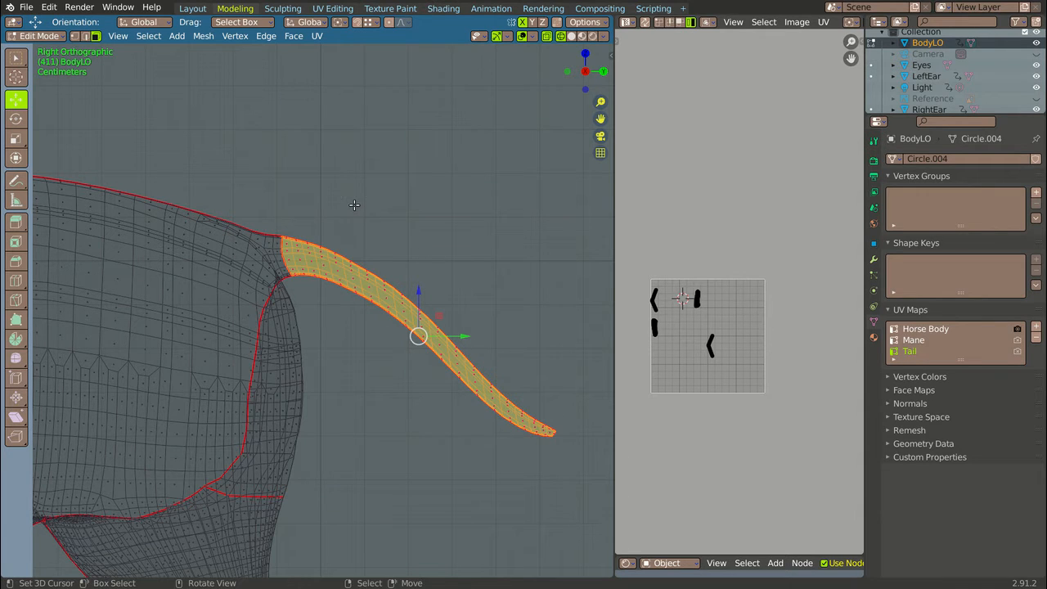
key("u")
left_click(367, 155)
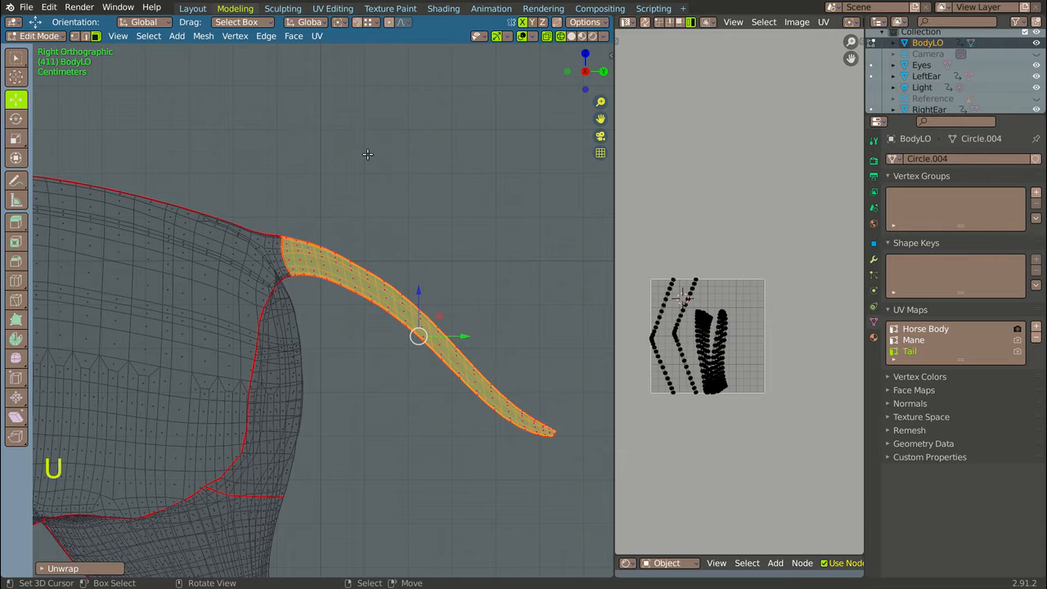
Scale down the two tall chevron-shaped UV islands one after the other in the Tail layout
scroll(832, 366, "up", 3)
scroll(827, 334, "down", 2)
middle_click_drag(828, 334, 677, 324)
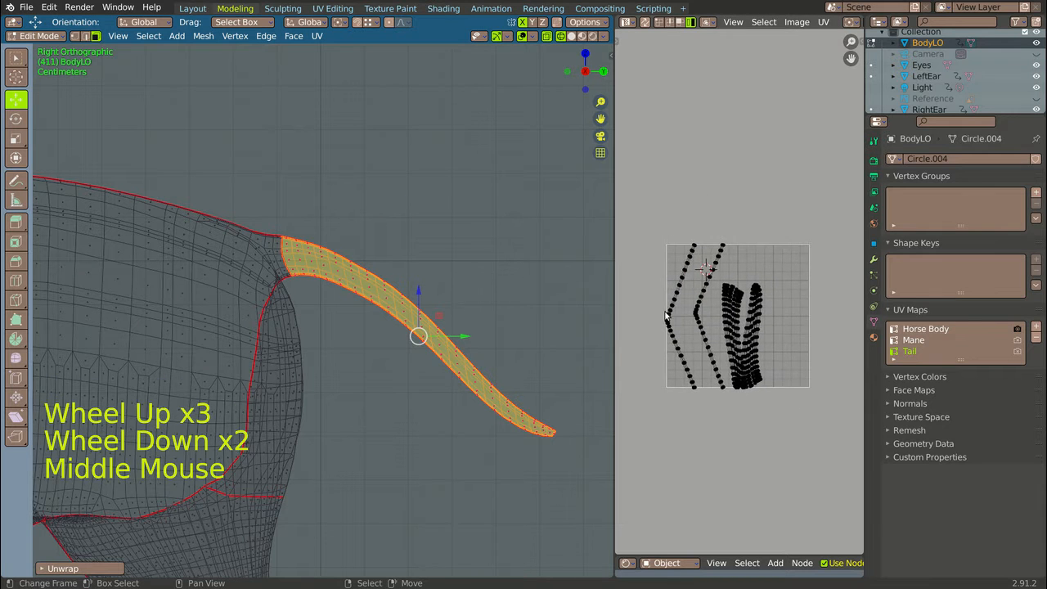
scroll(677, 324, "up", 8)
right_click(682, 349)
scroll(654, 337, "down", 3)
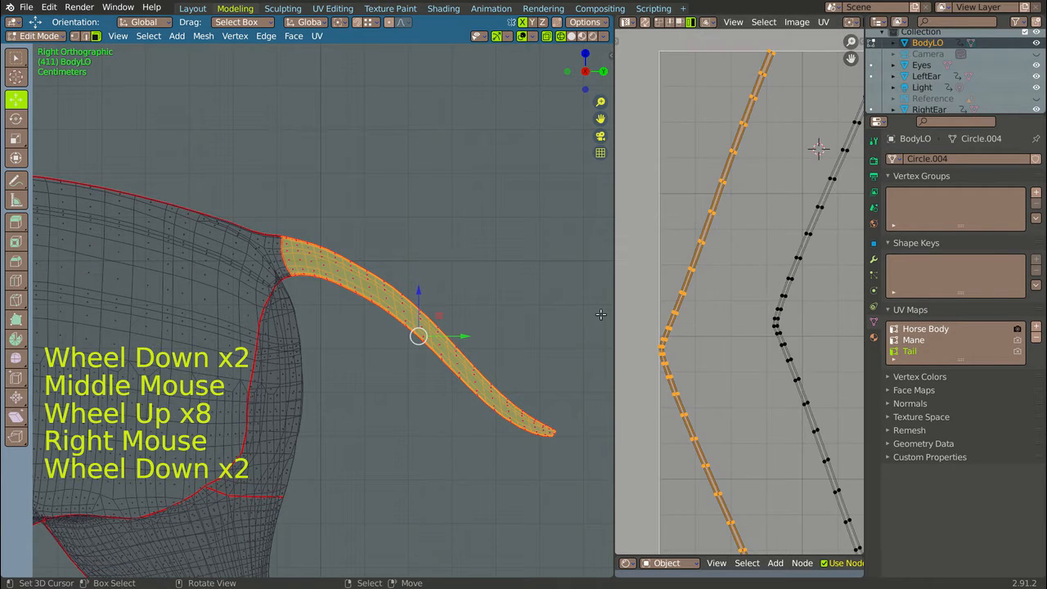
scroll(585, 282, "down", 2)
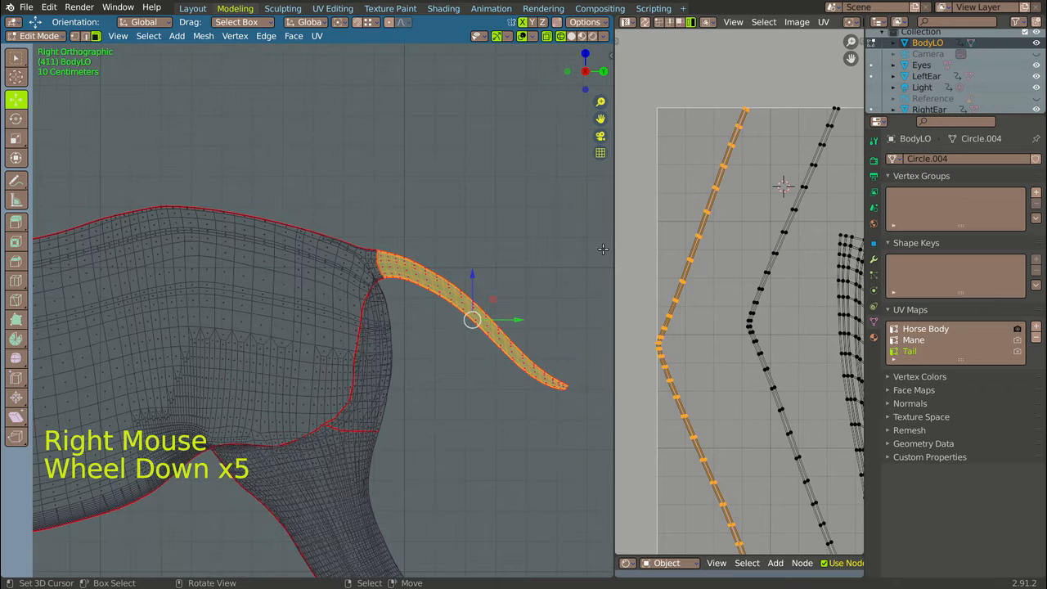
scroll(662, 228, "down", 3)
key("s")
left_click(667, 295)
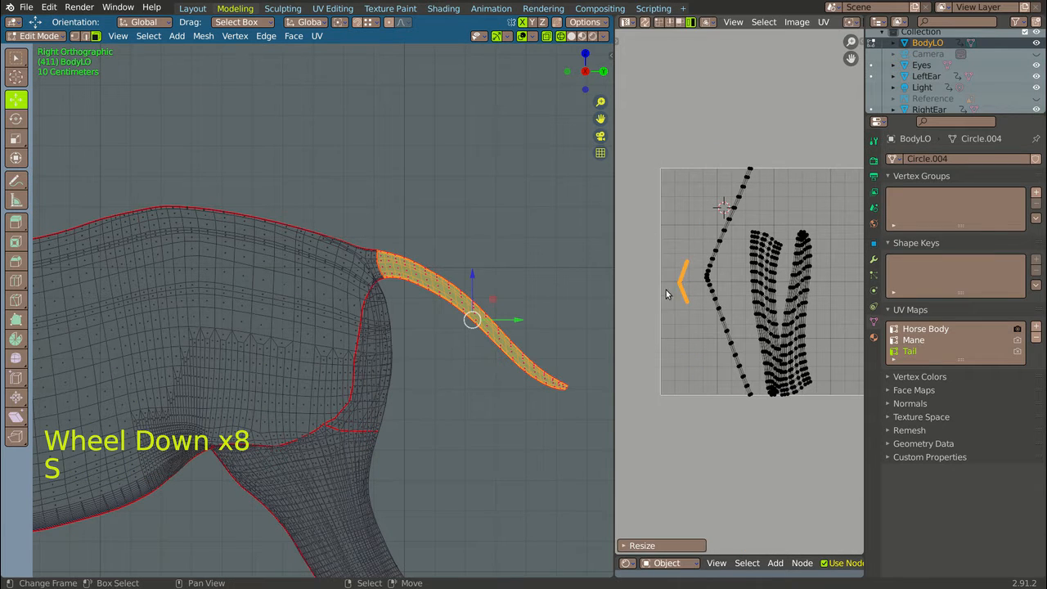
right_click(718, 264)
key("s")
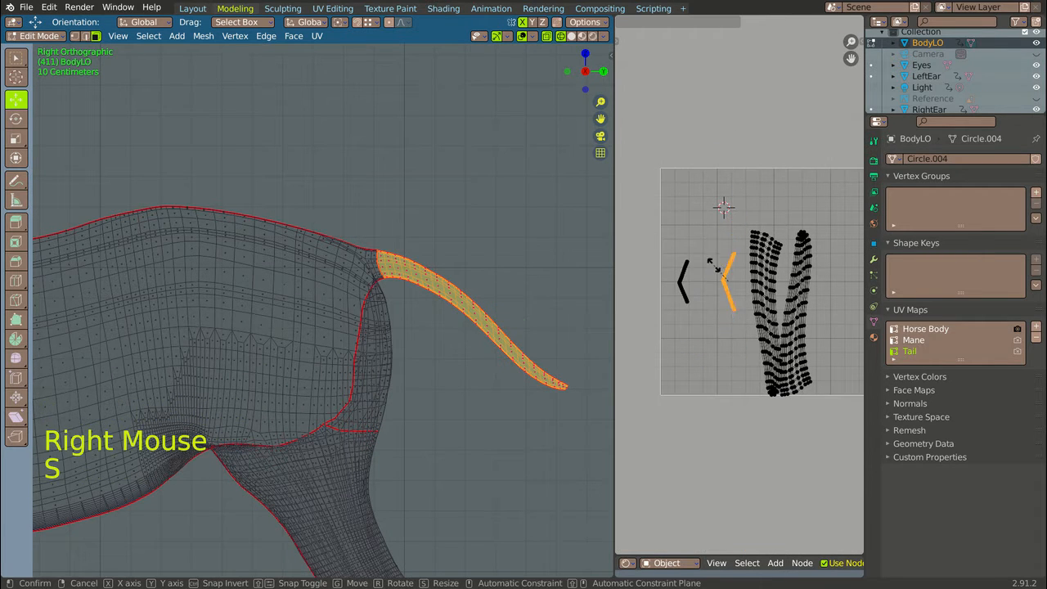
Move both small chevron UV islands to the lower-left edge of the UV square and shrink them further
right_click_drag(722, 272, 676, 384)
left_click(670, 377)
right_click_drag(682, 283, 669, 339)
left_click(669, 339)
key("s")
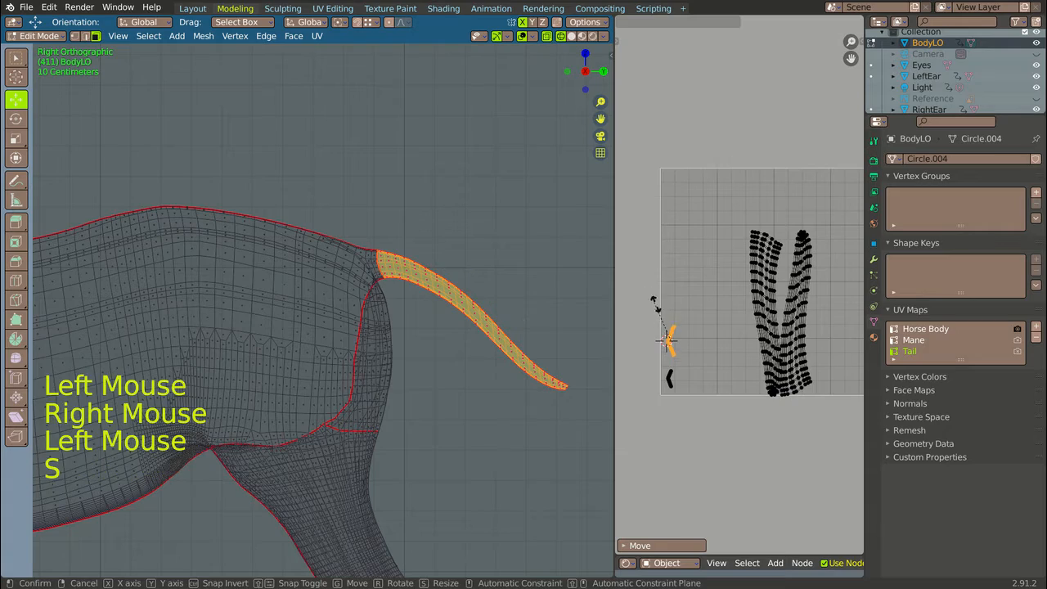
Fatten the whole selected tail along its normals by about 0.009 in the right orthographic view
scroll(474, 278, "down", 2)
middle_click_drag(474, 278, 417, 279)
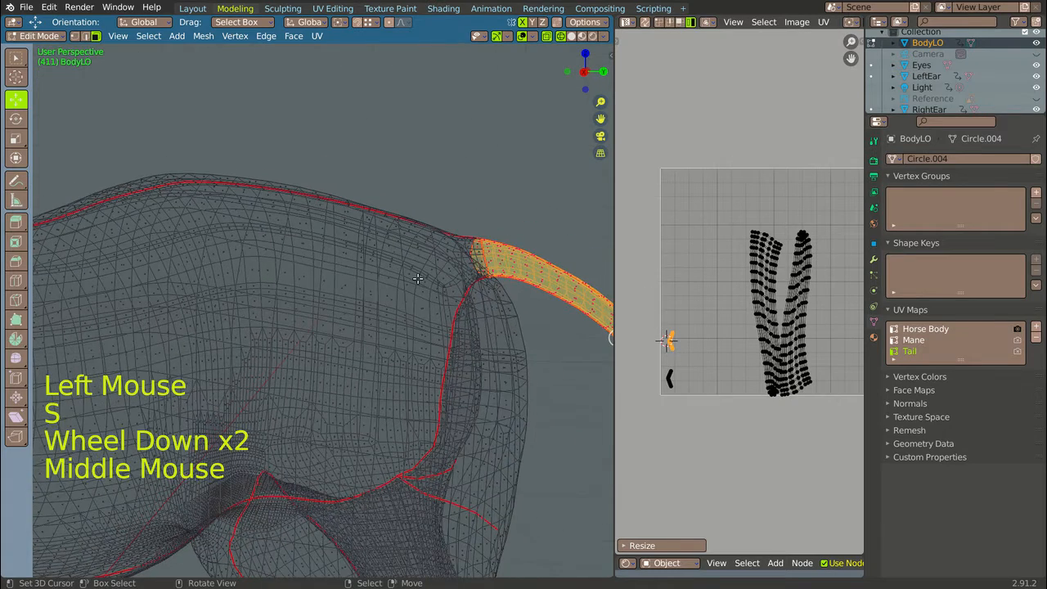
key("KP_3")
scroll(517, 291, "up", 3)
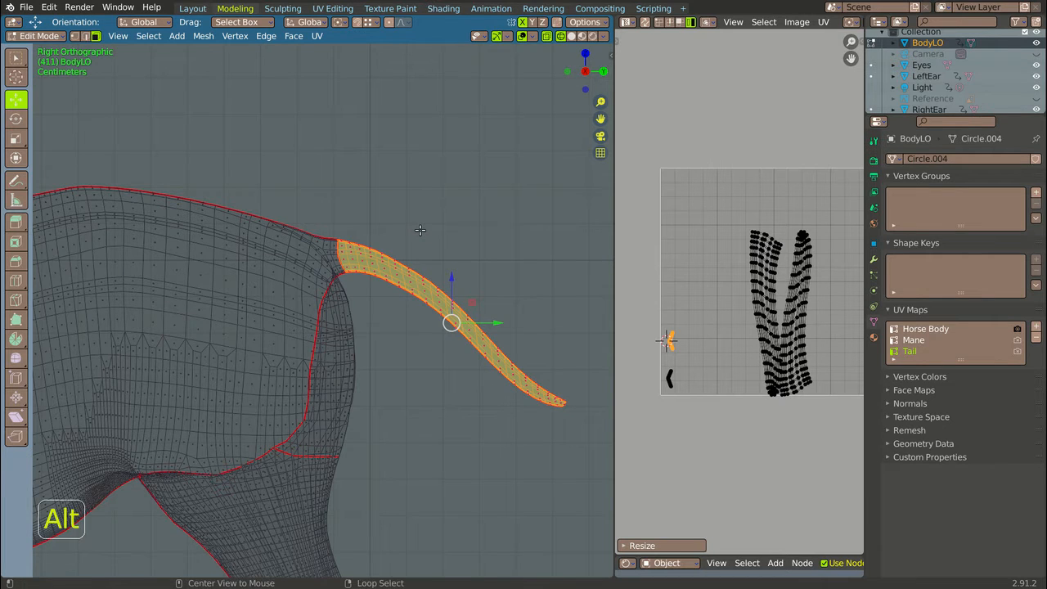
key("alt+s")
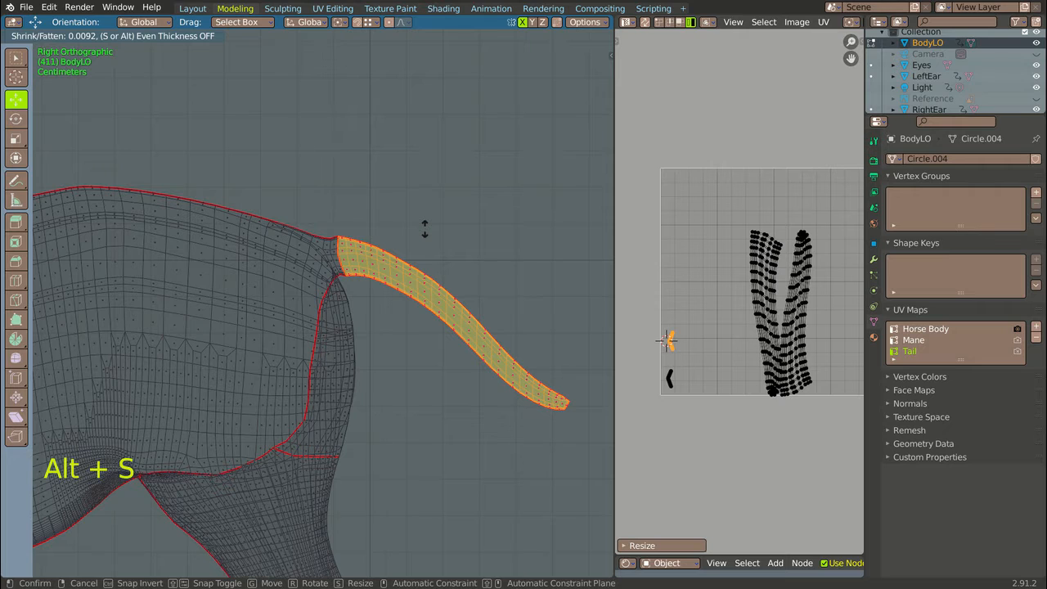
left_click(425, 228)
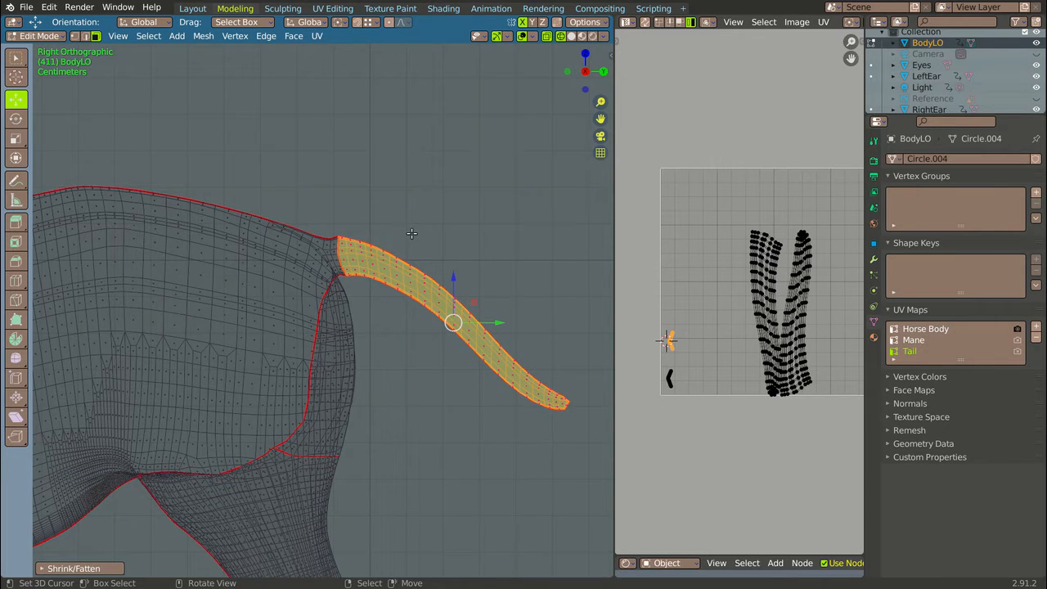
Deselect the face loop at the tail's base and fatten the remaining tail faces by about 0.012
right_click(339, 252, "alt+shift")
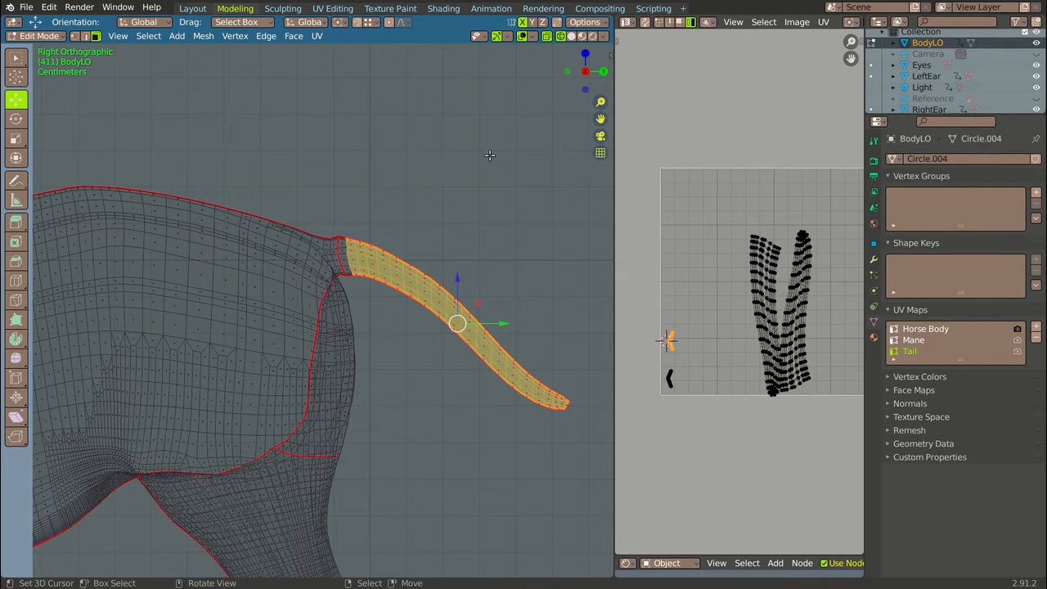
key("alt+s")
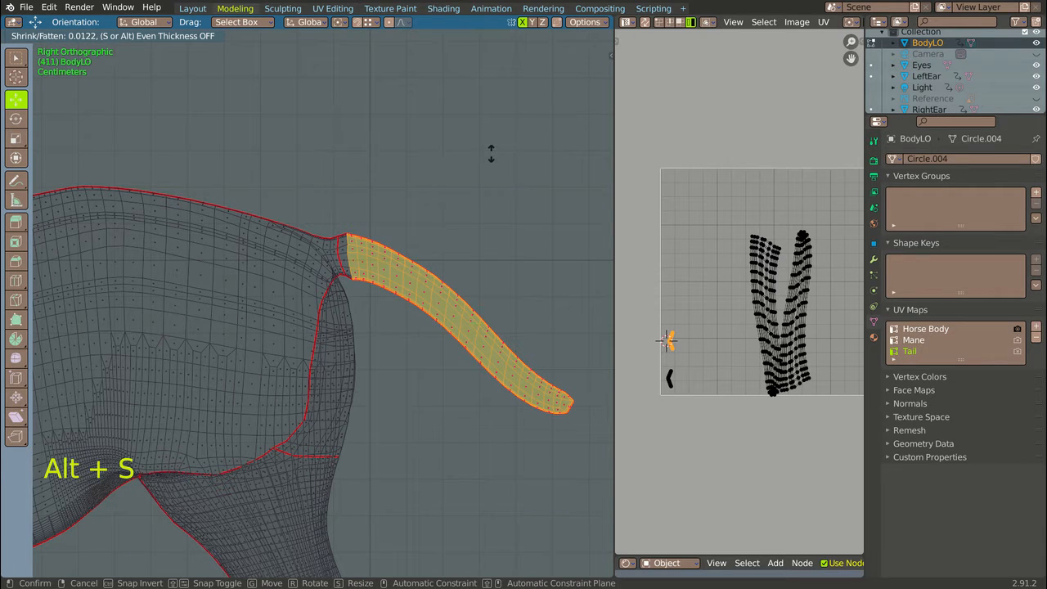
left_click(491, 153)
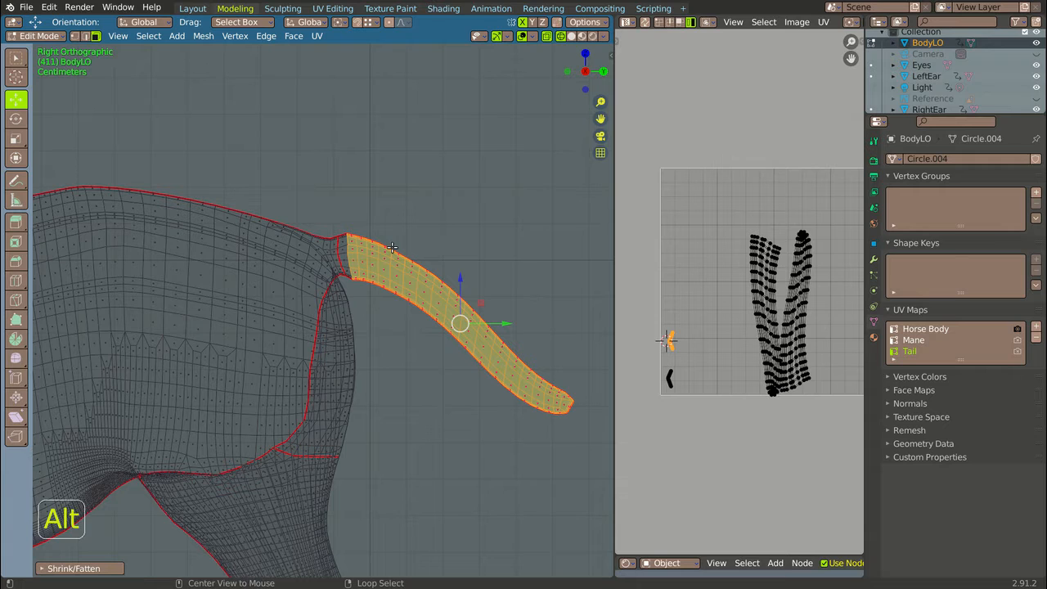
Drop the next face loop near the base from the selection and fatten the rest of the tail by about 0.015
right_click(350, 253, "alt+shift")
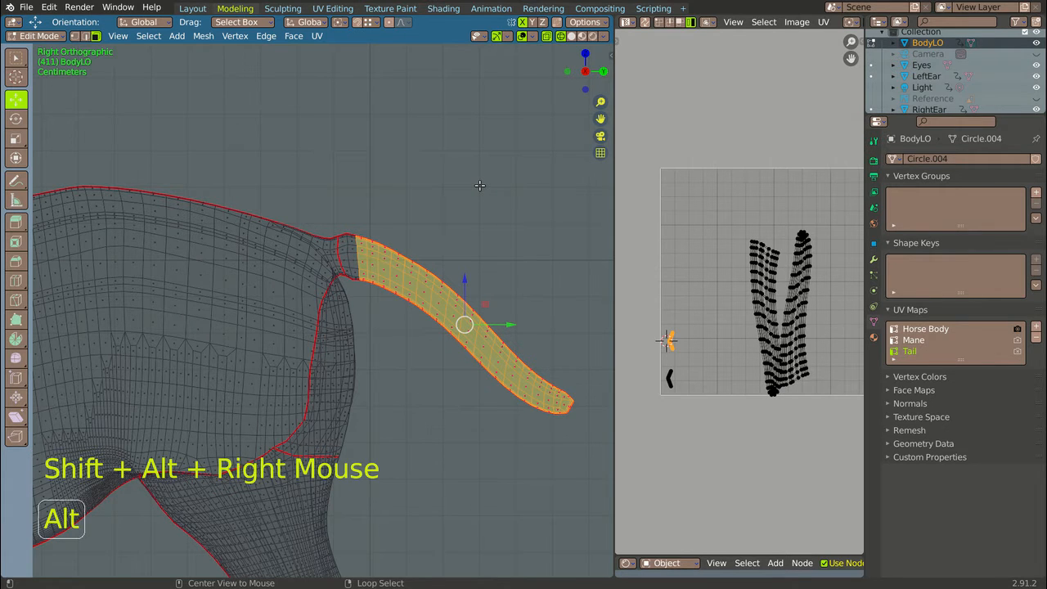
key("alt+a")
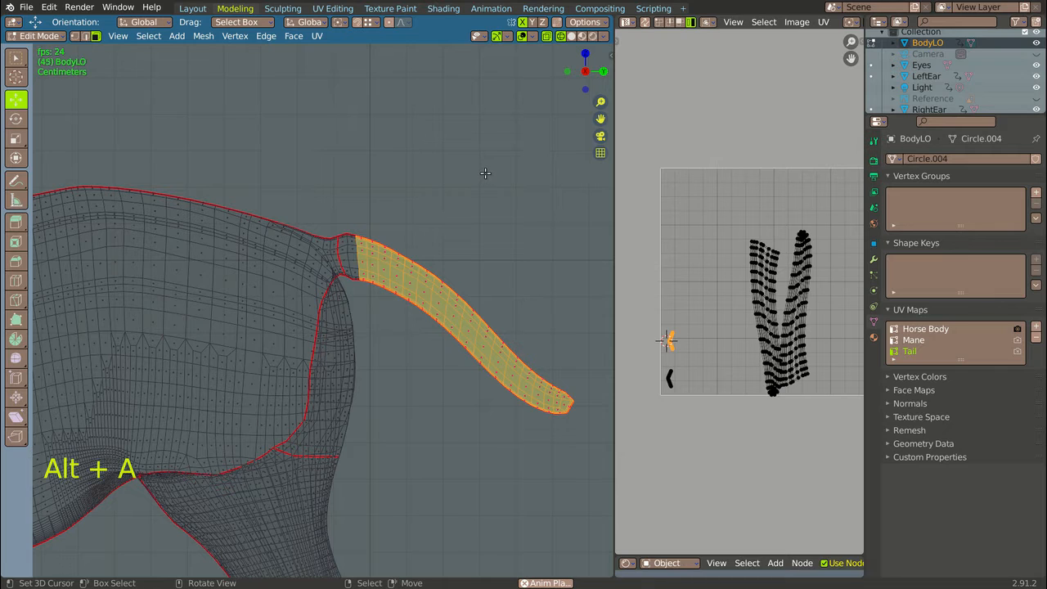
left_click(485, 173)
key("alt+s")
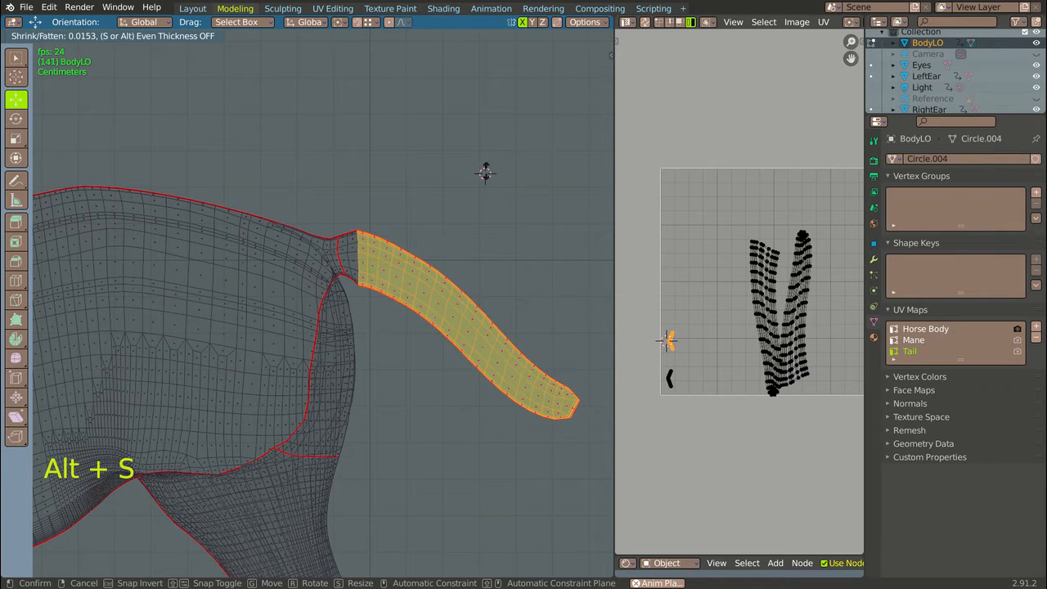
left_click(446, 260)
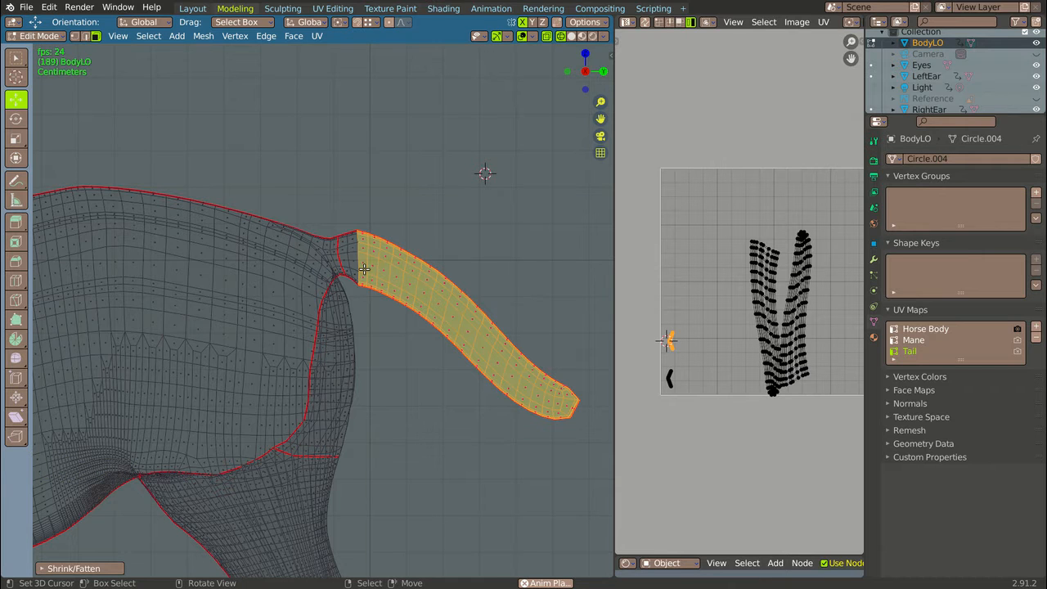
Remove one more loop at the selection's base end and fatten the remaining tail faces by about 0.020
scroll(364, 268, "up", 2)
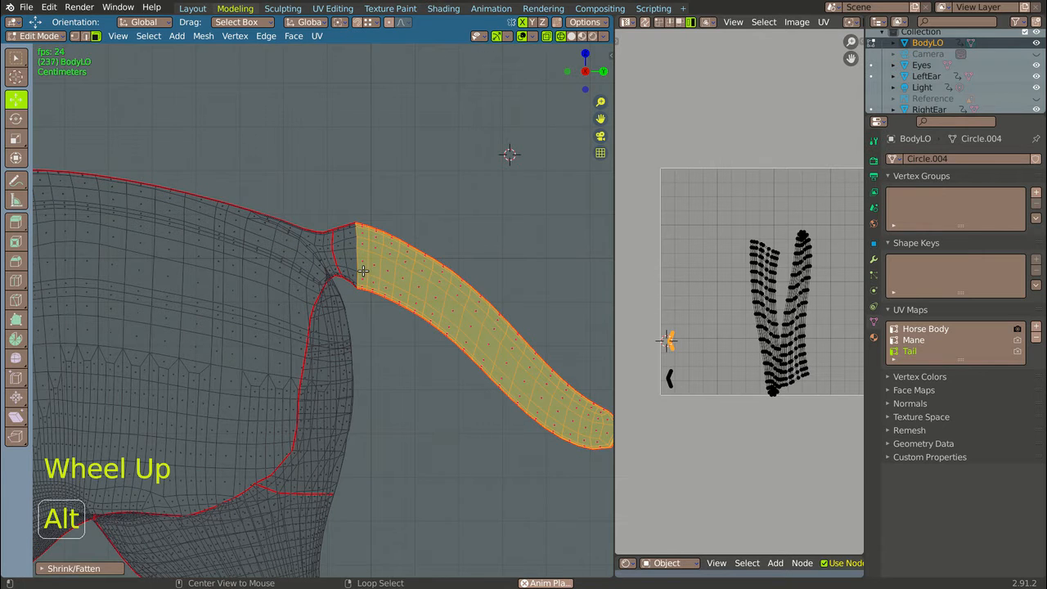
right_click(363, 270, "alt")
key("ctrl+z")
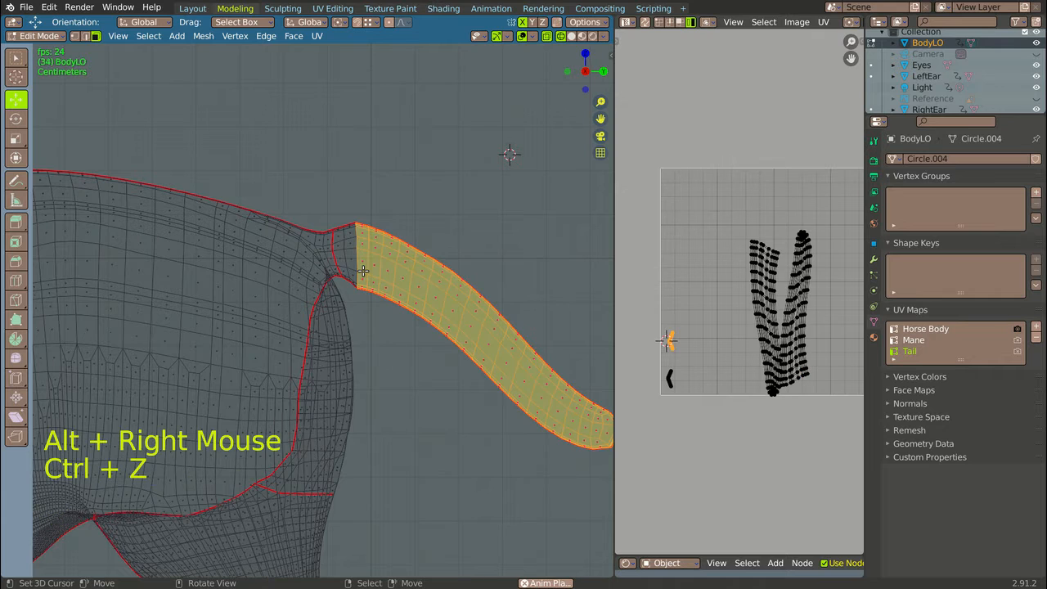
right_click(363, 271, "alt+shift")
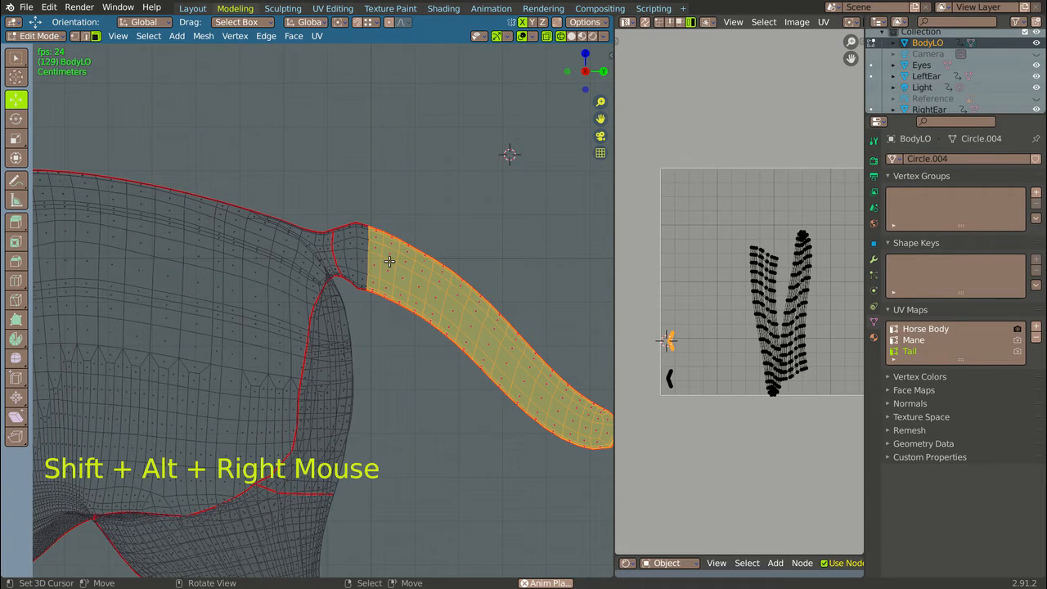
key("alt+s")
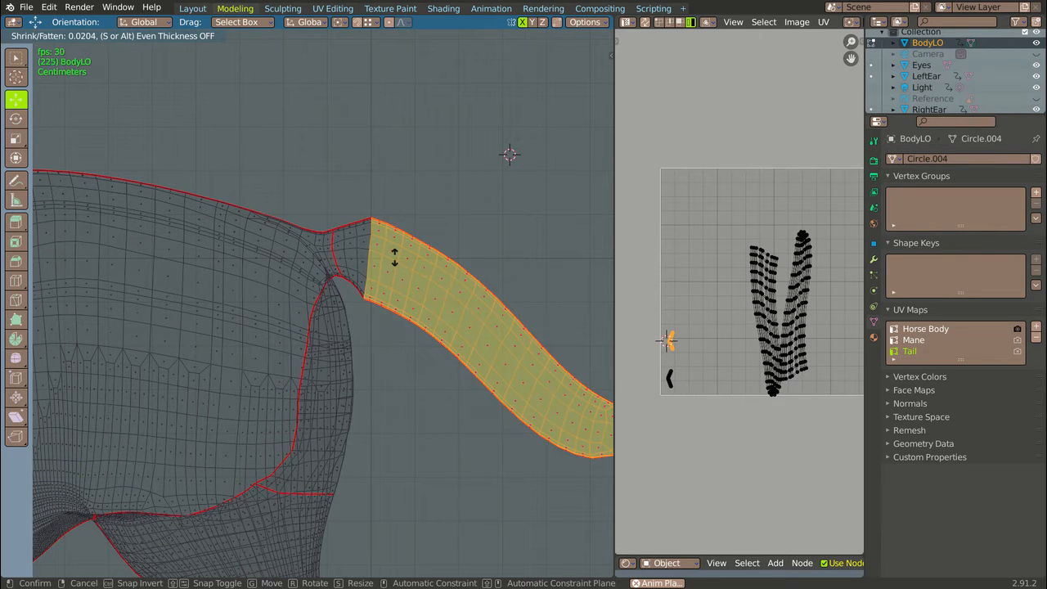
left_click(393, 257)
Examine the thickened tail and its proportions against the whole horse from several angles
scroll(443, 199, "down", 4)
scroll(444, 199, "down", 1)
middle_click_drag(444, 199, 432, 147)
scroll(393, 188, "down", 7)
scroll(349, 219, "down", 1)
middle_click_drag(349, 219, 271, 250)
scroll(271, 252, "up", 7)
scroll(345, 416, "down", 4)
middle_click_drag(345, 416, 311, 466)
middle_click_drag(276, 419, 433, 316)
scroll(460, 237, "up", 7)
scroll(461, 260, "down", 4)
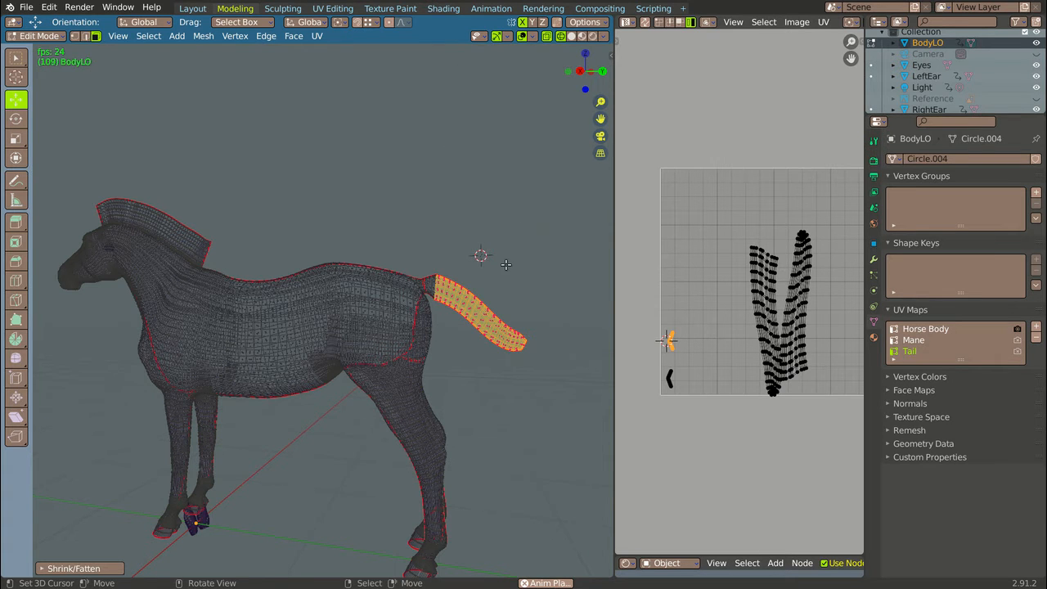
scroll(546, 353, "up", 1)
scroll(533, 334, "down", 1)
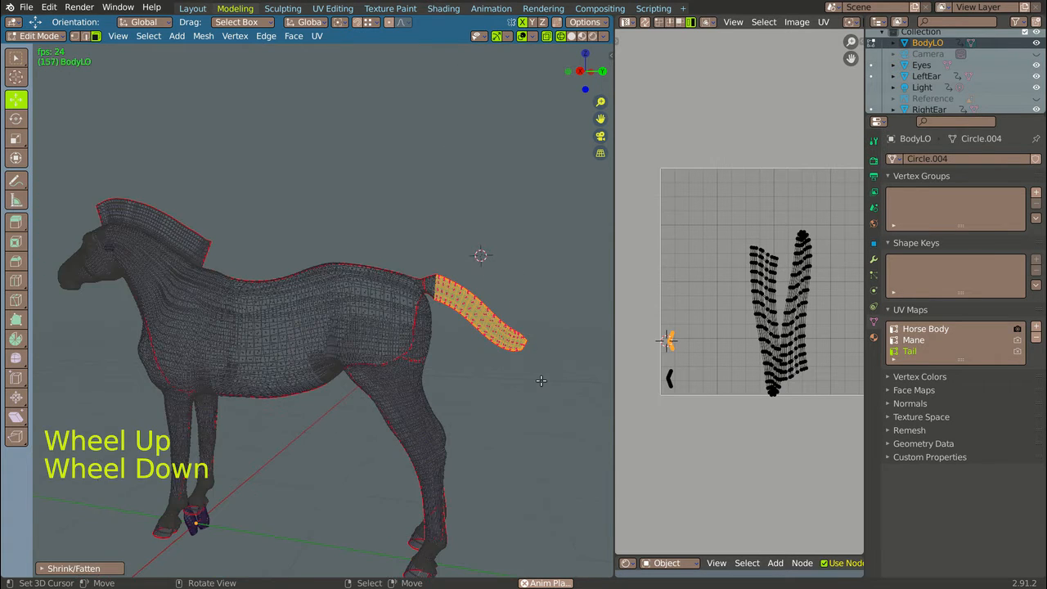
Switch the mesh to vertex selection and turn on proportional editing
scroll(521, 340, "up", 3)
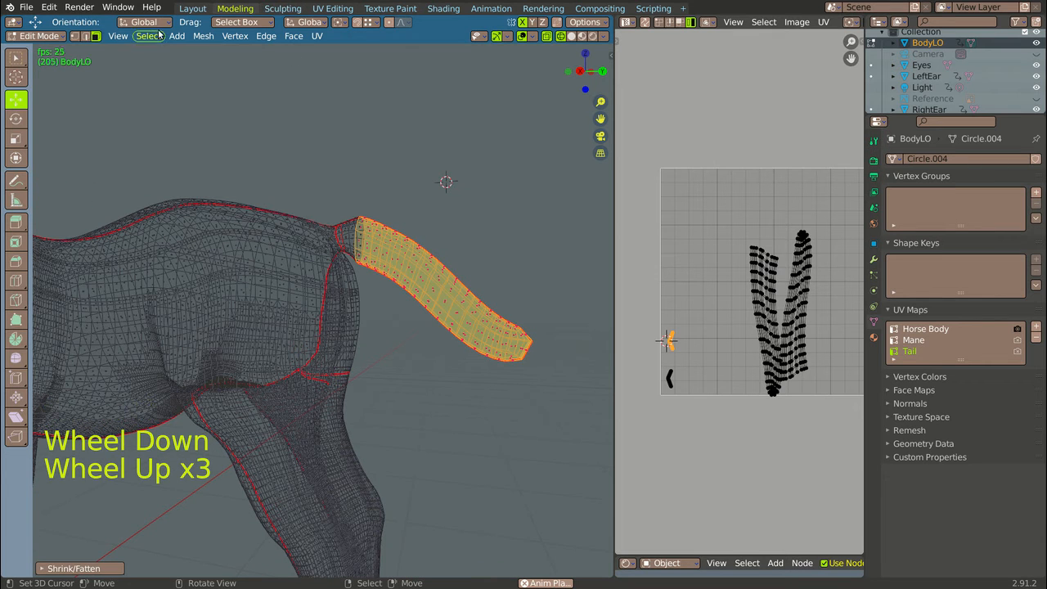
left_click(85, 36)
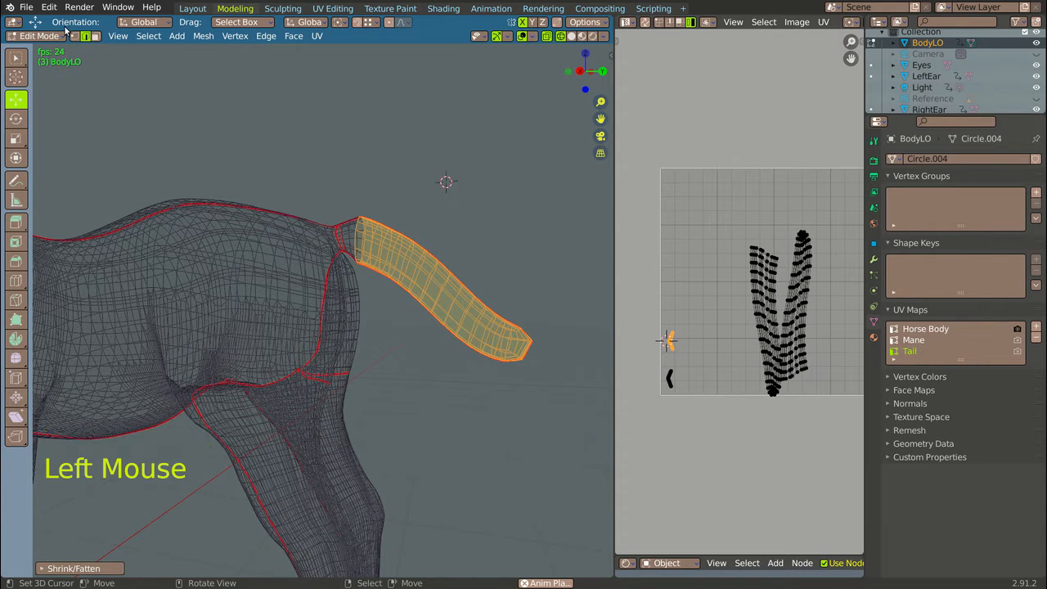
left_click(75, 37)
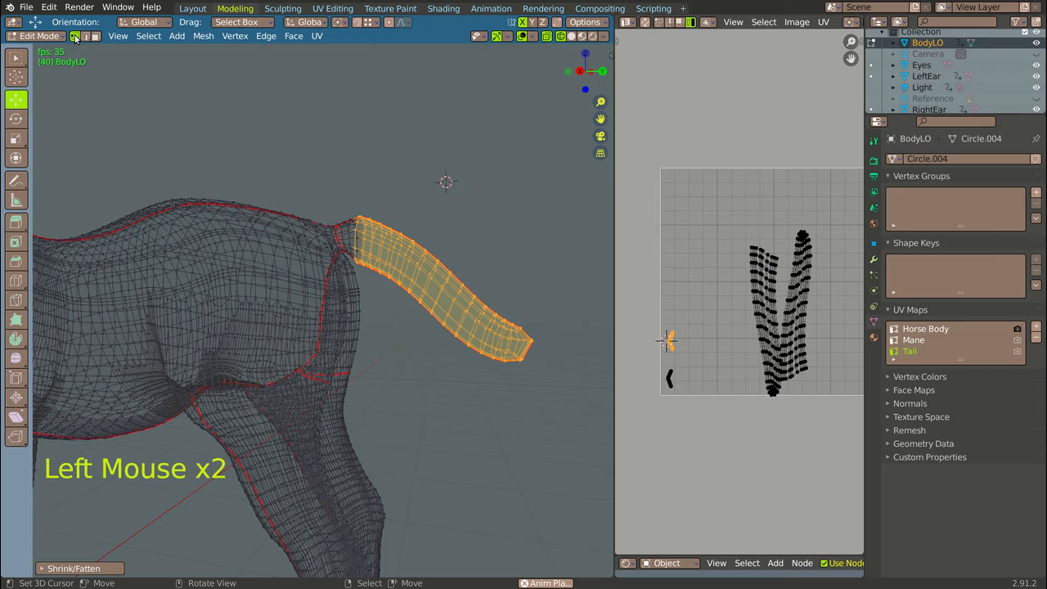
left_click(388, 22)
Try to select a single vertex on the tail's upper edge, a short way behind the base
scroll(401, 214, "up", 3)
right_click(377, 213)
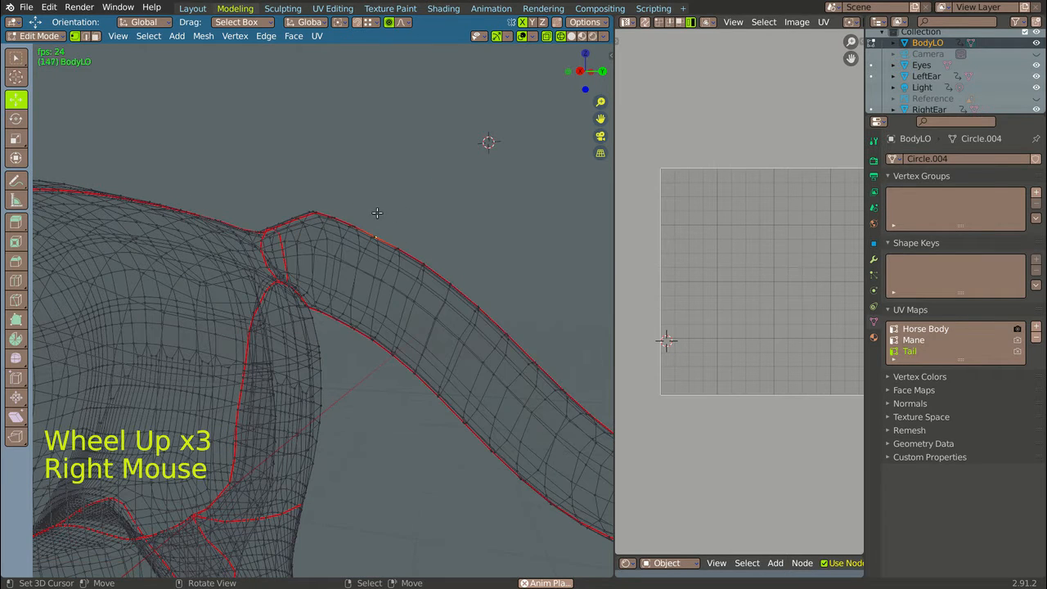
right_click(376, 236)
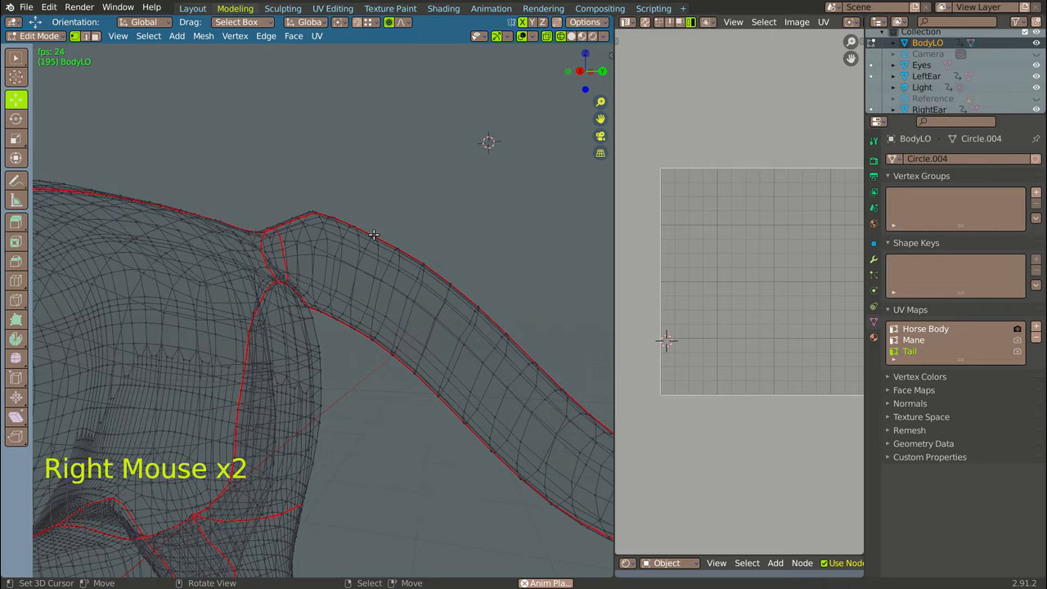
right_click(373, 236)
right_click(375, 237)
Change to opaque solid shading and try again to select a vertex along the tail's top ridge
scroll(368, 162, "down", 2)
key("z")
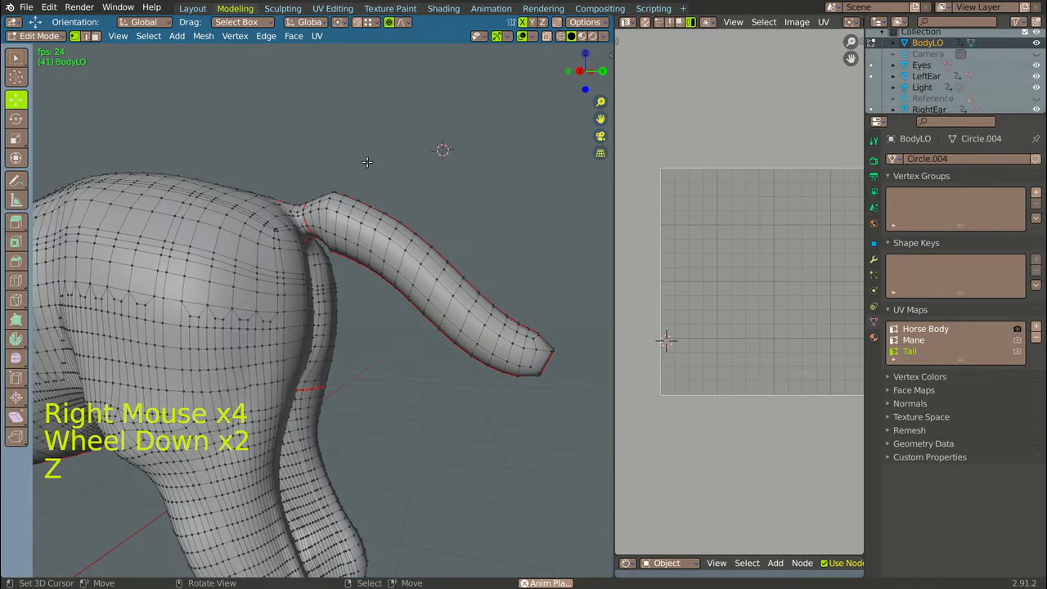
scroll(373, 194, "up", 5)
right_click(364, 246)
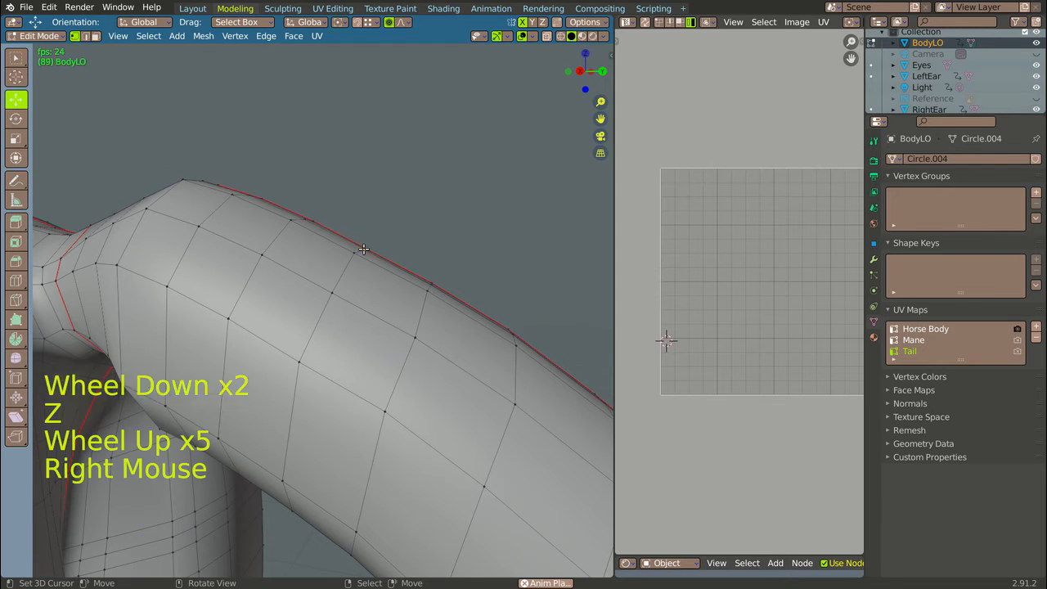
scroll(365, 246, "down", 5)
middle_click_drag(365, 246, 372, 100)
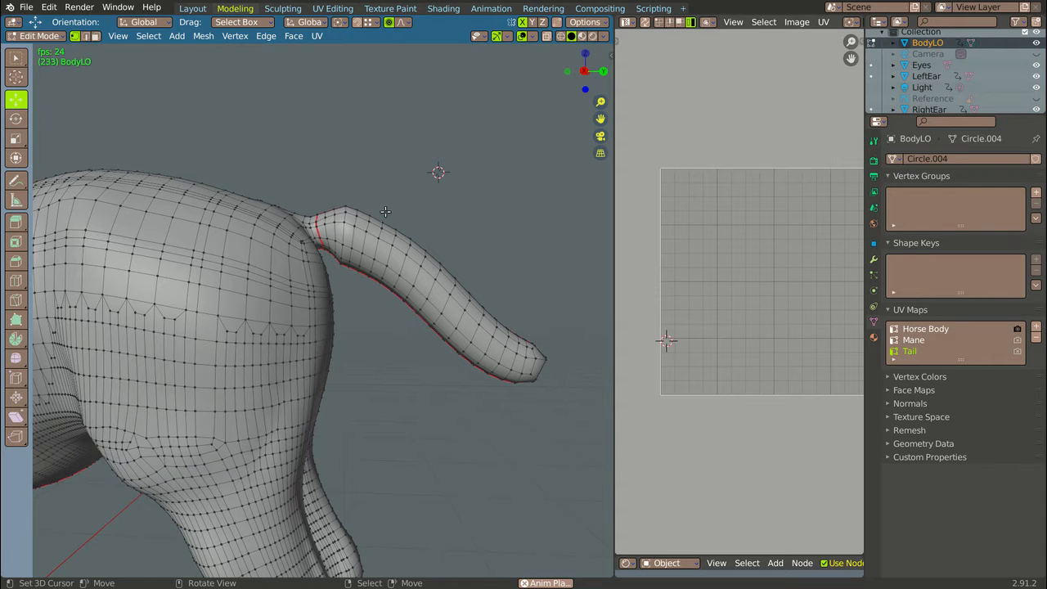
Try to select a vertex on the tail's top ridge near its base, using the Move tool
left_click(15, 99)
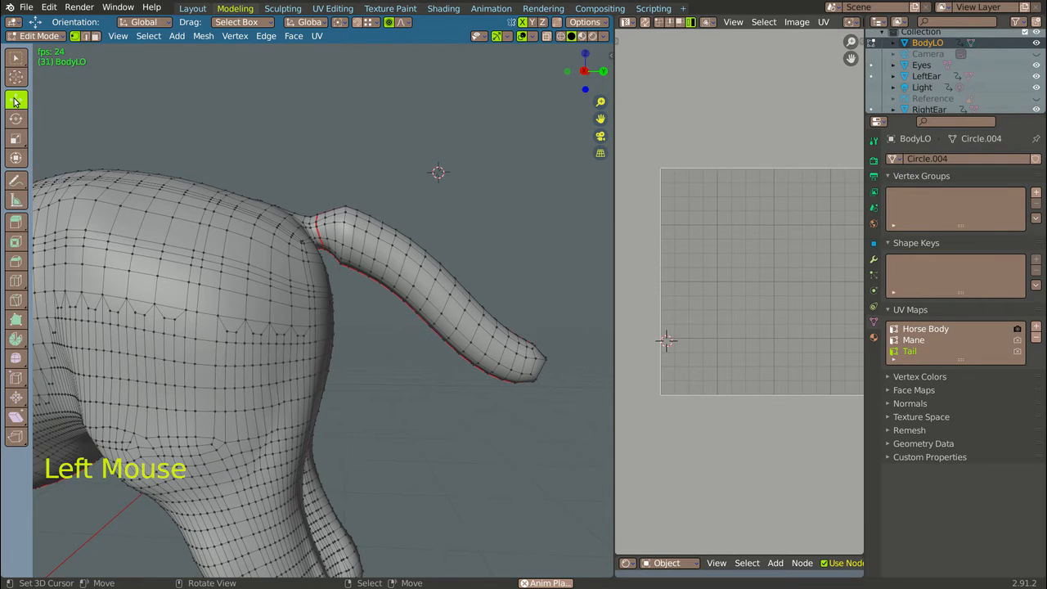
left_click(382, 218)
scroll(381, 217, "up", 2)
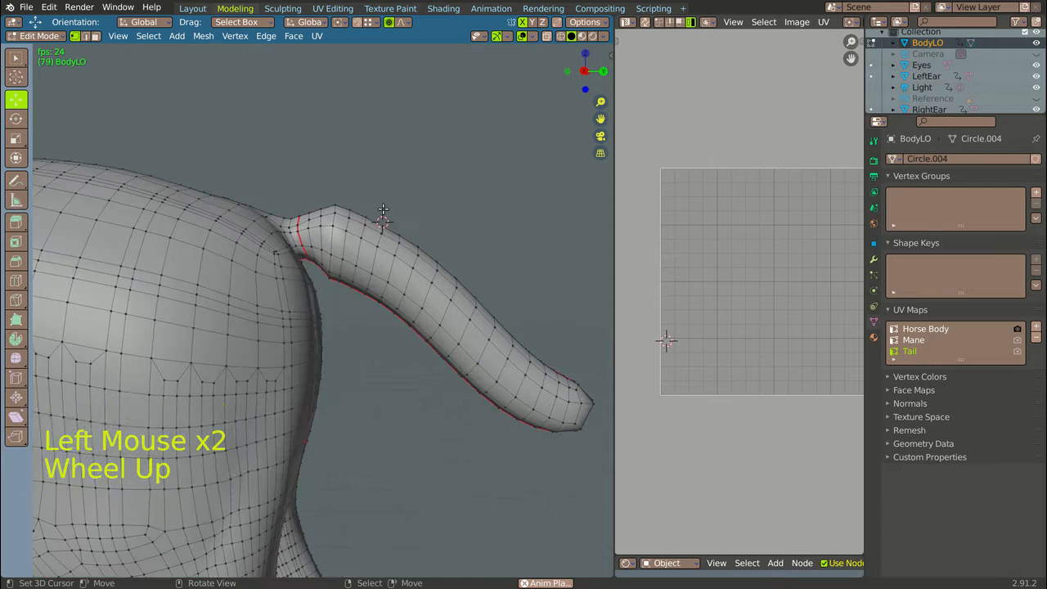
middle_click_drag(381, 217, 364, 229)
scroll(363, 227, "up", 2)
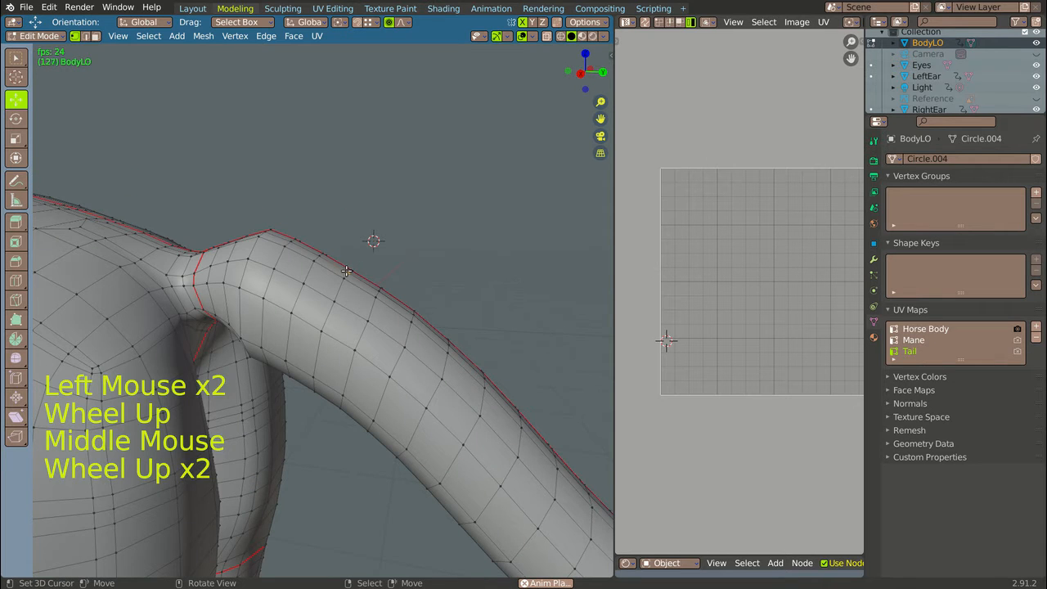
left_click(347, 271)
right_click(347, 270)
scroll(353, 230, "down", 4)
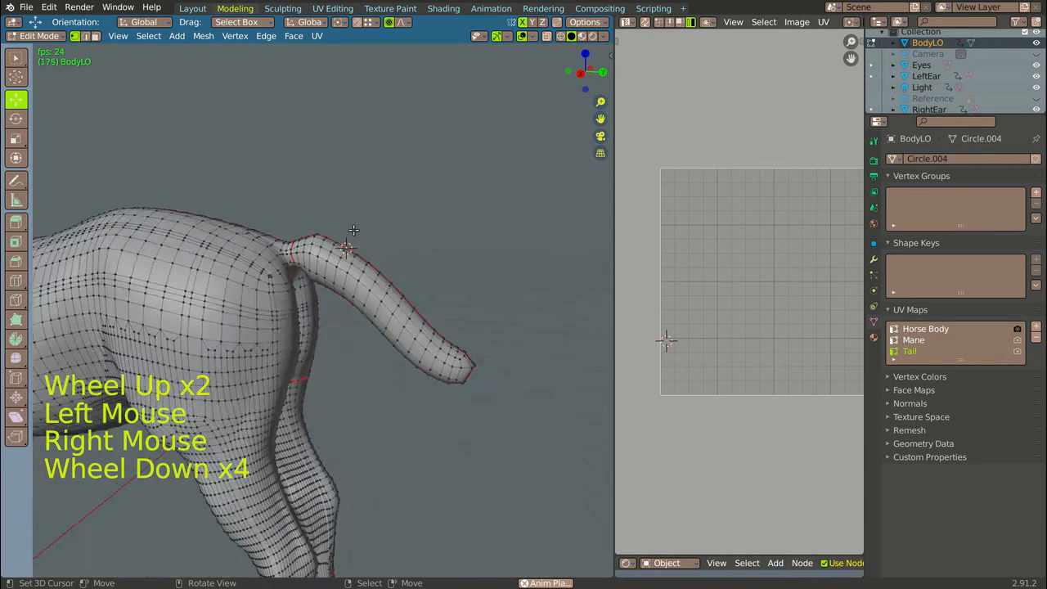
scroll(353, 230, "down", 1)
middle_click_drag(353, 230, 367, 224)
scroll(351, 223, "down", 5)
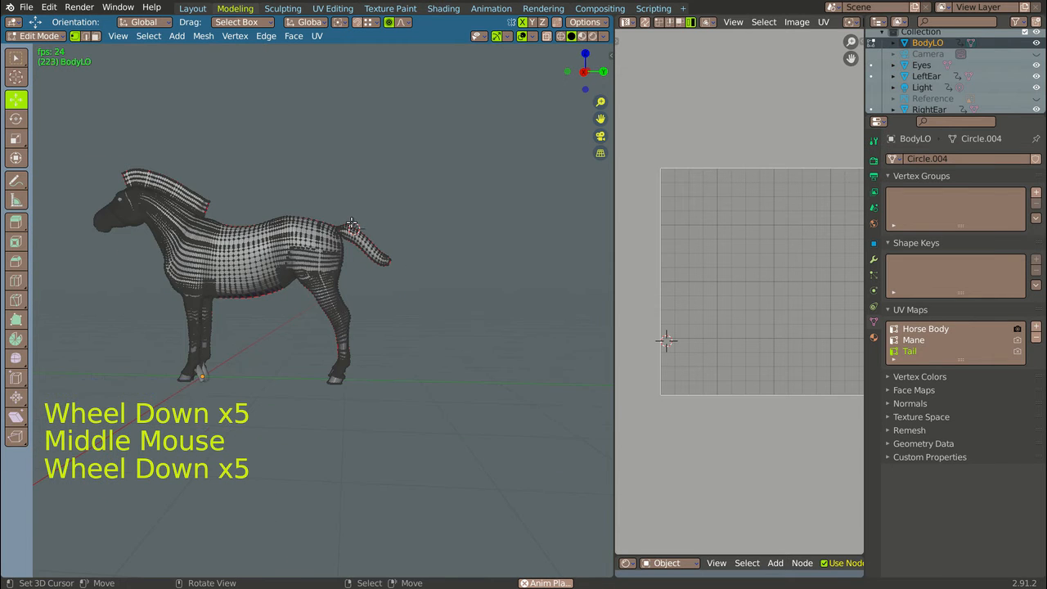
scroll(352, 224, "up", 9)
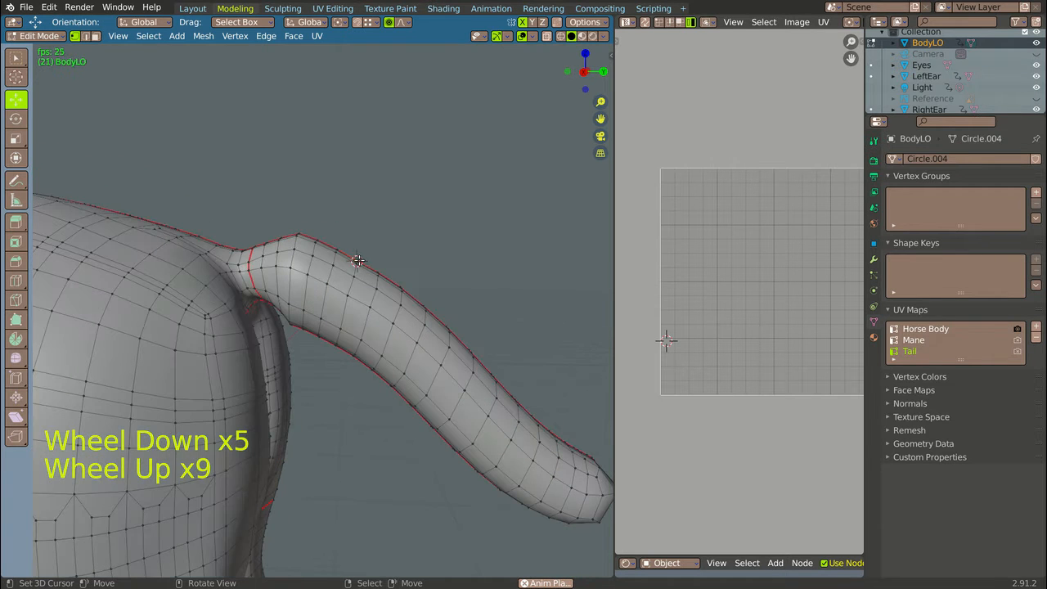
Pull a top-ridge vertex near the tail's base up and back, using smooth proportional falloff of size 0.14
left_click(357, 260)
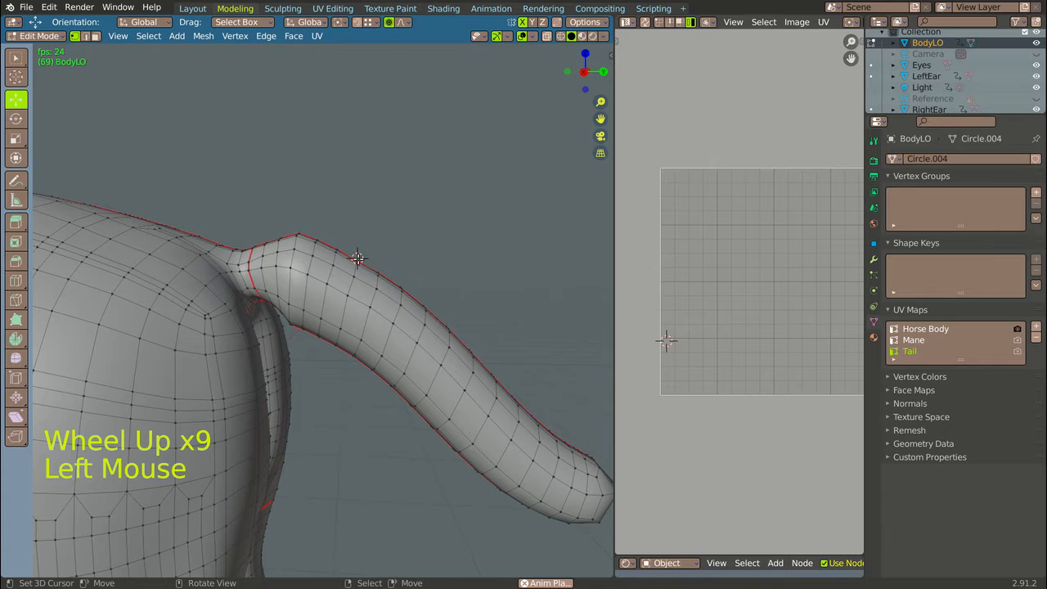
right_click_drag(357, 259, 360, 251)
scroll(361, 251, "down", 11)
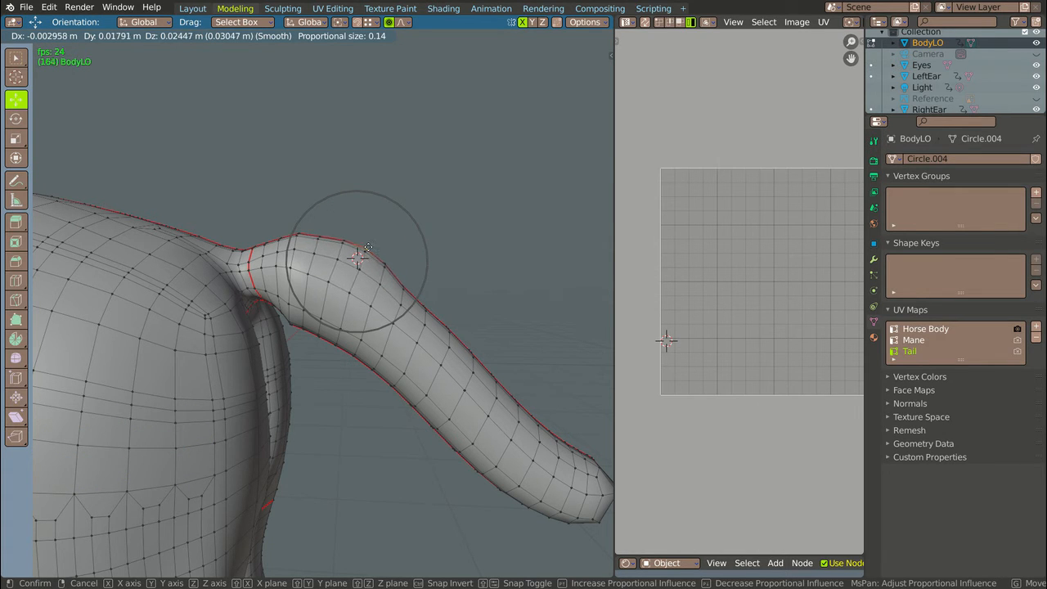
left_click(370, 245)
right_click(369, 245, "shift")
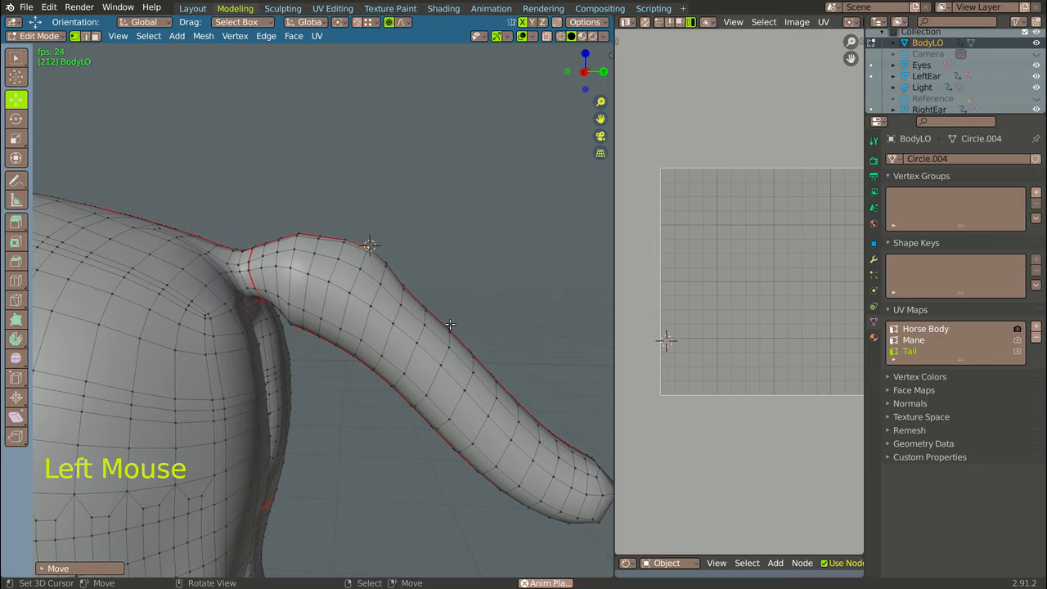
Move two more vertices along the middle of the tail's upper edge outward to give it a fuller arch
right_click_drag(451, 326, 475, 300)
mouse_move(407, 283)
right_mouse_down()
mouse_move(402, 261)
mouse_move(420, 267)
right_mouse_up()
left_click(419, 270)
scroll(417, 267, "up", 4)
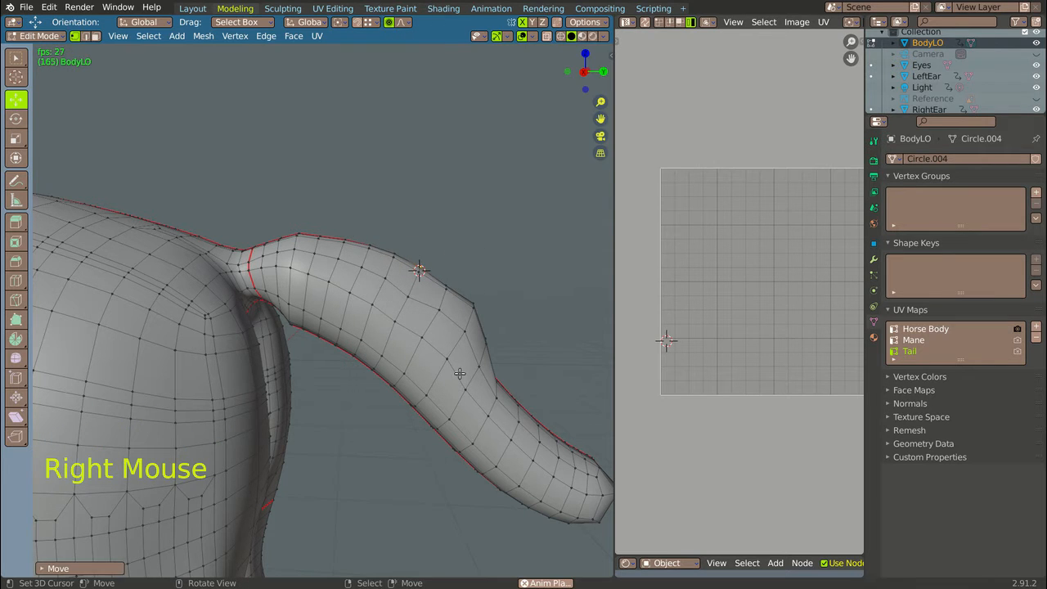
Lower two vertices on the tail's underside near the base to thicken its upper half
right_click_drag(372, 370, 374, 387)
scroll(375, 384, "down", 5)
left_click(375, 387)
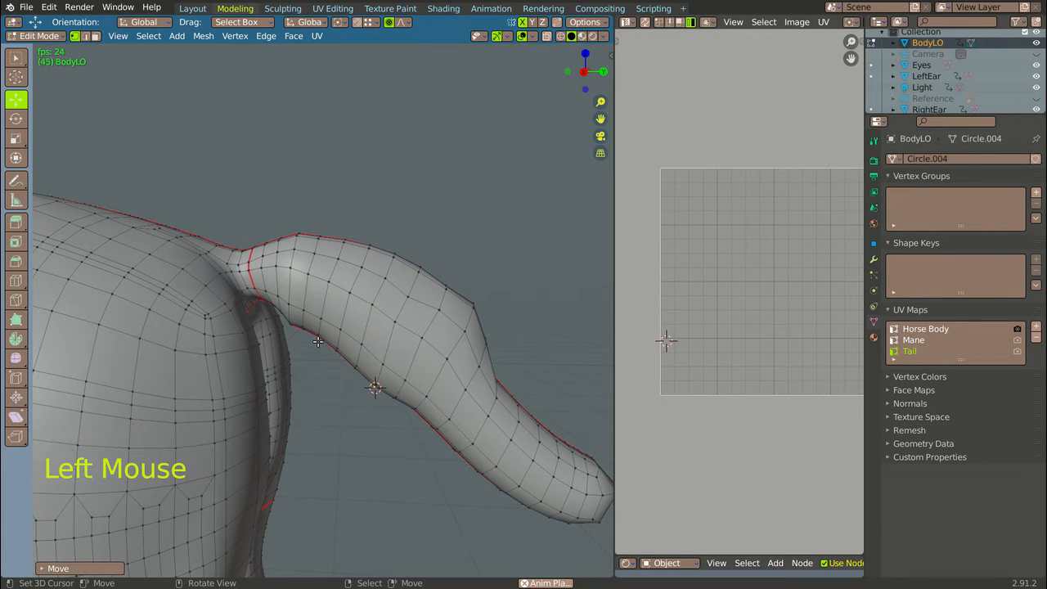
right_click(320, 311)
mouse_move(317, 336)
right_mouse_down()
mouse_move(315, 311)
mouse_move(320, 352)
right_mouse_up()
scroll(321, 351, "down", 2)
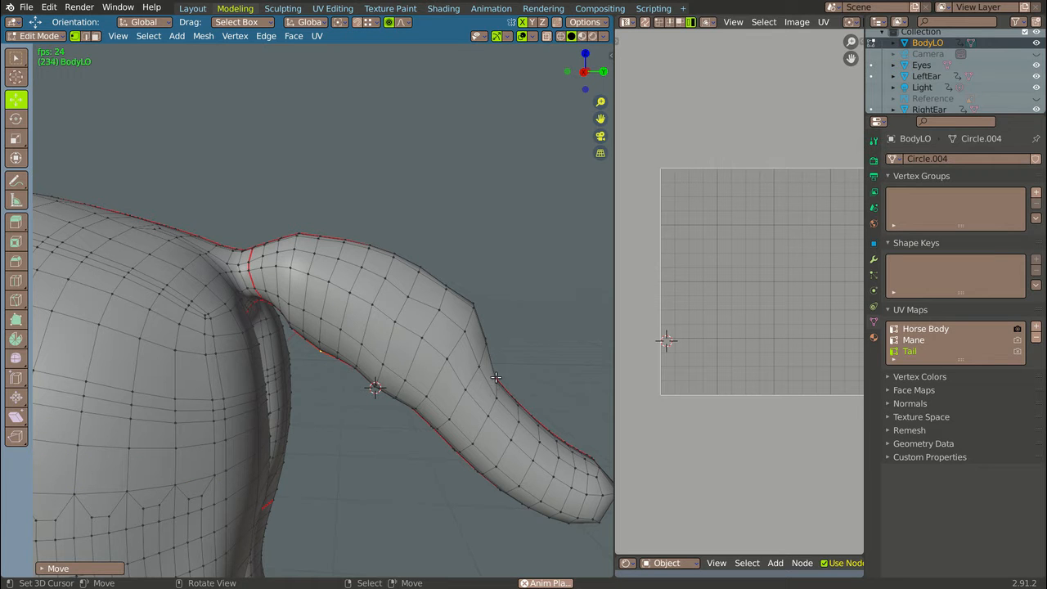
Pull the vertex in the dip below the tail's upper bulge outward to carry the curve toward the tip
right_click_drag(495, 377, 491, 376)
scroll(453, 343, "down", 4)
middle_click_drag(453, 344, 400, 329)
scroll(442, 353, "up", 5)
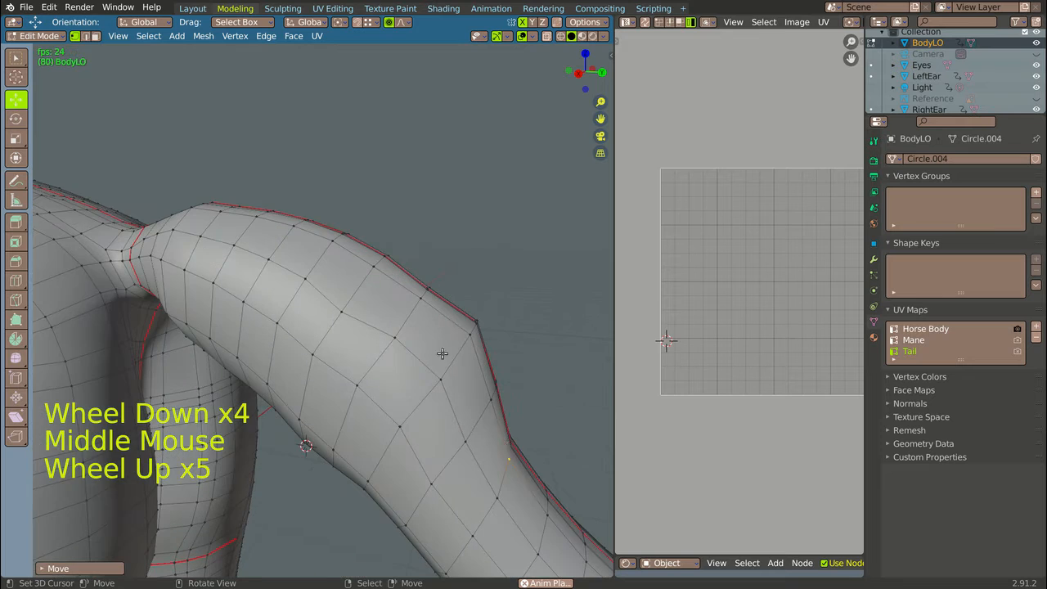
right_click(509, 441)
scroll(510, 442, "down", 6)
middle_click_drag(510, 441, 435, 335)
scroll(444, 337, "up", 3)
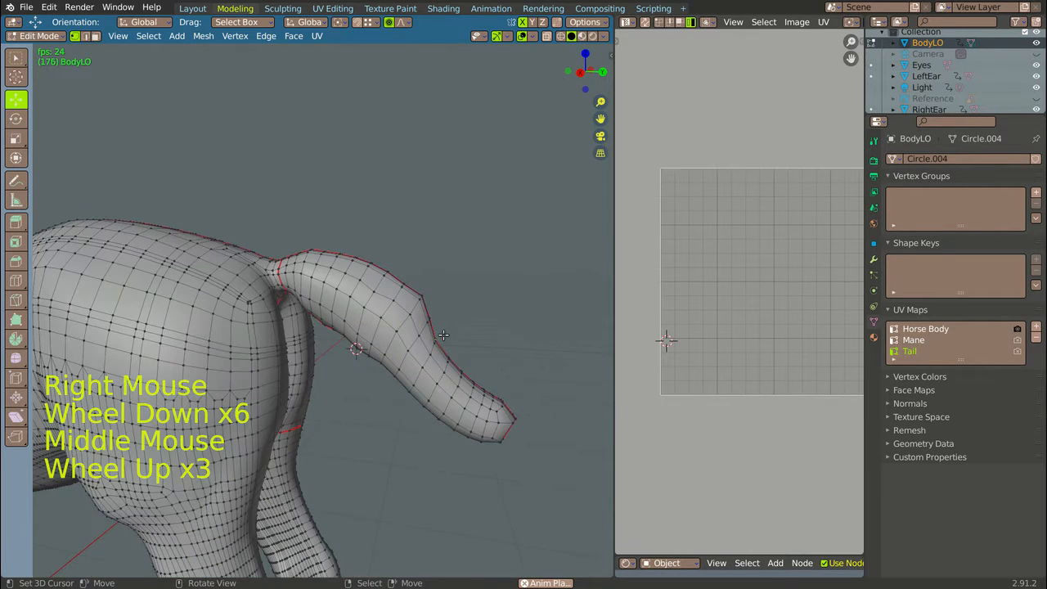
right_click_drag(439, 337, 459, 330)
scroll(443, 337, "down", 5)
scroll(485, 367, "up", 4)
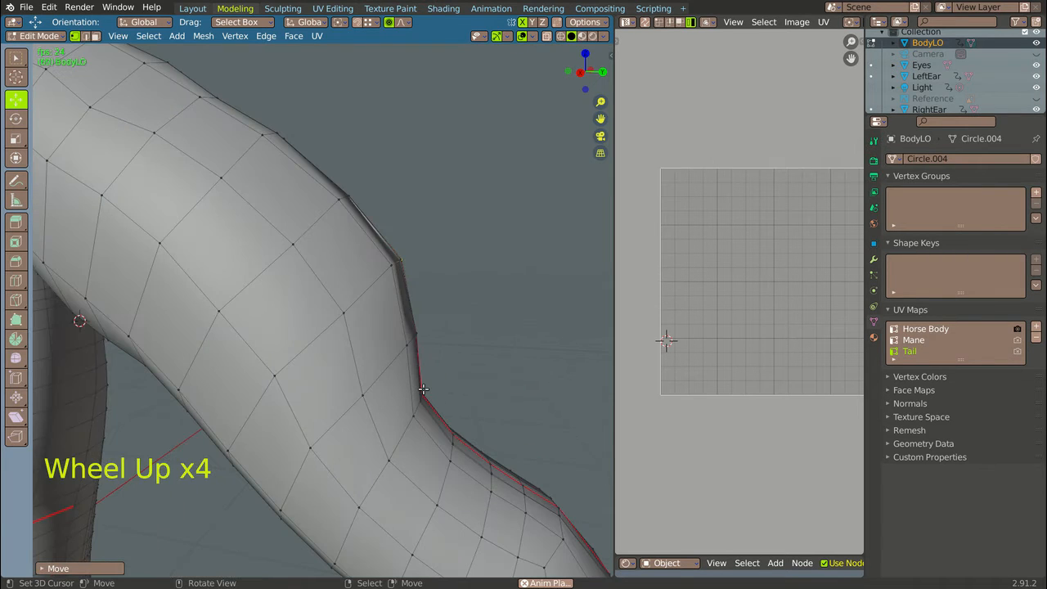
Smooth out the remaining dip in the tail's upper edge and draw the blunt end back into a tapered tip
right_click(422, 388)
scroll(421, 384, "down", 4)
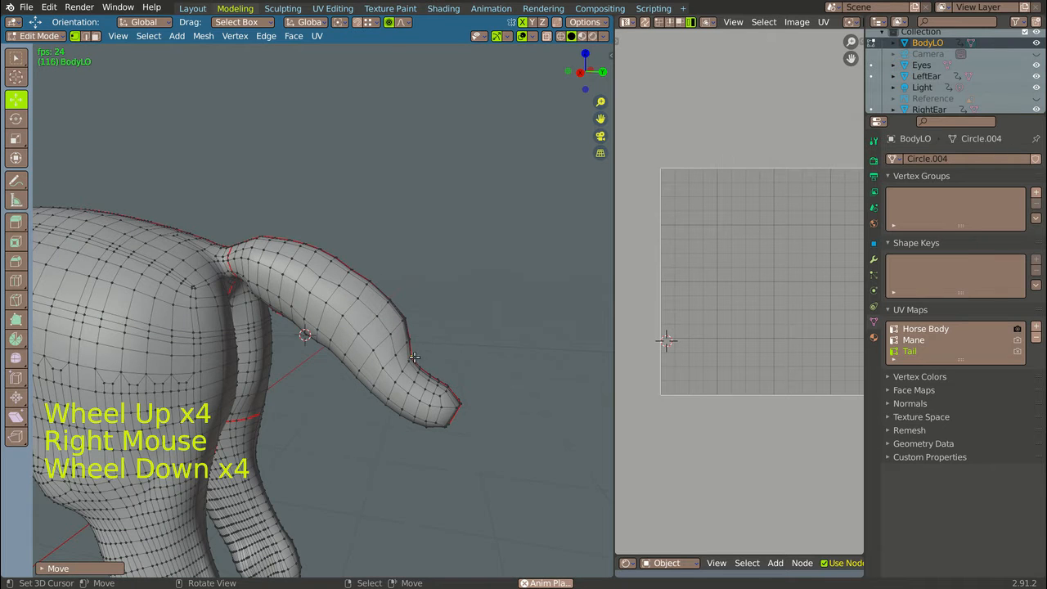
right_click_drag(414, 357, 520, 455)
left_click(430, 353)
left_click(458, 397)
left_click(520, 456)
scroll(520, 456, "down", 5)
Select the tail tip and extend it further back and down to lengthen the pointed end
middle_click_drag(521, 456, 403, 330)
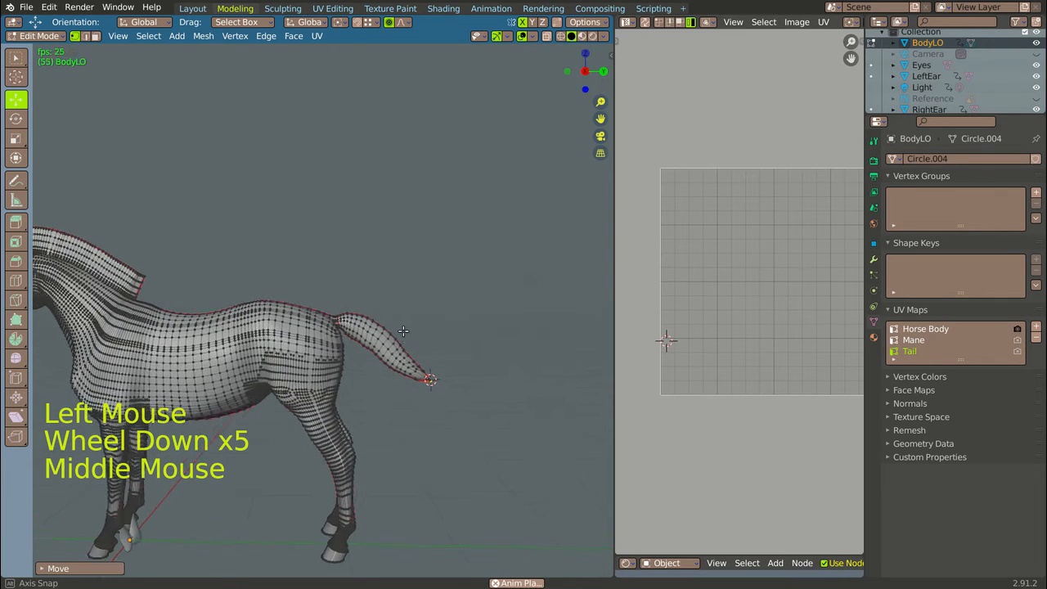
scroll(403, 330, "up", 4)
scroll(384, 334, "down", 2)
scroll(384, 335, "up", 1)
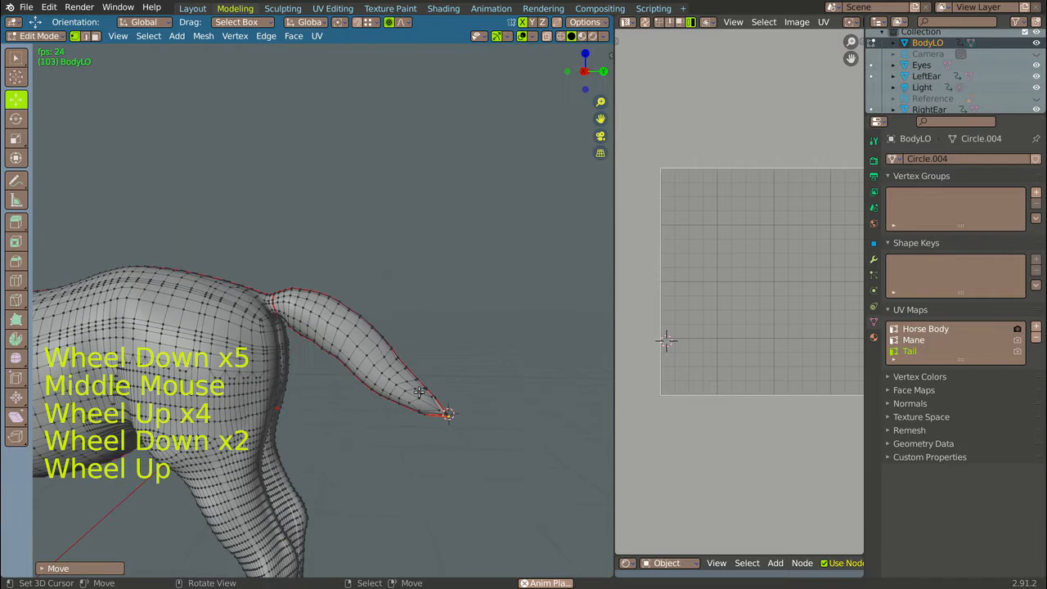
right_click(448, 415)
right_click_drag(450, 416, 489, 433)
scroll(455, 417, "down", 20)
scroll(455, 418, "up", 2)
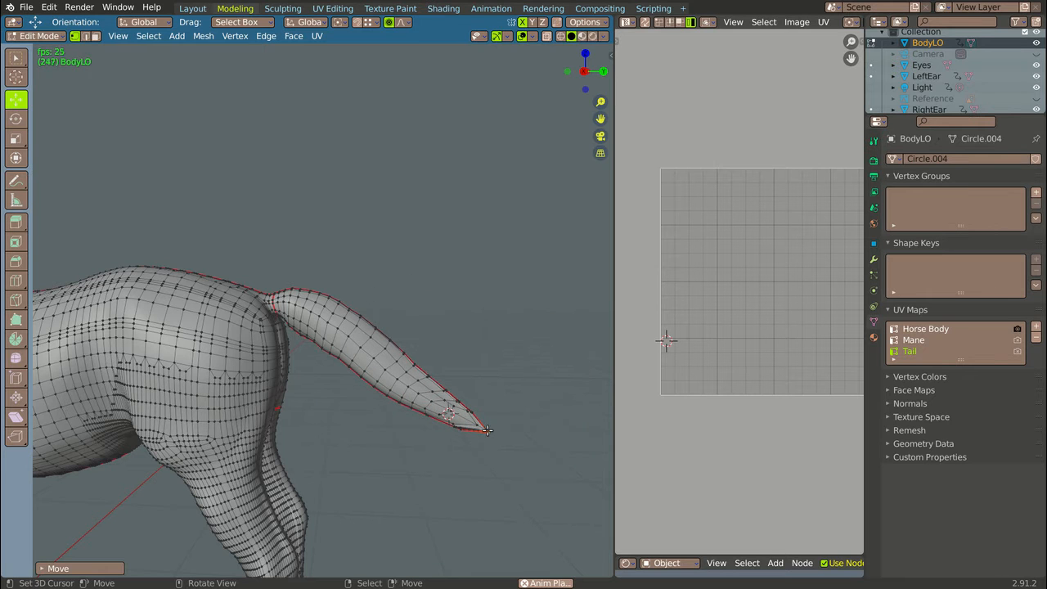
left_click(495, 435)
Switch to face selection in solid shading and place the 3D cursor in empty space behind the horse
scroll(484, 255, "down", 6)
middle_click_drag(484, 255, 479, 250)
scroll(327, 253, "up", 2)
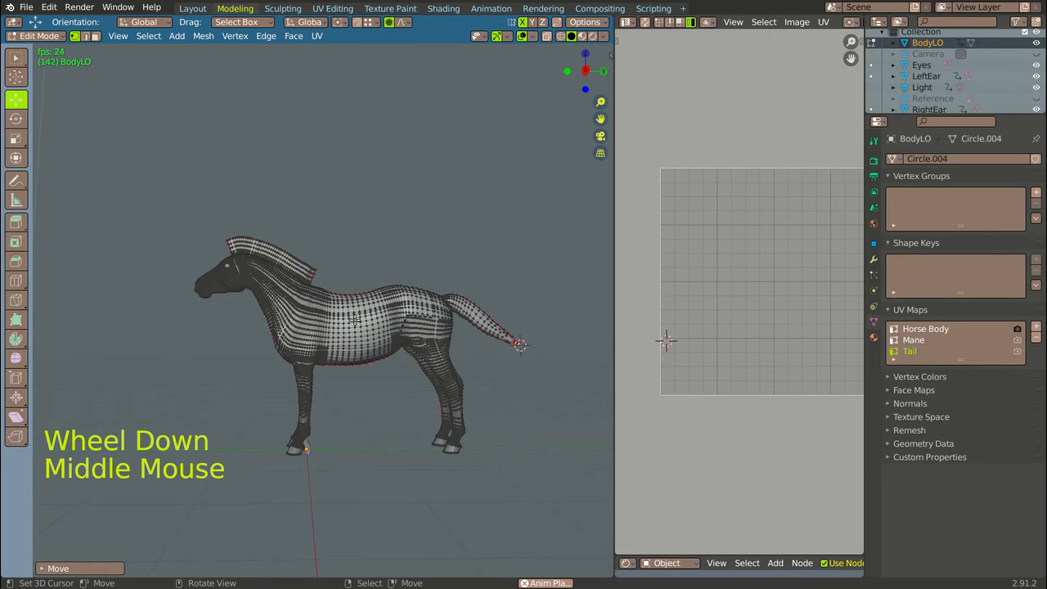
key("z")
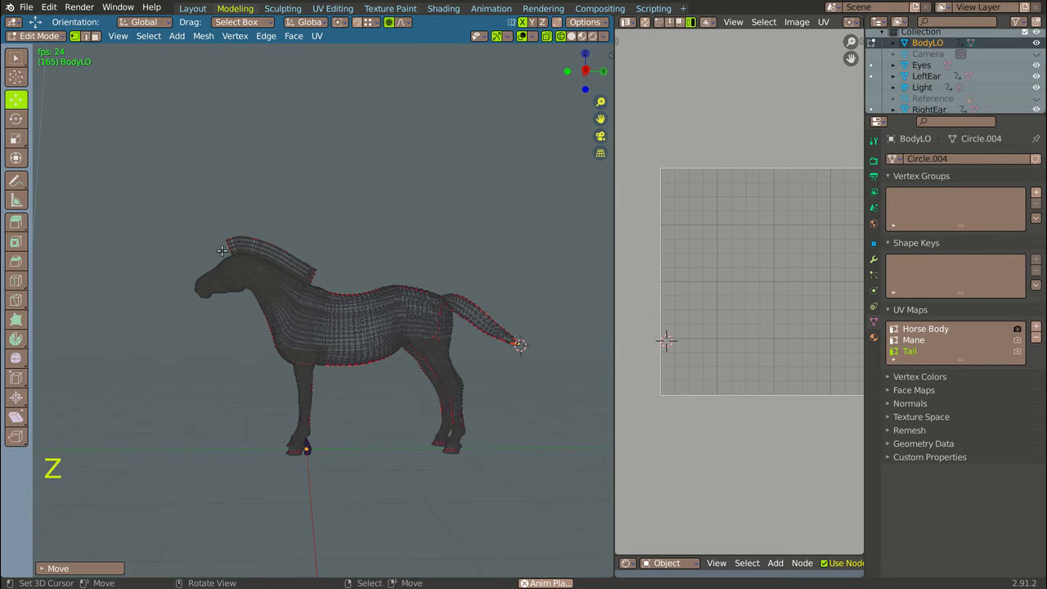
left_click(95, 36)
key("z")
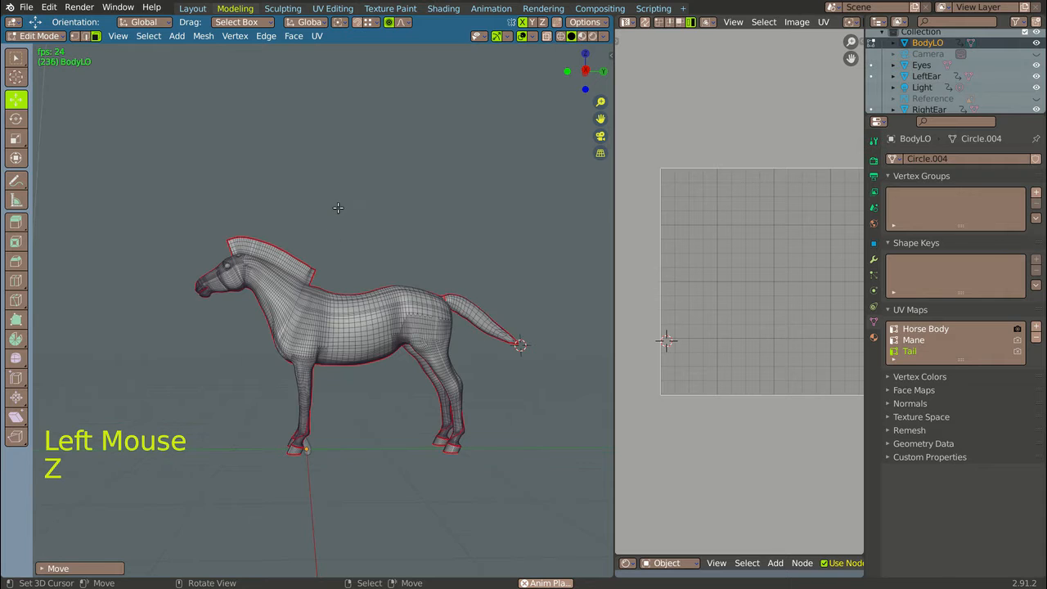
mouse_move(330, 233)
middle_mouse_down()
mouse_move(306, 238)
mouse_move(309, 259)
mouse_move(261, 262)
mouse_move(272, 255)
middle_mouse_up()
scroll(272, 267, "up", 2)
scroll(261, 262, "down", 3)
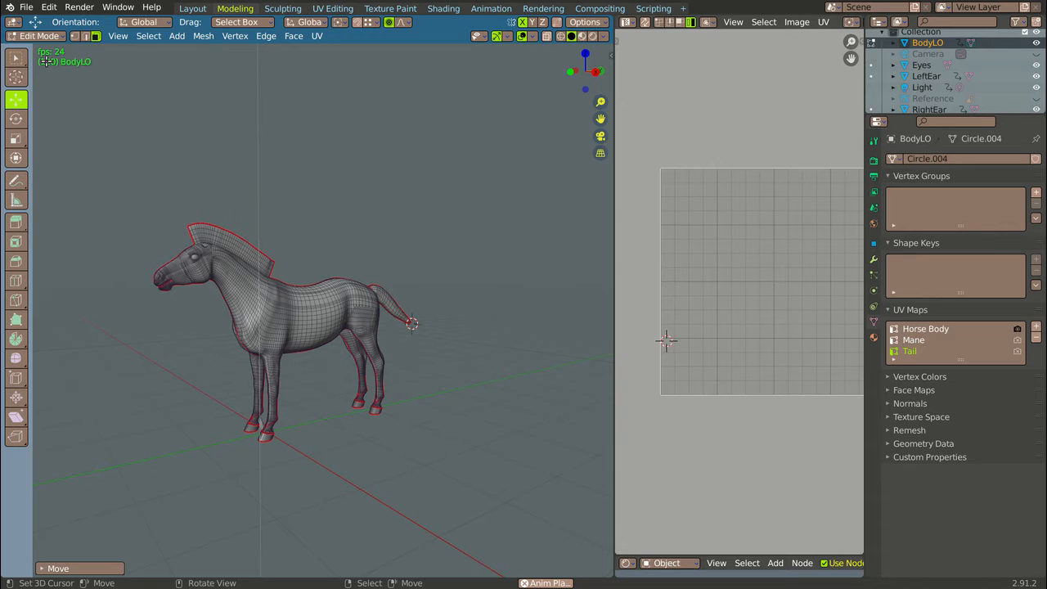
left_click(527, 308)
left_click(526, 307)
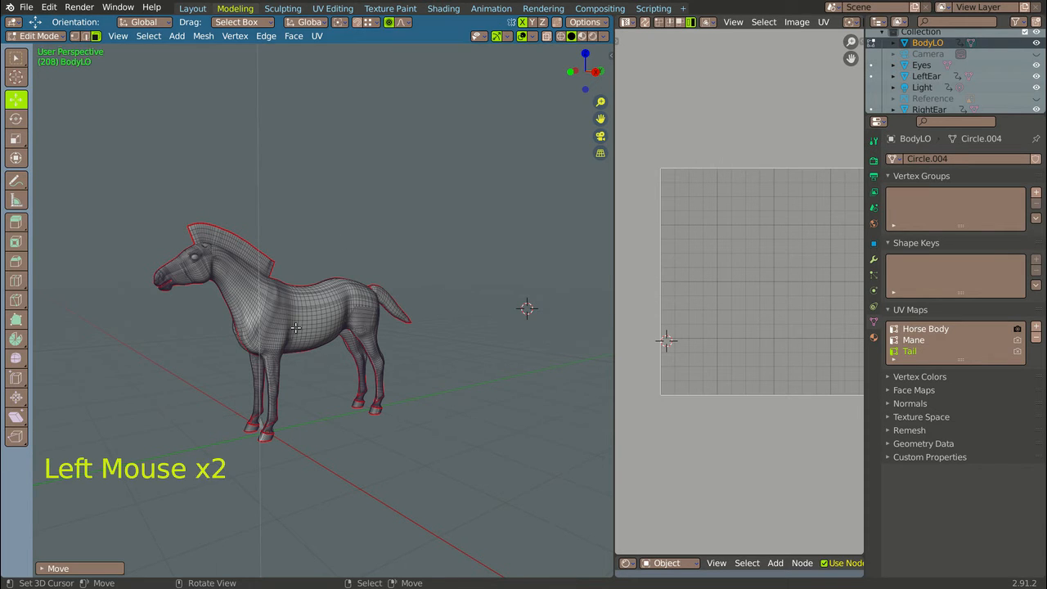
Select a face on the lower upper-side of the tail and move it outward to fill out the lower half
scroll(214, 207, "up", 2)
middle_click_drag(214, 208, 181, 209)
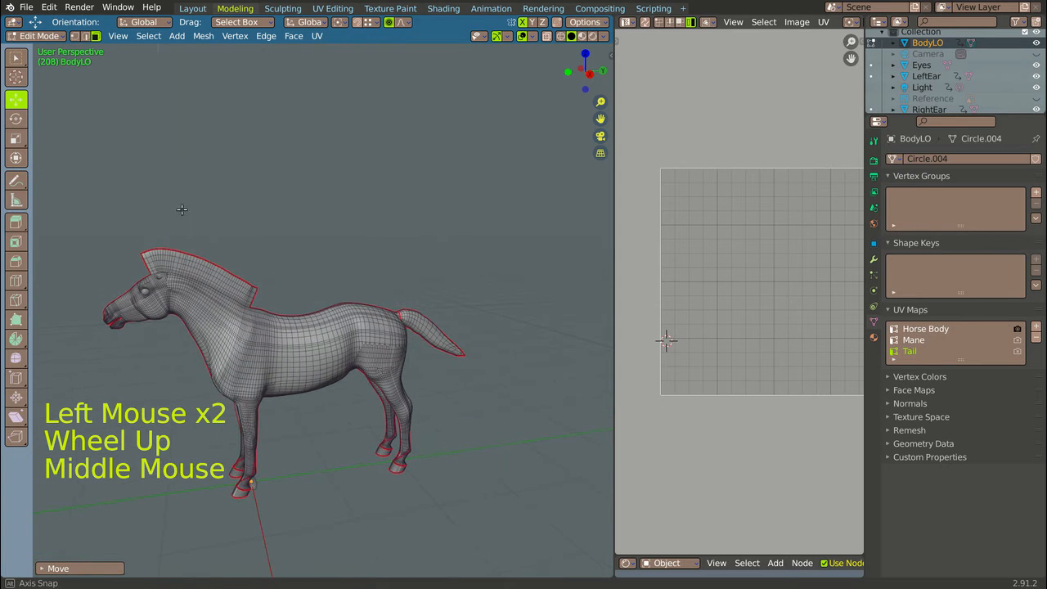
right_click(404, 312)
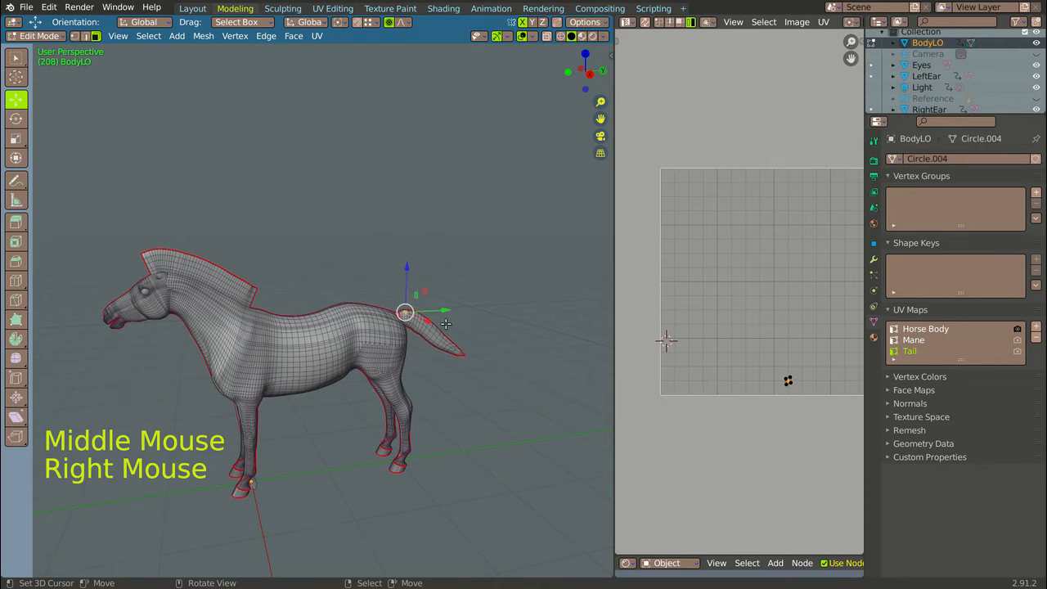
scroll(444, 324, "up", 5)
right_click(444, 356)
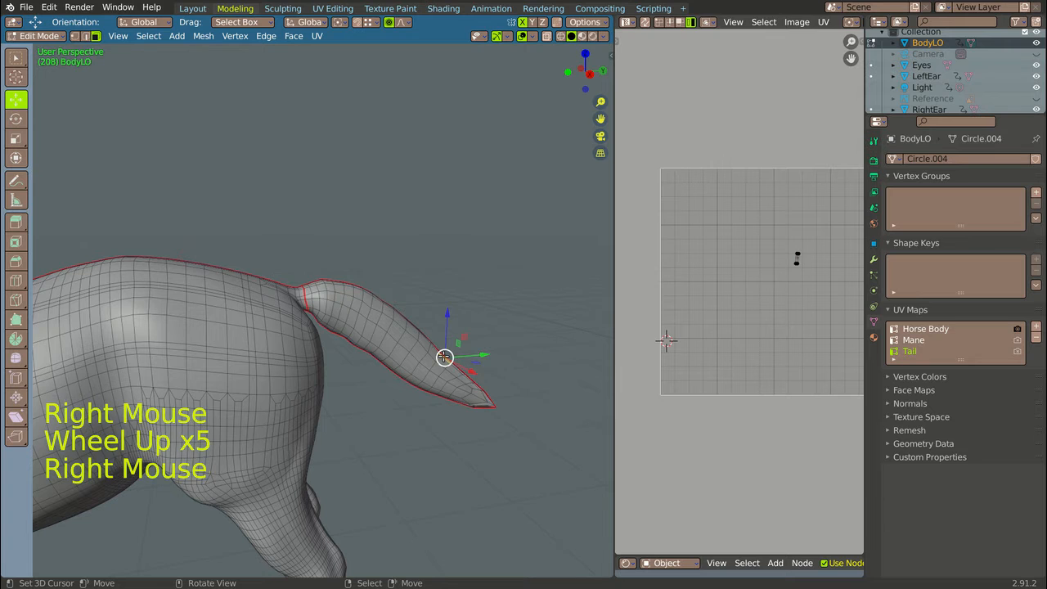
left_click_drag(444, 356, 503, 343)
Leave mesh editing and return the horse body to Object Mode
scroll(489, 246, "down", 6)
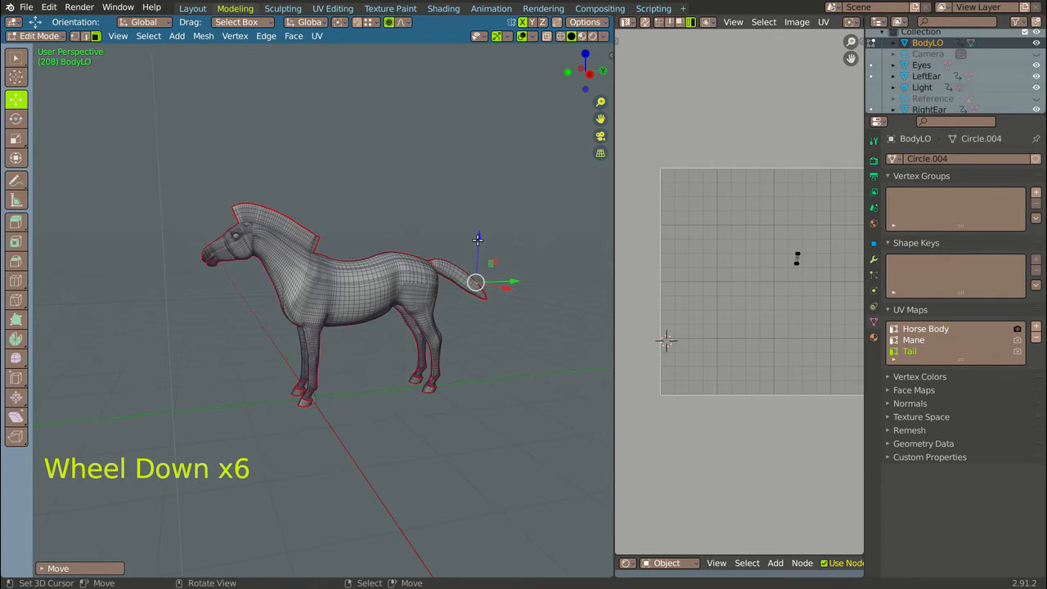
scroll(478, 239, "up", 1)
left_click(38, 36)
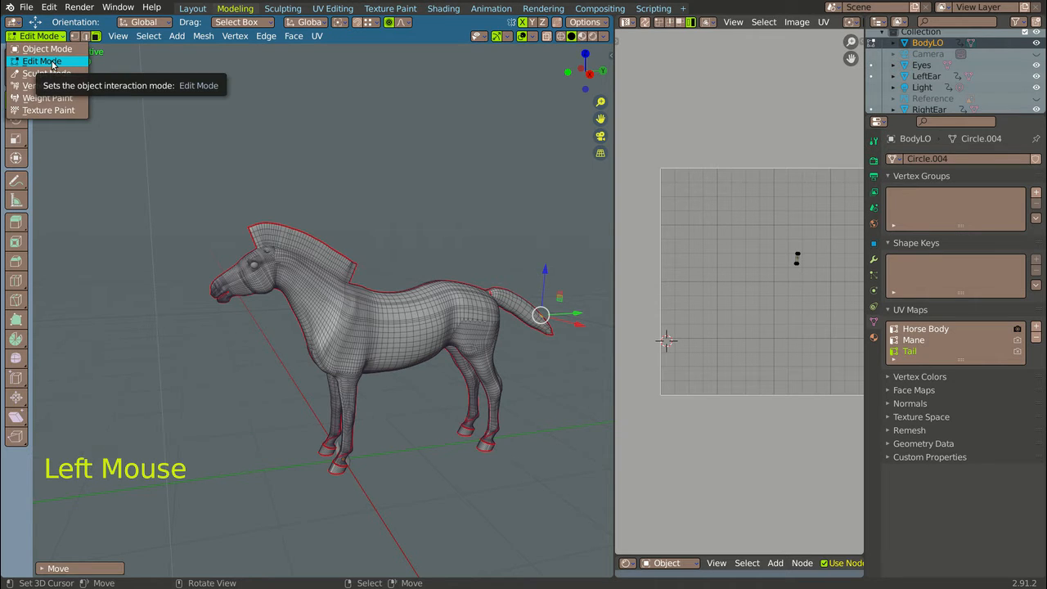
left_click(46, 49)
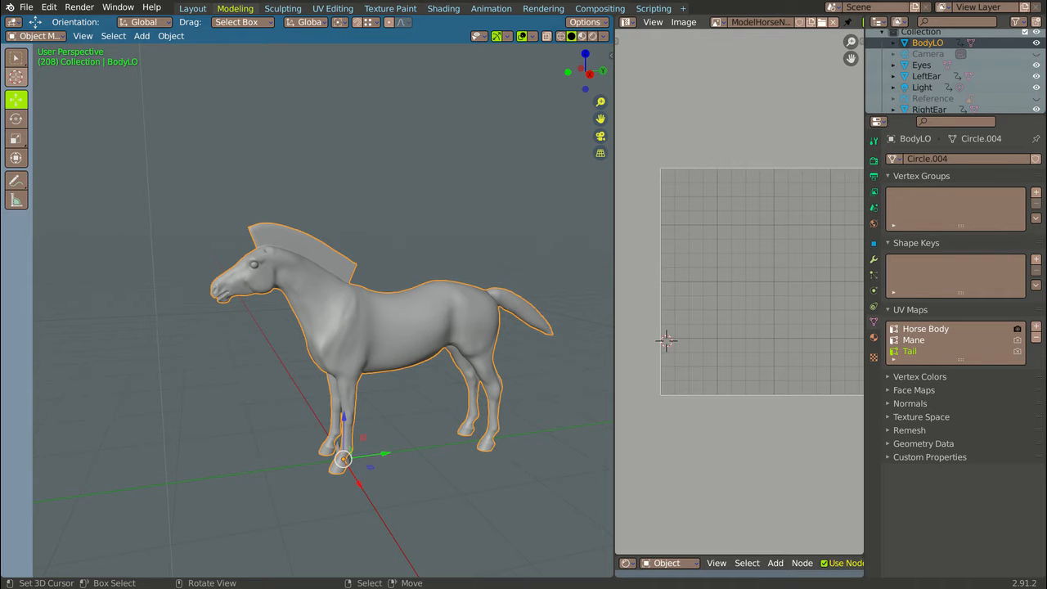
Save the project as VideoHorse4_ExtrudedMane.blend
left_click(26, 8)
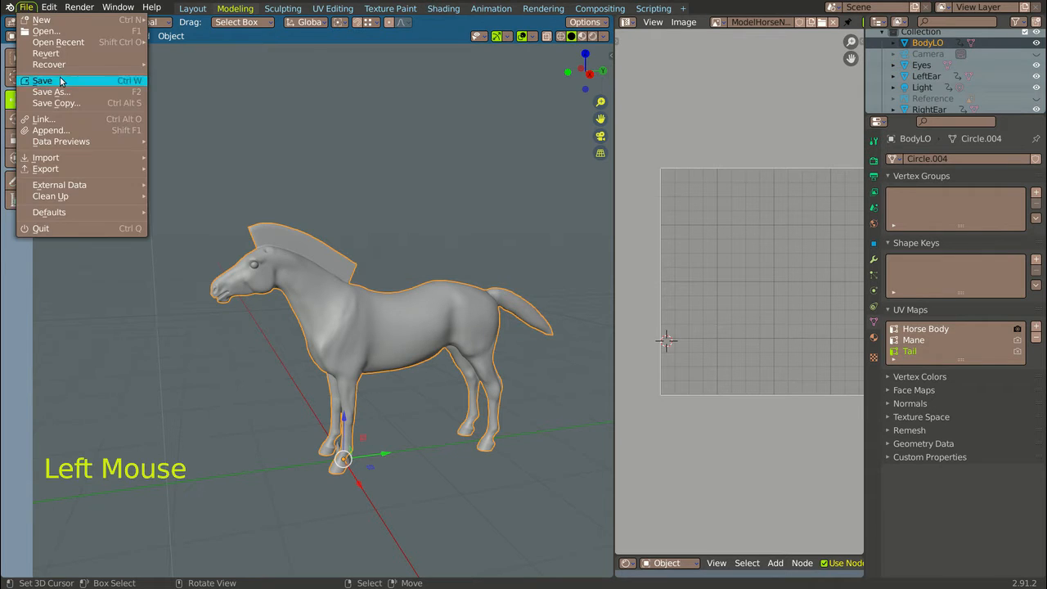
left_click(68, 92)
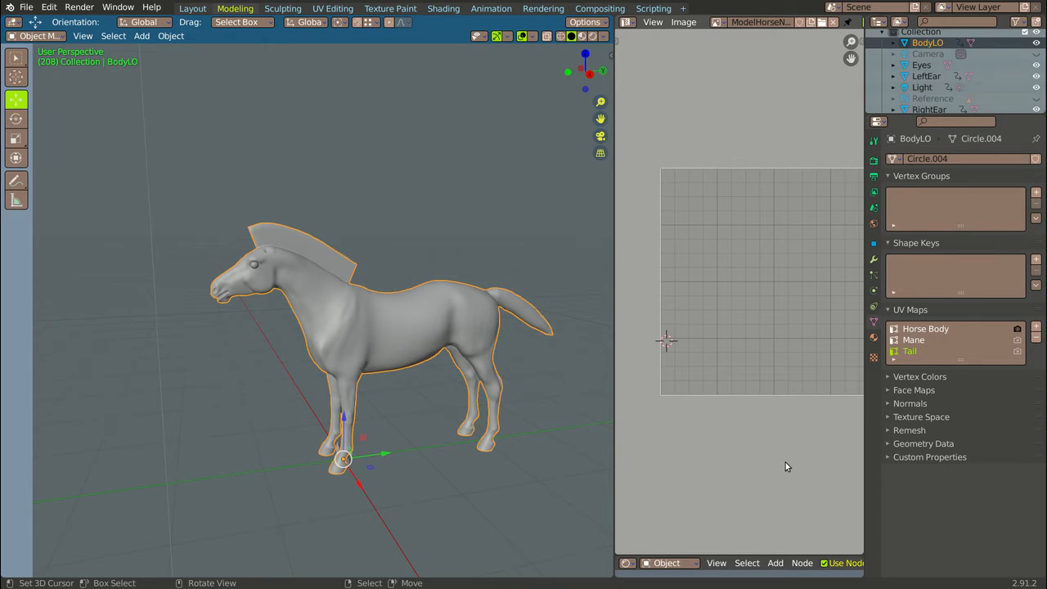
key("ctrl+s")
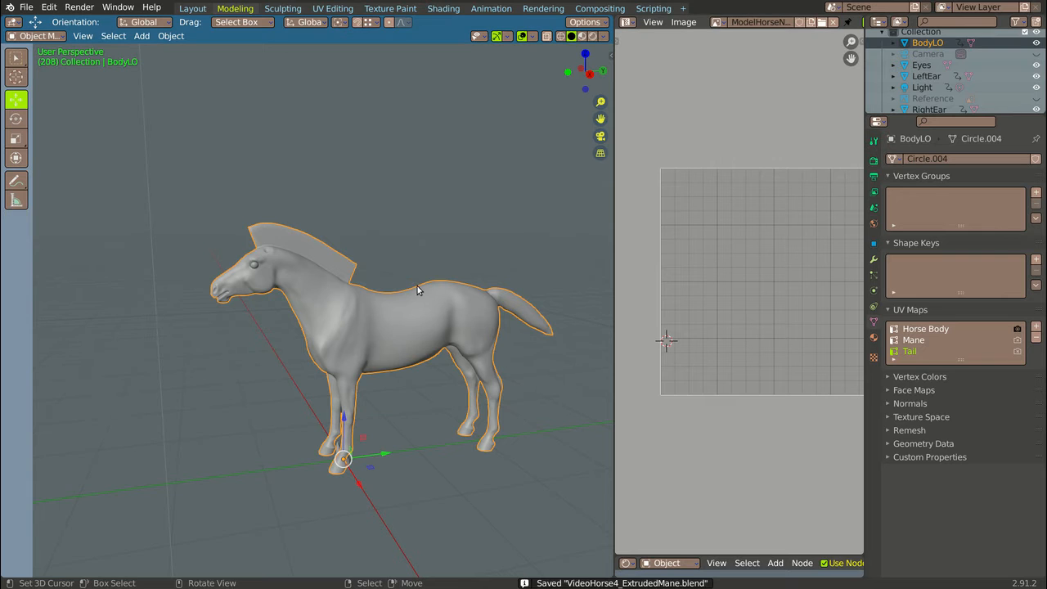
scroll(417, 285, "down", 3)
middle_click_drag(417, 285, 451, 290)
scroll(334, 247, "up", 1)
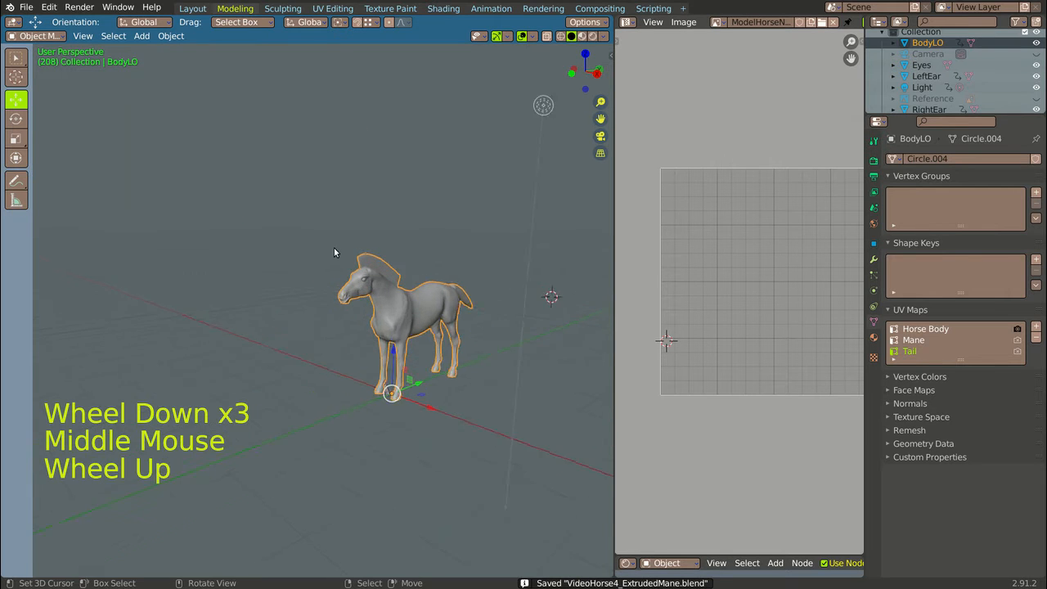
scroll(334, 247, "up", 2)
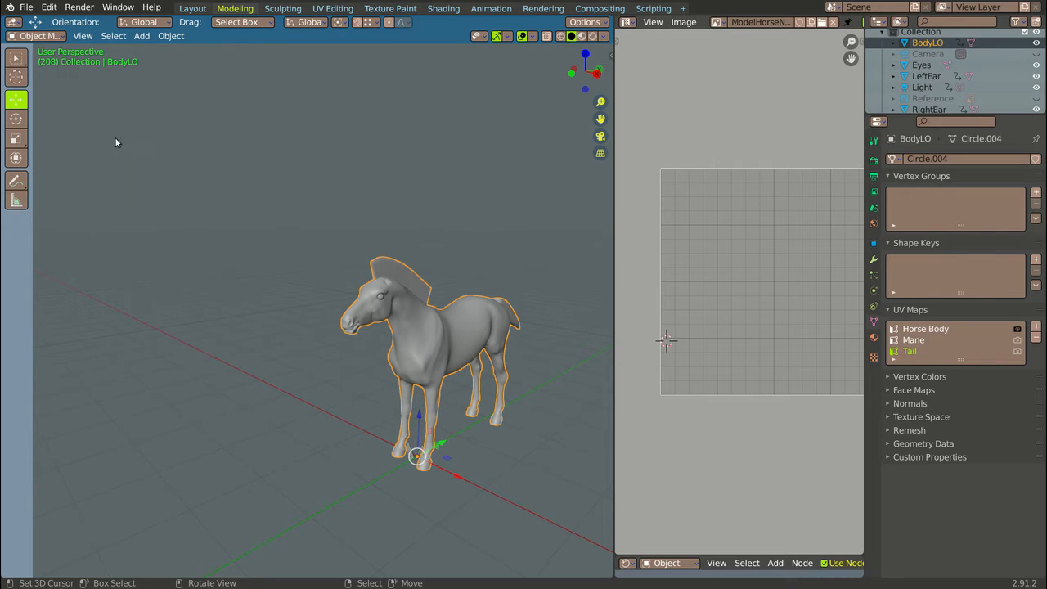
Open the recent project VideoHorse4.blend
left_click(31, 10)
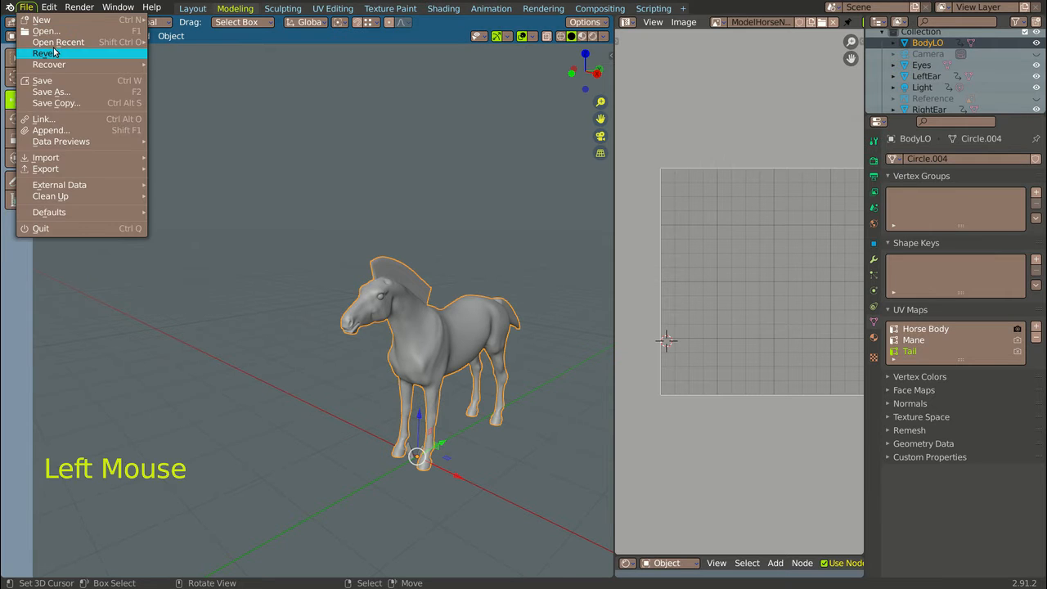
mouse_move(58, 43)
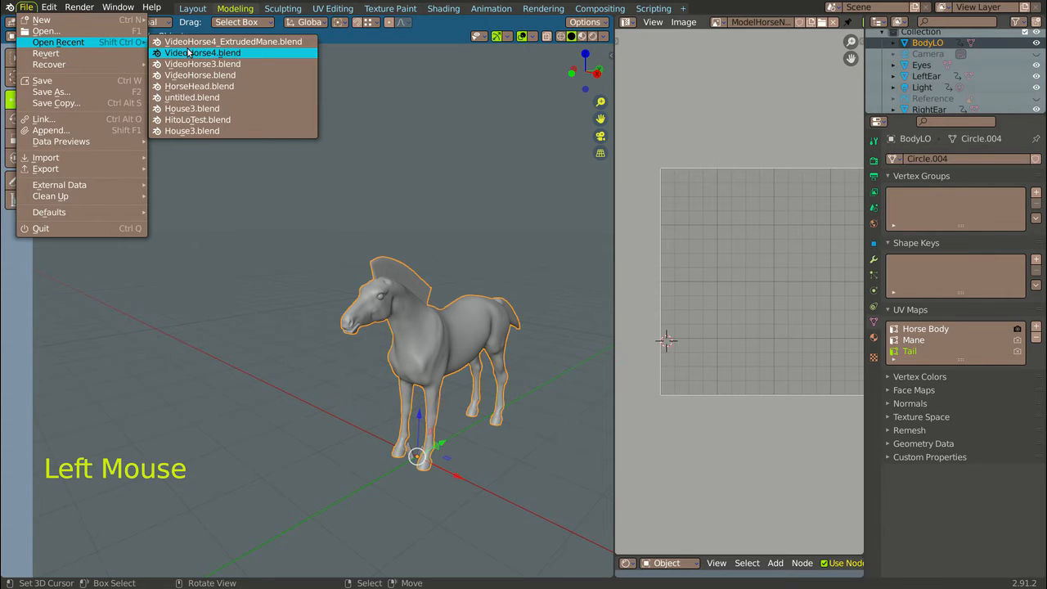
left_click(188, 53)
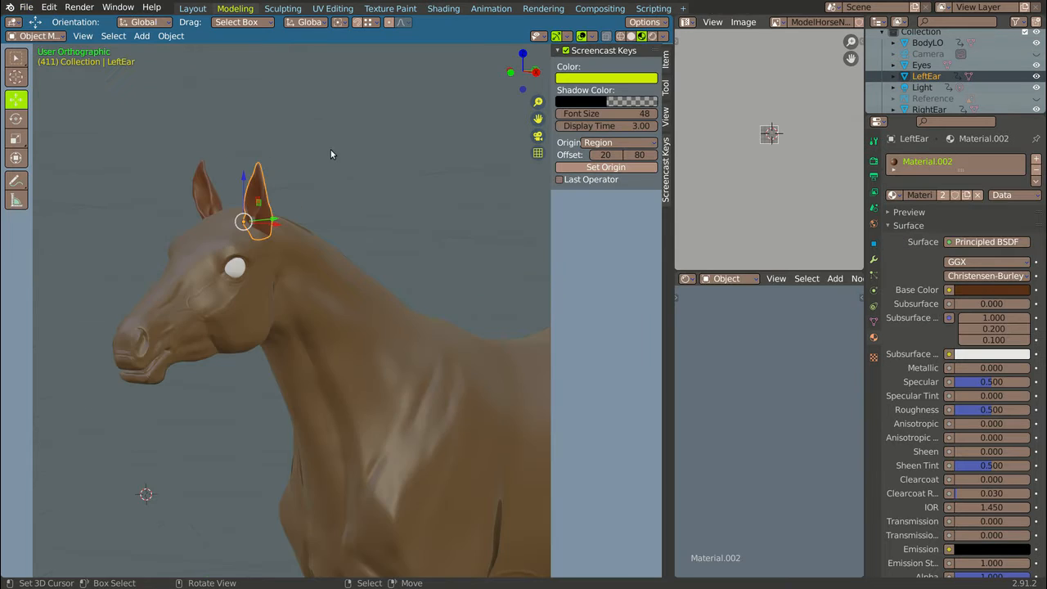
Select the horse body and add a particle system named Mane to it
scroll(332, 128, "down", 5)
mouse_move(333, 117)
middle_mouse_down()
mouse_move(329, 138)
mouse_move(321, 121)
middle_mouse_up()
scroll(237, 168, "up", 1)
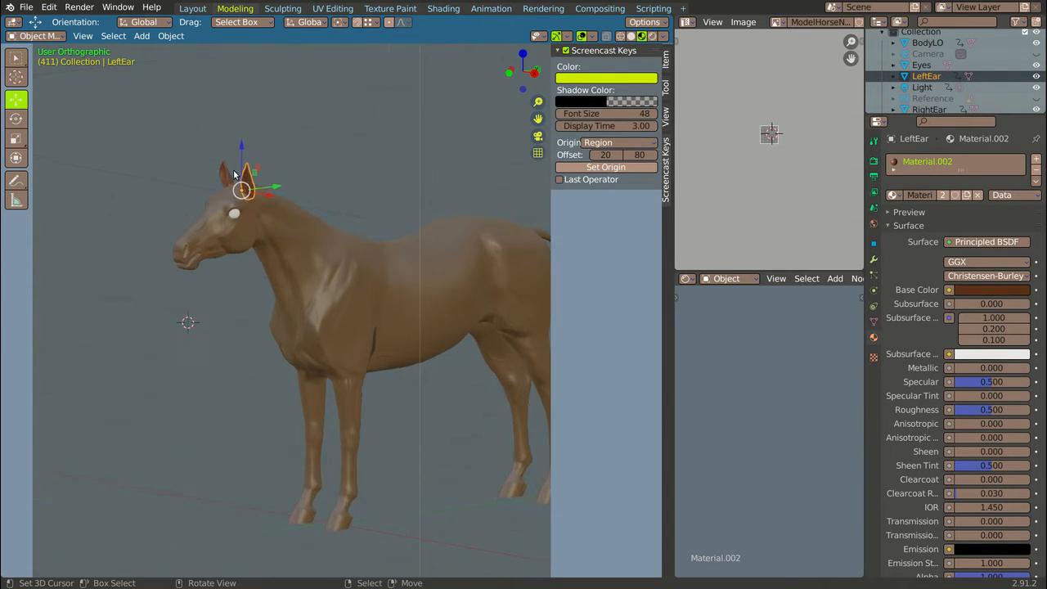
scroll(234, 174, "up", 5)
left_click(309, 323)
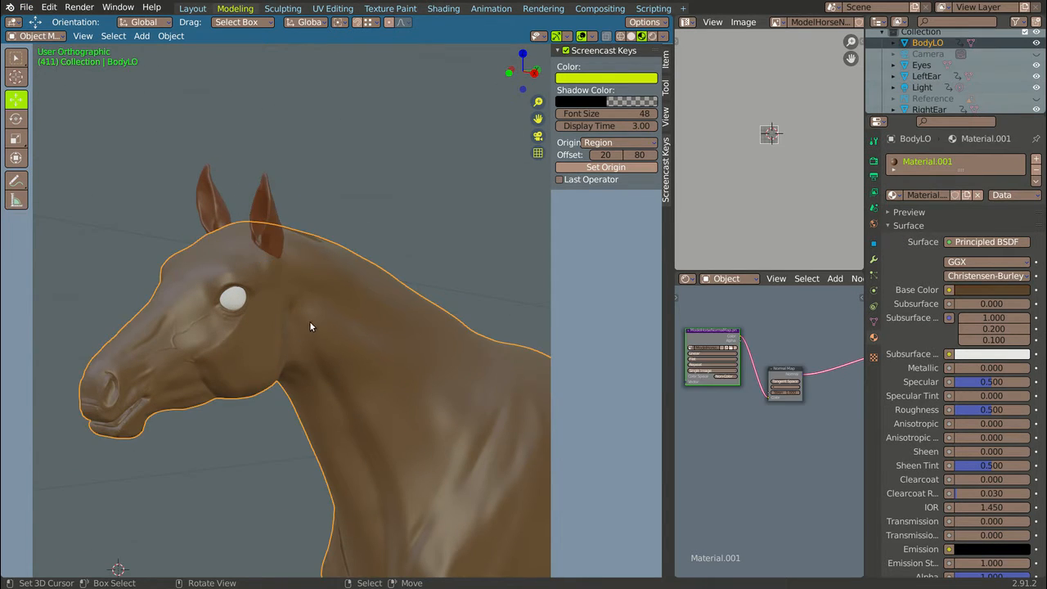
scroll(309, 325, "down", 6)
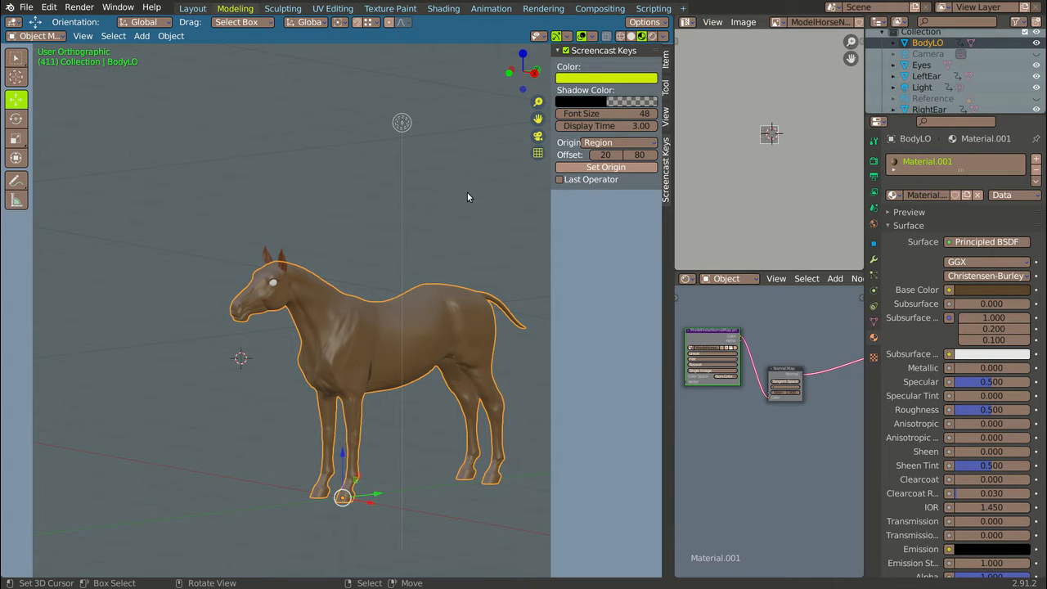
left_click(872, 278)
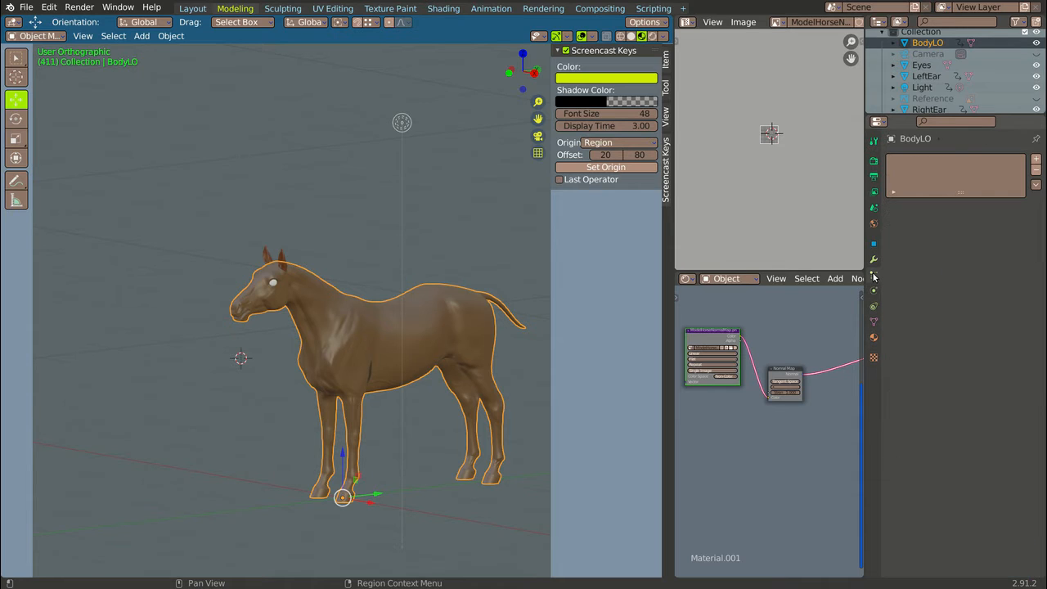
left_click(1036, 161)
double_click(933, 161)
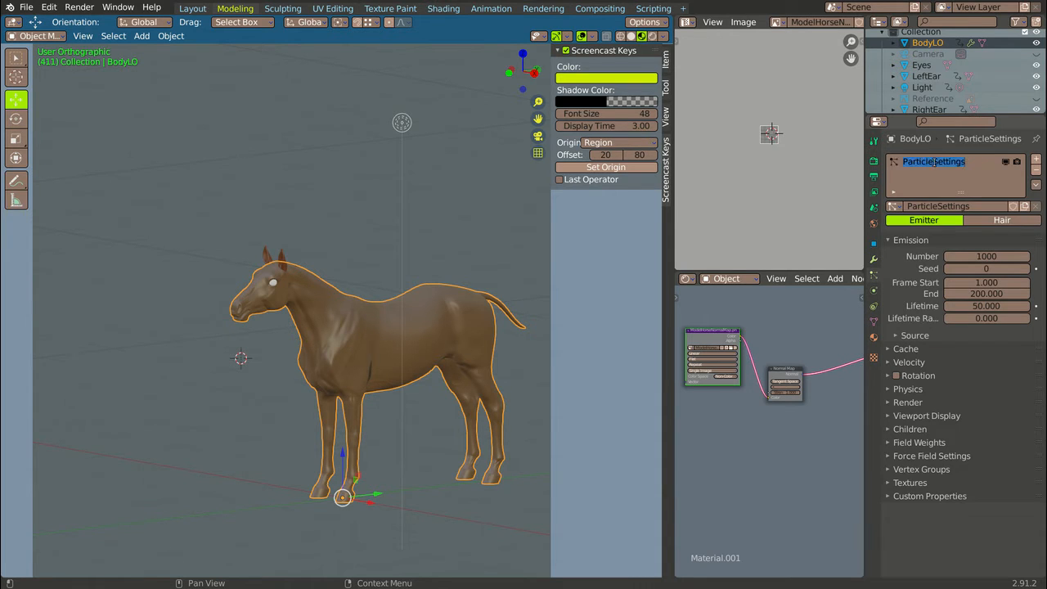
type("Mane")
key("Return")
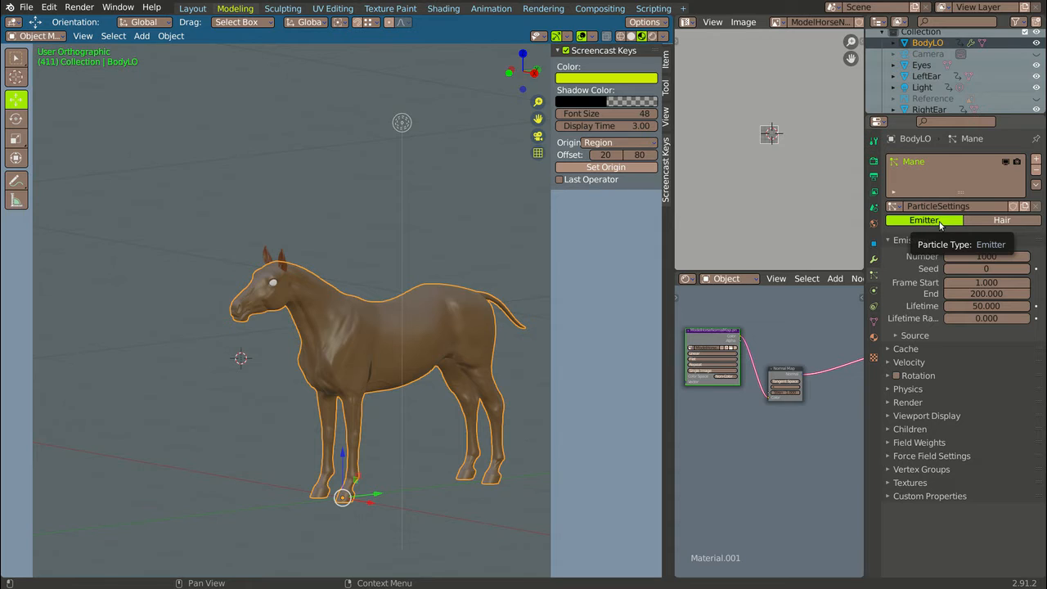
Change the Mane particle system's type to Hair and check how the strands spread over the whole horse
left_click(989, 221)
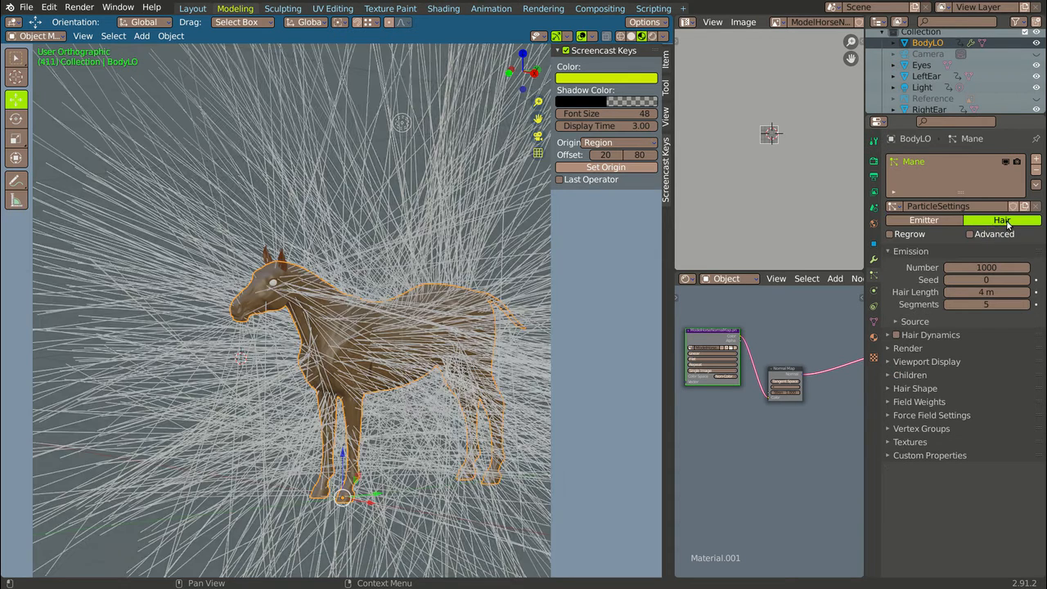
scroll(381, 317, "down", 2)
scroll(381, 314, "down", 2)
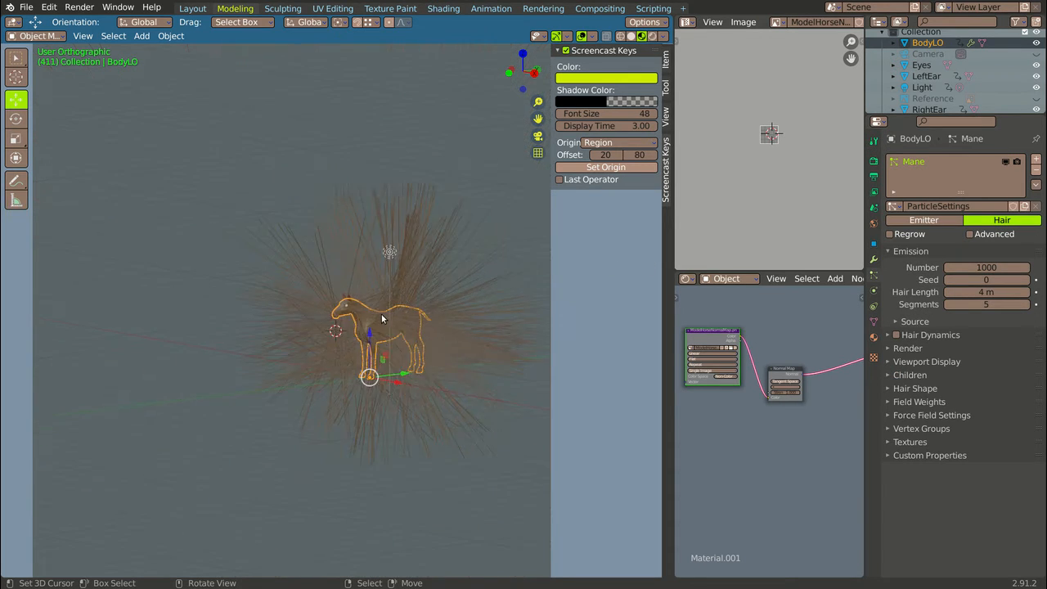
scroll(425, 364, "up", 5)
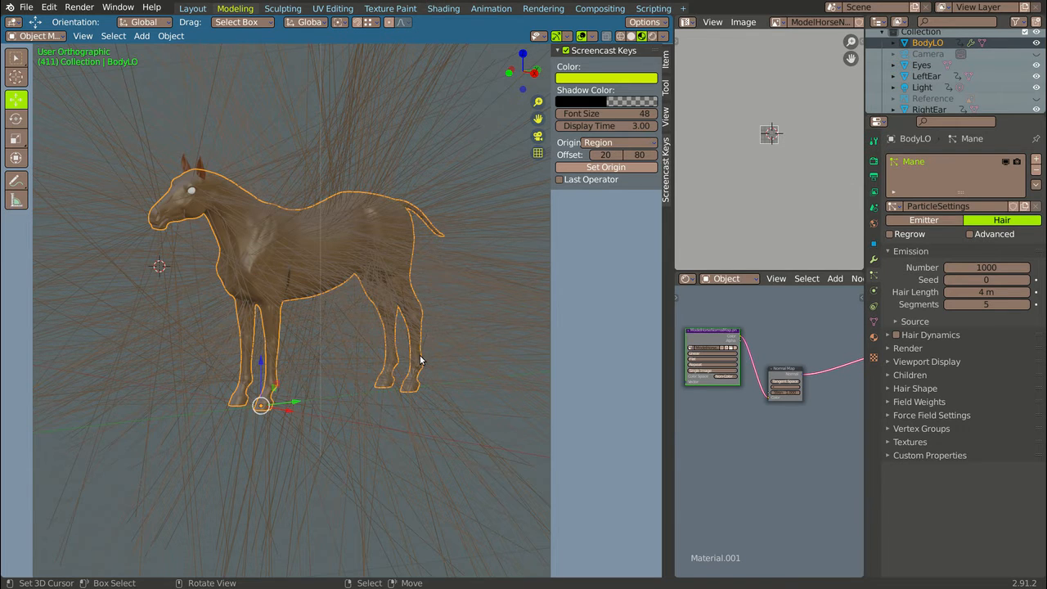
scroll(420, 355, "down", 2)
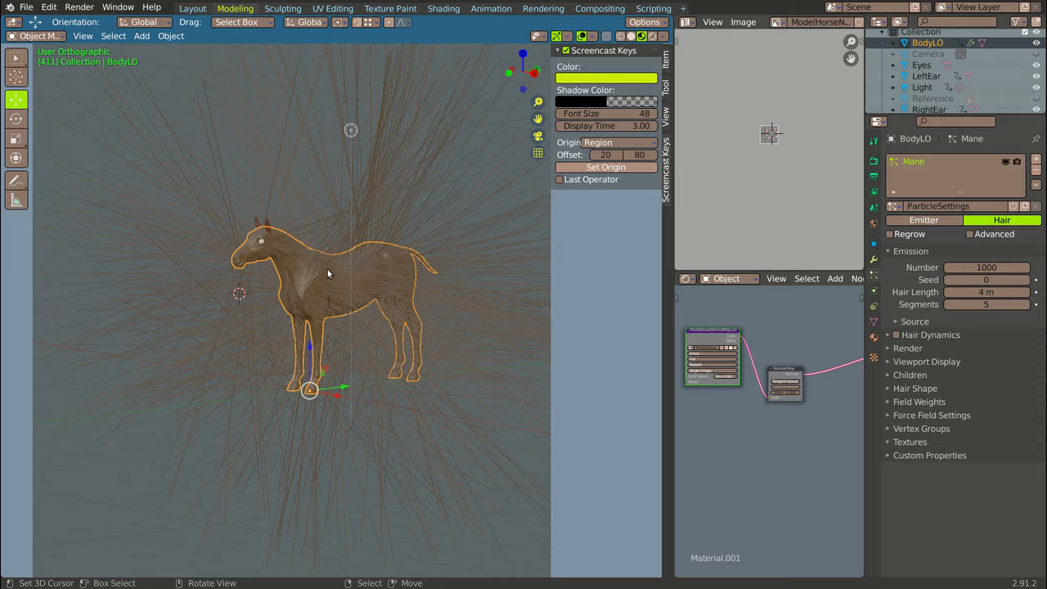
scroll(278, 235, "up", 3)
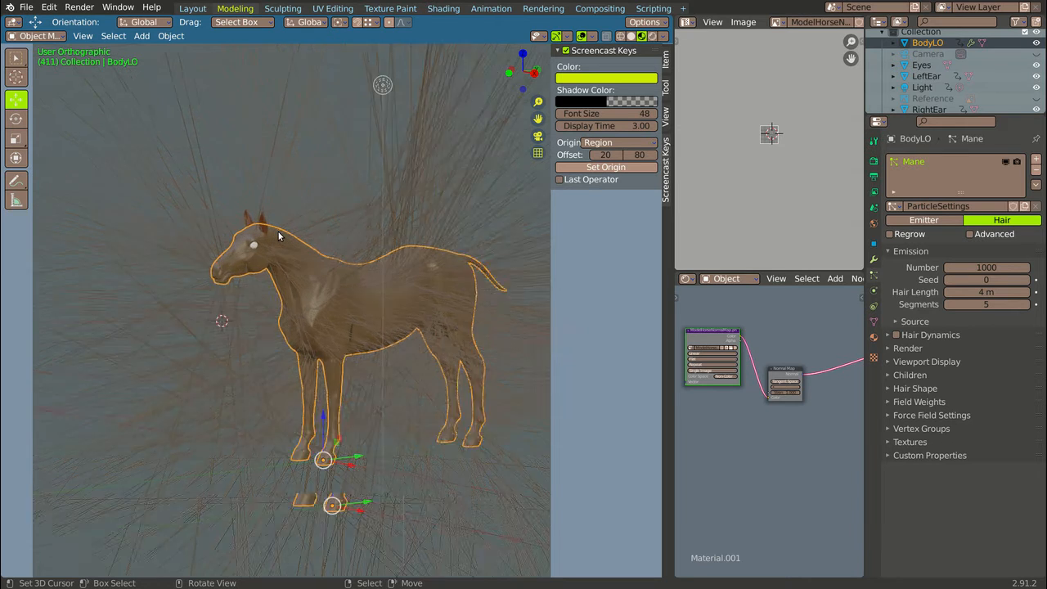
scroll(278, 235, "down", 4)
scroll(278, 235, "up", 1)
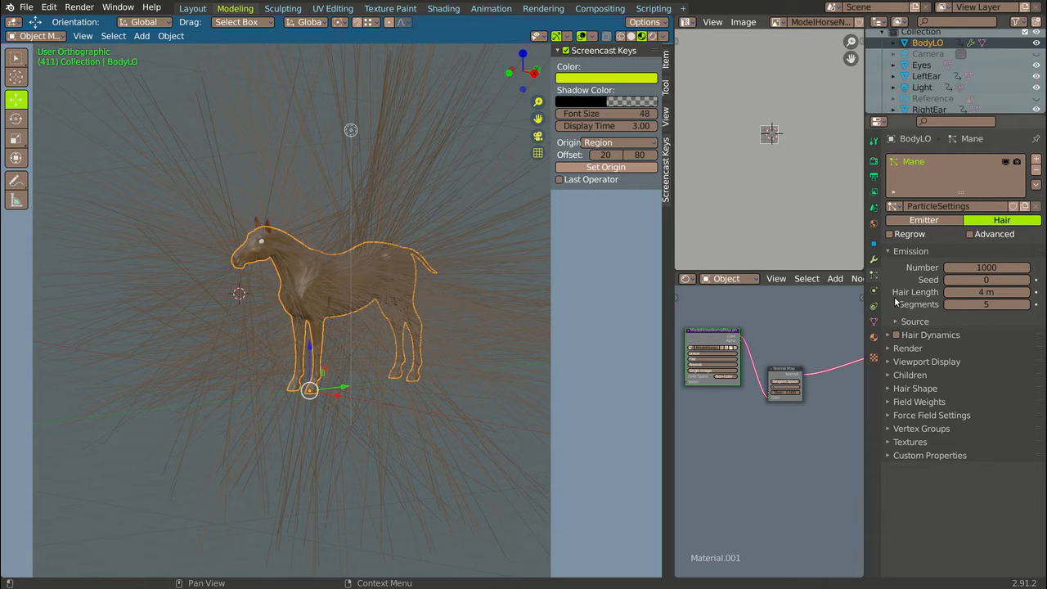
Set the number of emitted hairs in the Mane system to 0
left_click_drag(986, 268, 875, 268)
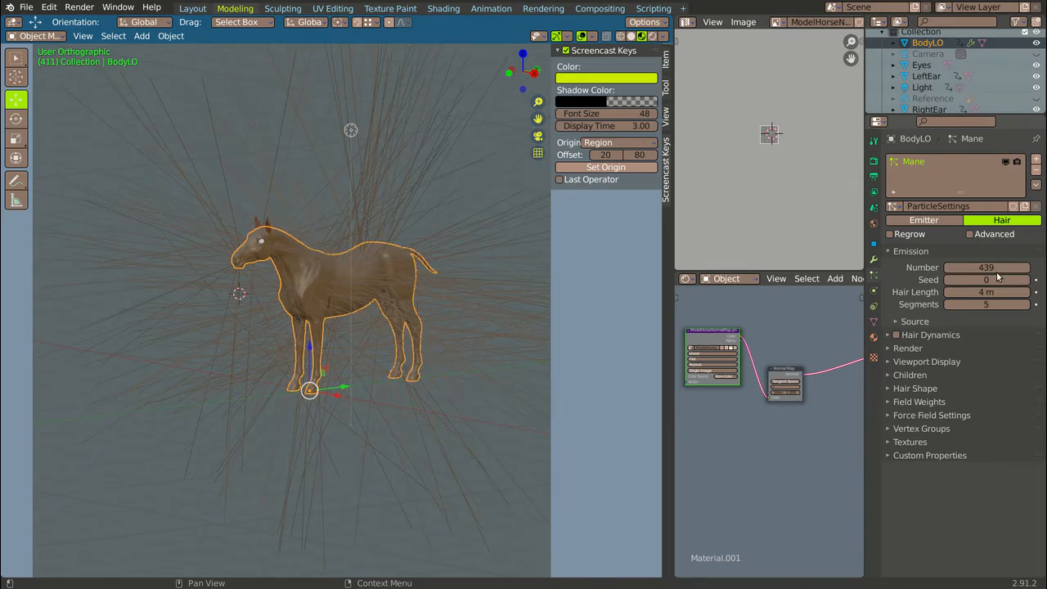
left_click(996, 268)
type("0")
key("Return")
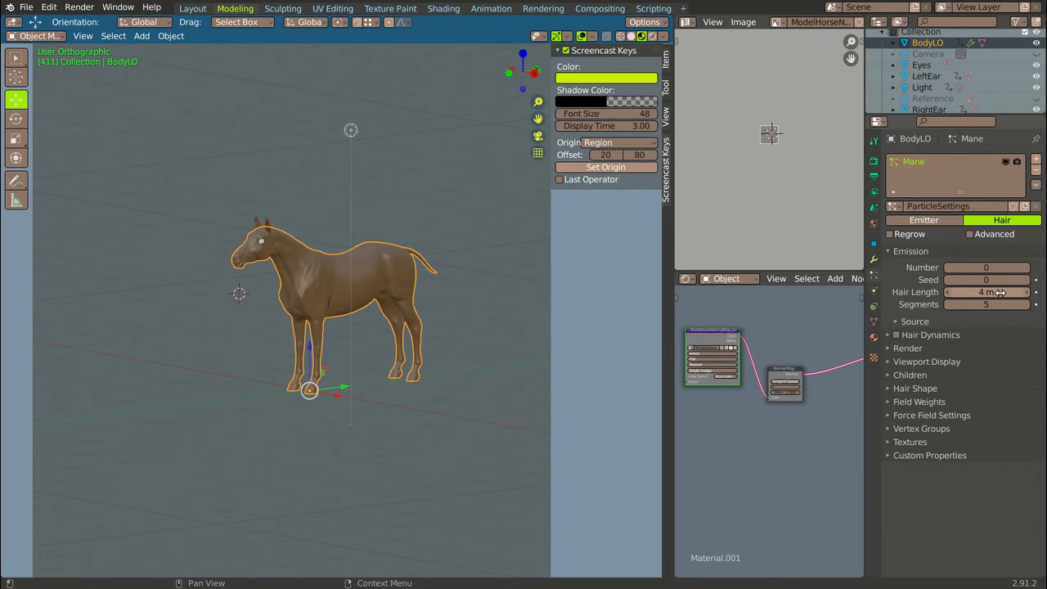
Set the mane's hair length to 0.25 m and its segments to 12
left_click(999, 292)
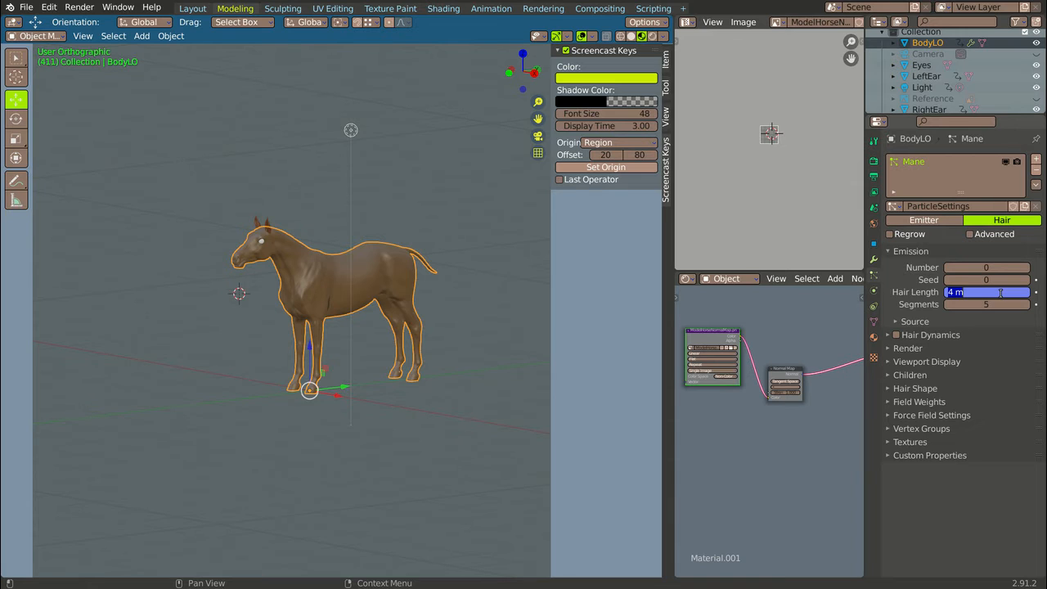
type(".25")
key("Return")
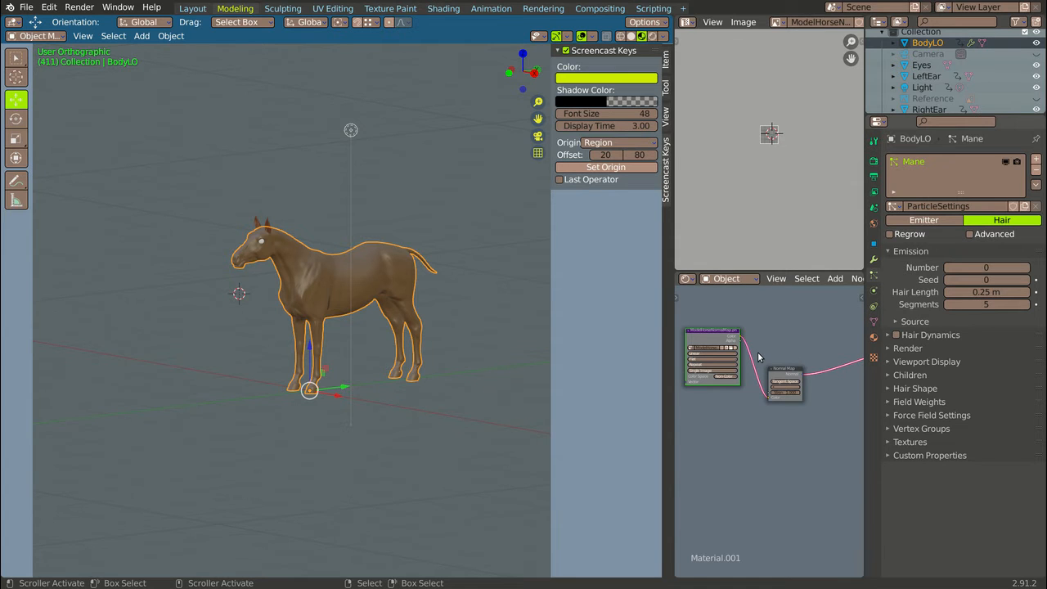
left_click(977, 304)
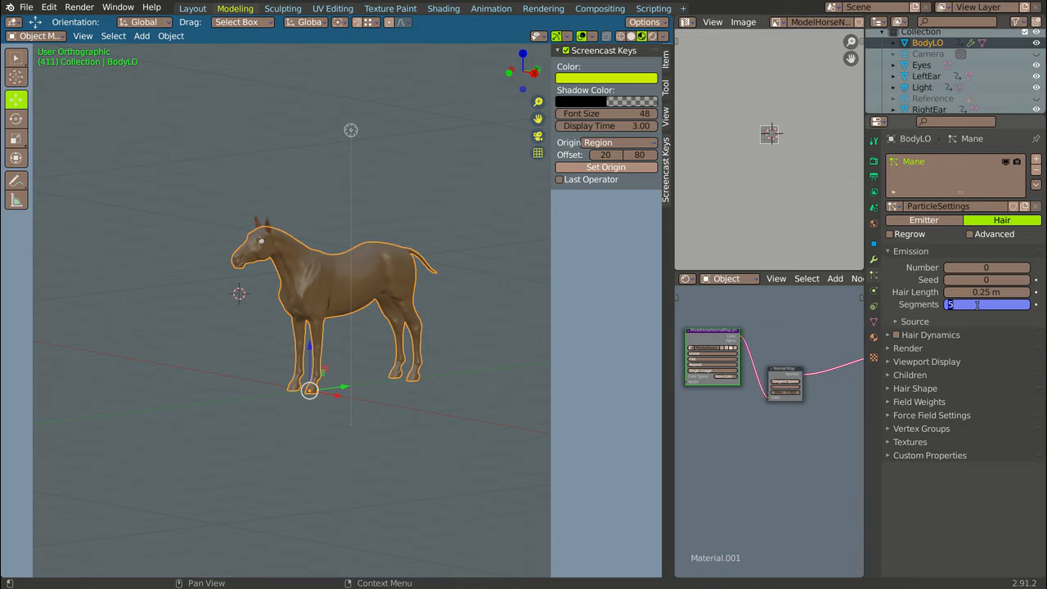
type("12")
key("Return")
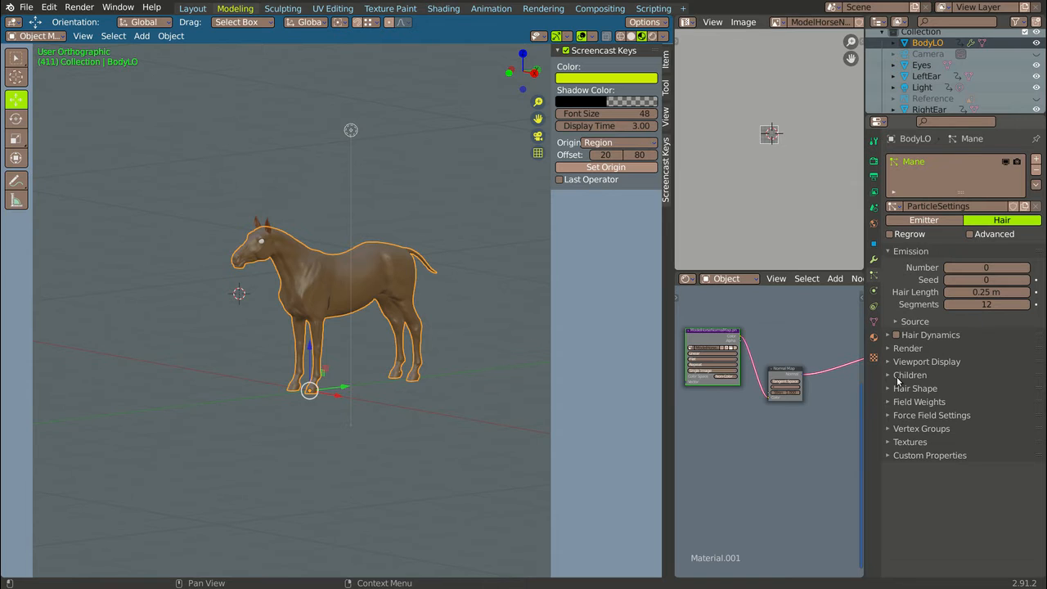
Expand the Children and Hair Shape settings of the Mane system and look over the head where the mane starts
left_click(887, 375)
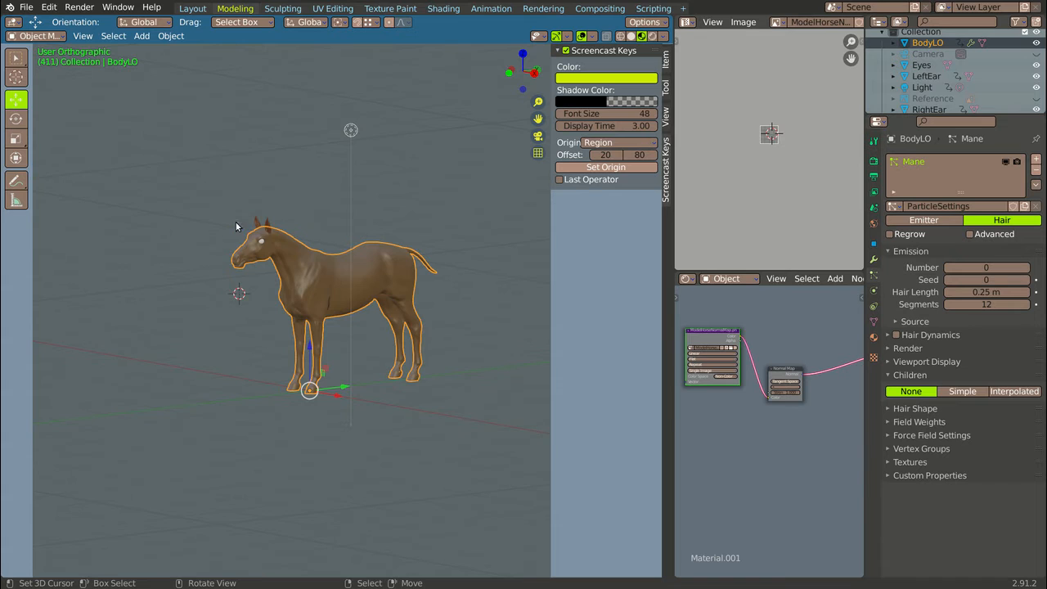
scroll(288, 213, "up", 6)
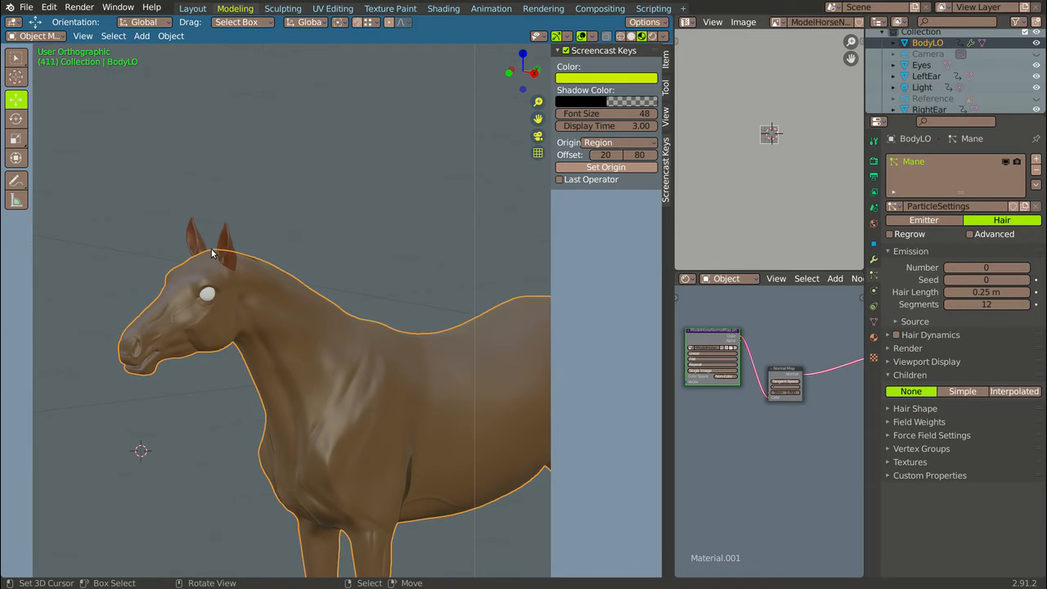
left_click(888, 409)
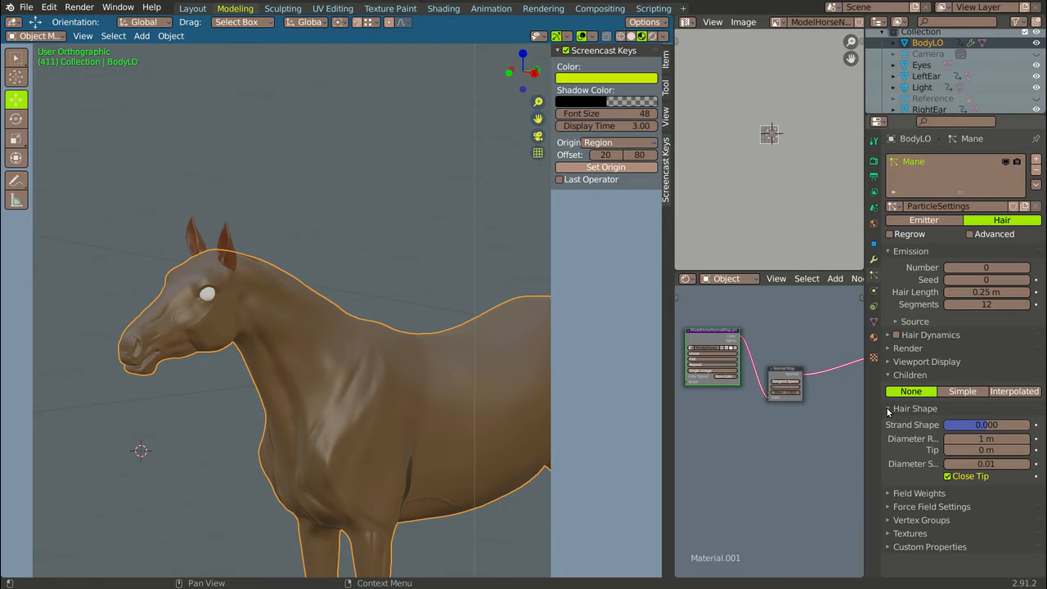
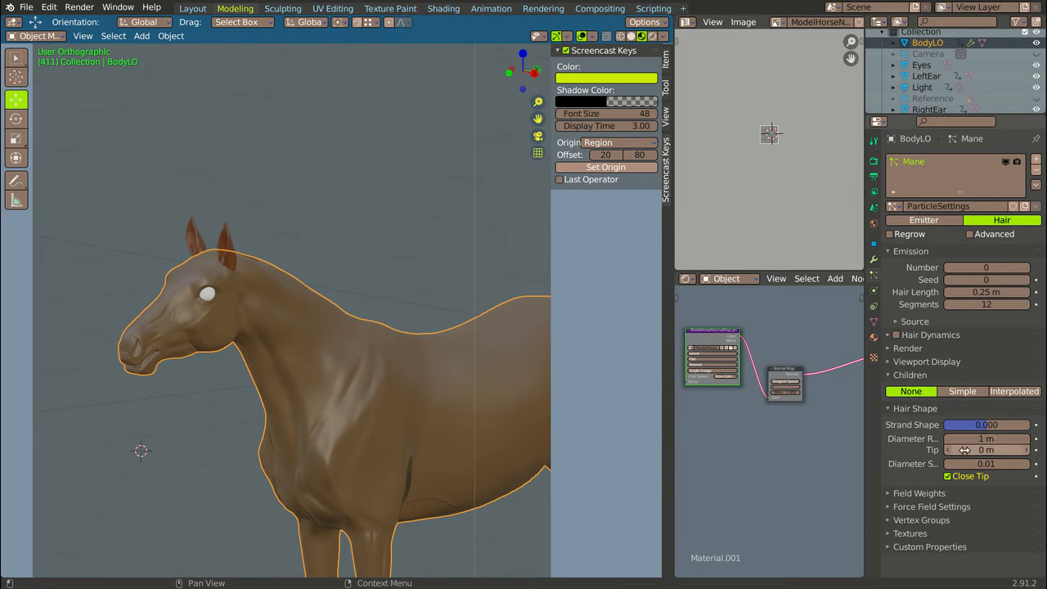
Put the horse body in Particle Edit mode and add a row of hairs along the neck's centreline using the Add brush
scroll(295, 254, "down", 3)
middle_click_drag(295, 254, 194, 224)
scroll(286, 254, "down", 4)
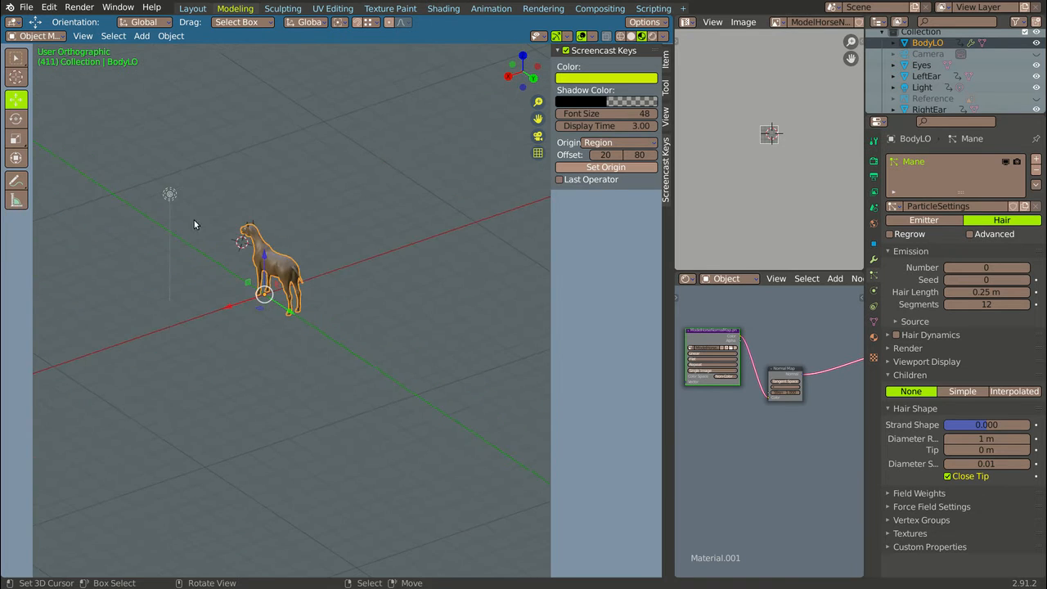
scroll(194, 220, "up", 6)
left_click(35, 36)
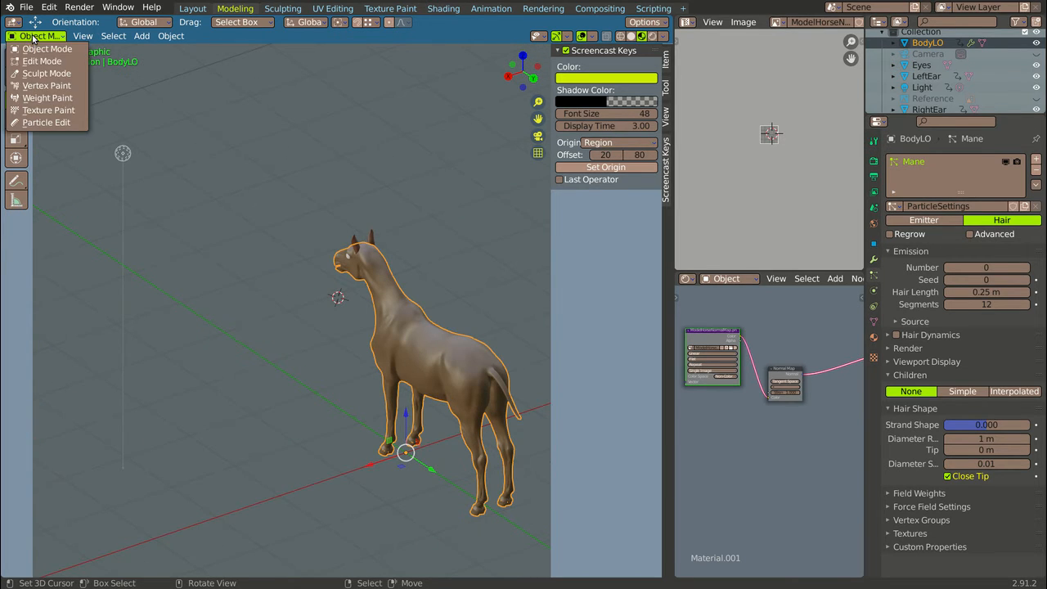
left_click(61, 122)
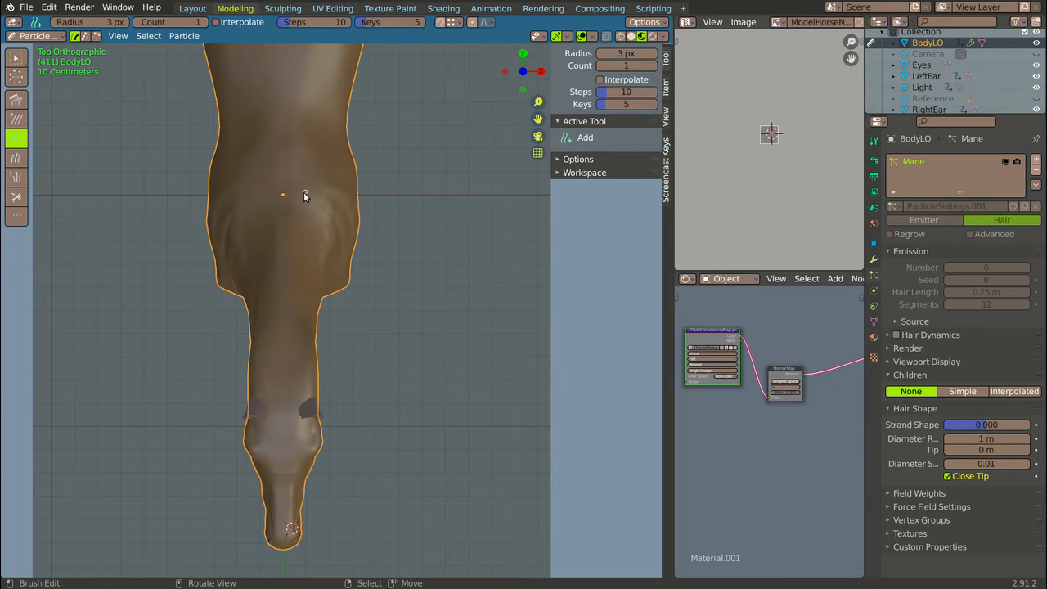
left_click(282, 418)
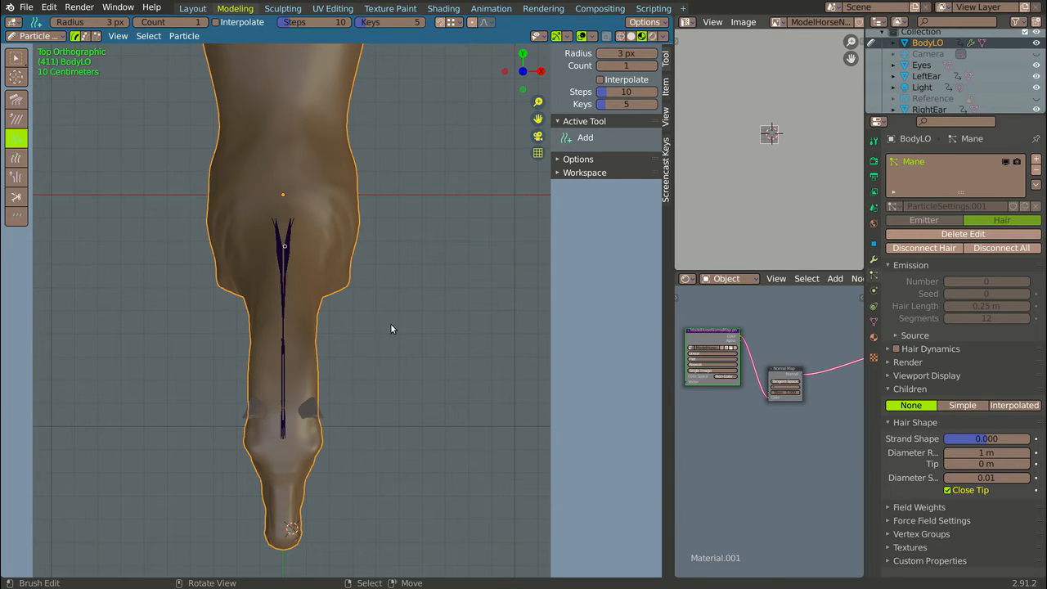
Examine the new mane hairs along the neck from both sides and from the front for gaps and direction
middle_click_drag(390, 327, 376, 344)
scroll(387, 170, "up", 3)
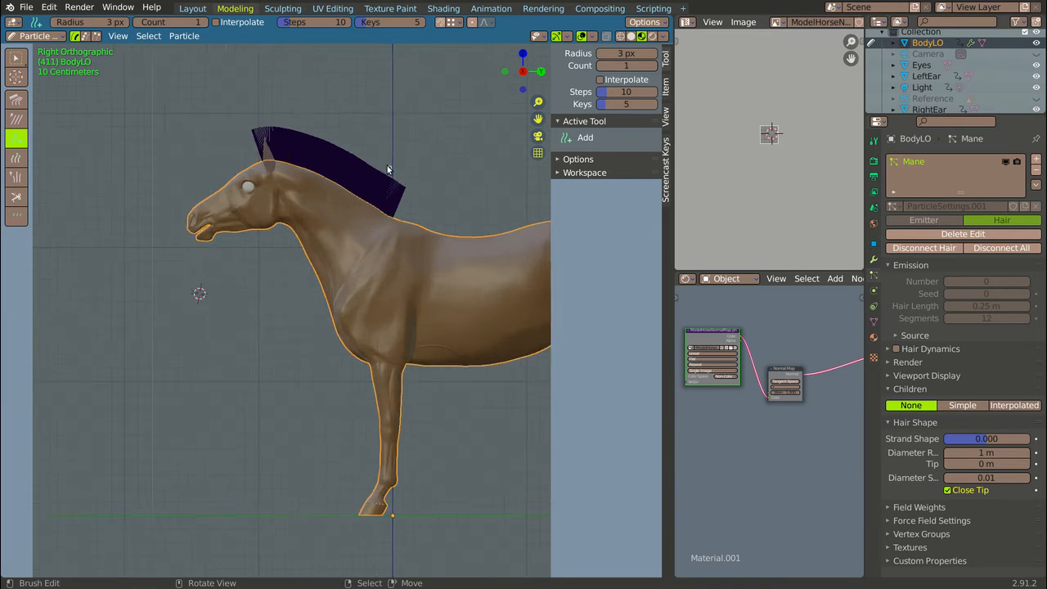
scroll(387, 169, "up", 5)
scroll(394, 198, "down", 3)
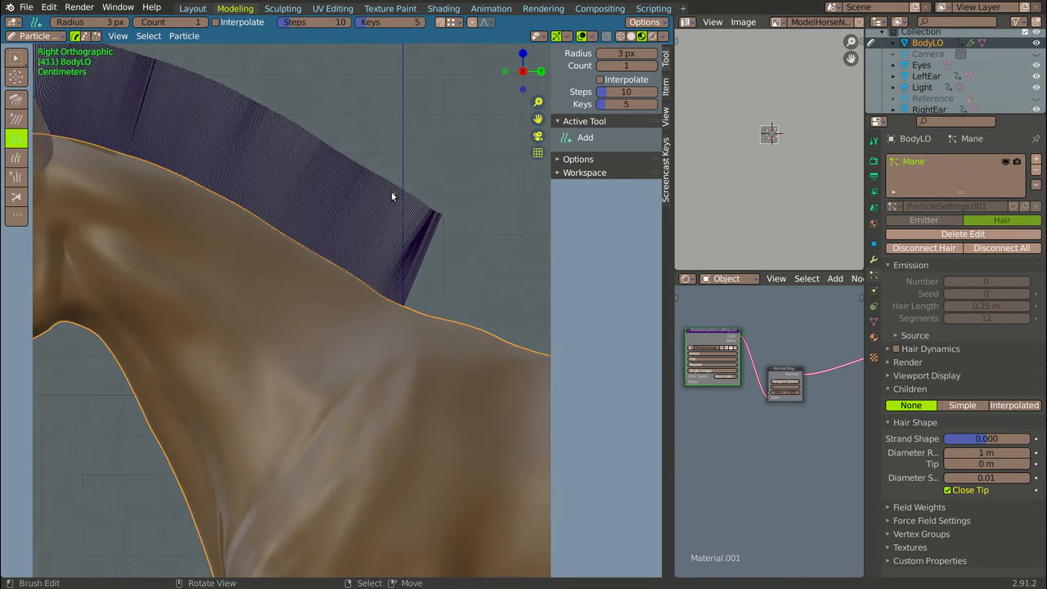
mouse_move(391, 191)
middle_mouse_down()
mouse_move(422, 233)
mouse_move(494, 220)
mouse_move(419, 237)
middle_mouse_up()
scroll(464, 227, "up", 3)
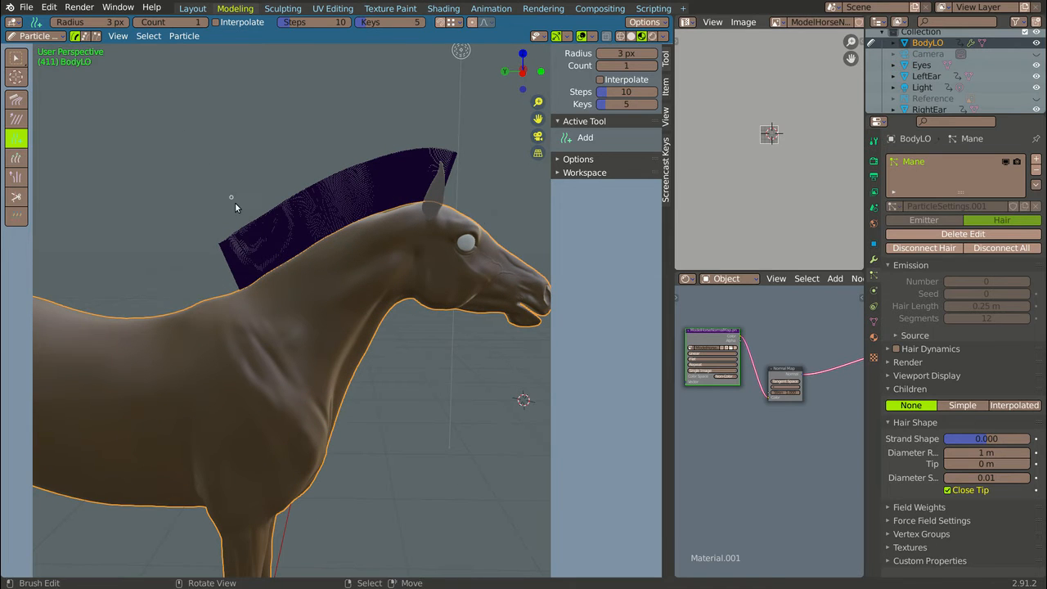
scroll(413, 269, "down", 4)
middle_click_drag(548, 293, 210, 364)
scroll(282, 206, "up", 5)
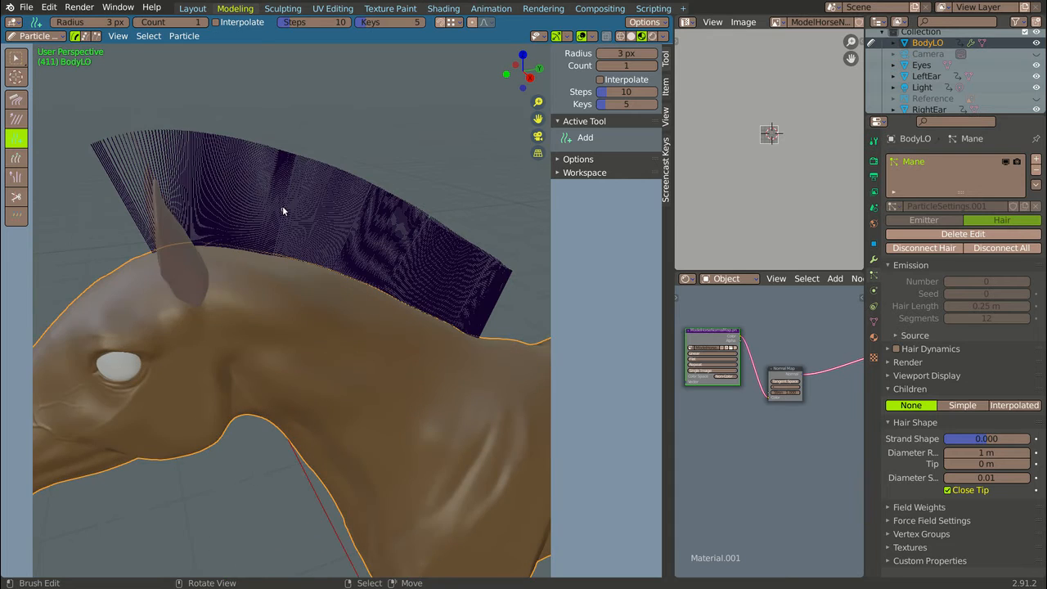
middle_click_drag(282, 205, 331, 205)
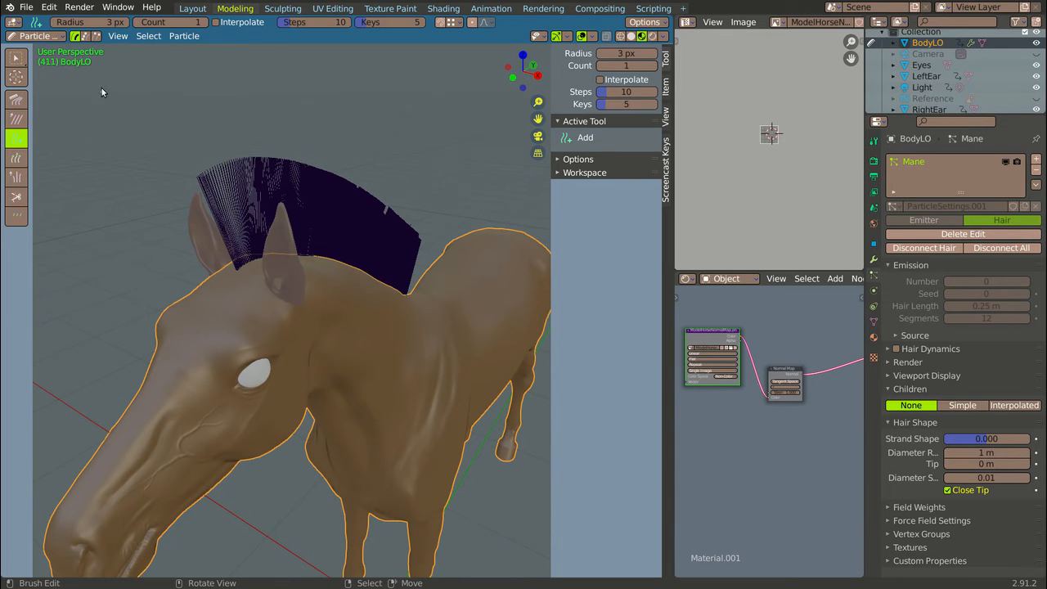
Comb the upright mane hairs down to one side of the neck using the Comb brush
left_click(16, 99)
scroll(217, 281, "down", 3)
middle_click_drag(217, 281, 349, 287)
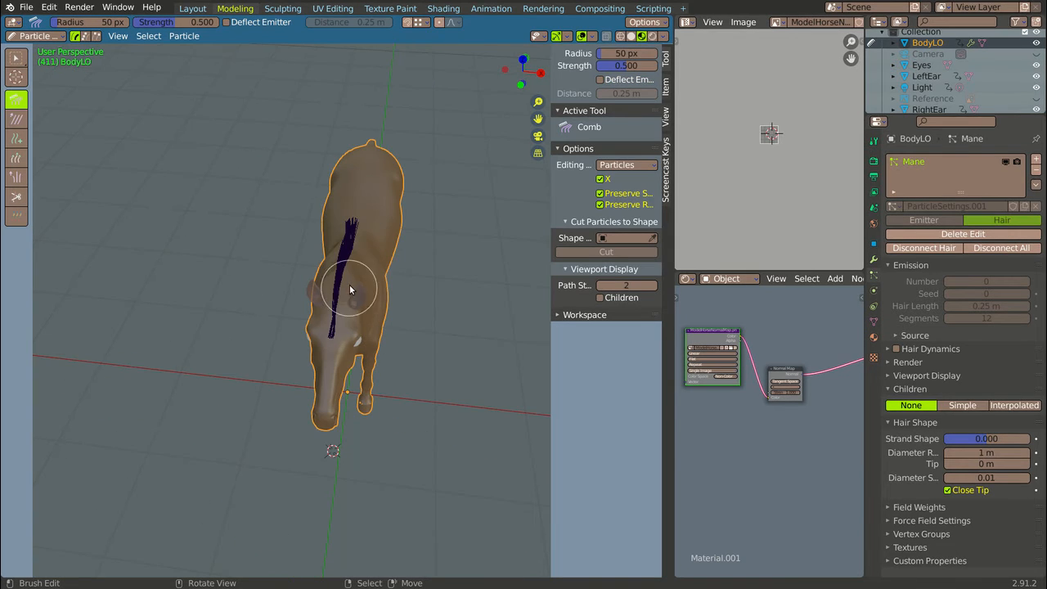
left_click_drag(354, 237, 284, 253)
mouse_move(352, 271)
left_mouse_down()
mouse_move(347, 290)
mouse_move(327, 280)
mouse_move(334, 325)
mouse_move(327, 316)
mouse_move(311, 362)
left_mouse_up()
mouse_move(311, 363)
middle_mouse_down()
mouse_move(413, 379)
mouse_move(342, 344)
mouse_move(317, 300)
middle_mouse_up()
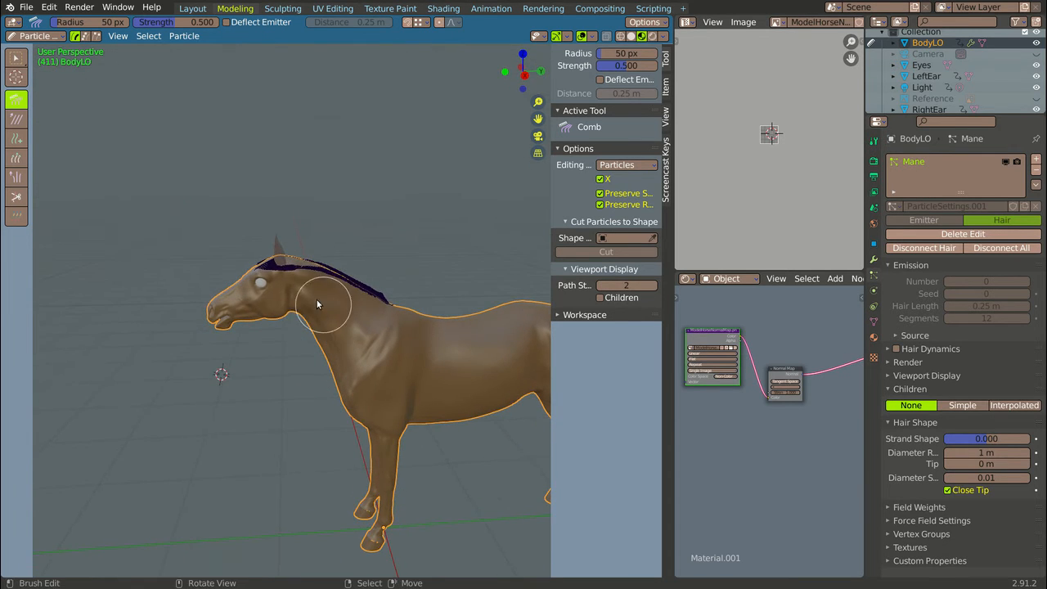
Comb the mane further down along the side of the neck and the front hairs toward the forehead
mouse_move(323, 284)
left_mouse_down()
mouse_move(344, 292)
mouse_move(351, 282)
mouse_move(379, 300)
mouse_move(380, 318)
left_mouse_up()
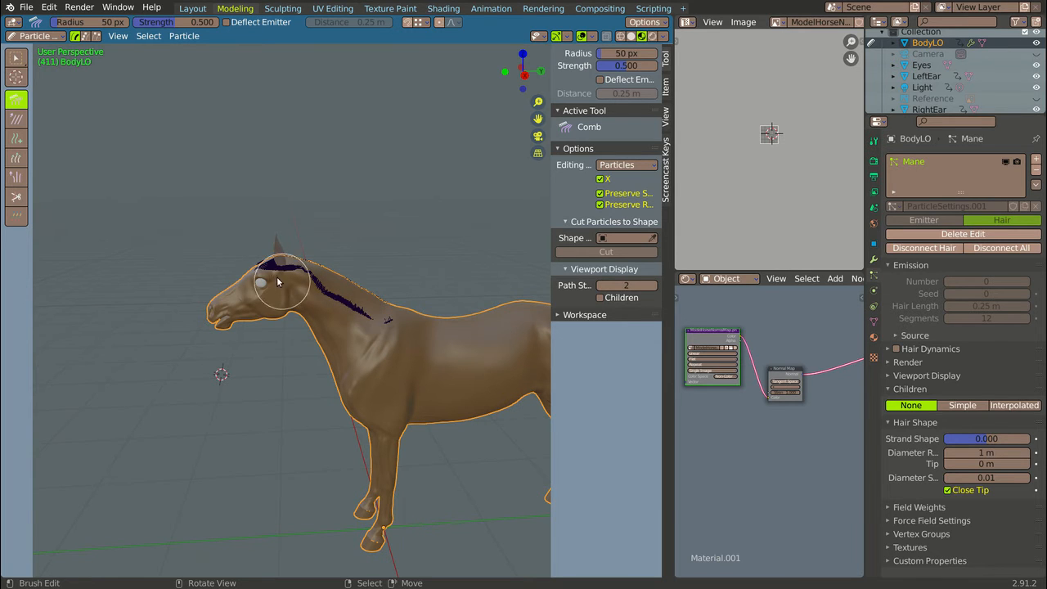
left_click_drag(270, 264, 275, 287)
mouse_move(292, 242)
middle_mouse_down()
mouse_move(246, 335)
mouse_move(185, 287)
mouse_move(316, 256)
middle_mouse_up()
mouse_move(331, 268)
left_mouse_down()
mouse_move(350, 304)
mouse_move(347, 350)
left_mouse_up()
mouse_move(280, 285)
middle_mouse_down()
mouse_move(299, 245)
mouse_move(401, 236)
mouse_move(77, 159)
middle_mouse_up()
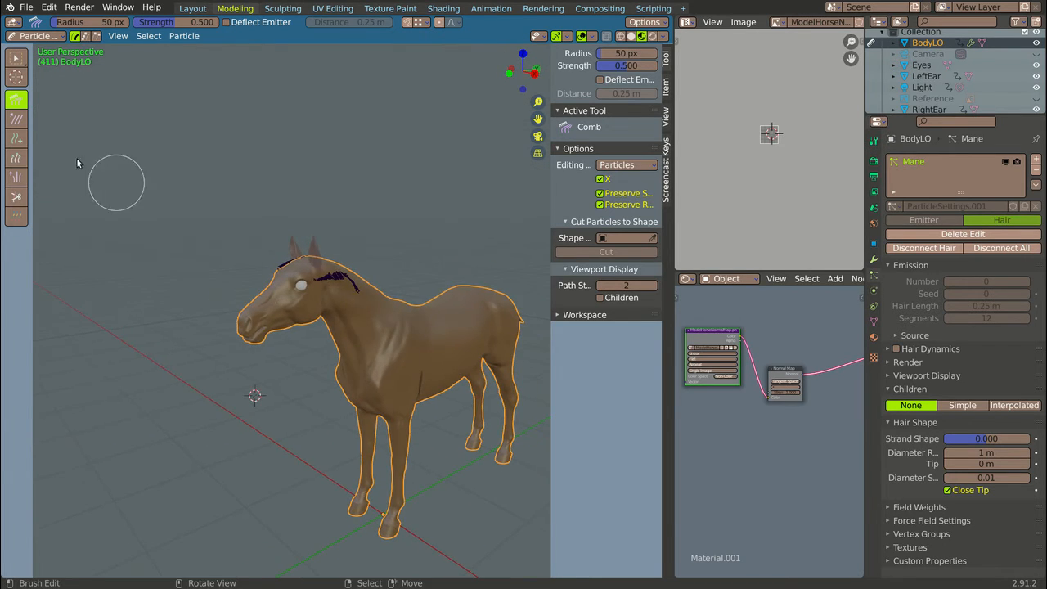
Raise the flattened mane hairs off the neck using the Puff brush in Add mode
left_click(15, 177)
mouse_move(421, 208)
middle_mouse_down()
mouse_move(447, 211)
mouse_move(293, 261)
middle_mouse_up()
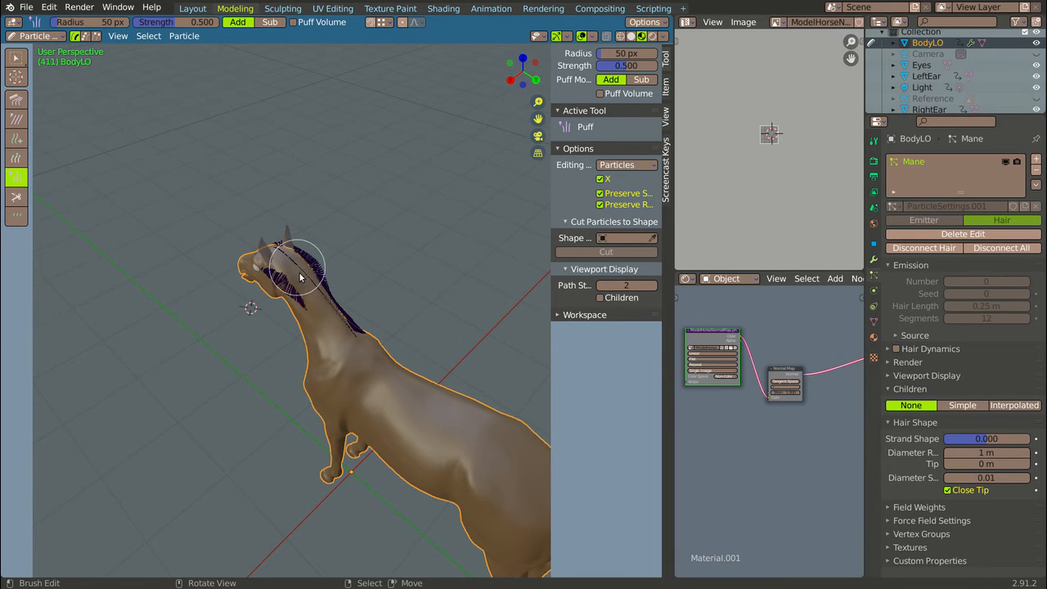
mouse_move(308, 284)
left_mouse_down()
mouse_move(369, 355)
mouse_move(275, 243)
mouse_move(263, 255)
mouse_move(342, 317)
mouse_move(433, 435)
mouse_move(355, 359)
mouse_move(332, 314)
mouse_move(274, 261)
mouse_move(245, 254)
mouse_move(269, 245)
mouse_move(371, 353)
mouse_move(418, 432)
mouse_move(458, 446)
mouse_move(429, 429)
mouse_move(374, 346)
mouse_move(310, 282)
left_mouse_up()
scroll(280, 241, "up", 4)
mouse_move(311, 283)
middle_mouse_down()
mouse_move(154, 466)
mouse_move(237, 398)
mouse_move(221, 296)
mouse_move(98, 238)
middle_mouse_up()
Comb the forelock hairs in front of the ears down toward the forehead
left_click(16, 98)
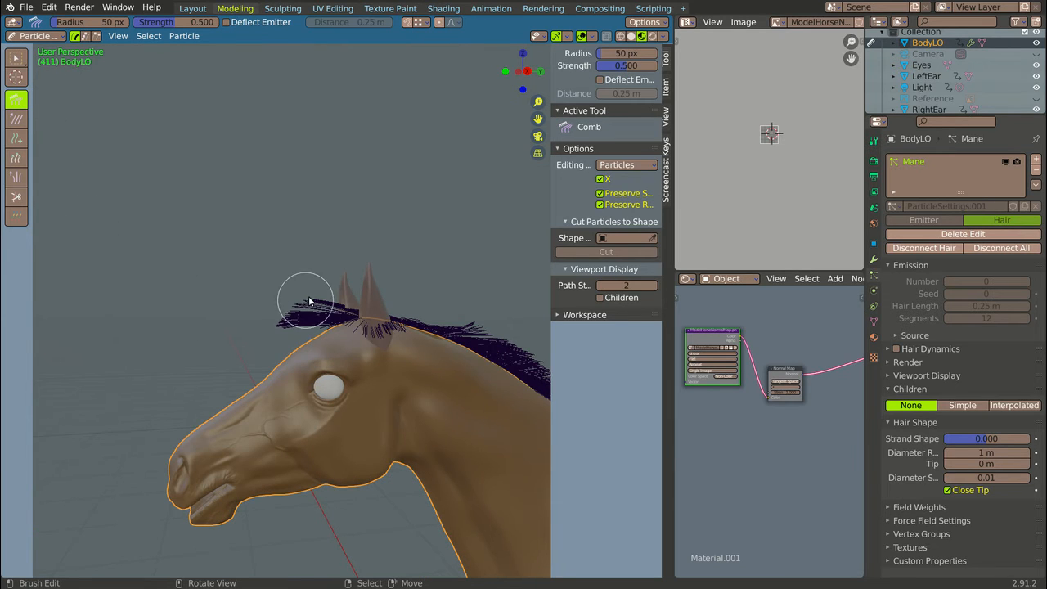
mouse_move(300, 302)
left_mouse_down()
mouse_move(313, 288)
mouse_move(291, 319)
mouse_move(288, 354)
left_mouse_up()
middle_click_drag(488, 287, 280, 451)
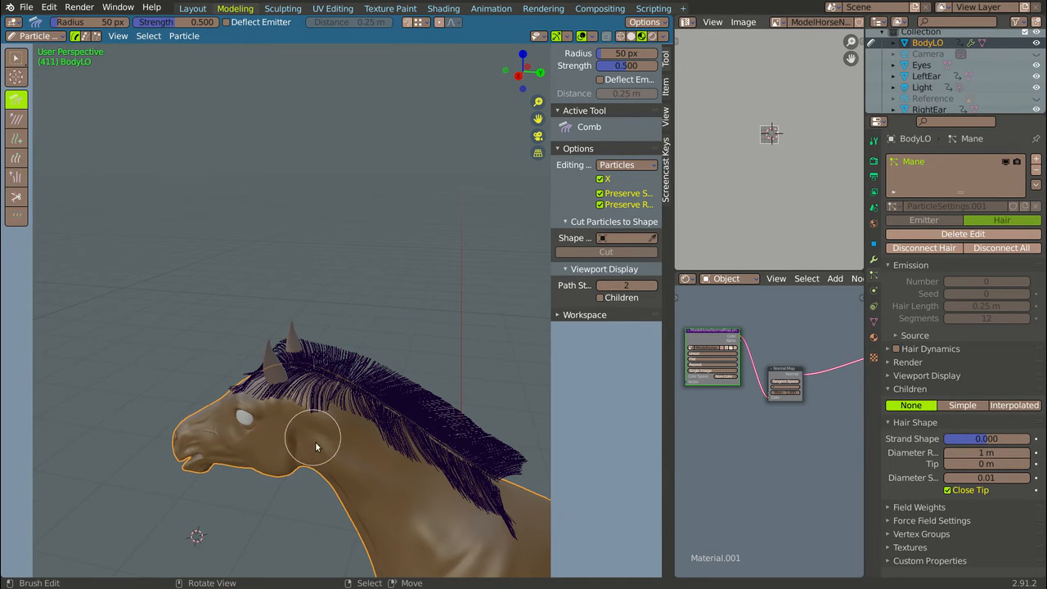
Comb the hairs on the side of the neck downward, from behind the ears toward the withers
scroll(370, 468, "up", 3)
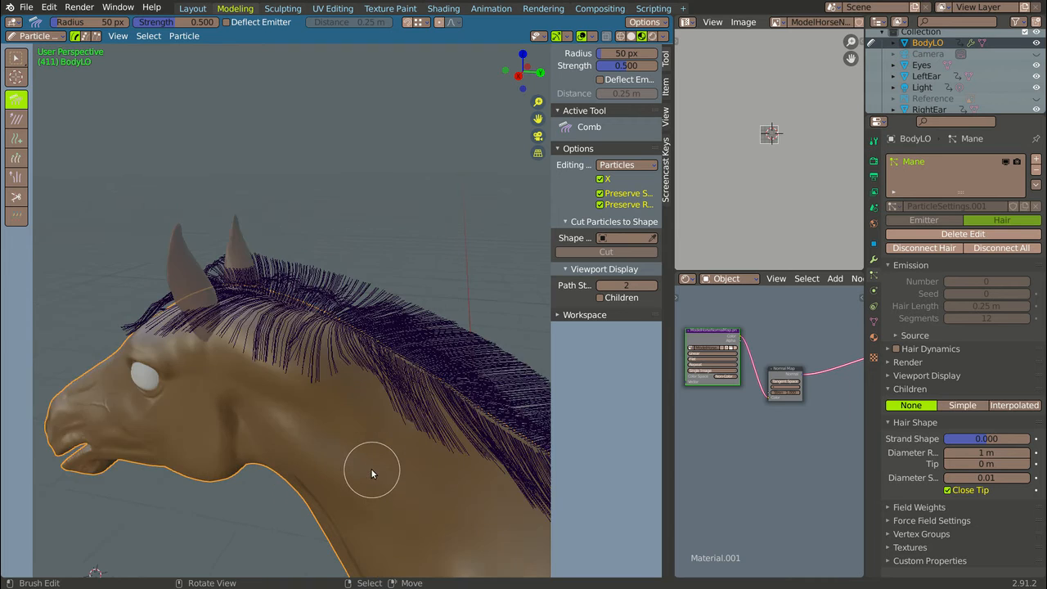
scroll(370, 468, "up", 2)
mouse_move(341, 345)
left_mouse_down()
mouse_move(331, 381)
mouse_move(409, 368)
mouse_move(390, 425)
mouse_move(449, 394)
mouse_move(427, 428)
mouse_move(389, 365)
mouse_move(350, 374)
mouse_move(360, 322)
mouse_move(337, 352)
mouse_move(311, 305)
mouse_move(302, 357)
left_mouse_up()
mouse_move(372, 316)
left_mouse_down()
mouse_move(341, 353)
mouse_move(363, 401)
left_mouse_up()
left_click_drag(436, 379, 439, 423)
scroll(425, 433, "down", 5)
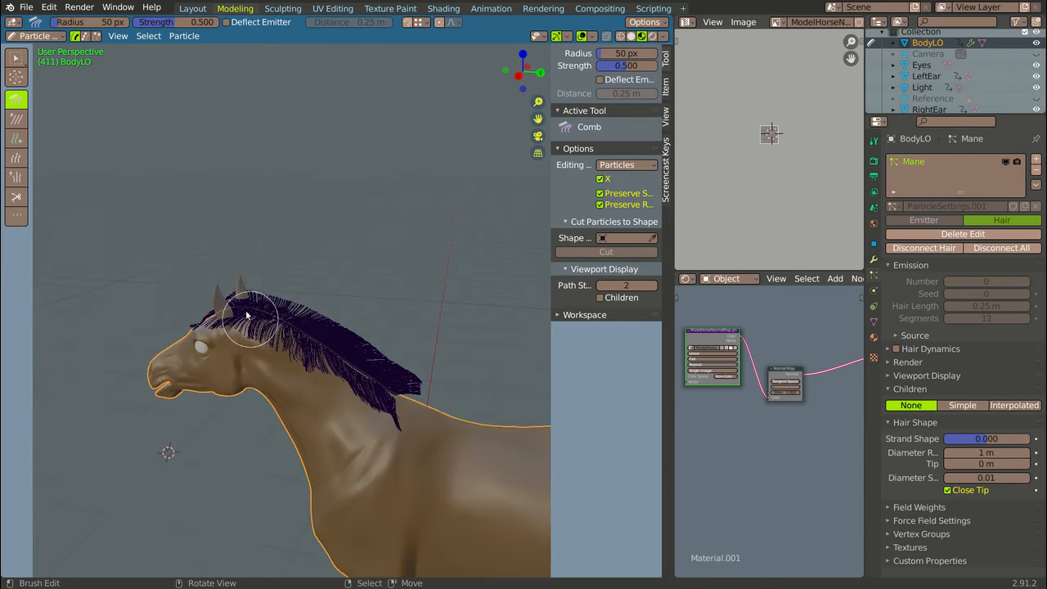
scroll(330, 381, "up", 6)
mouse_move(350, 369)
left_mouse_down()
mouse_move(343, 392)
mouse_move(377, 405)
mouse_move(368, 456)
mouse_move(424, 417)
mouse_move(411, 450)
mouse_move(464, 468)
mouse_move(442, 504)
mouse_move(491, 505)
mouse_move(489, 489)
mouse_move(508, 519)
mouse_move(466, 424)
mouse_move(483, 405)
mouse_move(456, 406)
mouse_move(422, 334)
mouse_move(444, 370)
mouse_move(384, 376)
mouse_move(309, 337)
left_mouse_up()
Comb the outward-sticking mane hairs behind both ears closer to the neck, working from the rear
scroll(417, 375, "up", 6)
scroll(443, 370, "down", 6)
mouse_move(364, 304)
middle_mouse_down()
mouse_move(524, 426)
mouse_move(479, 496)
mouse_move(215, 523)
middle_mouse_up()
scroll(215, 523, "up", 5)
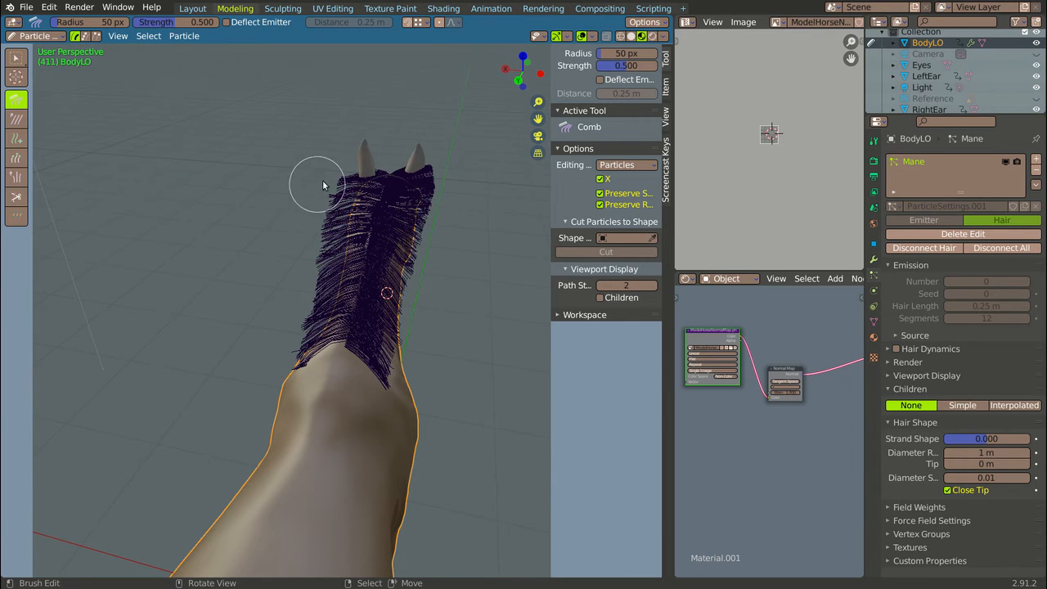
left_click_drag(333, 182, 322, 258)
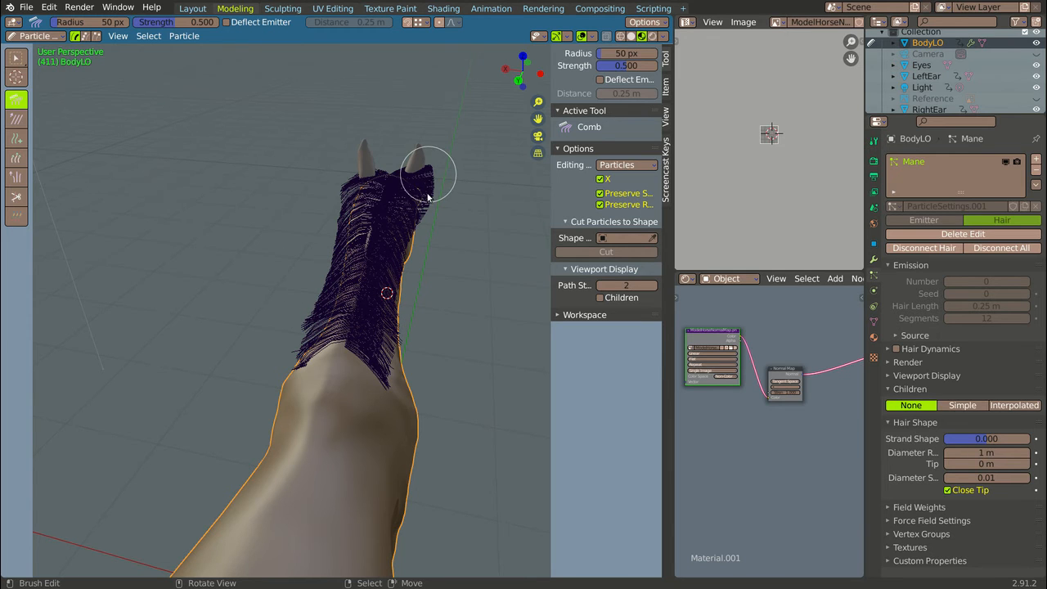
mouse_move(427, 196)
left_mouse_down()
mouse_move(435, 230)
mouse_move(423, 191)
left_mouse_up()
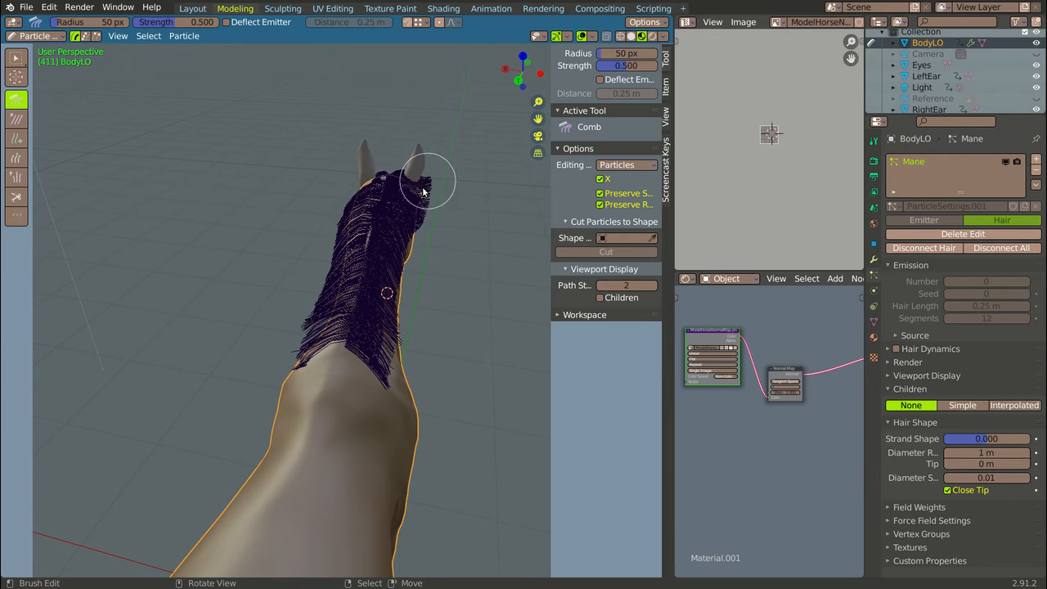
mouse_move(318, 204)
middle_mouse_down()
mouse_move(335, 240)
mouse_move(362, 182)
middle_mouse_up()
scroll(366, 175, "up", 1)
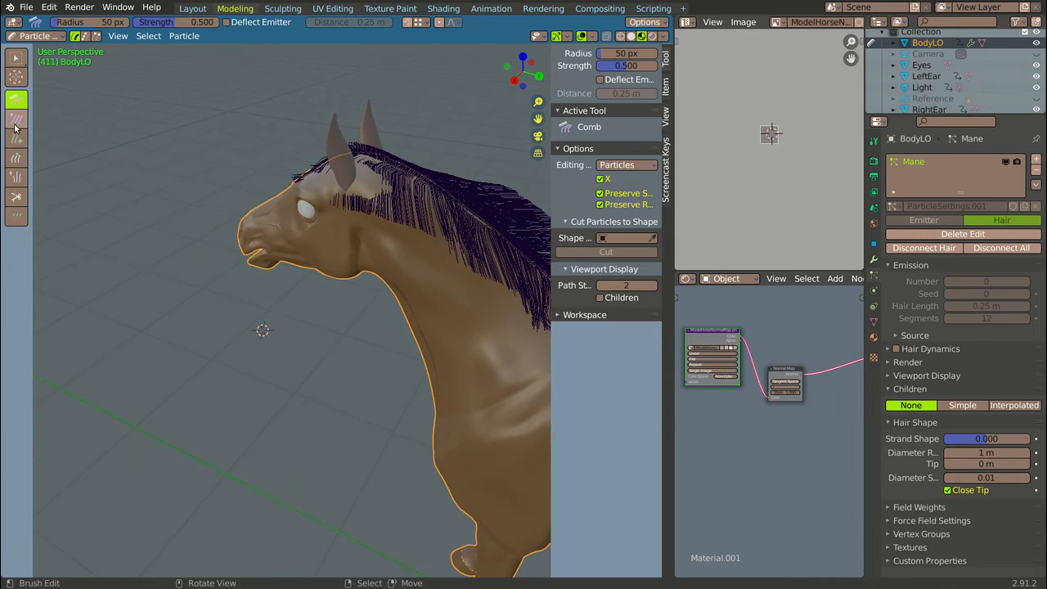
Puff up the mane from the forelock along the neck and comb the loose hairs below the near ear
left_click(16, 176)
mouse_move(299, 168)
left_mouse_down()
mouse_move(381, 168)
mouse_move(372, 204)
mouse_move(458, 270)
mouse_move(495, 337)
left_mouse_up()
left_click(16, 99)
mouse_move(303, 198)
left_mouse_down()
mouse_move(327, 182)
mouse_move(341, 215)
left_mouse_up()
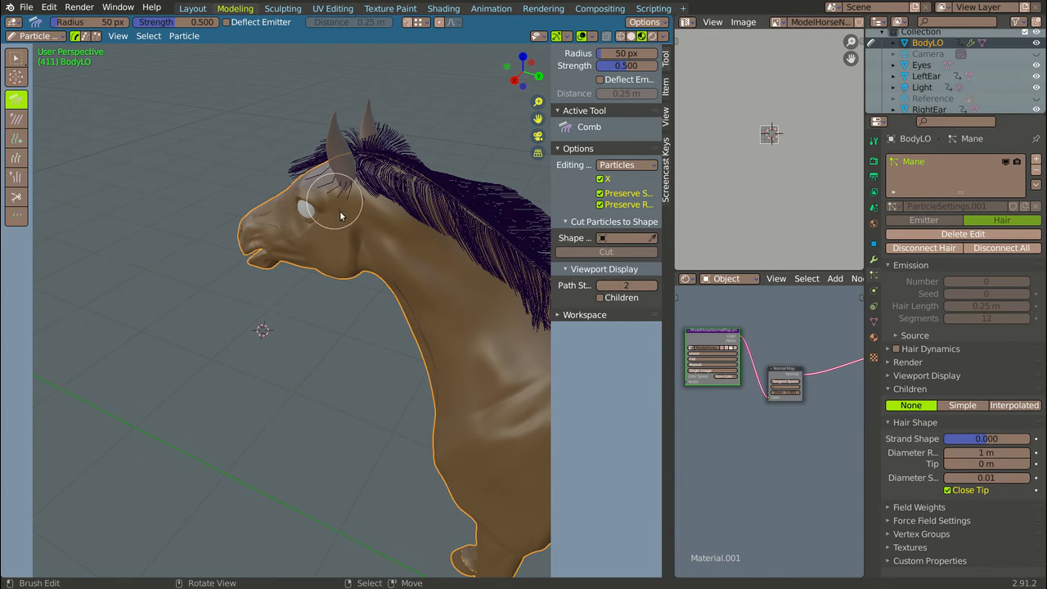
Examine the mane's shape on the other side of the neck and from the front of the head
scroll(359, 230, "down", 5)
middle_click_drag(245, 264, 75, 332)
scroll(310, 168, "up", 5)
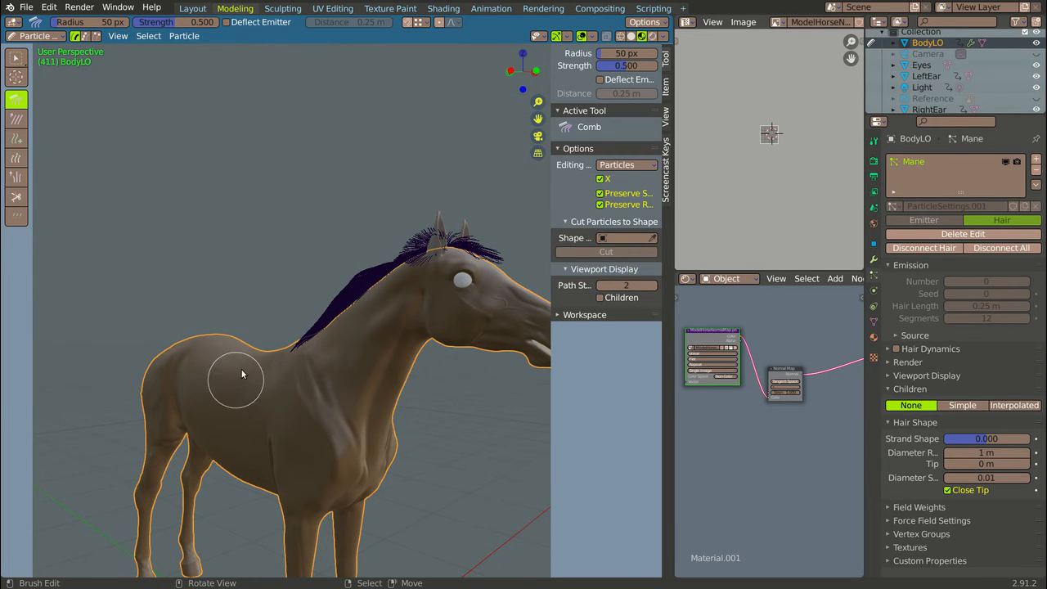
mouse_move(241, 374)
middle_mouse_down()
mouse_move(316, 254)
mouse_move(350, 275)
middle_mouse_up()
scroll(350, 275, "up", 6)
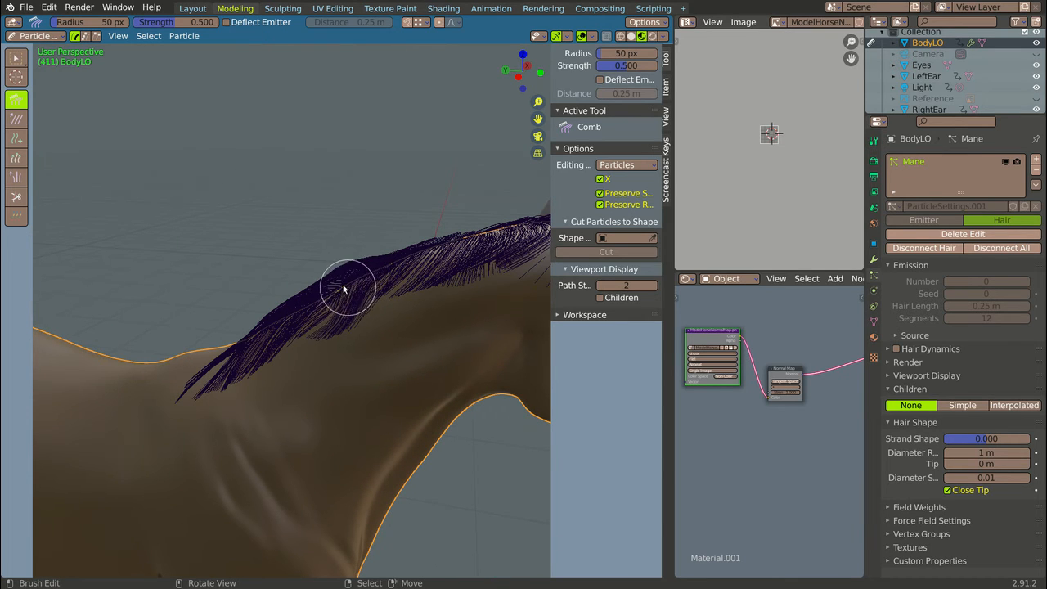
scroll(378, 322, "down", 5)
middle_click_drag(415, 294, 294, 315)
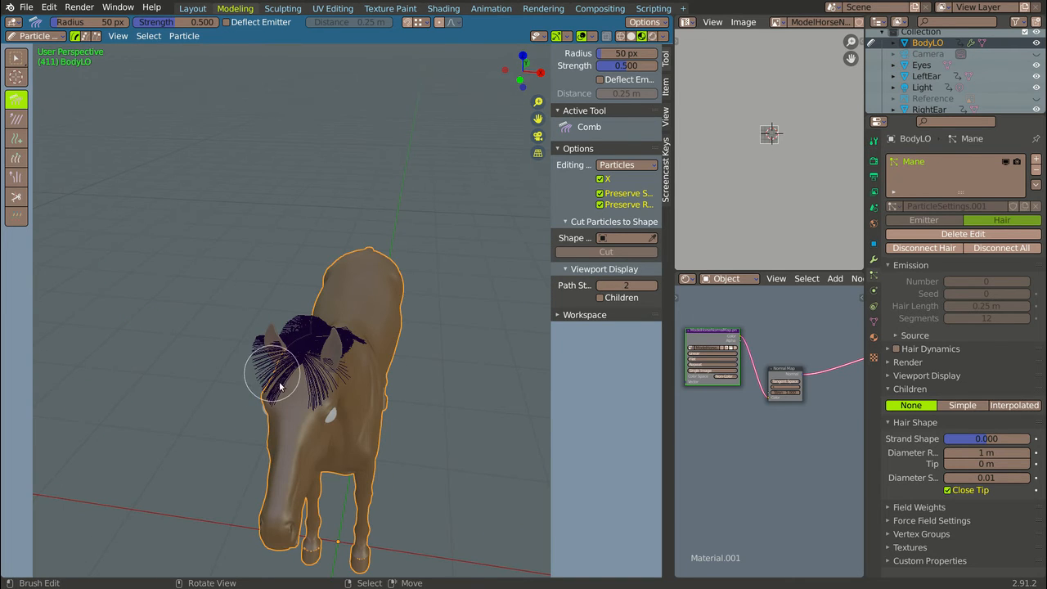
Comb the forelock down over the forehead from the front and from the side
mouse_move(274, 374)
left_mouse_down()
mouse_move(311, 399)
mouse_move(264, 402)
left_mouse_up()
mouse_move(264, 402)
middle_mouse_down()
mouse_move(207, 392)
mouse_move(99, 343)
mouse_move(41, 297)
middle_mouse_up()
scroll(90, 301, "up", 6)
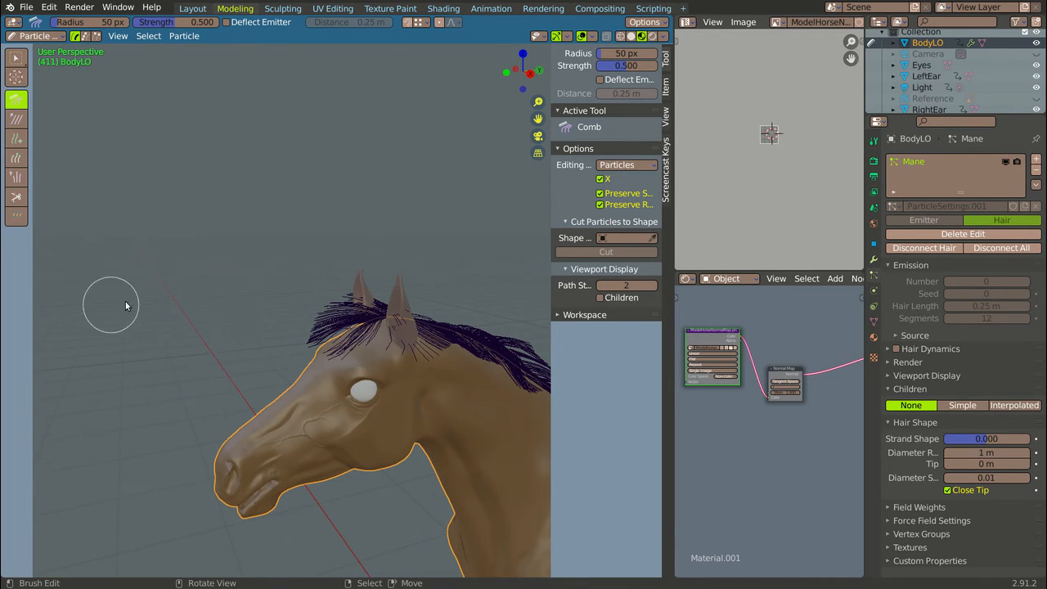
left_click_drag(324, 292, 307, 335)
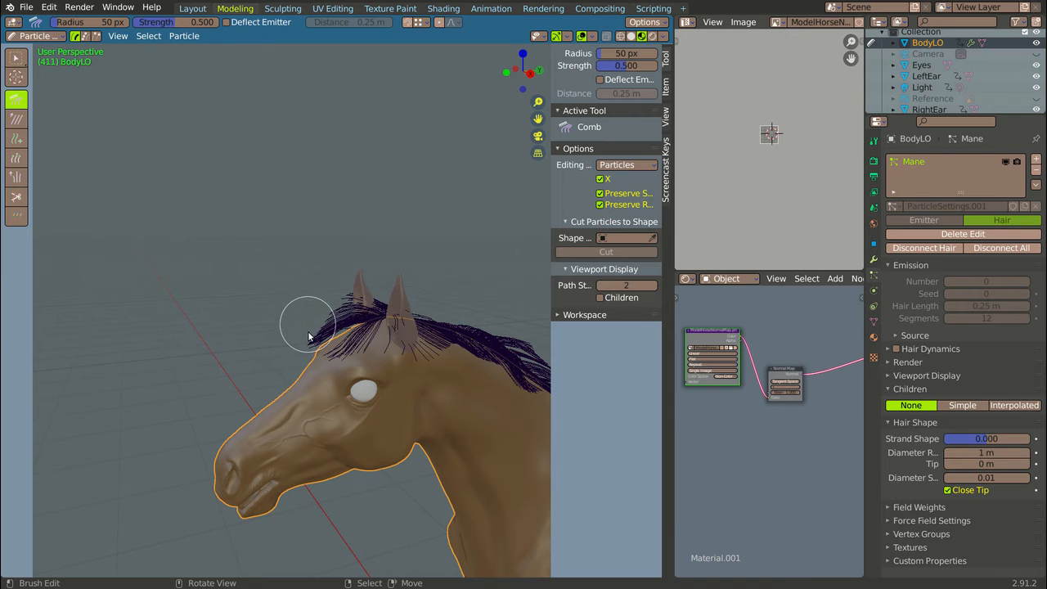
mouse_move(246, 334)
middle_mouse_down()
mouse_move(276, 353)
mouse_move(276, 323)
middle_mouse_up()
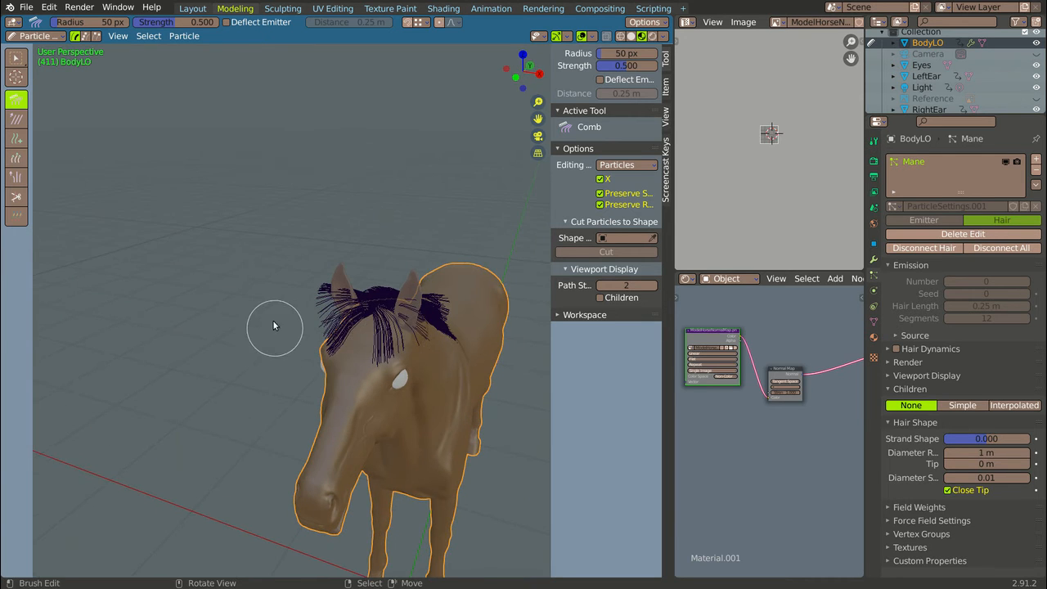
Puff the forelock and the hairs around the near ear to lift them off the head
mouse_move(415, 368)
middle_mouse_down()
mouse_move(374, 322)
mouse_move(327, 316)
middle_mouse_up()
left_click(15, 176)
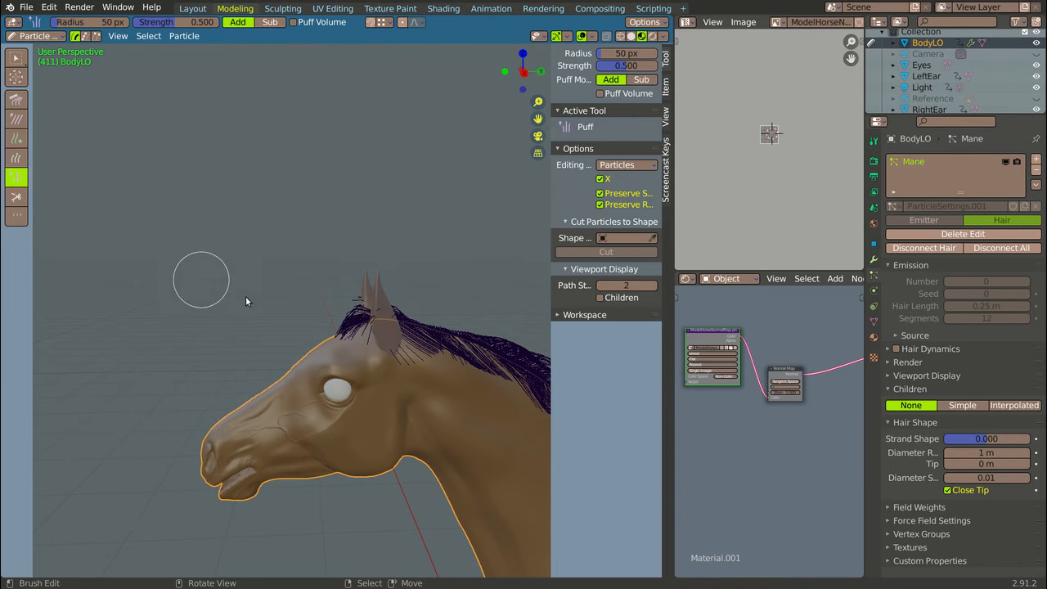
mouse_move(362, 310)
left_mouse_down()
mouse_move(342, 328)
mouse_move(360, 304)
mouse_move(397, 363)
left_mouse_up()
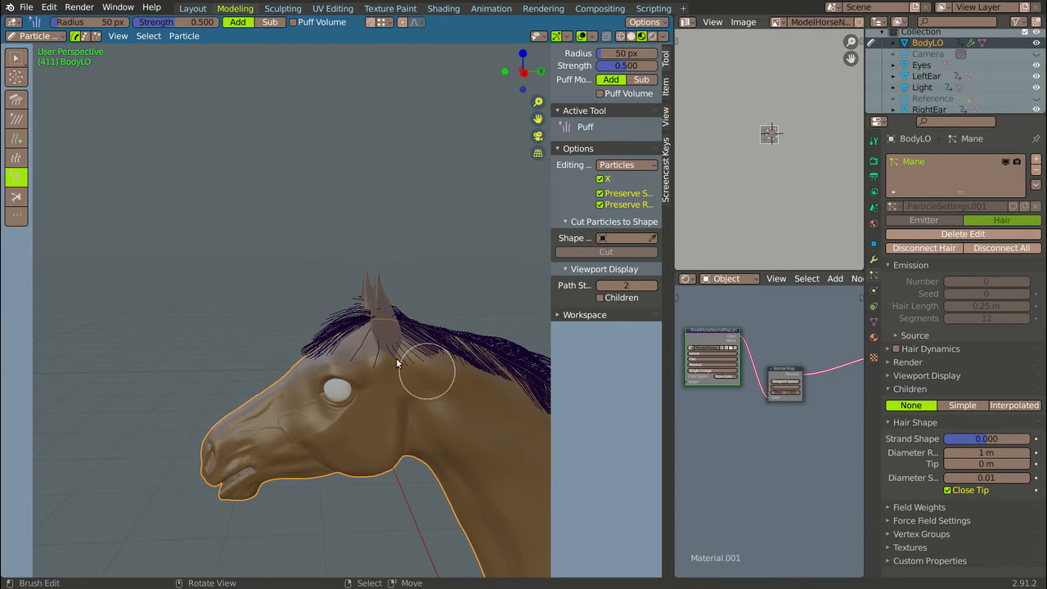
Try to add extra hairs along the side of the neck using the Add brush at 30 px radius
scroll(201, 263, "down", 3)
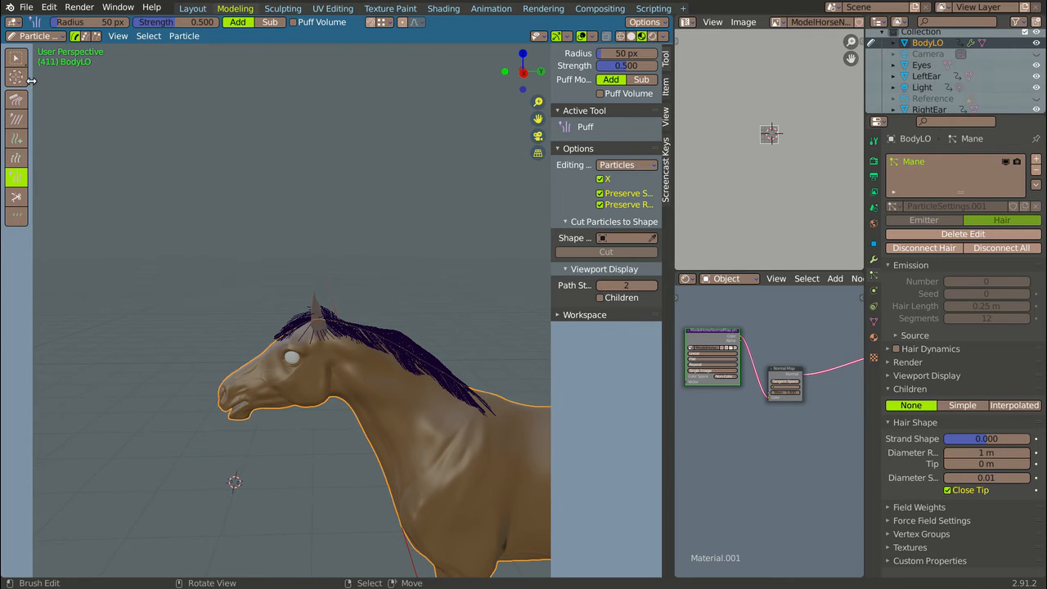
left_click(20, 138)
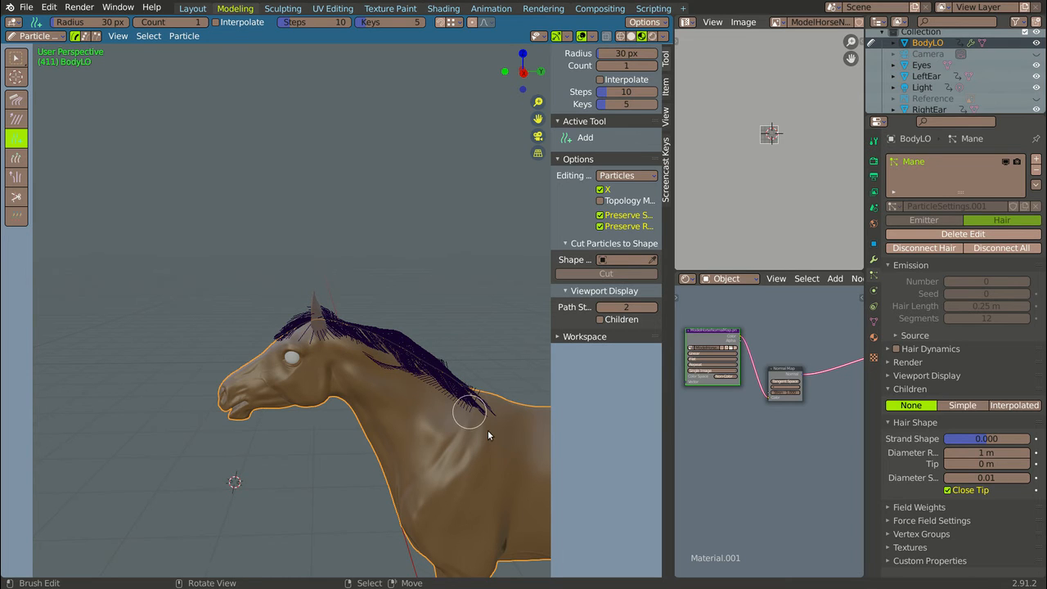
scroll(460, 363, "down", 2)
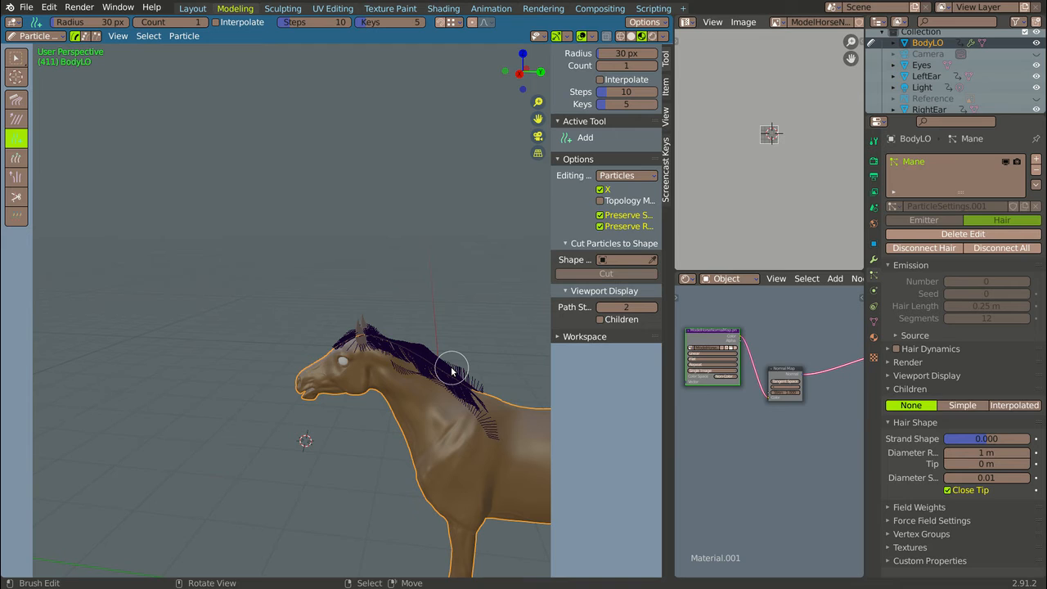
key("ctrl+z")
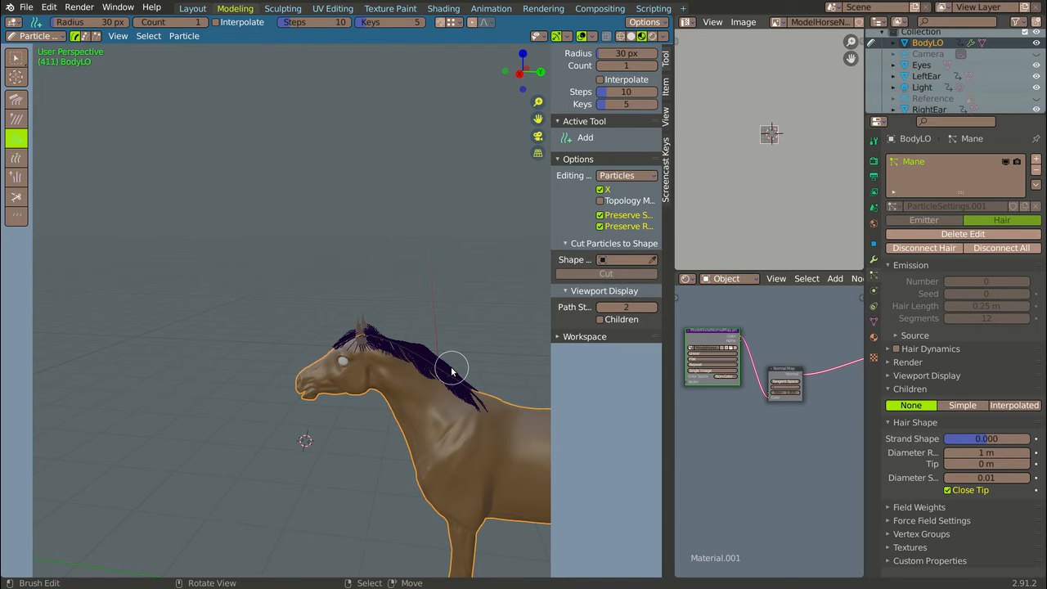
Lengthen the mane hairs along the side of the neck using the Length brush in Grow mode
left_click(17, 157)
scroll(484, 422, "up", 2)
scroll(378, 405, "up", 3)
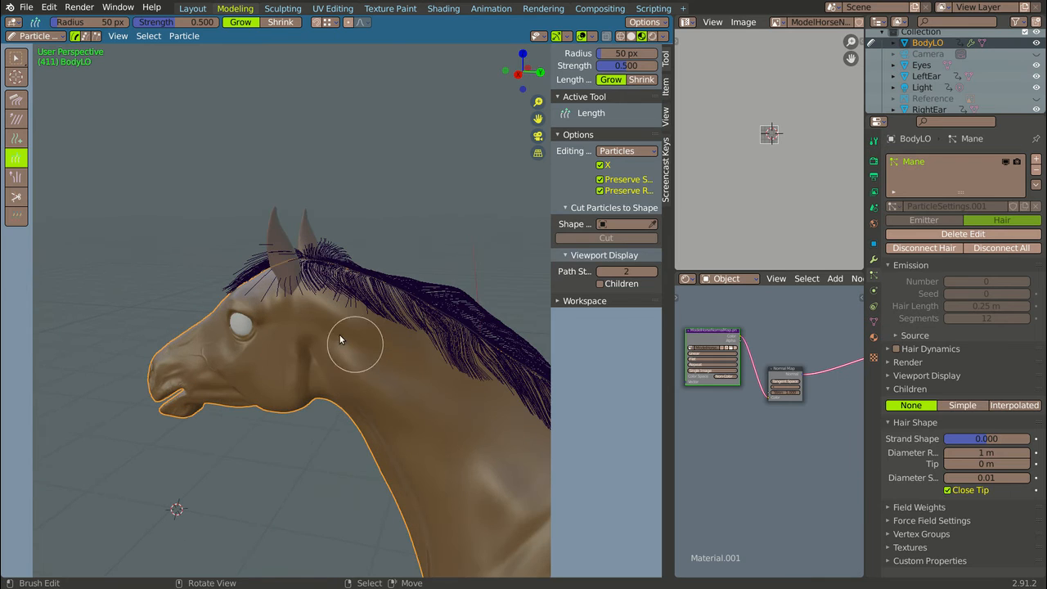
mouse_move(283, 298)
left_mouse_down()
mouse_move(320, 297)
mouse_move(374, 325)
left_mouse_up()
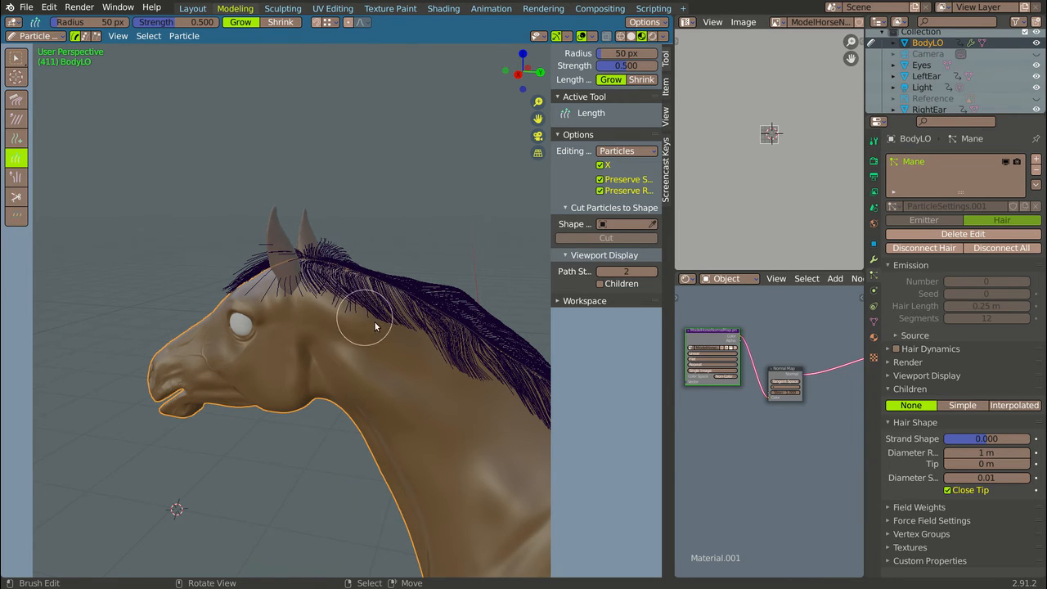
left_click_drag(421, 350, 540, 437)
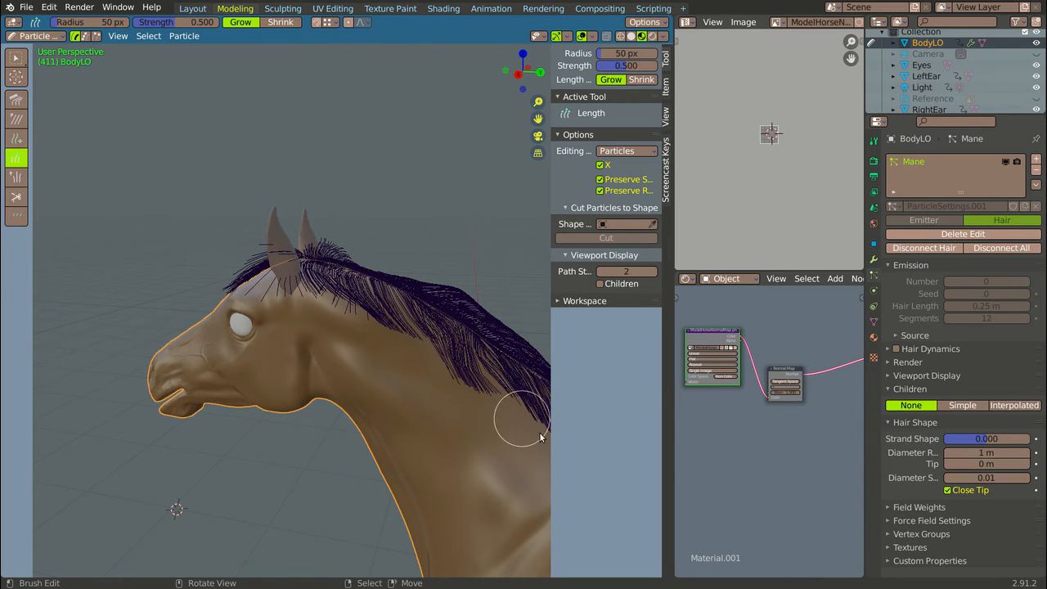
left_click_drag(469, 388, 470, 414)
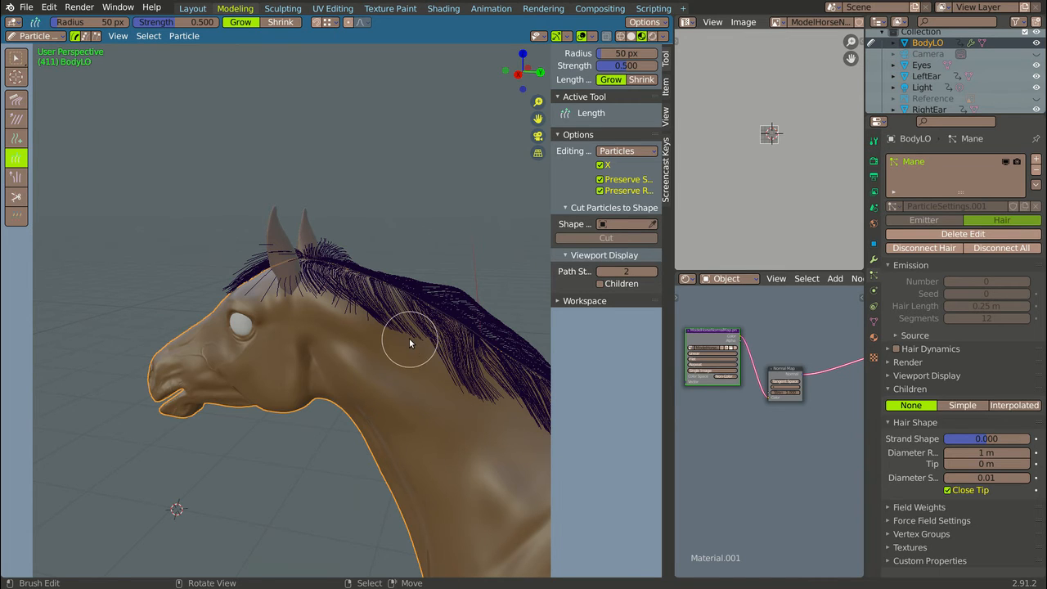
mouse_move(424, 369)
left_mouse_down()
mouse_move(444, 381)
mouse_move(401, 342)
left_mouse_up()
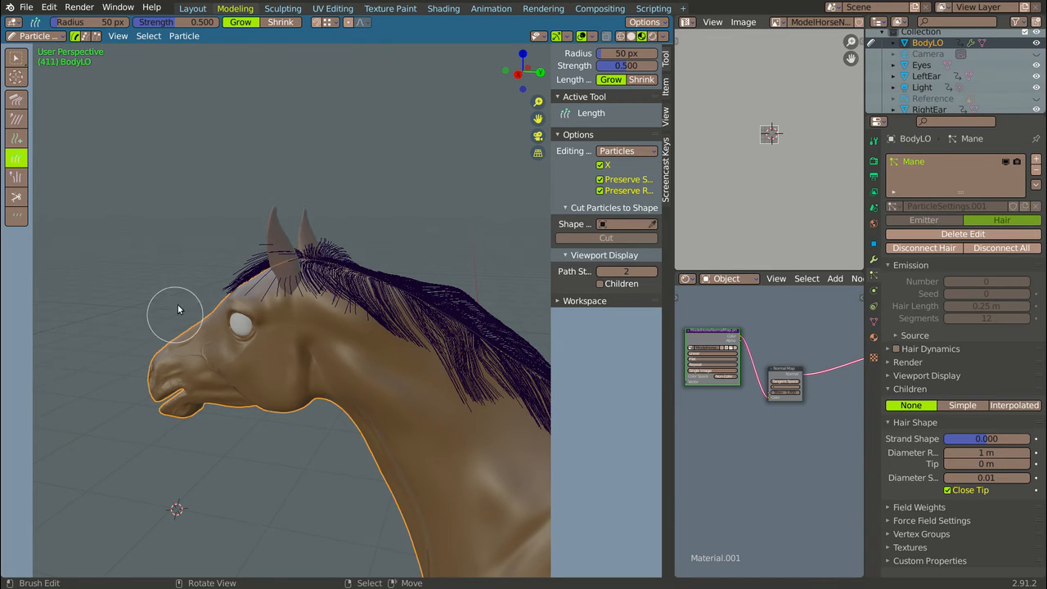
Grow the forelock hairs and the lower end of the mane near the withers longer
left_click_drag(233, 285, 203, 329)
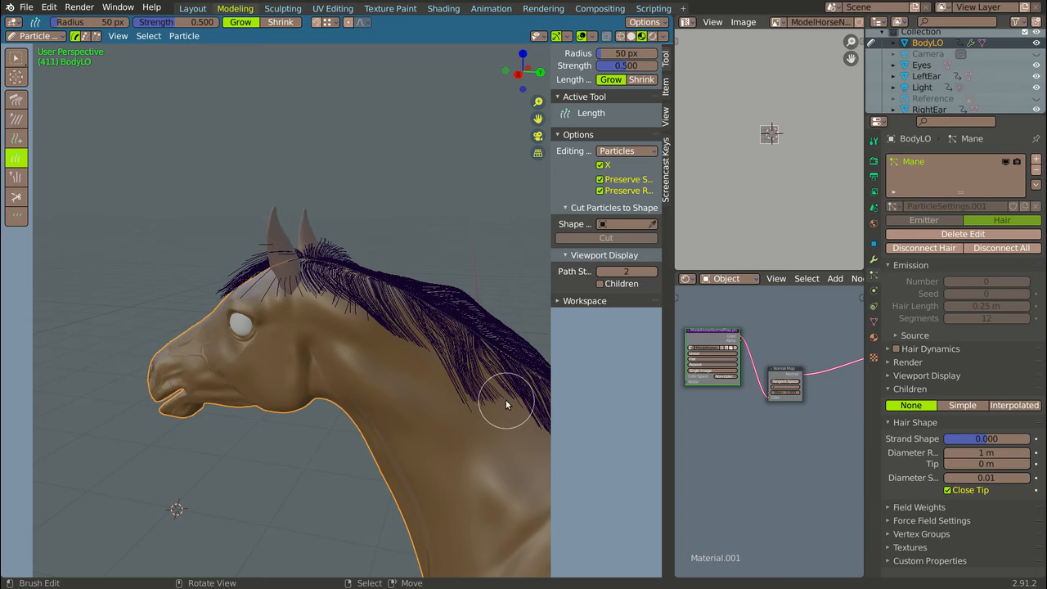
left_click_drag(506, 404, 528, 456)
middle_click_drag(448, 496, 369, 434)
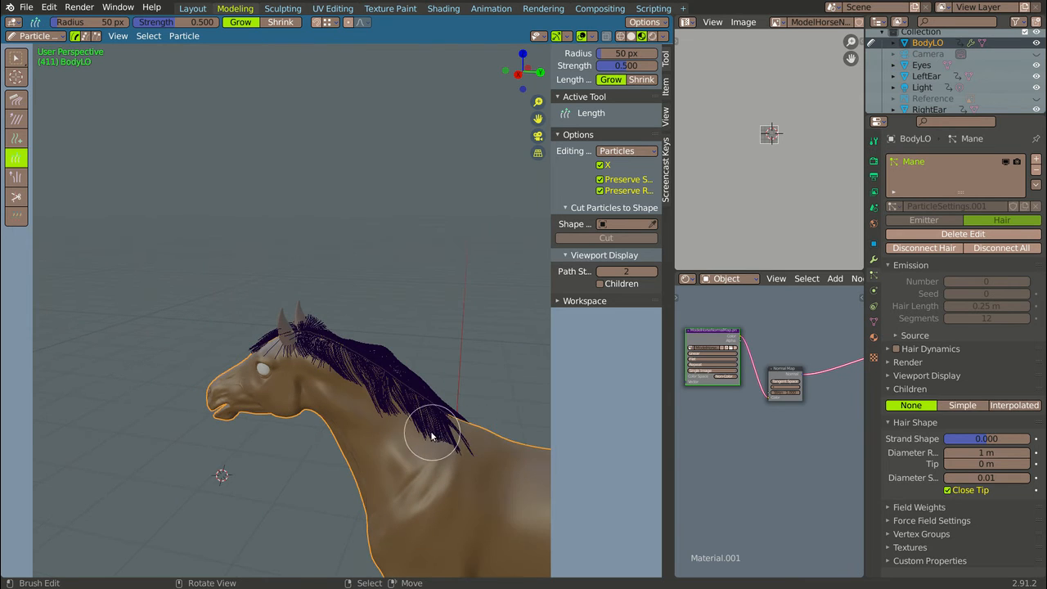
mouse_move(431, 436)
left_mouse_down()
mouse_move(458, 502)
mouse_move(449, 454)
mouse_move(490, 444)
mouse_move(487, 454)
left_mouse_up()
middle_click_drag(383, 279, 421, 253)
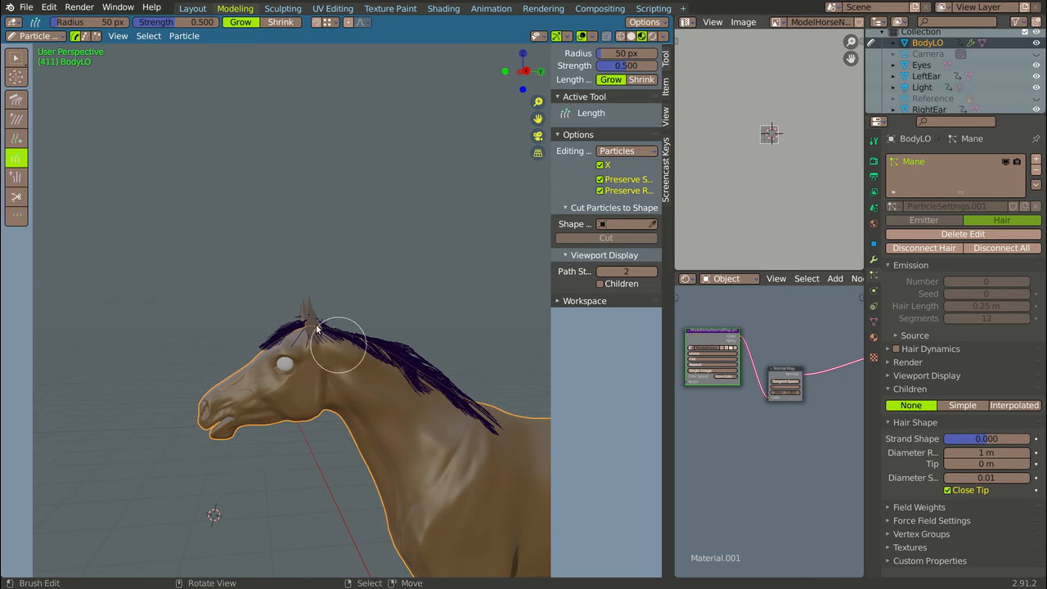
middle_click_drag(317, 329, 226, 259)
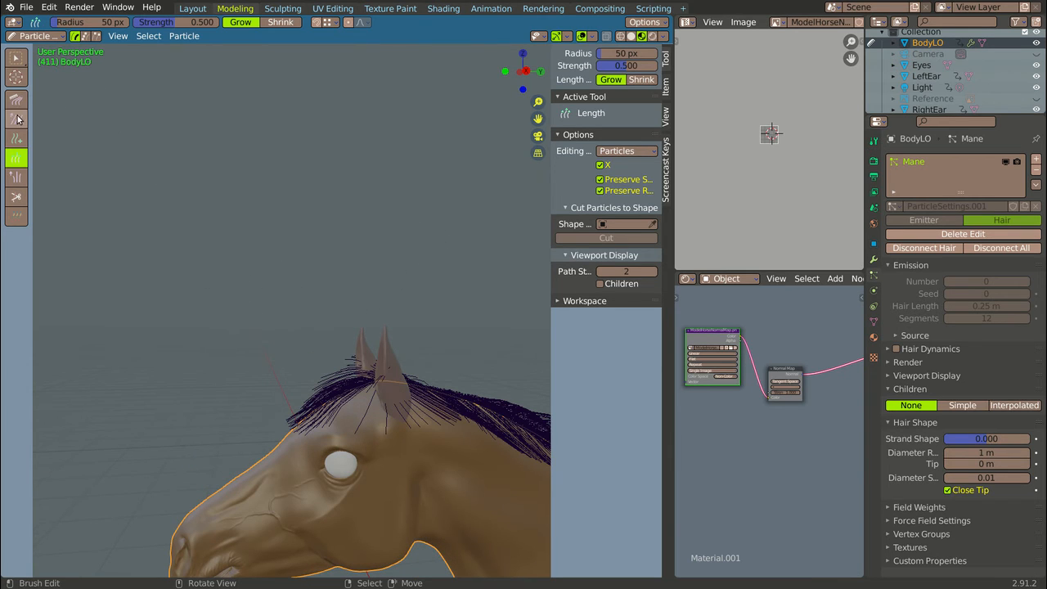
Cut away the loose hairs around the near ear using the Cut brush at 50 px radius
left_click(17, 196)
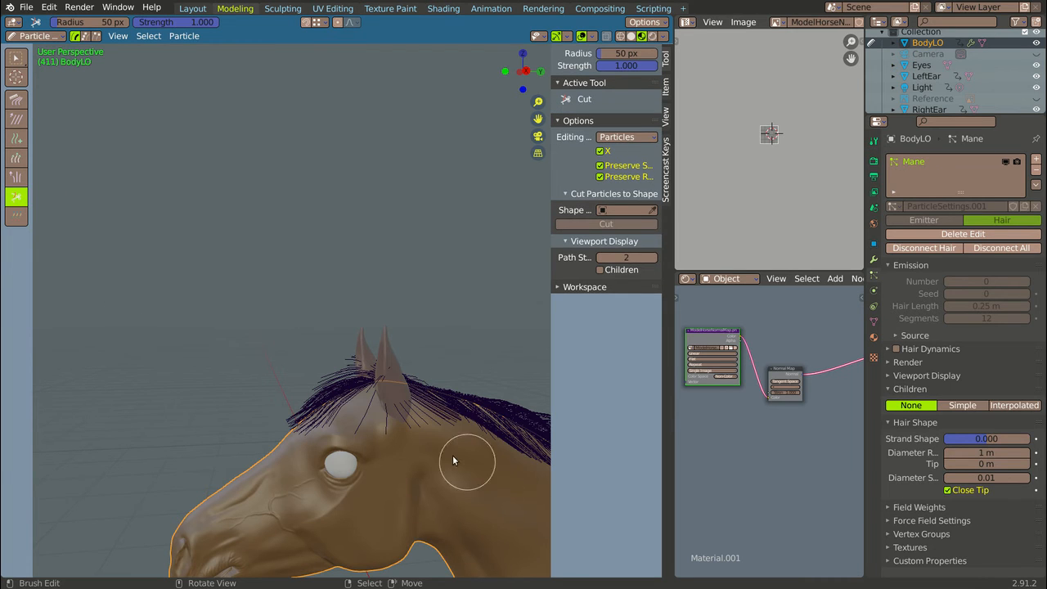
mouse_move(371, 417)
left_mouse_down()
mouse_move(399, 416)
mouse_move(377, 364)
left_mouse_up()
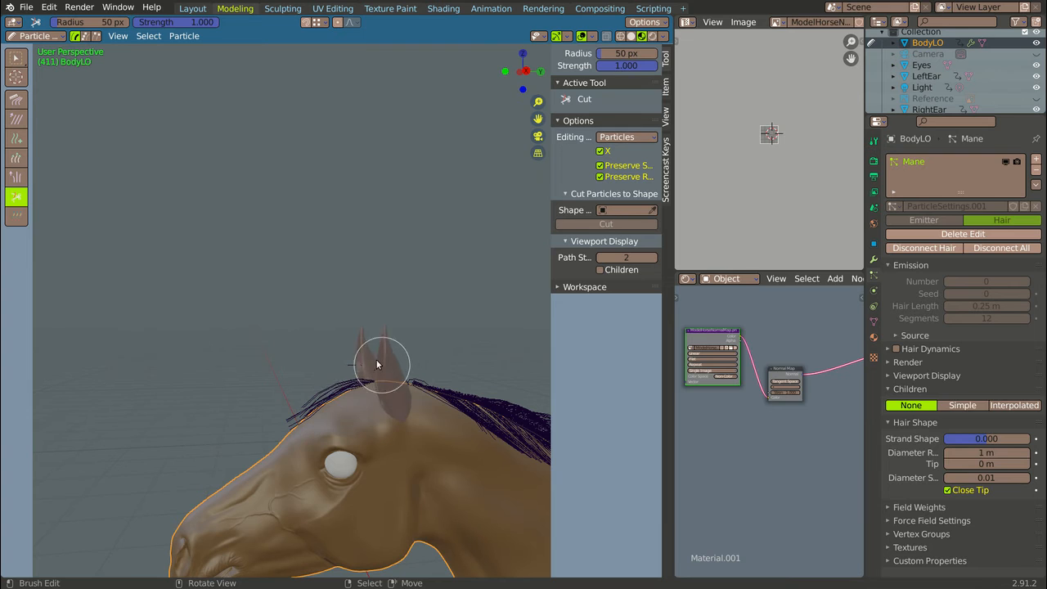
scroll(240, 261, "down", 4)
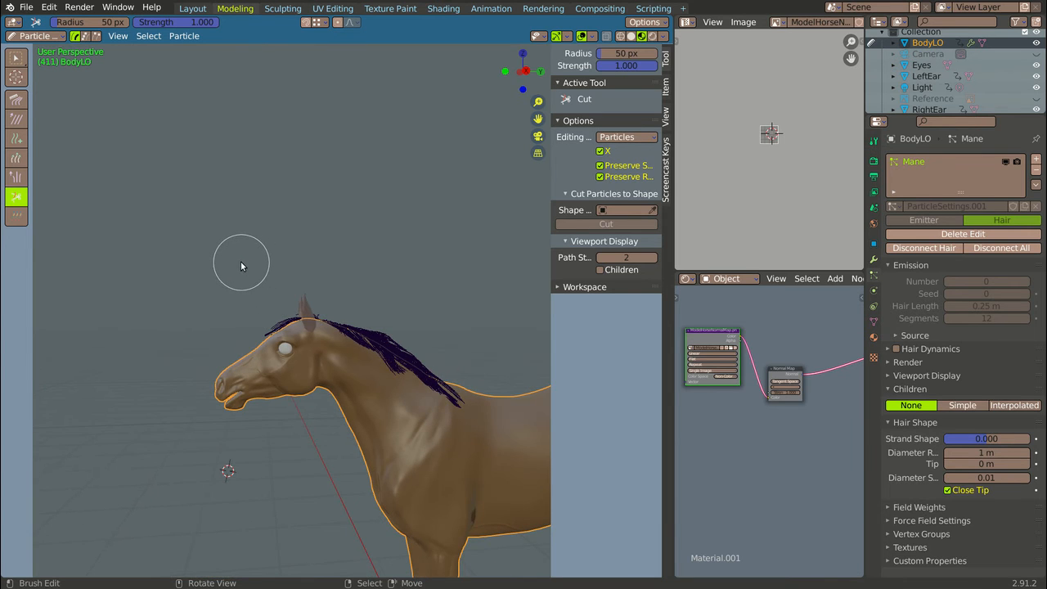
scroll(351, 189, "up", 5)
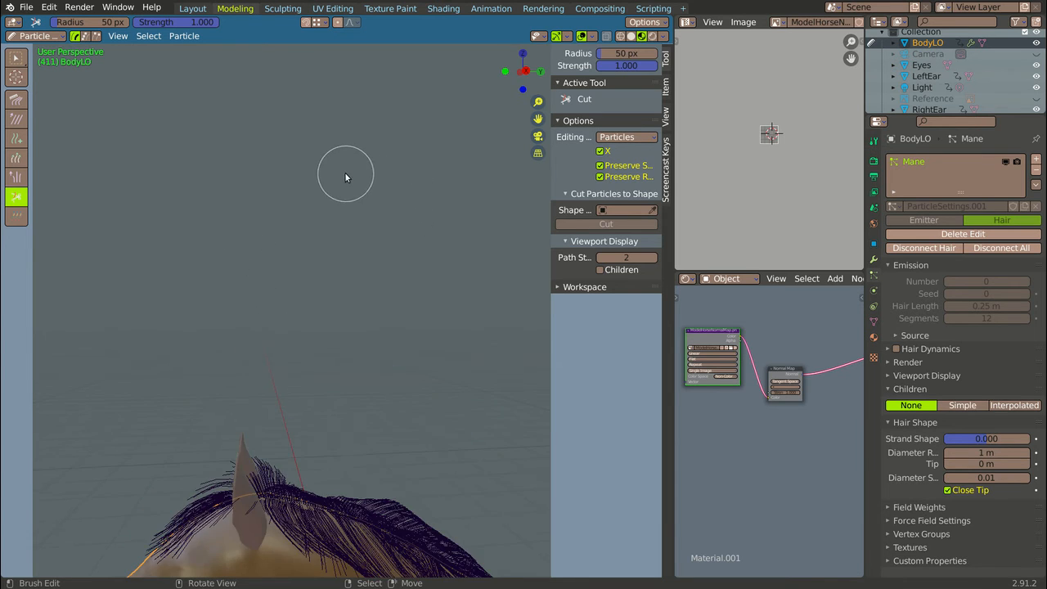
scroll(365, 135, "down", 5)
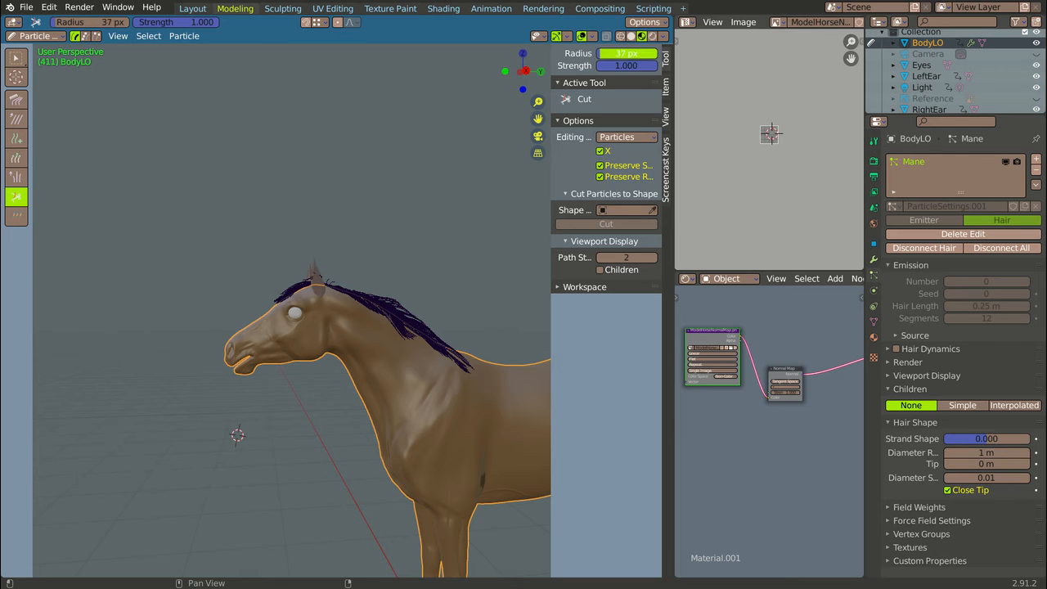
Reduce the Cut brush radius to 10 px and trim the stray hairs right behind the near ear
middle_click_drag(213, 351, 294, 285)
left_click_drag(319, 330, 314, 335)
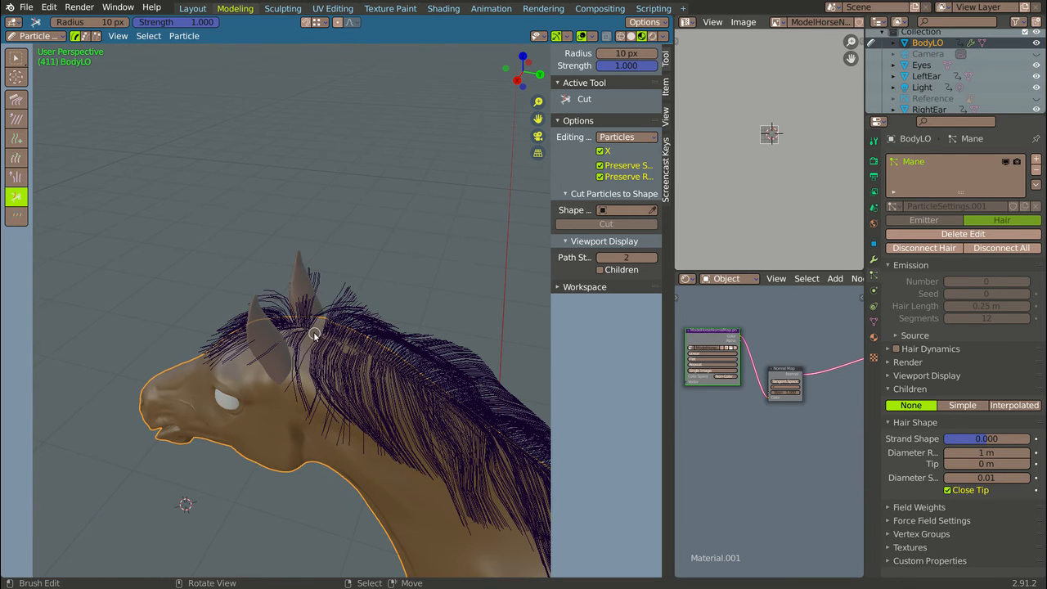
middle_click_drag(275, 443, 357, 434)
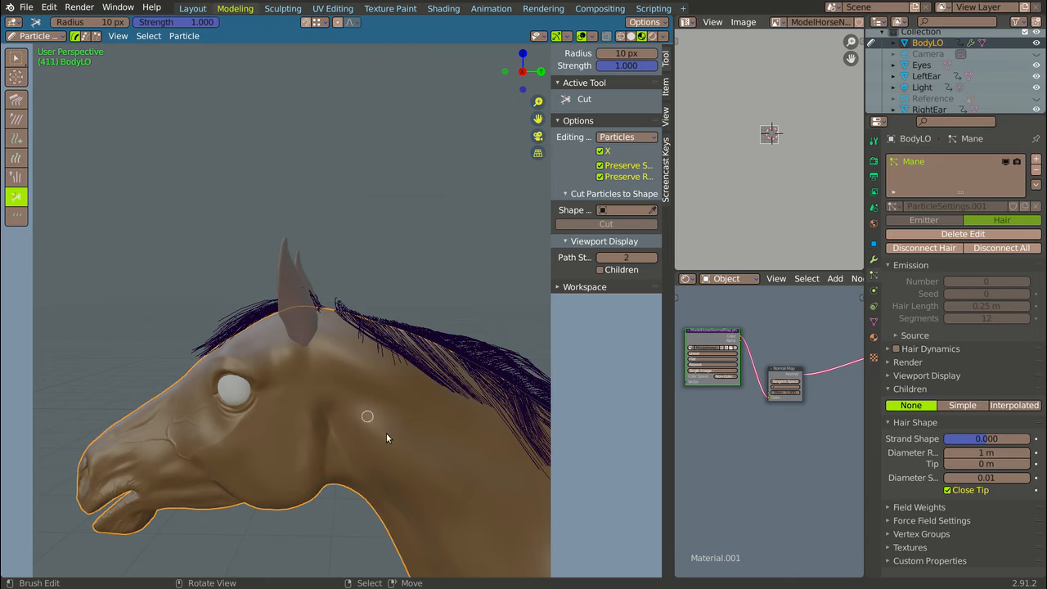
scroll(387, 438, "down", 5)
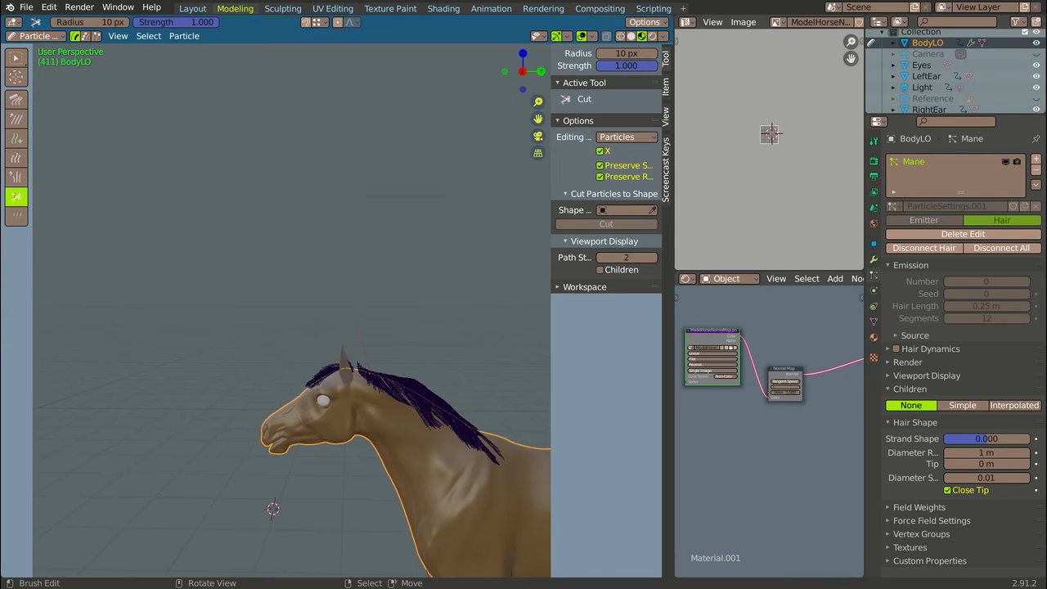
scroll(251, 231, "down", 4)
middle_click_drag(250, 231, 270, 245)
scroll(333, 344, "up", 6)
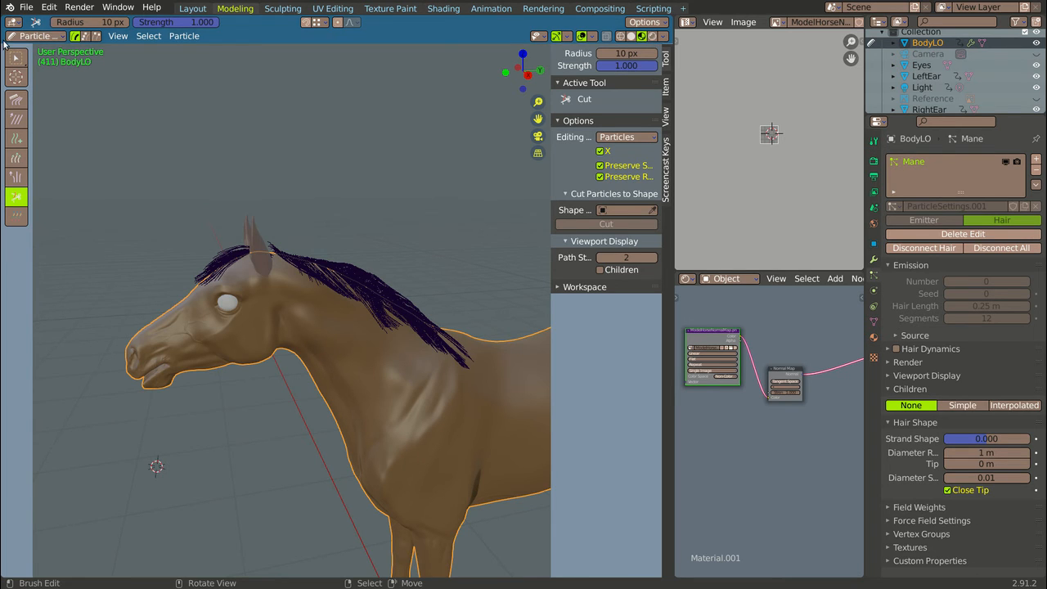
Leave Particle Edit and return the horse body to Object Mode
left_click(35, 38)
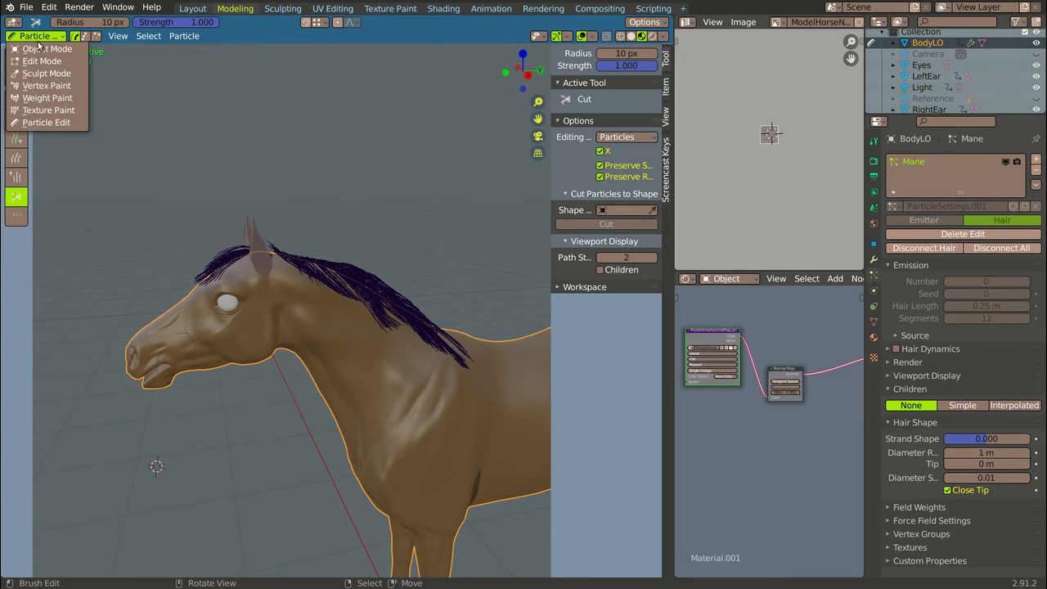
left_click(44, 50)
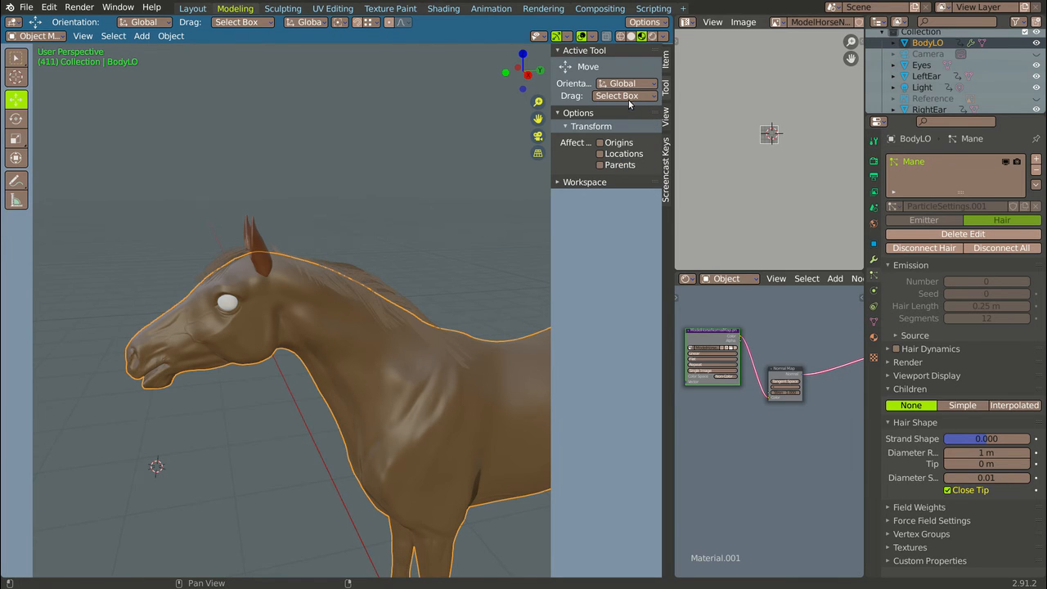
middle_click_drag(441, 255, 385, 193)
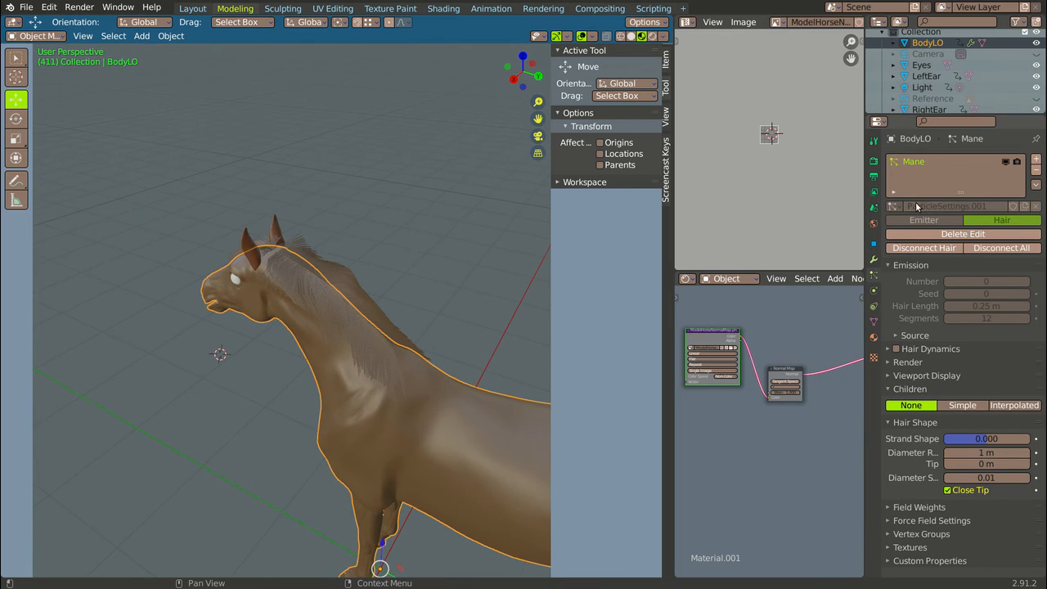
Add a second material slot to the horse body and create a new material named Mane in it
left_click(873, 337)
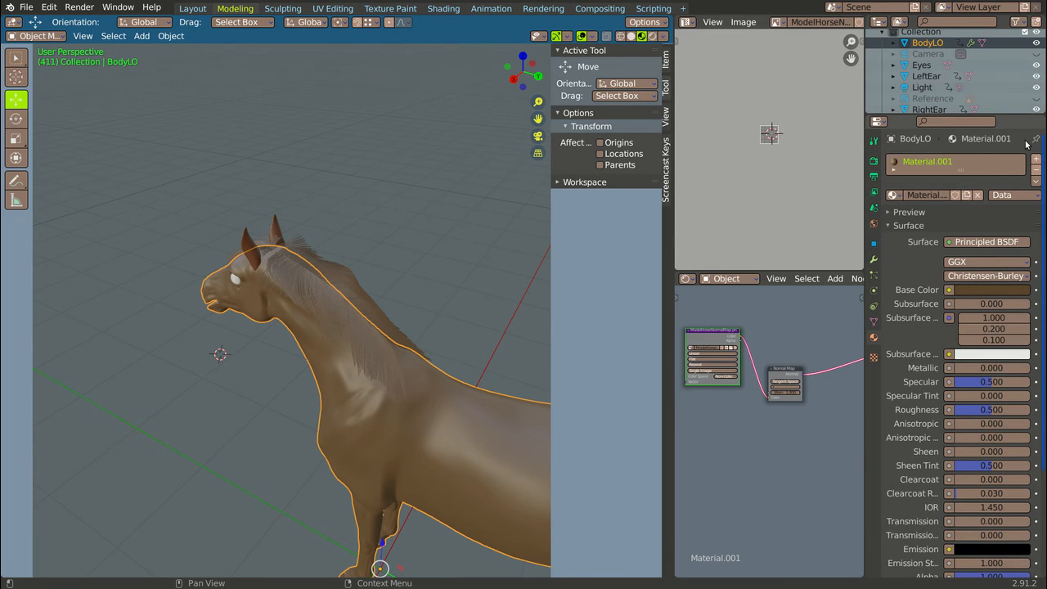
left_click(1038, 161)
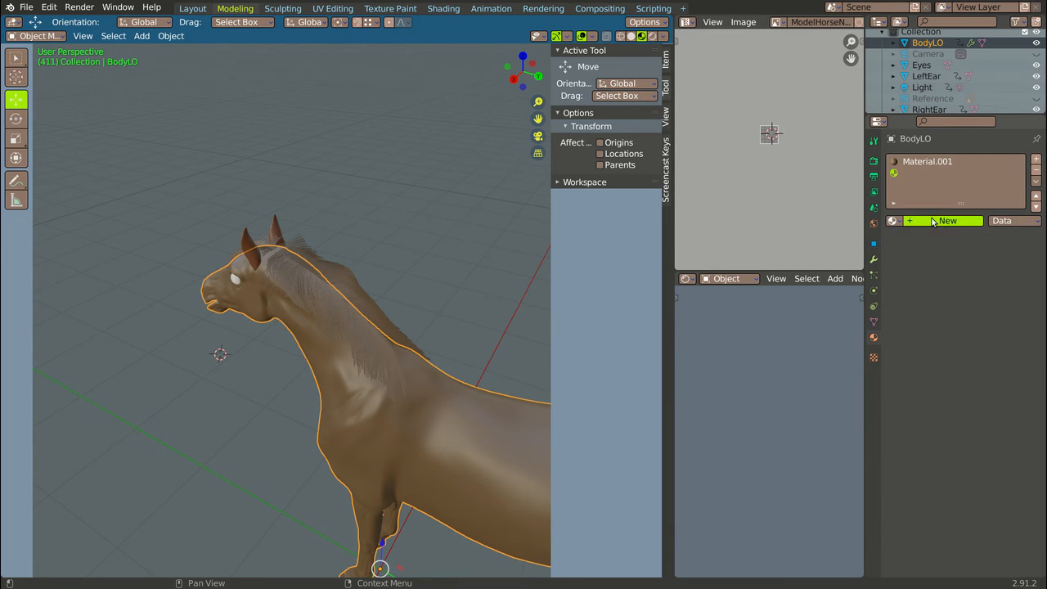
left_click(933, 222)
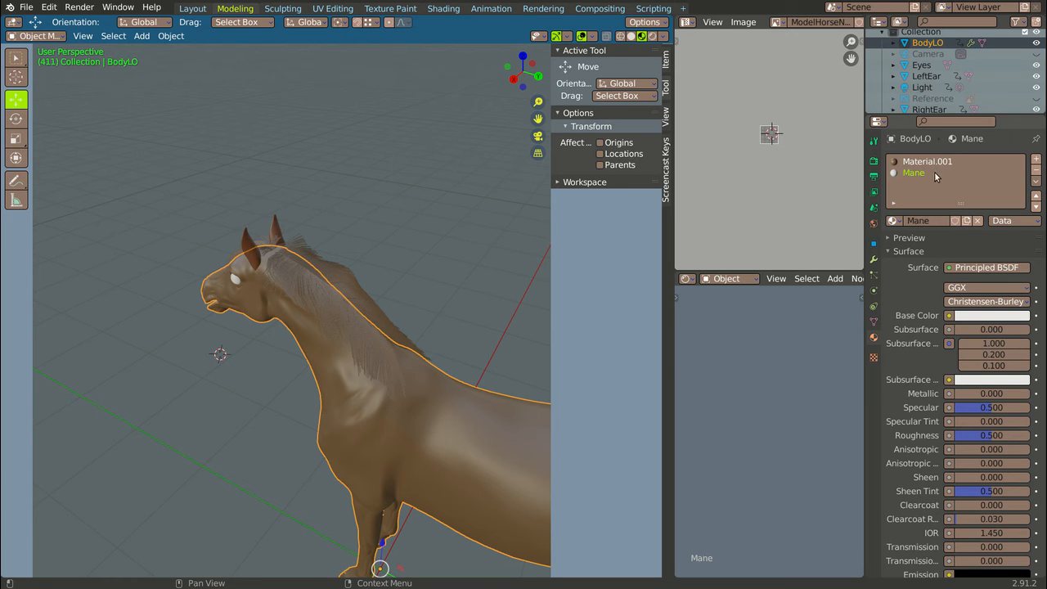
Widen the node editor area and delete the Principled BSDF node from the Mane material
scroll(776, 283, "down", 1)
scroll(770, 330, "down", 5)
left_click_drag(776, 327, 727, 401)
scroll(801, 306, "up", 1)
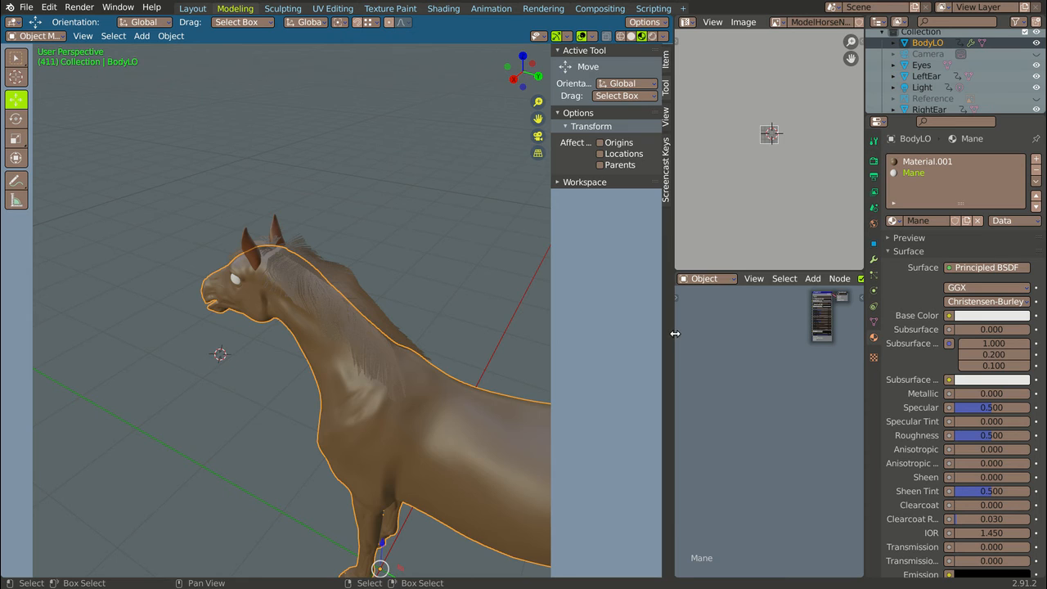
left_click_drag(674, 334, 564, 334)
scroll(772, 356, "up", 4)
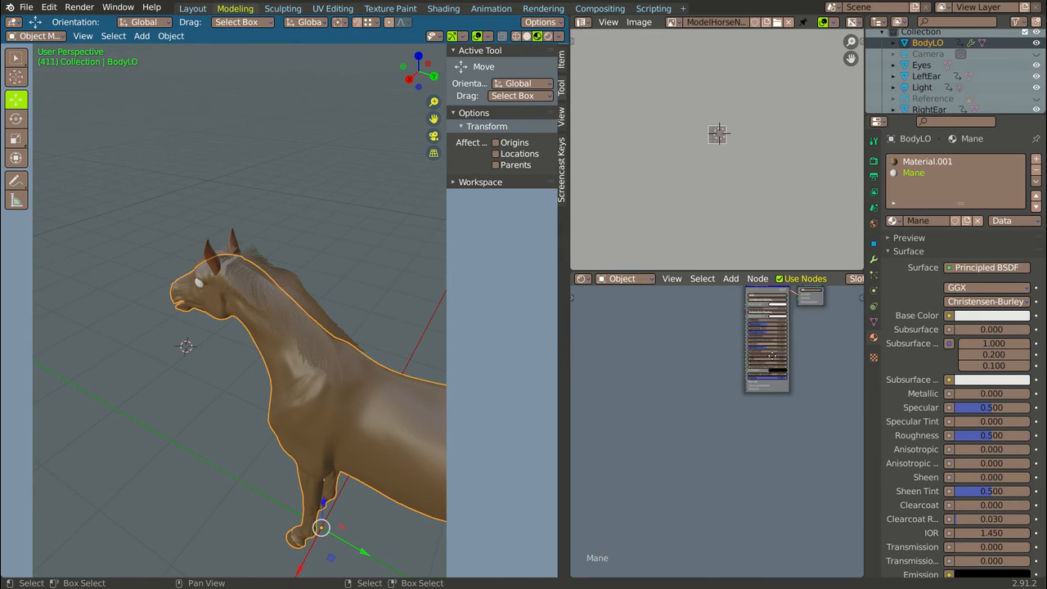
scroll(772, 355, "up", 5)
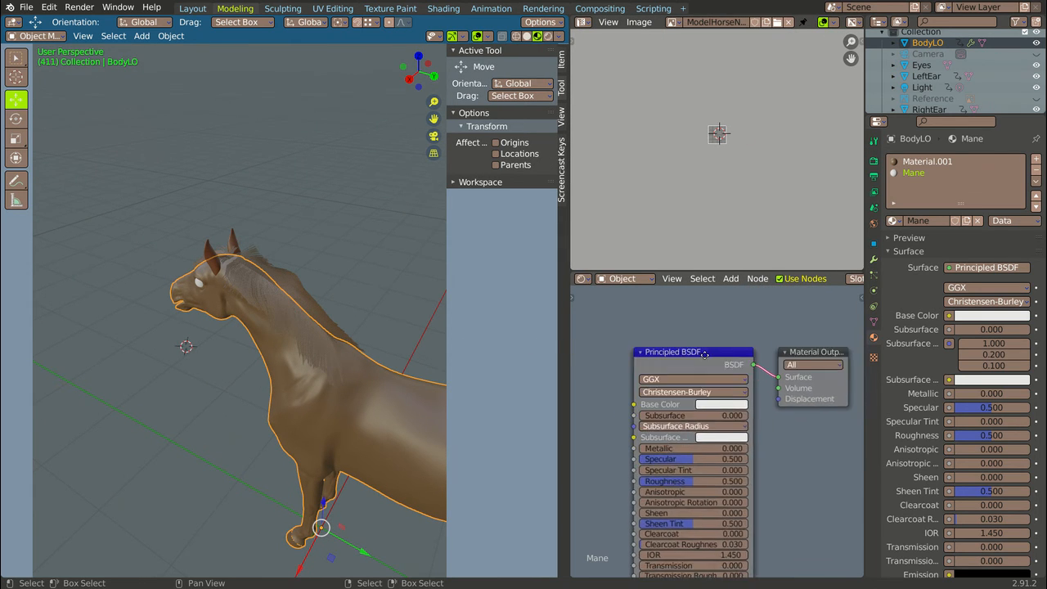
middle_click_drag(704, 354, 735, 326)
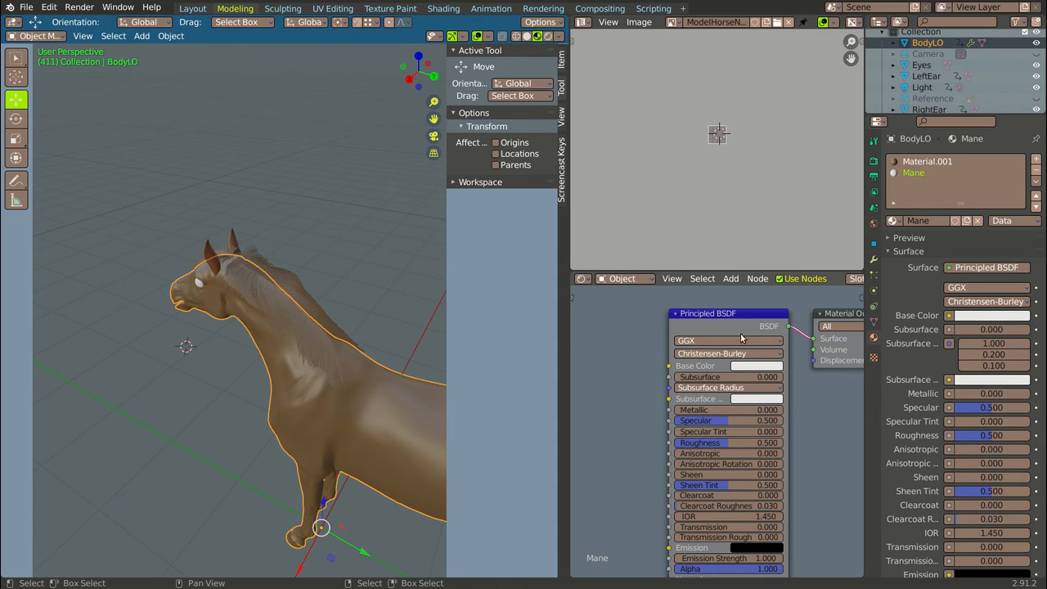
left_click(722, 327)
key("x")
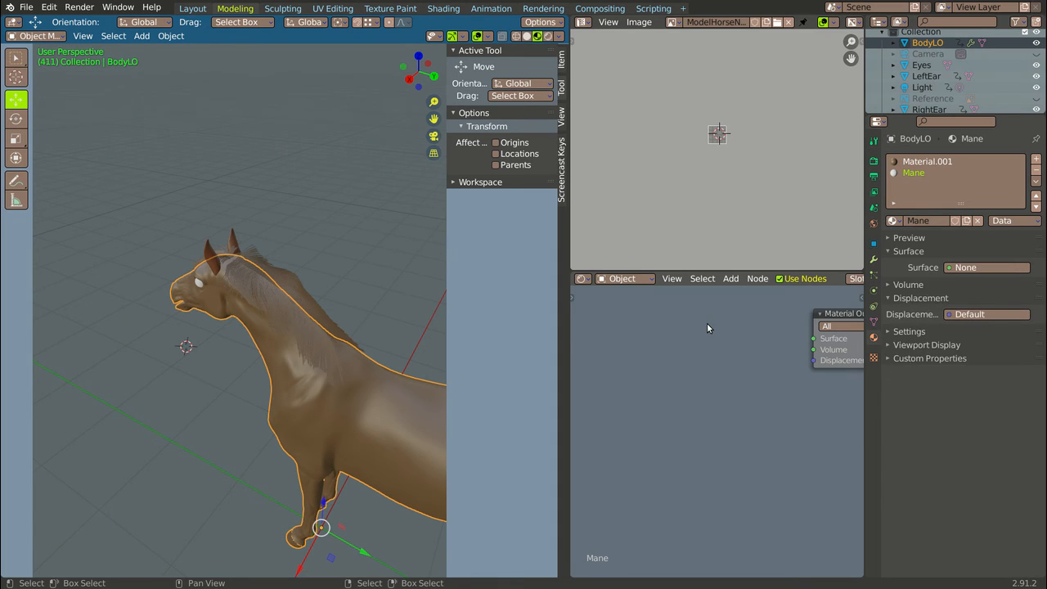
Add a Principled Hair BSDF node to the Mane material and connect it to the Material Output's Surface input
key("shift+a")
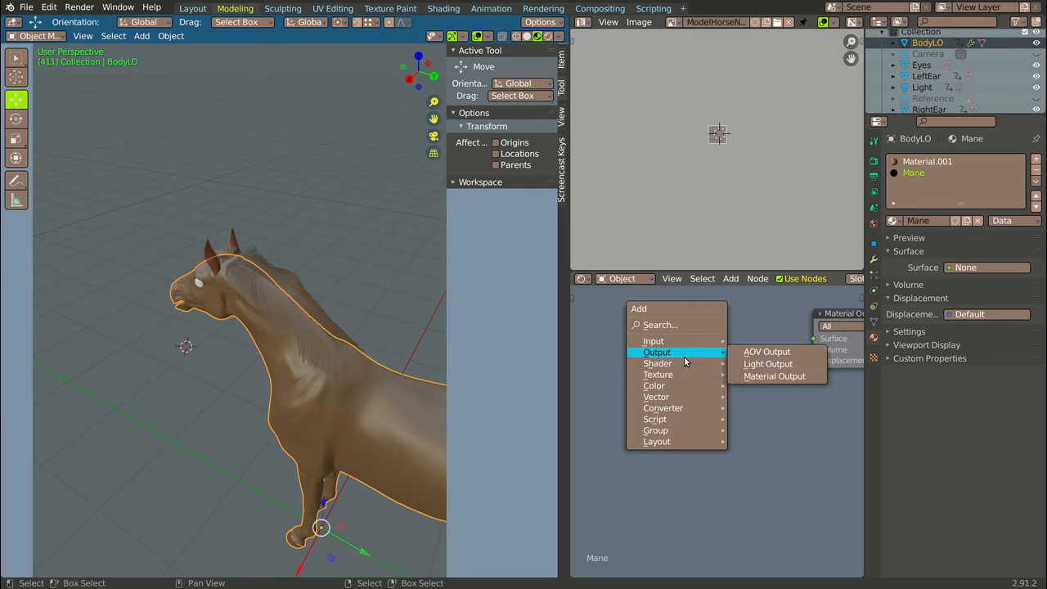
mouse_move(685, 365)
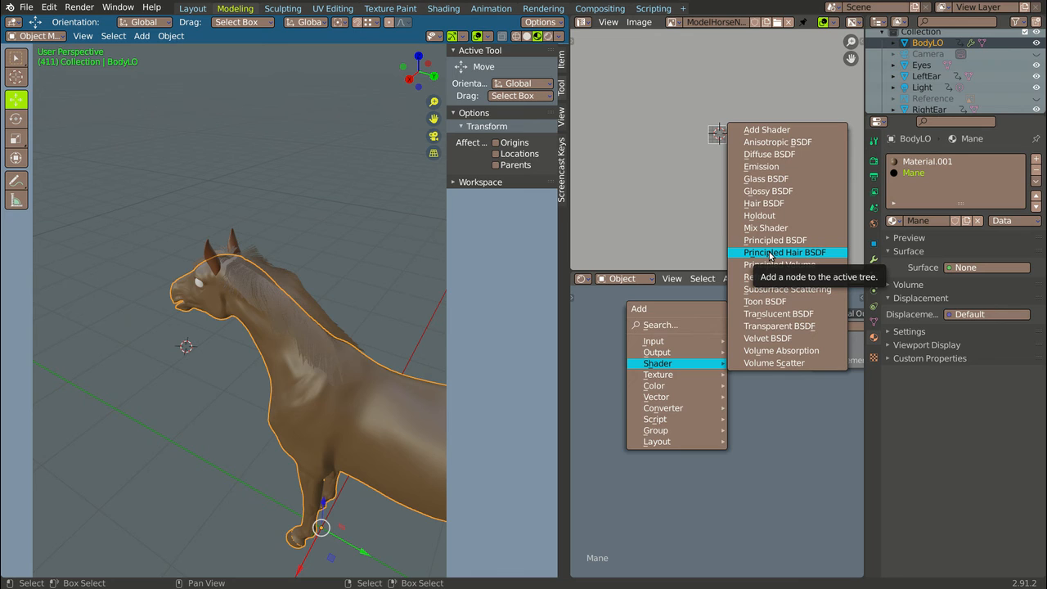
left_click(769, 255)
left_click(664, 327)
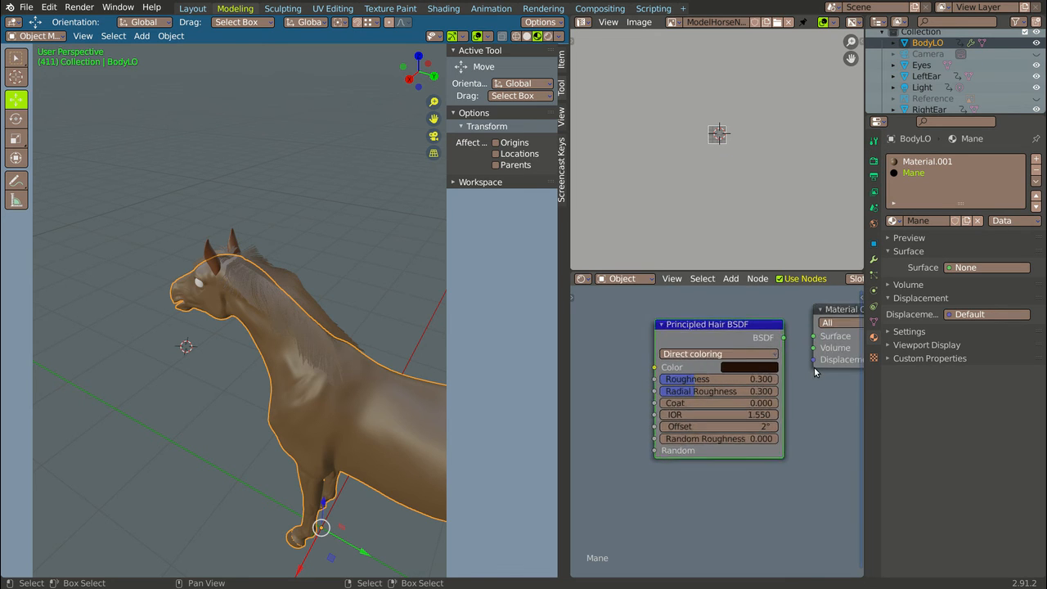
scroll(814, 372, "up", 1)
left_click_drag(774, 329, 812, 327)
middle_click_drag(366, 325, 458, 285)
key("Home")
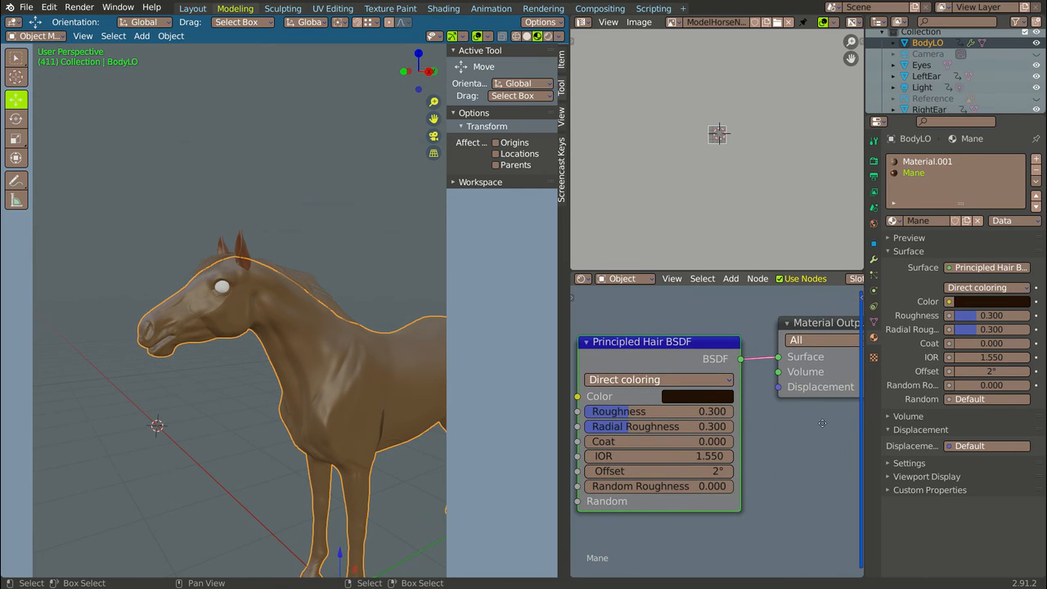
scroll(644, 422, "up", 2)
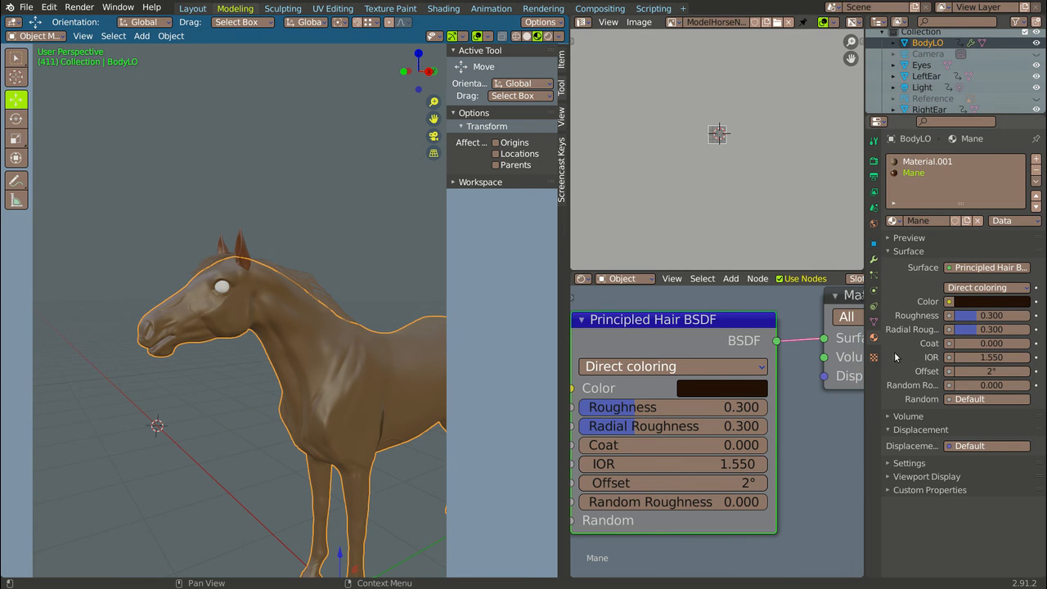
Set the Mane particle system's render material to Mane
left_click(873, 275)
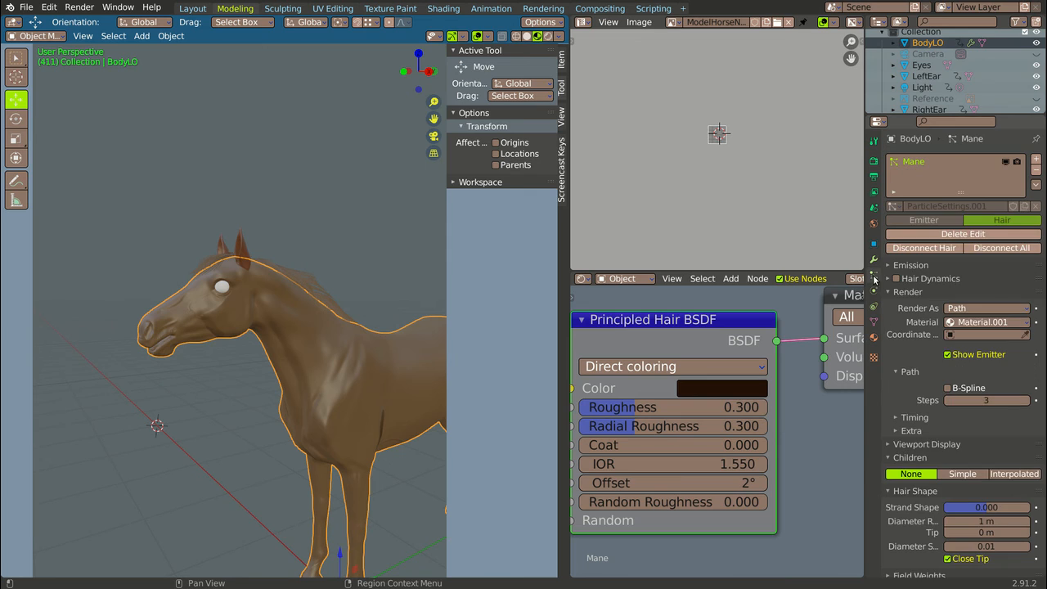
scroll(969, 390, "down", 2)
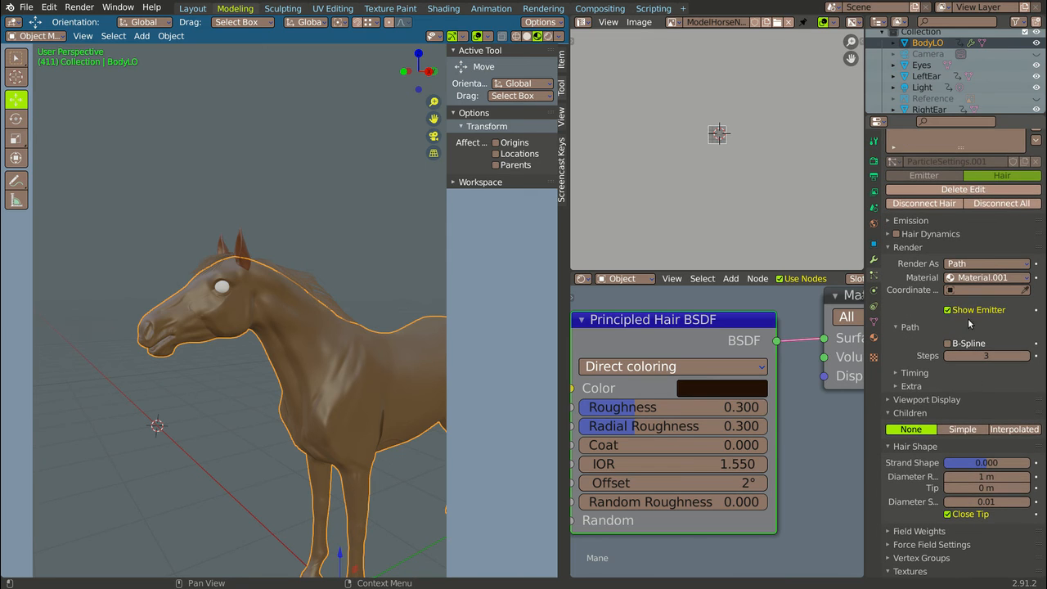
left_click(973, 280)
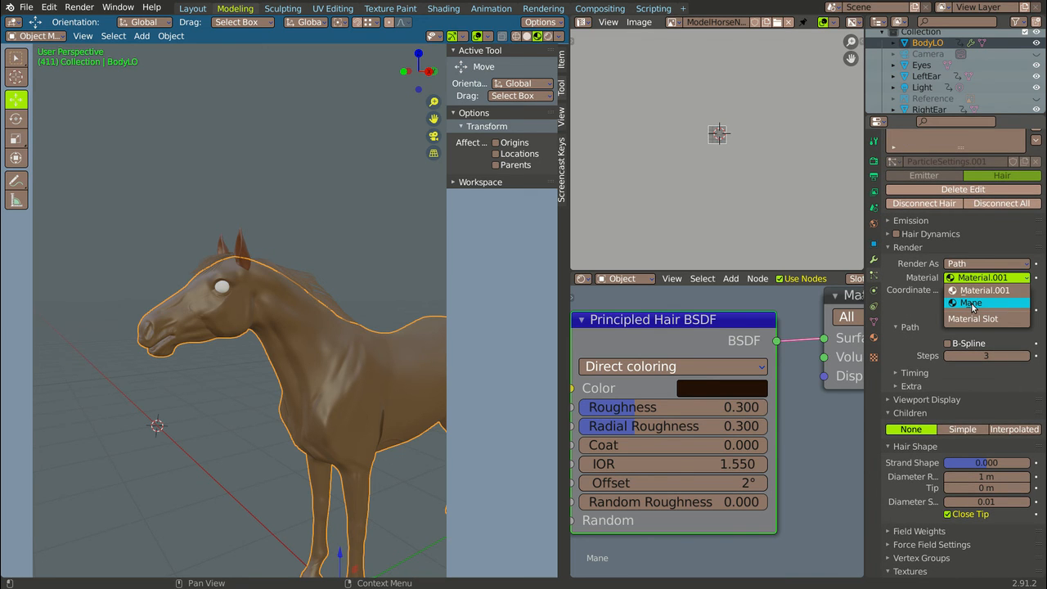
left_click(971, 303)
middle_click_drag(352, 327, 286, 324)
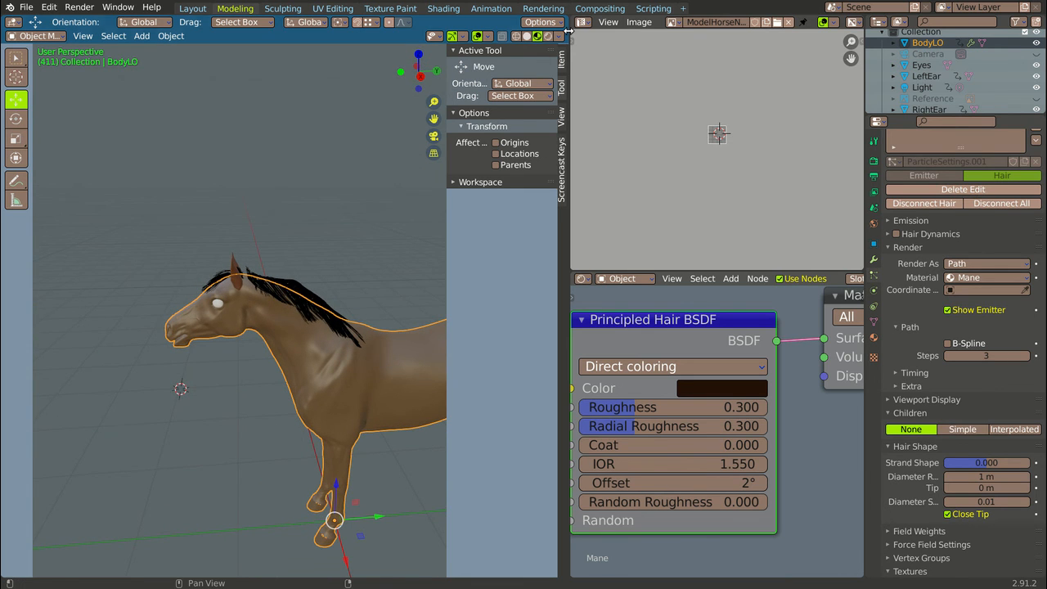
Switch the viewport to rendered shading and examine the mane's material along the neck and around the ears
scroll(326, 209, "up", 4)
scroll(324, 211, "down", 4)
mouse_move(323, 210)
middle_mouse_down()
mouse_move(237, 266)
mouse_move(348, 196)
middle_mouse_up()
left_click(547, 36)
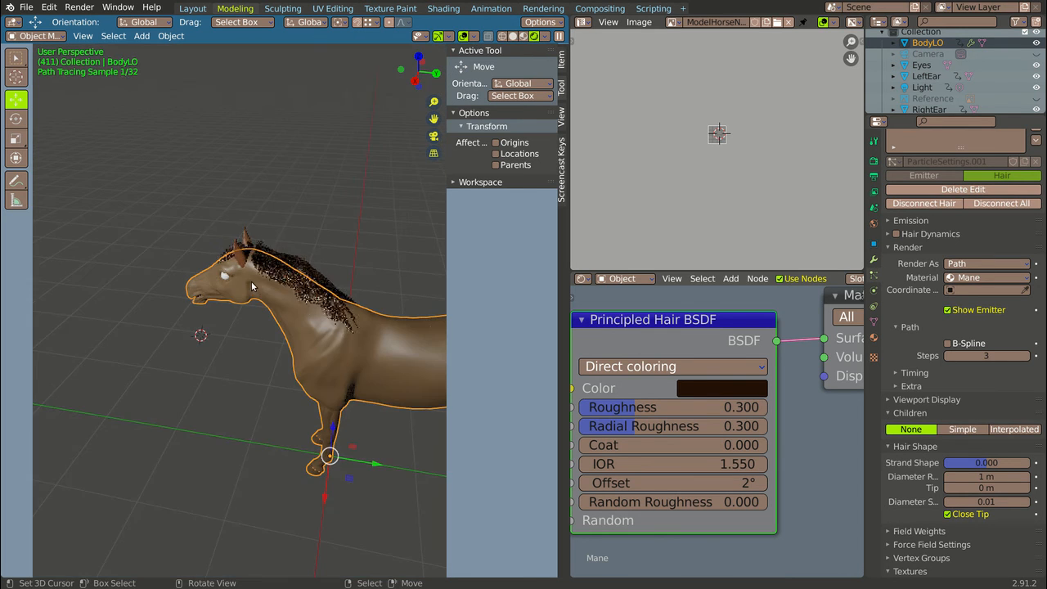
scroll(270, 279, "up", 5)
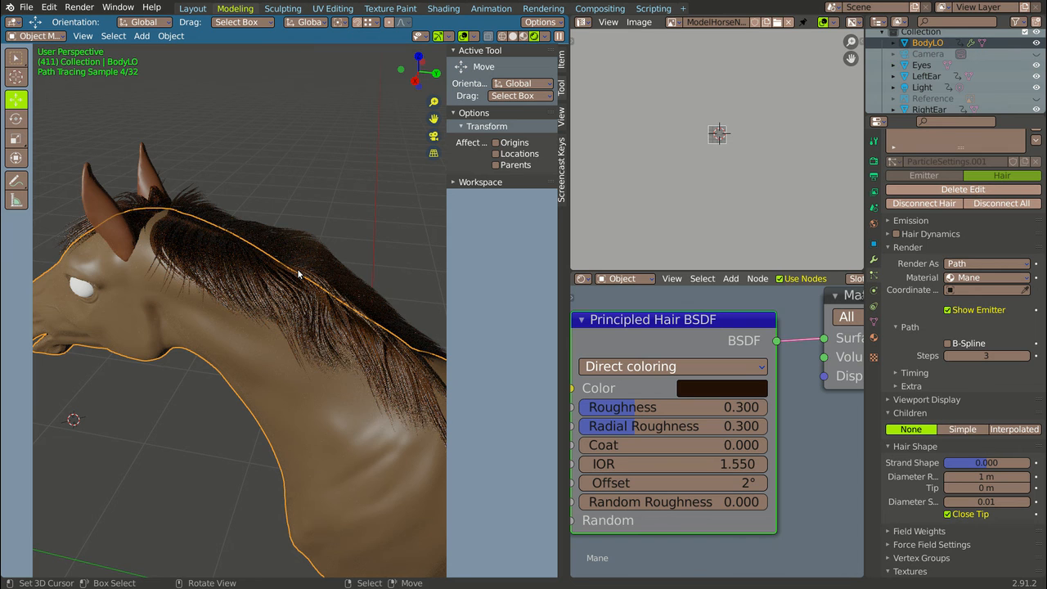
scroll(252, 391, "down", 4)
middle_click_drag(252, 391, 235, 364)
scroll(220, 331, "up", 3)
scroll(222, 332, "up", 3)
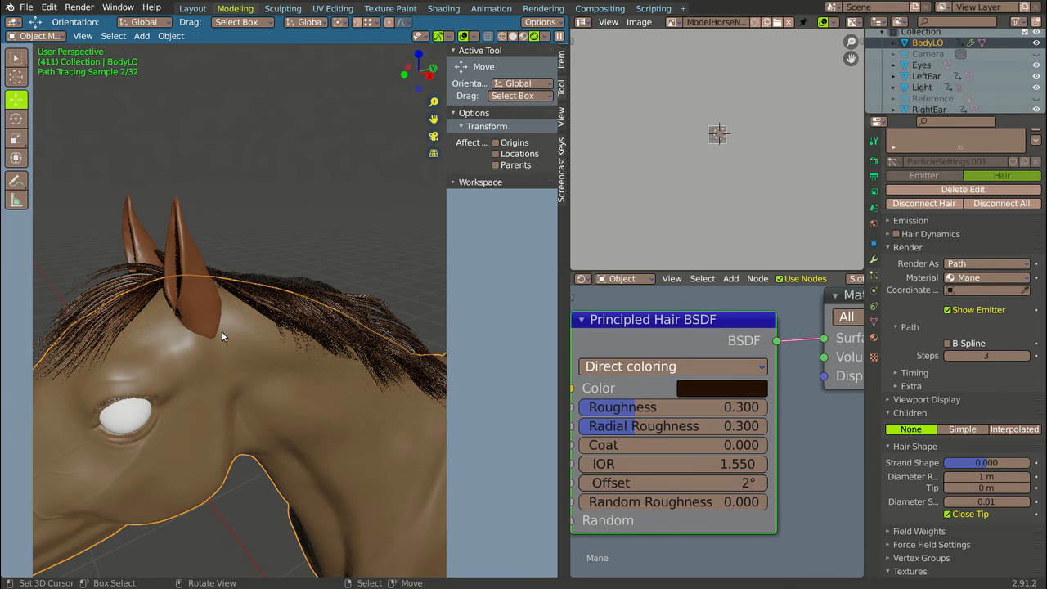
scroll(332, 308, "up", 3)
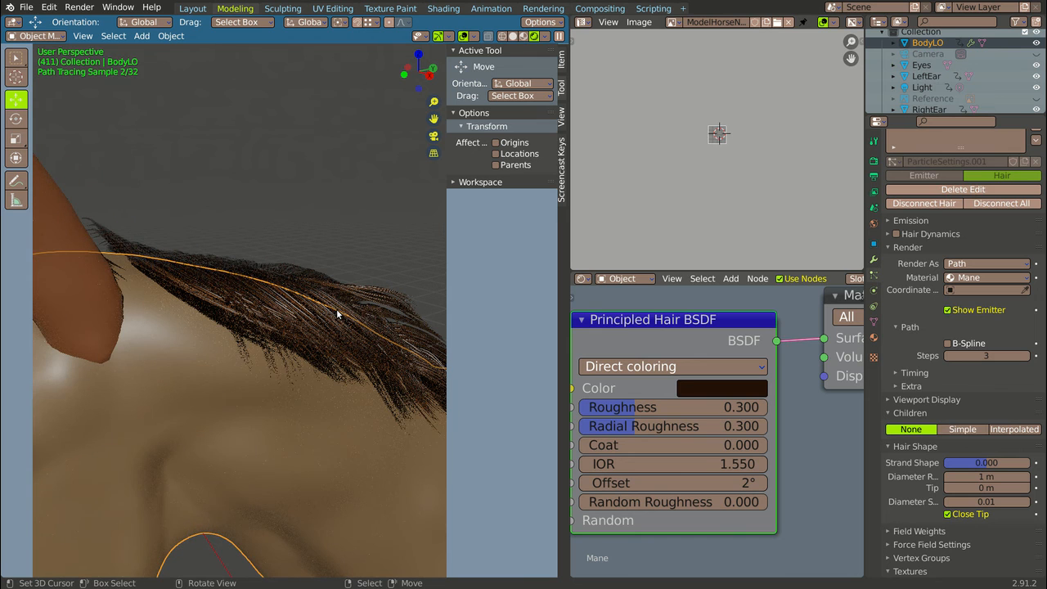
scroll(336, 314, "down", 5)
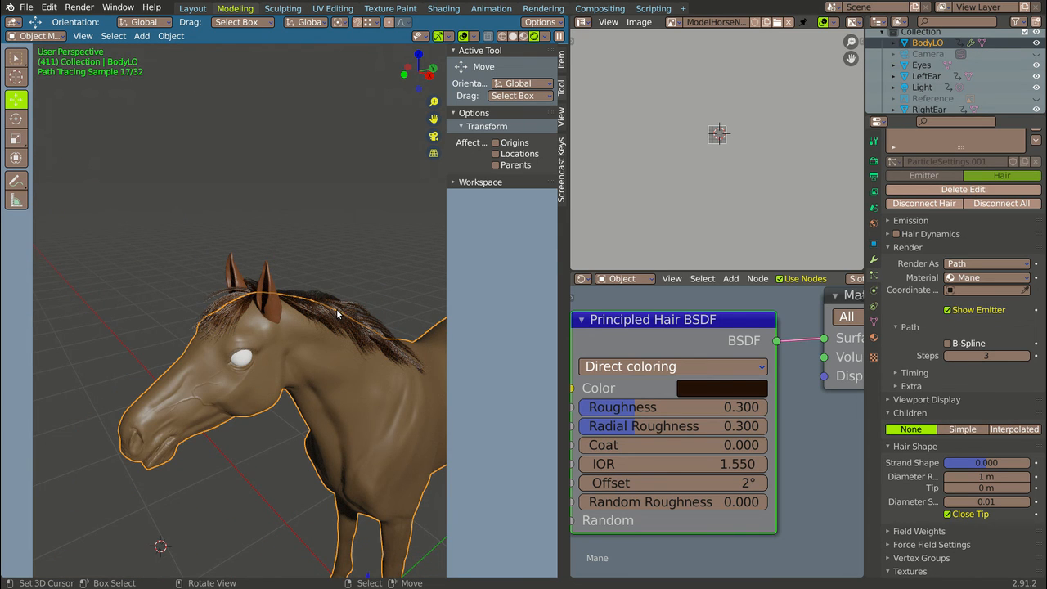
Change the mane's Principled Hair BSDF color to near white, with its brightness value raised to 1.000
left_click(723, 388)
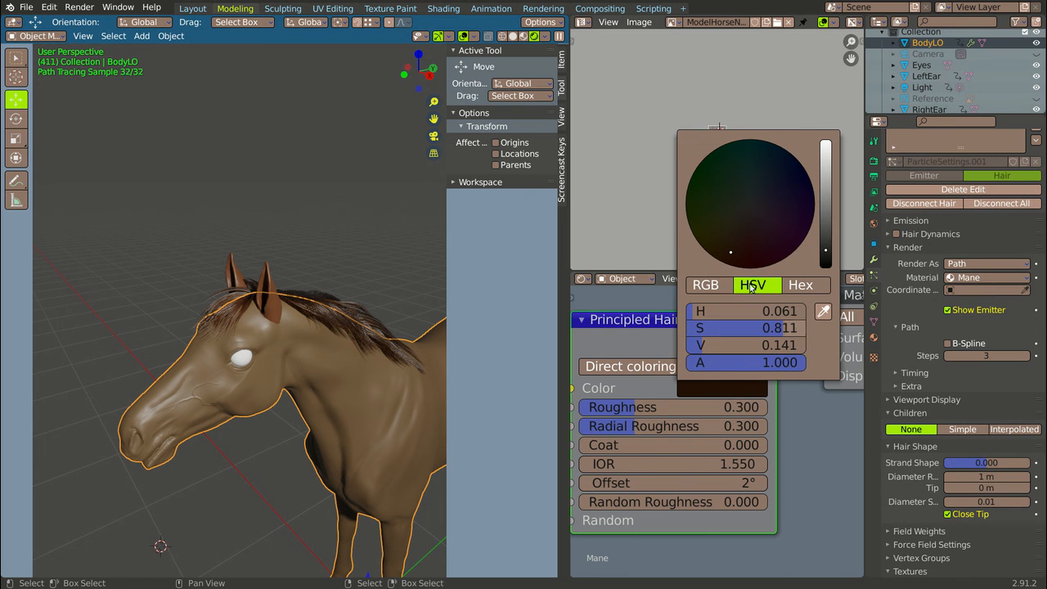
left_click_drag(820, 258, 825, 146)
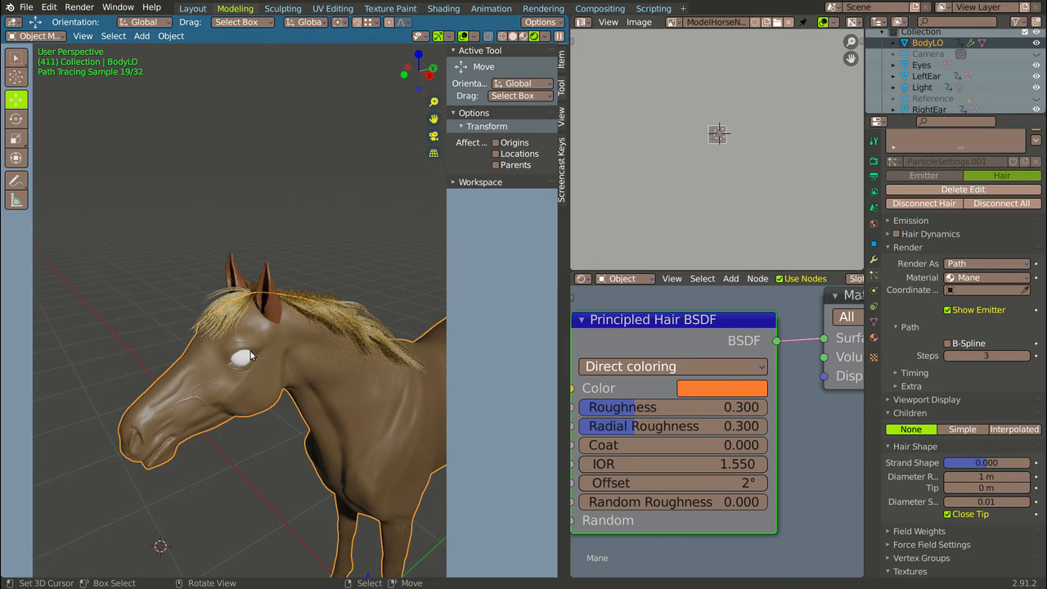
scroll(254, 356, "up", 3)
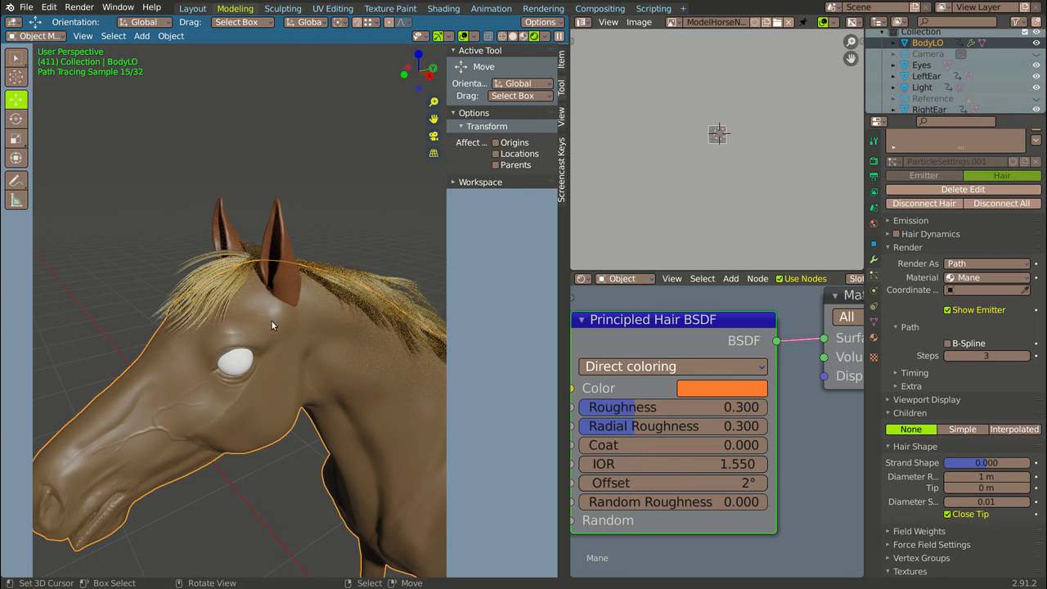
left_click(694, 389)
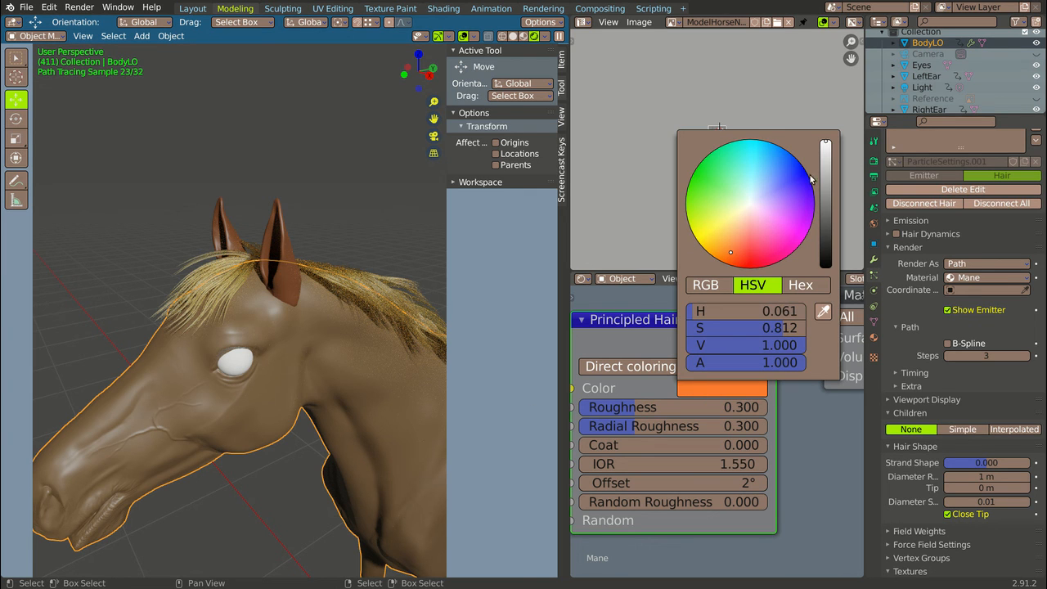
left_click_drag(741, 216, 749, 205)
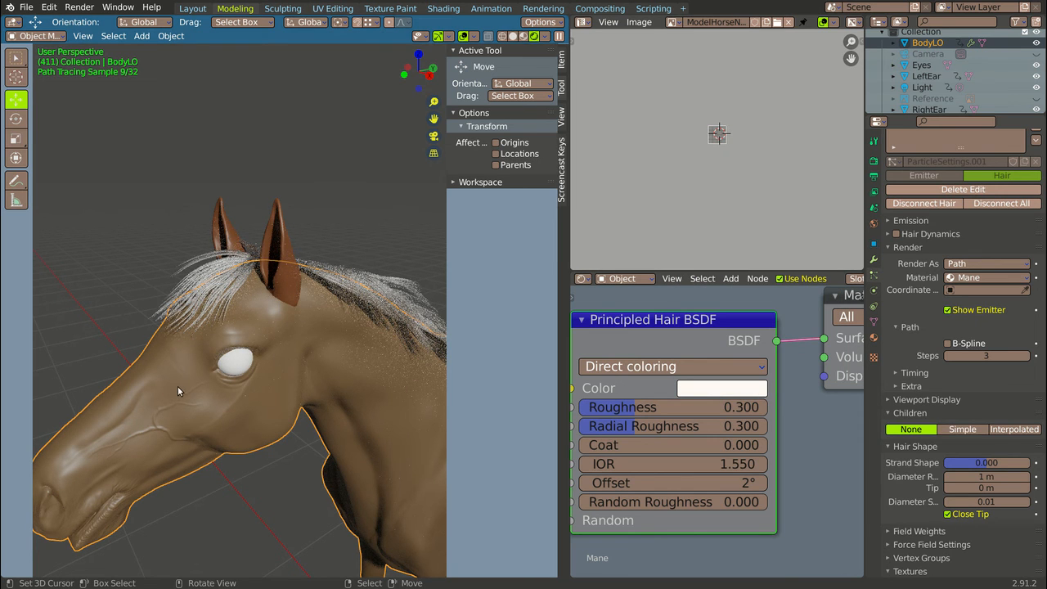
Examine the mane's color in the rendered viewport from several angles, both close to the neck and with the whole horse in view
scroll(307, 340, "down", 5)
middle_click_drag(331, 371, 309, 387)
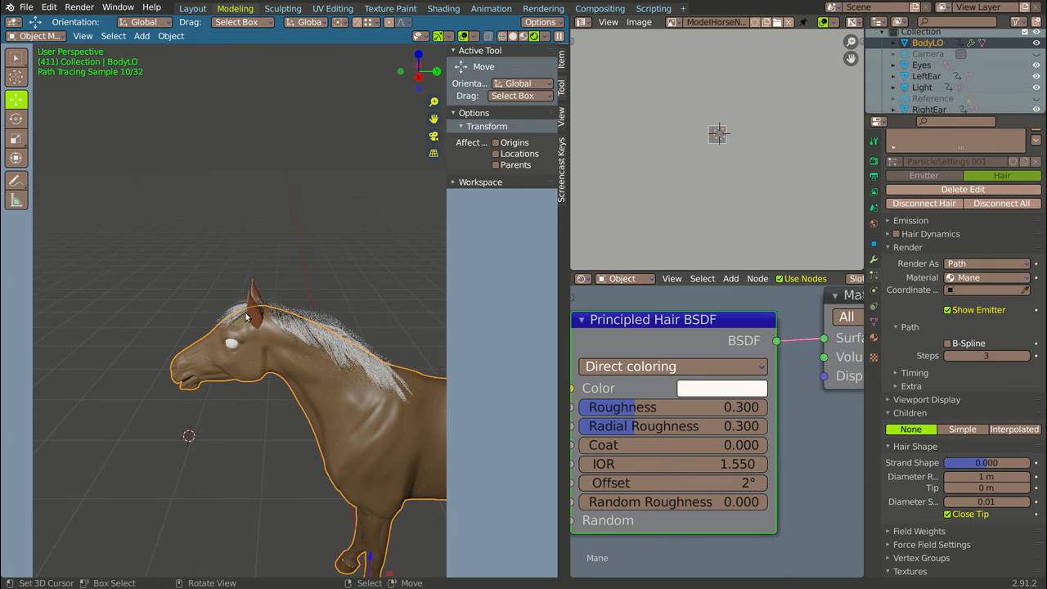
scroll(245, 316, "down", 5)
middle_click_drag(298, 446, 312, 448)
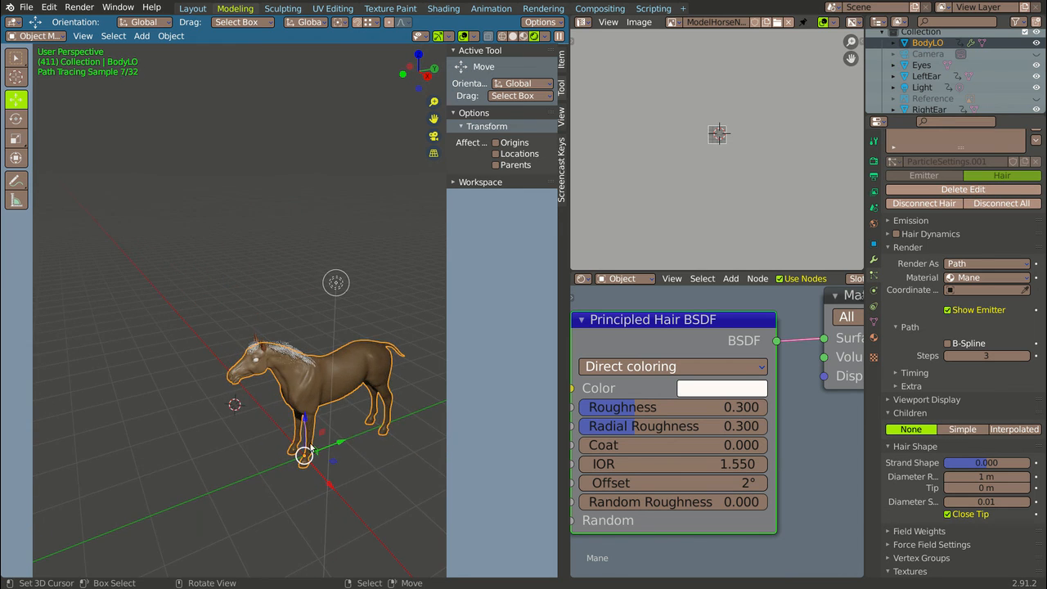
scroll(311, 448, "up", 6)
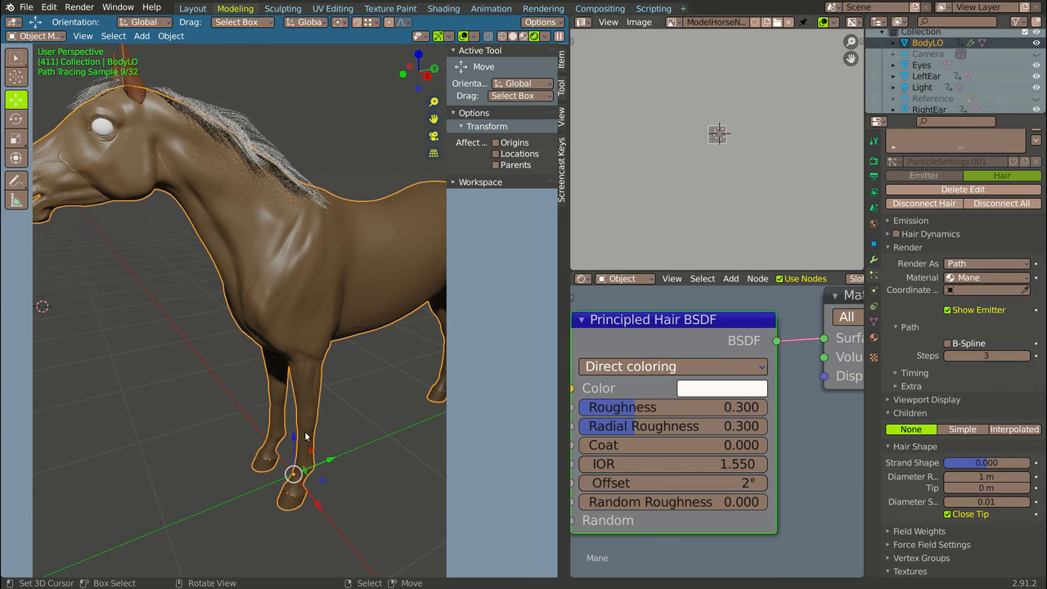
scroll(215, 273, "down", 4)
middle_click_drag(222, 273, 189, 271)
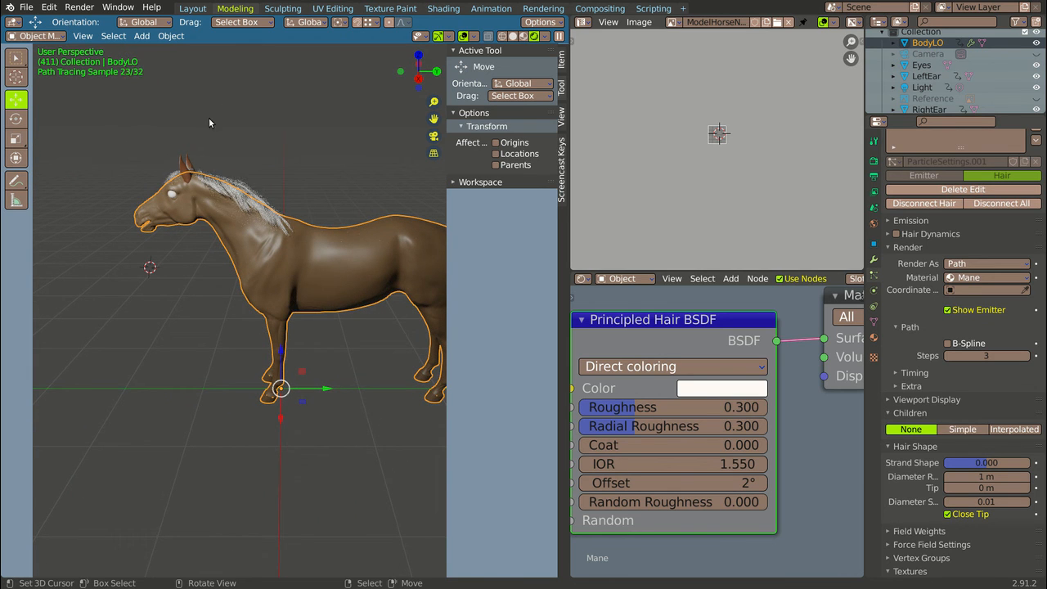
middle_click_drag(210, 123, 146, 83)
scroll(327, 98, "down", 4)
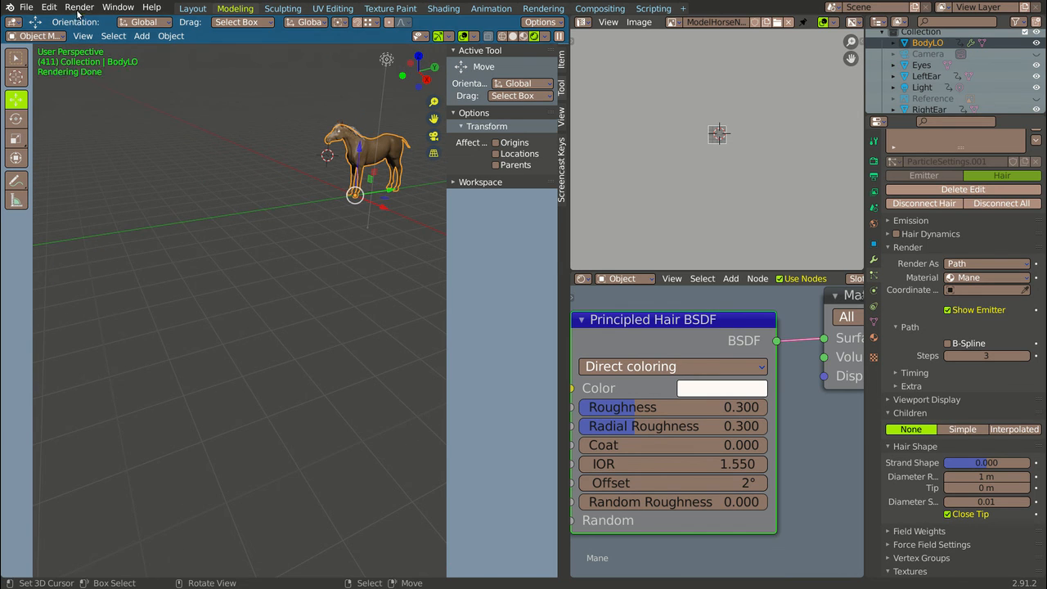
Render a still image of the horse and inspect the mane and forelock in the render result
left_click(80, 7)
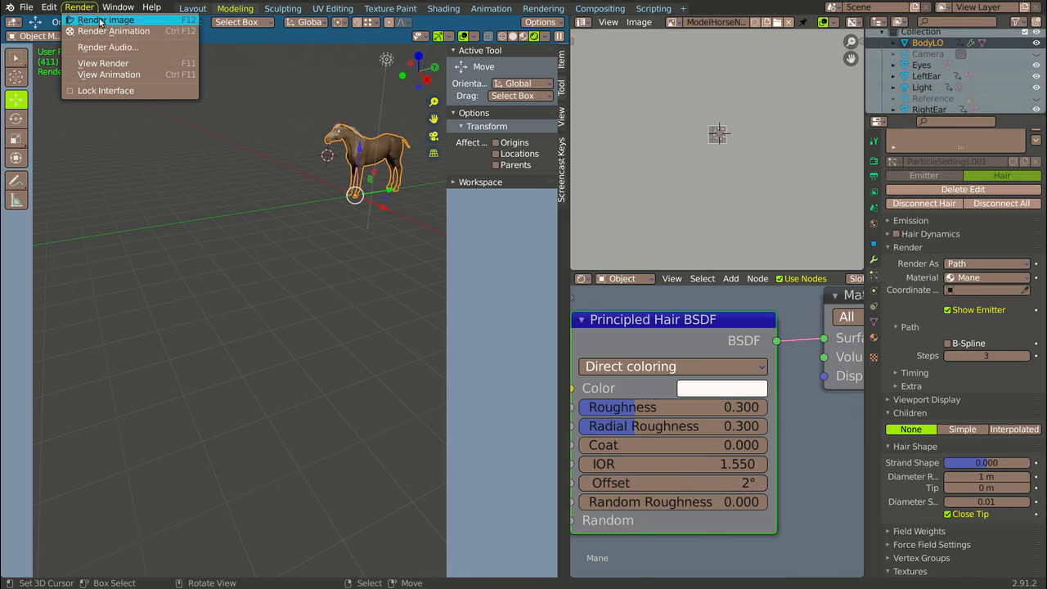
left_click(101, 20)
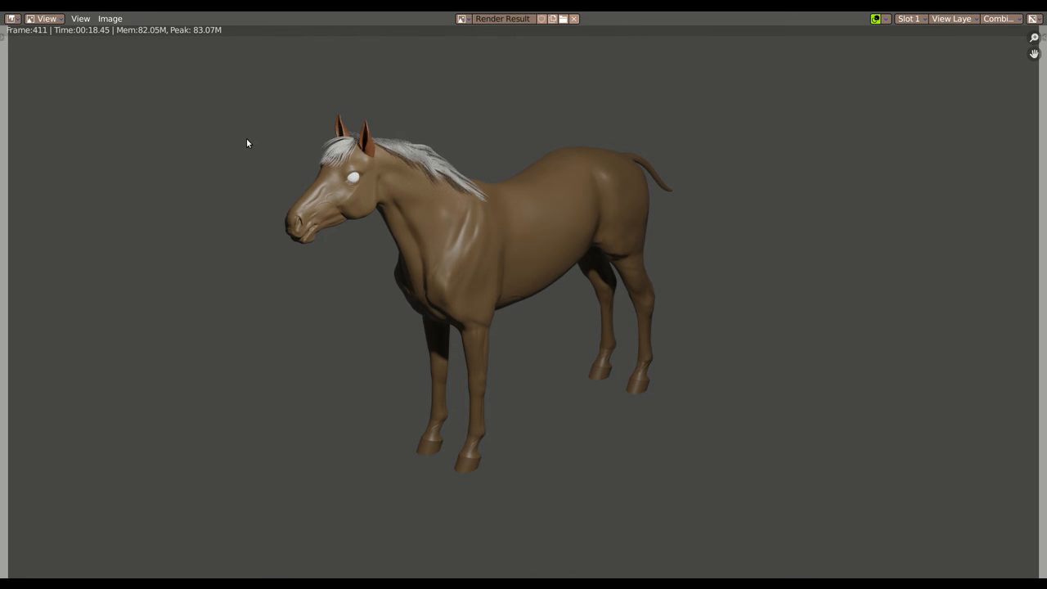
scroll(247, 143, "up", 2)
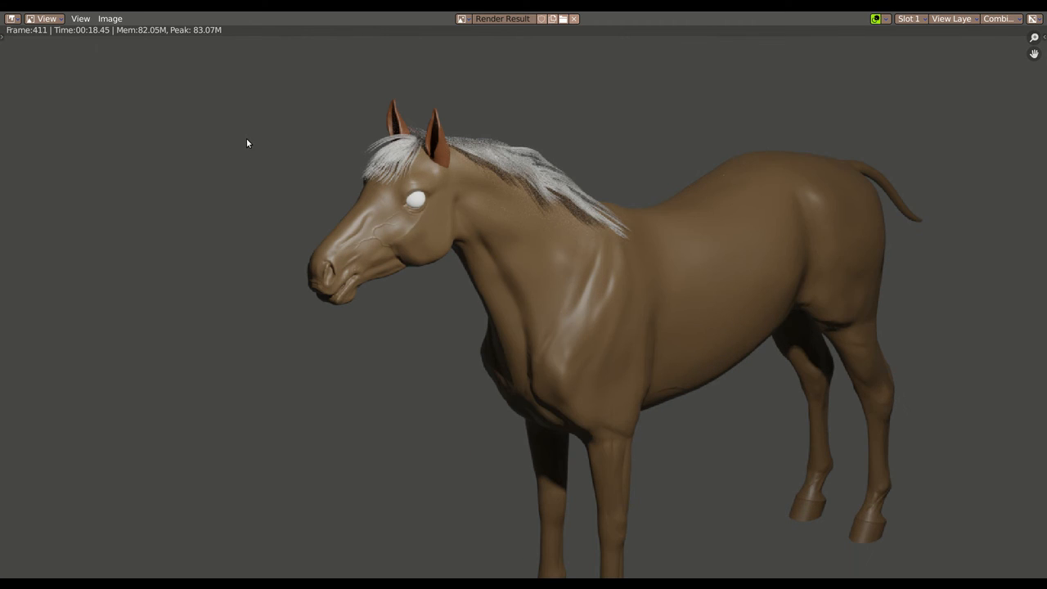
scroll(247, 144, "up", 2)
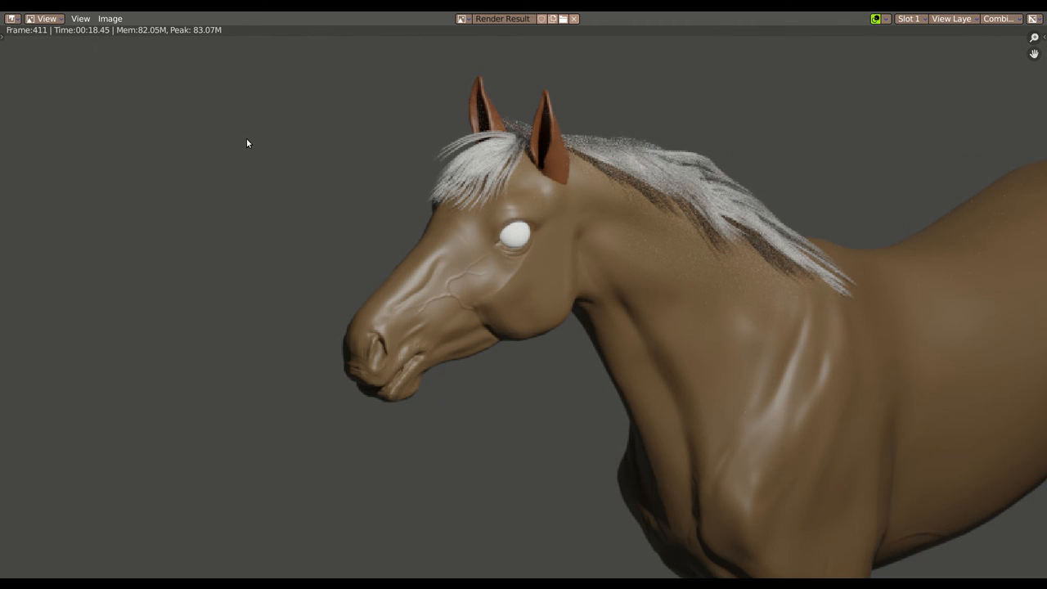
scroll(247, 143, "down", 1)
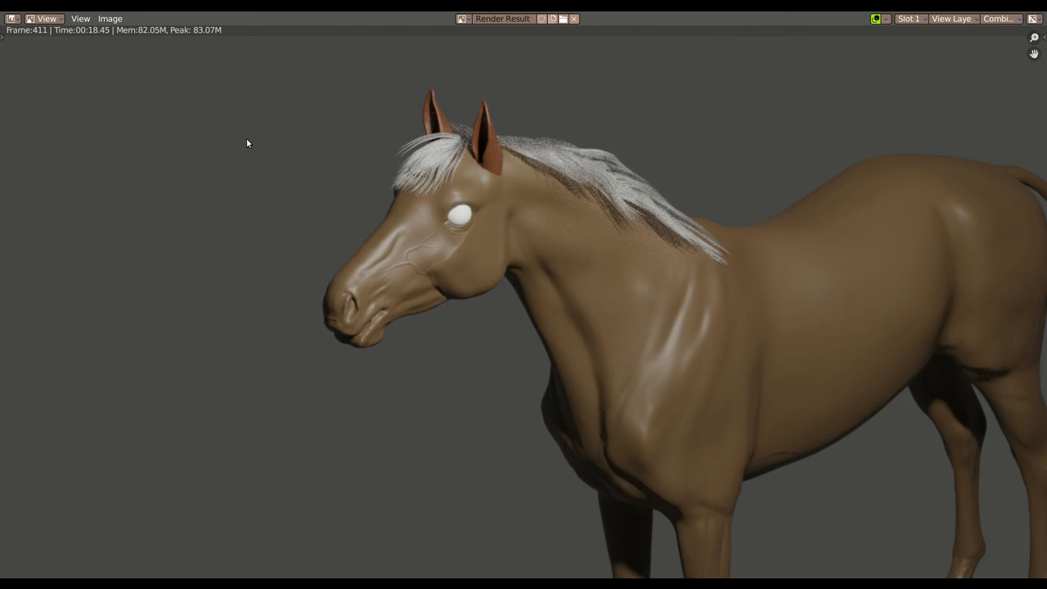
scroll(247, 144, "down", 2)
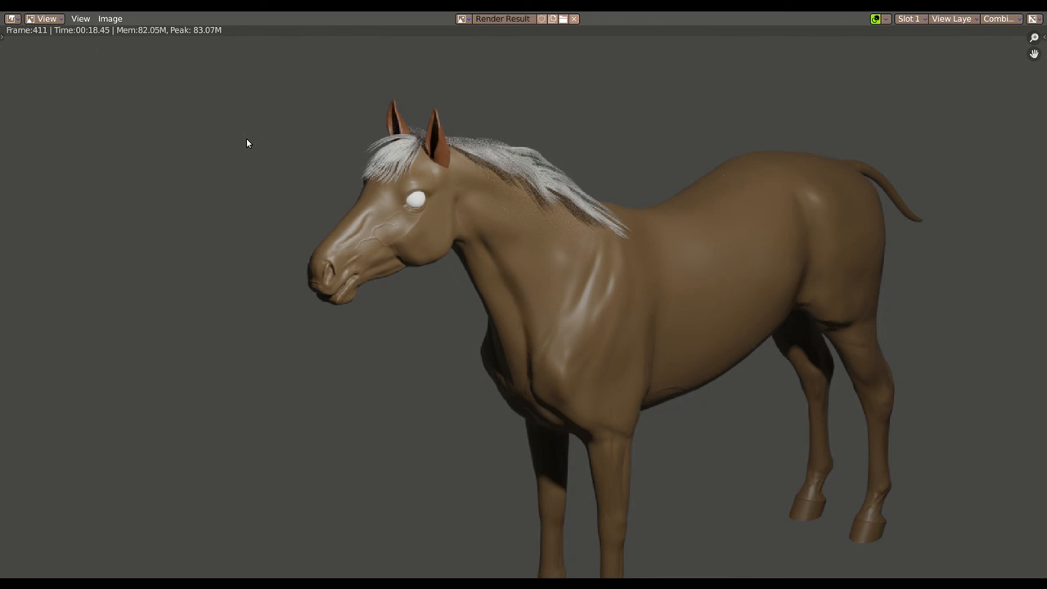